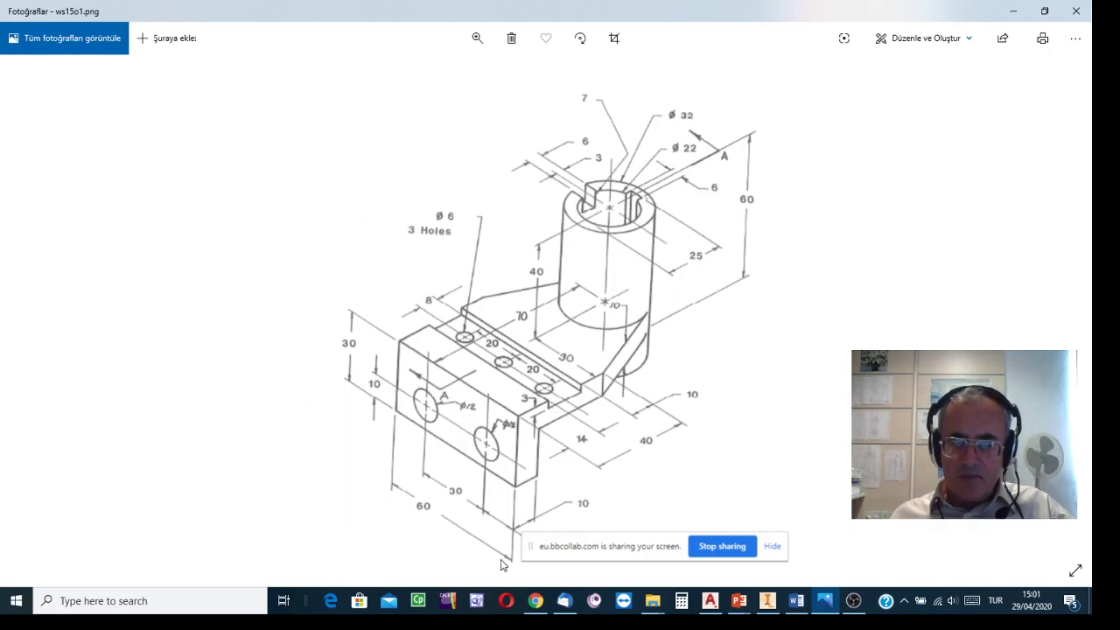
pyautogui.click(768, 602)
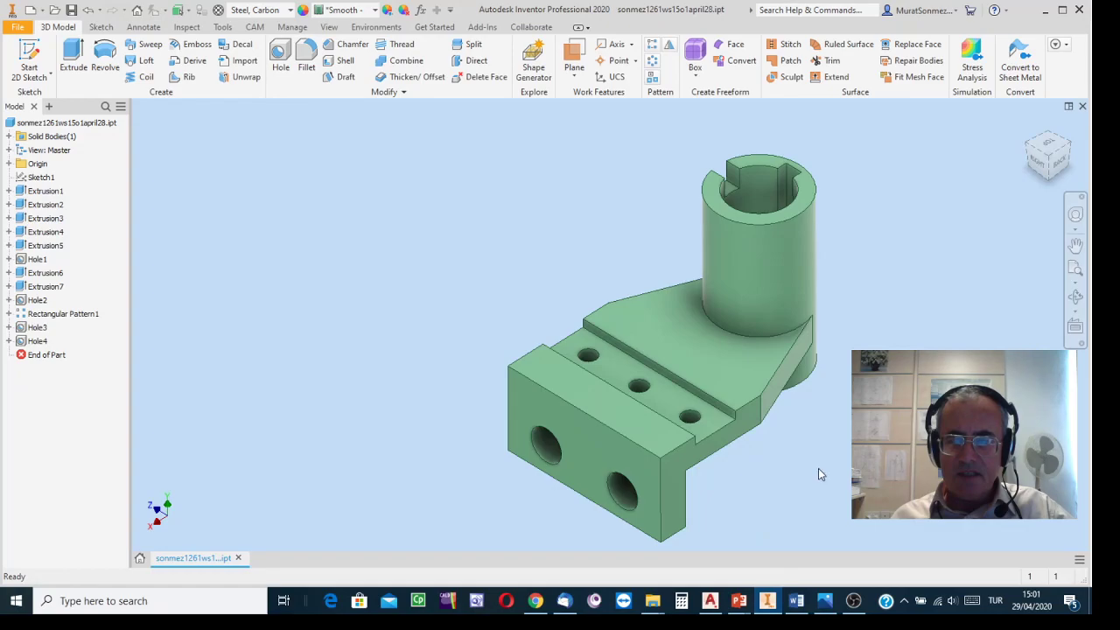
pyautogui.click(853, 601)
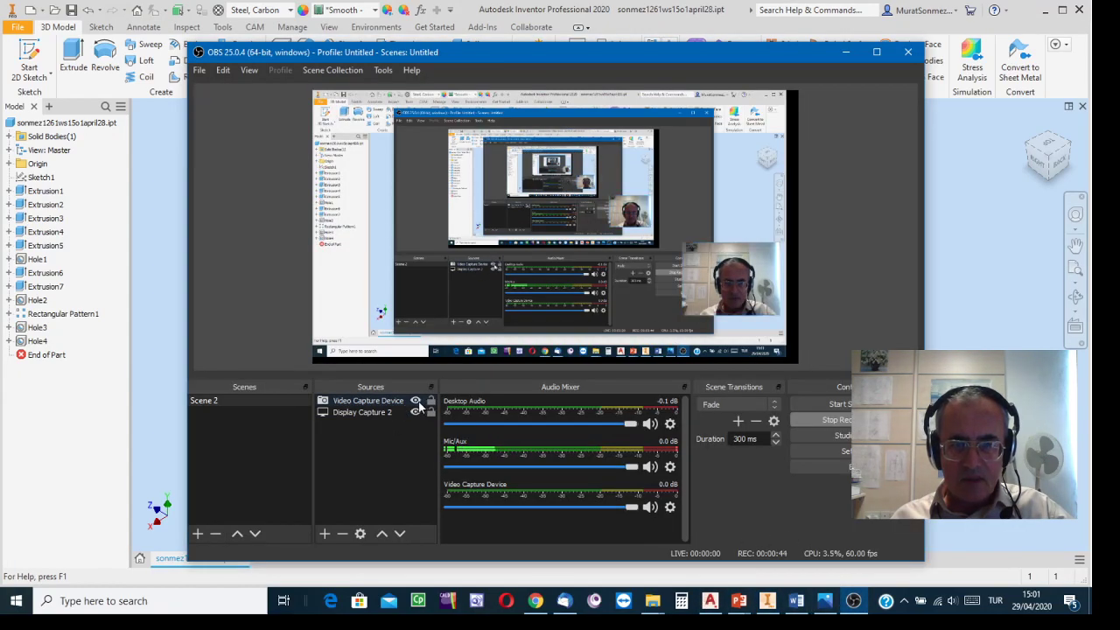
pyautogui.click(415, 400)
pyautogui.click(1008, 417)
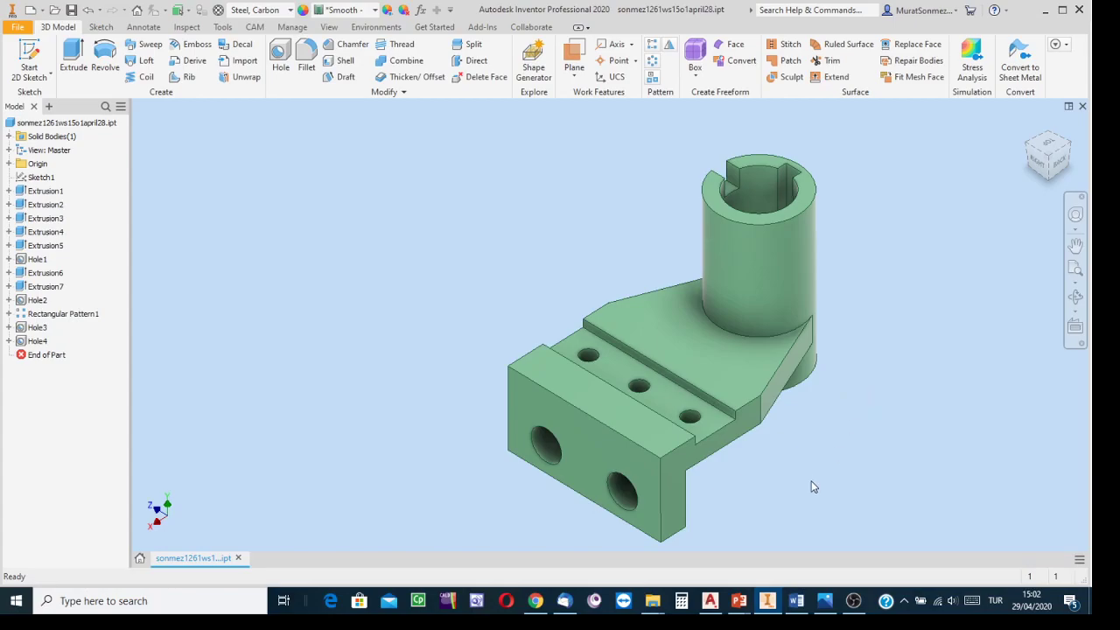
# Step: Start a new drawing from the am_iso_lbg.dwt template in the LightBackground folder and switch the workspace to Mechanical
pyautogui.click(709, 606)
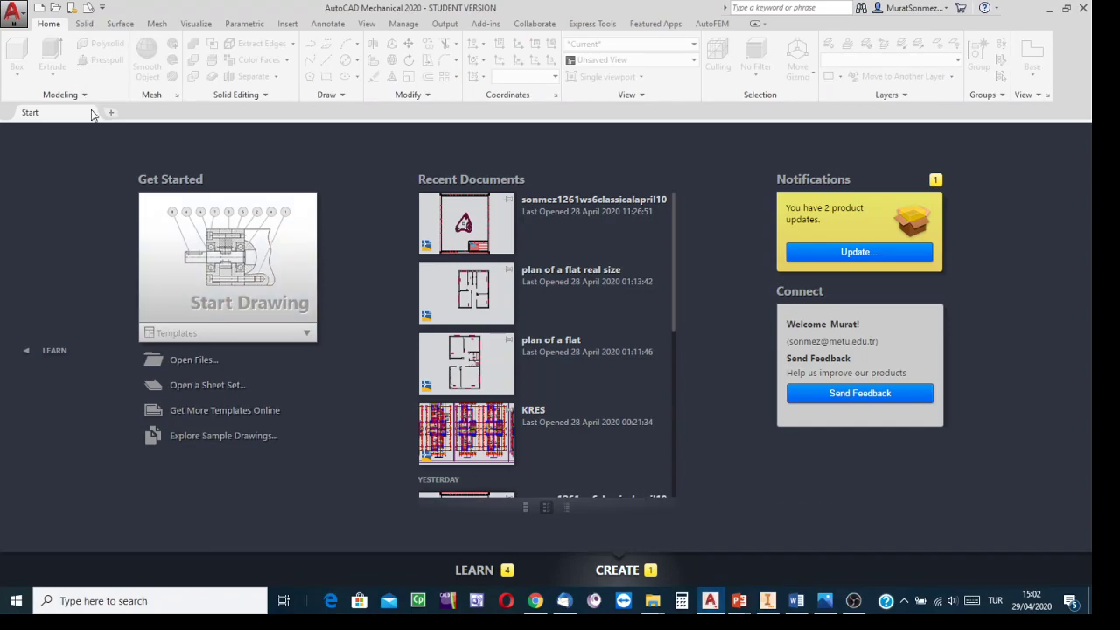
pyautogui.click(37, 10)
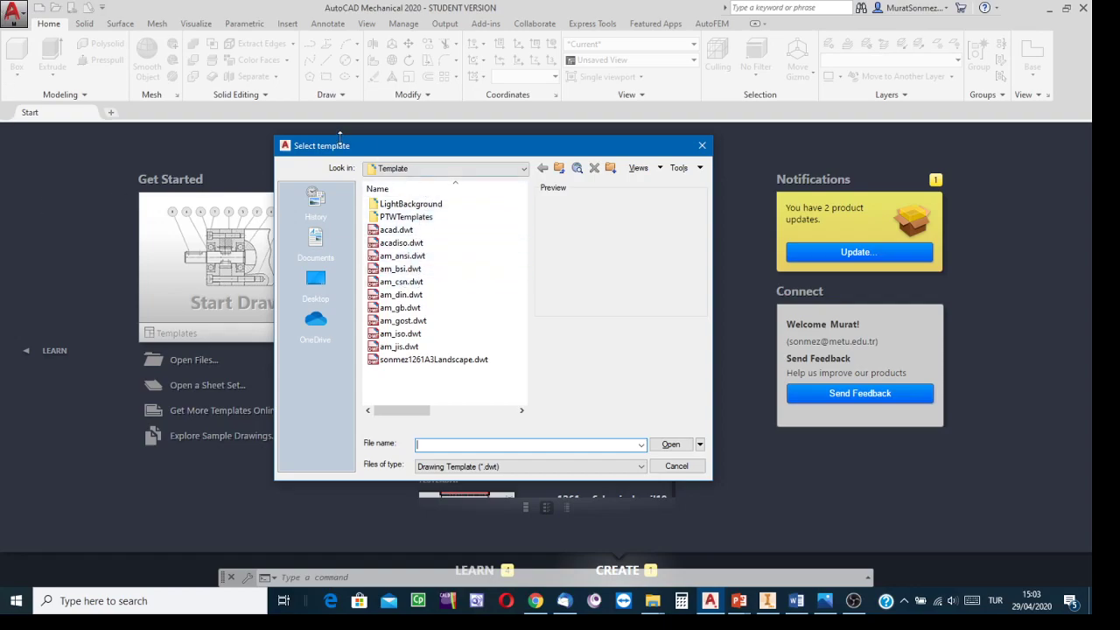
pyautogui.doubleClick(430, 209)
pyautogui.click(406, 308)
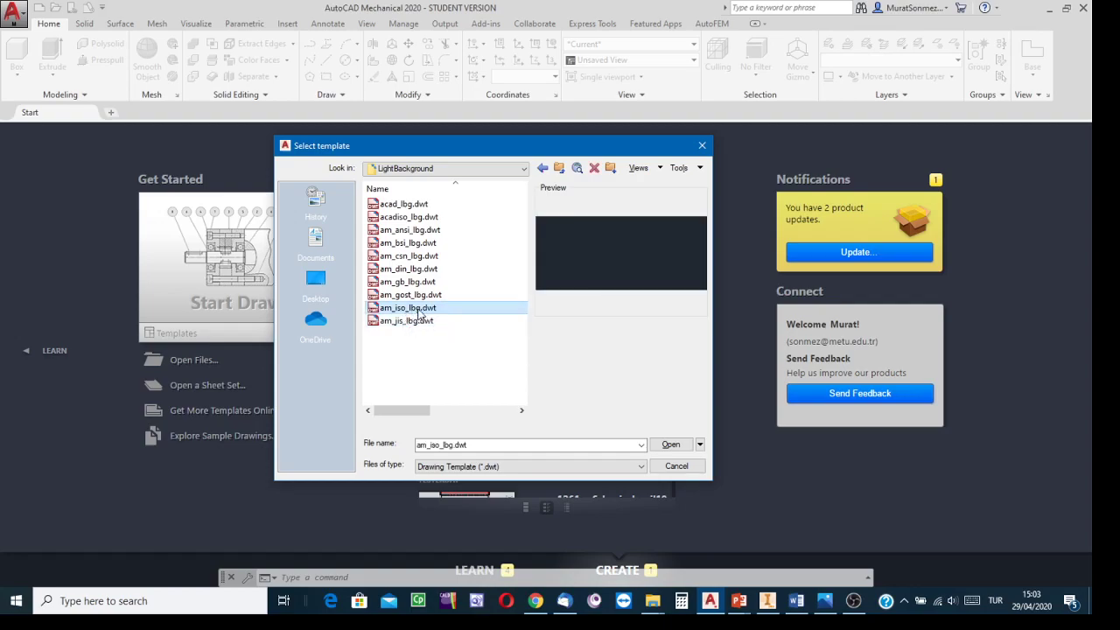
pyautogui.click(671, 446)
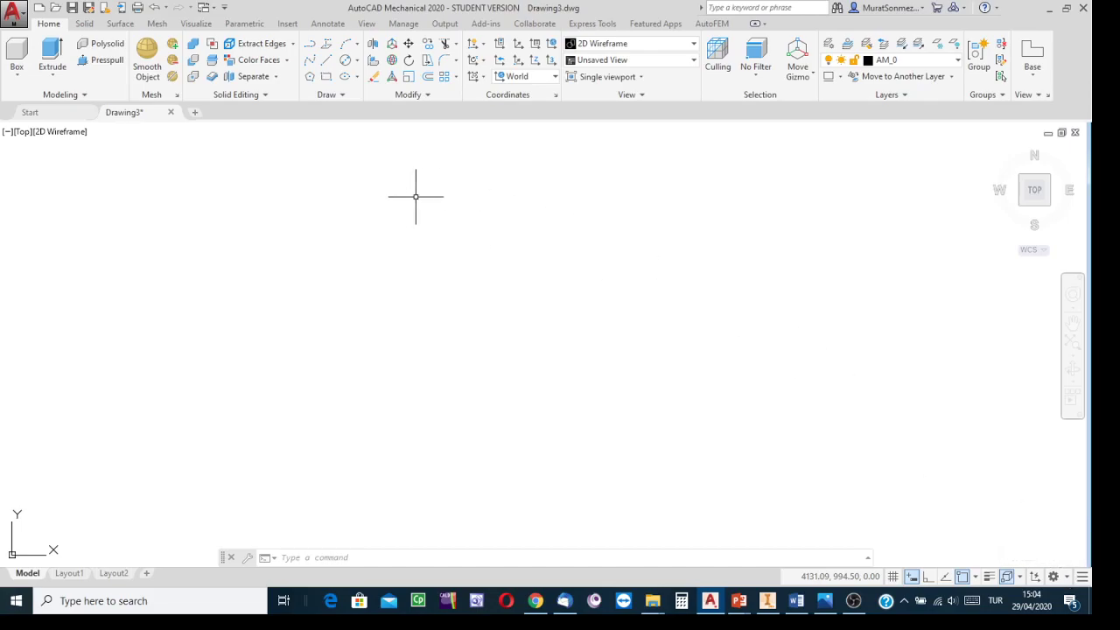
pyautogui.click(1068, 578)
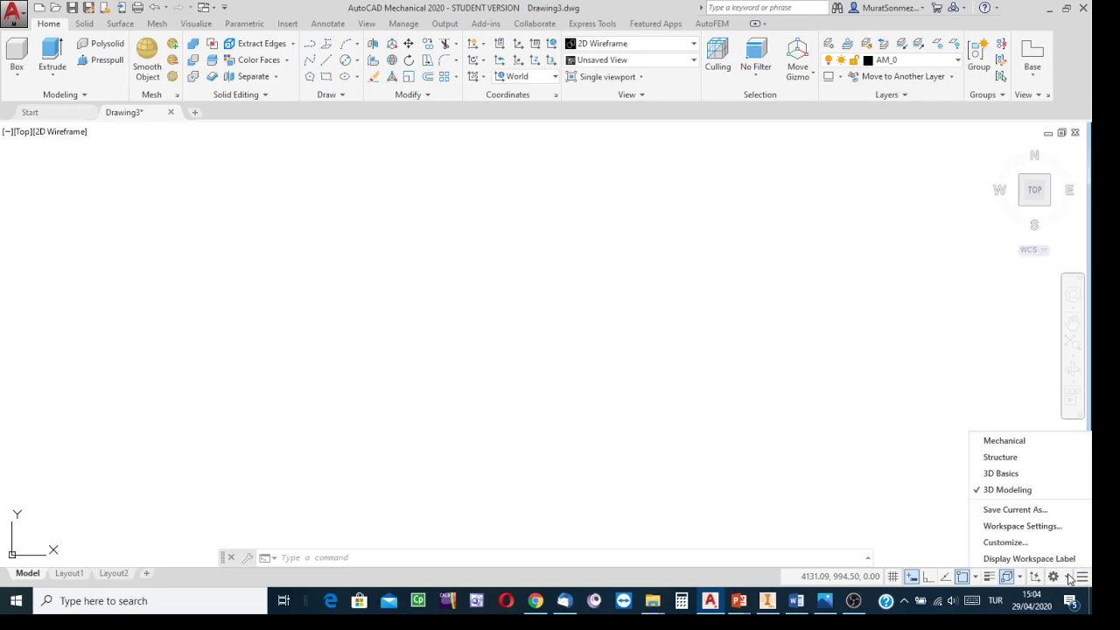
pyautogui.click(1005, 442)
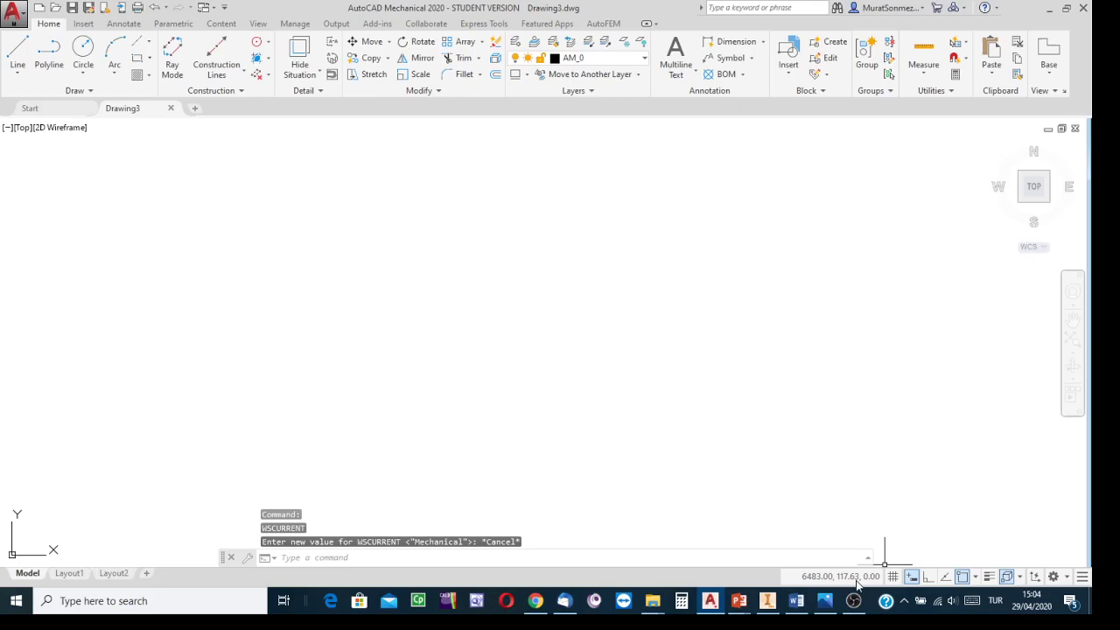
# Step: Review the reference drawing of the bracket and the finished Inventor model
pyautogui.click(823, 602)
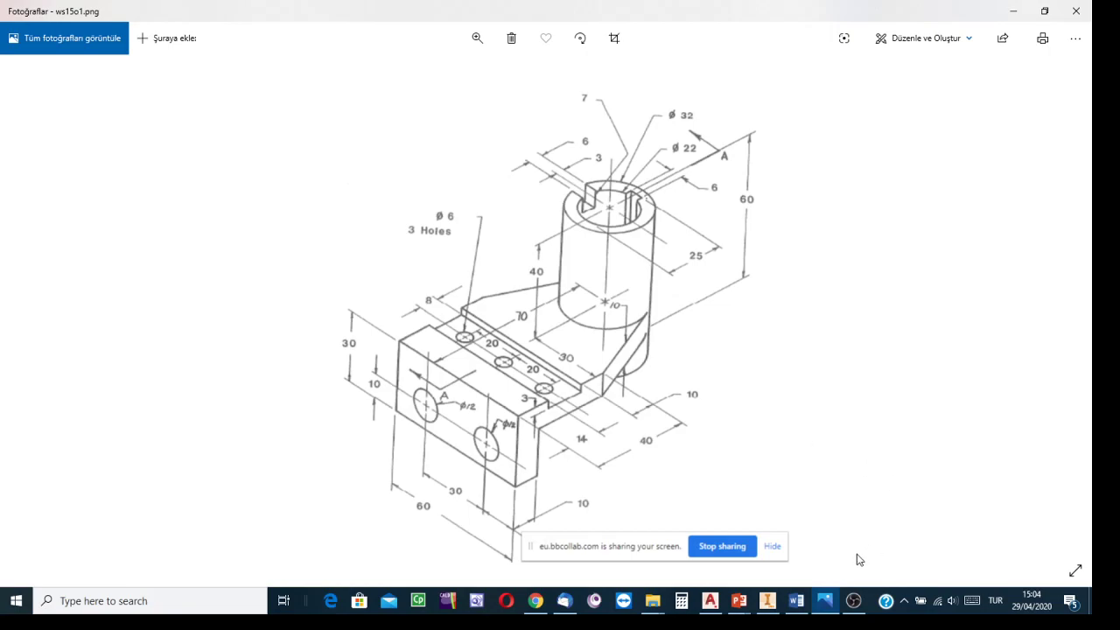
pyautogui.moveTo(766, 604)
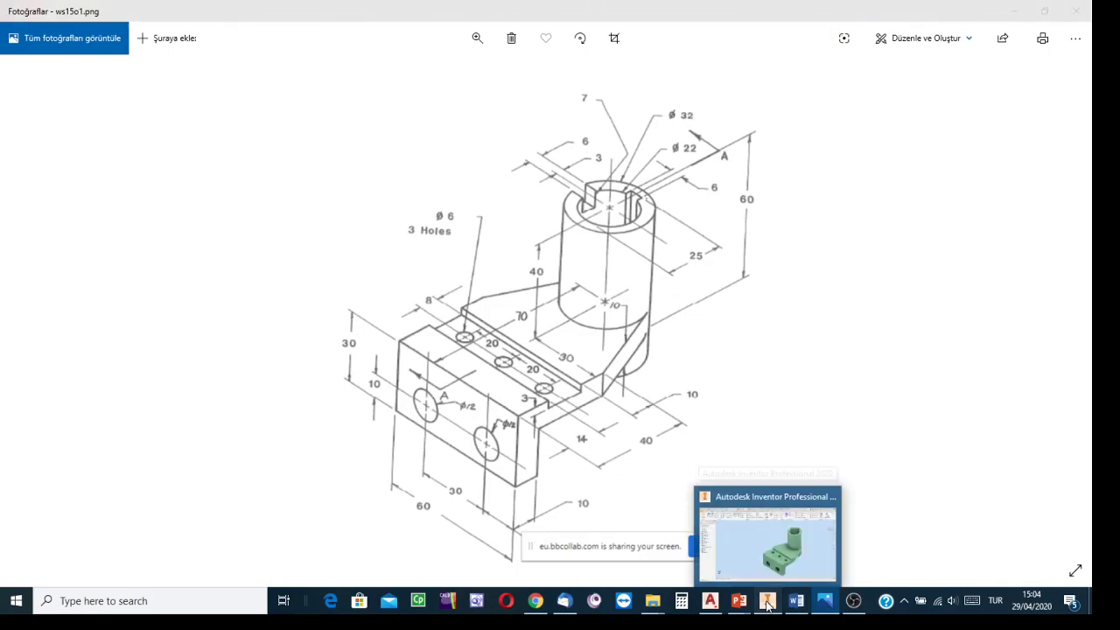
pyautogui.click(754, 518)
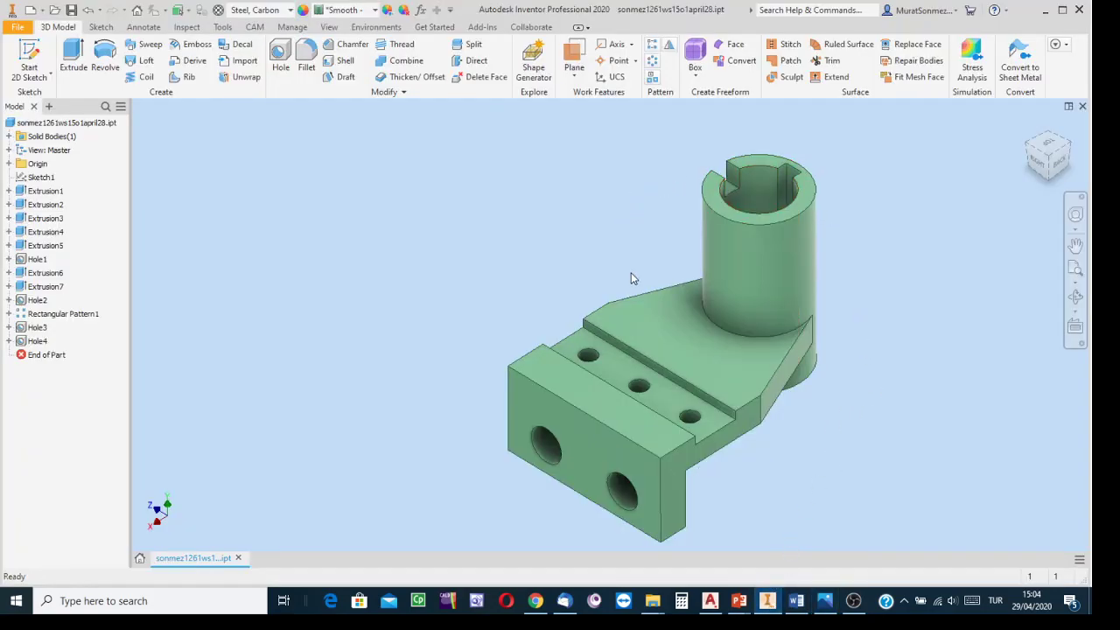
pyautogui.moveTo(680, 351)
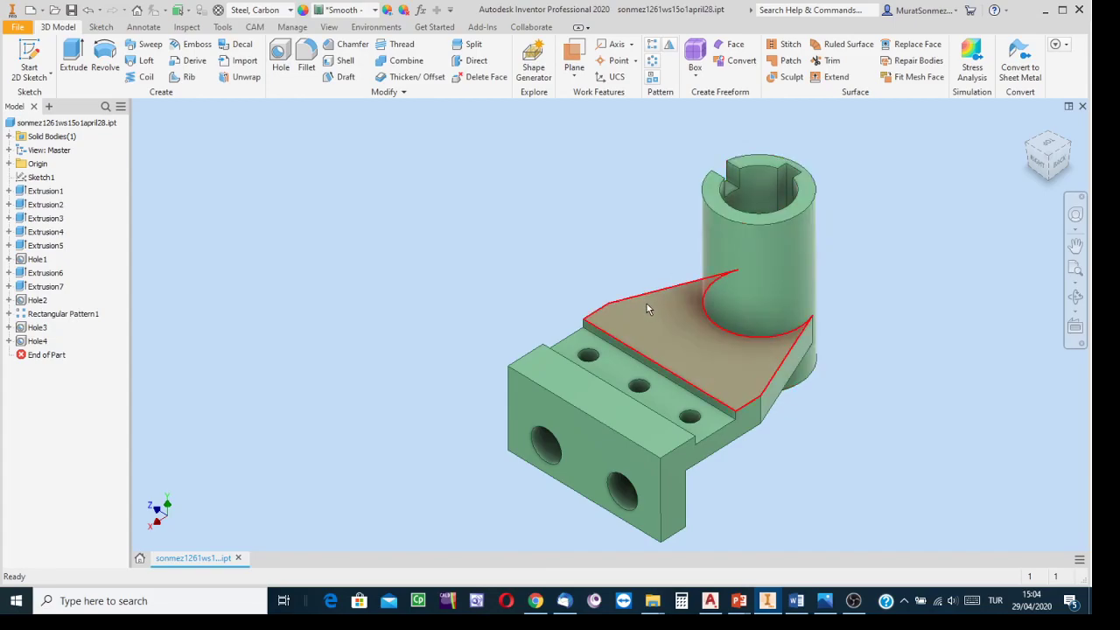
pyautogui.moveTo(670, 330)
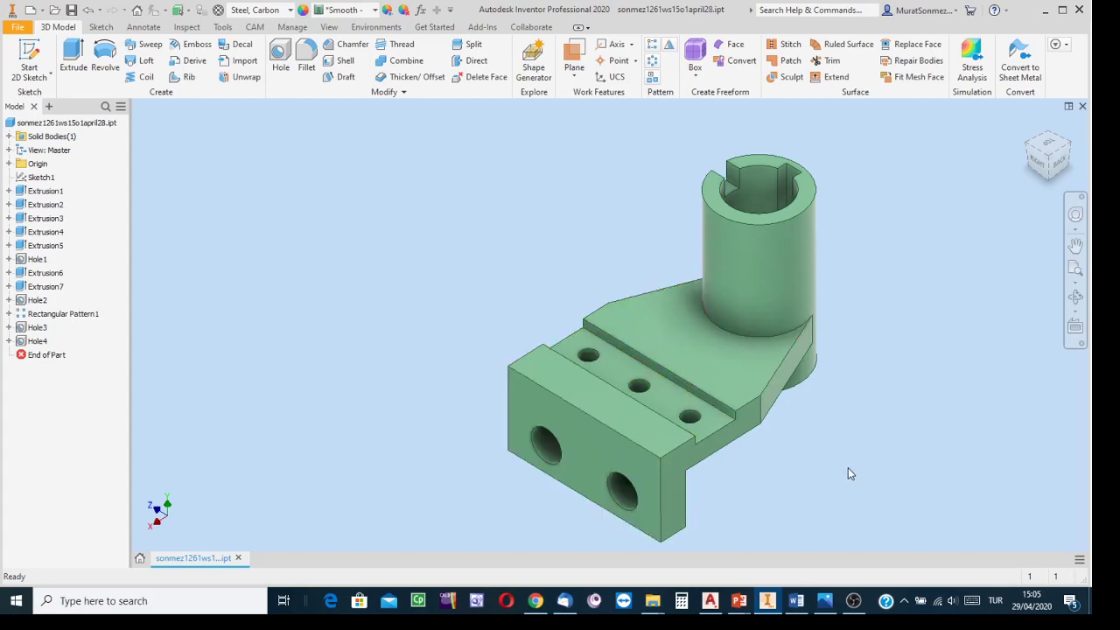
pyautogui.click(711, 602)
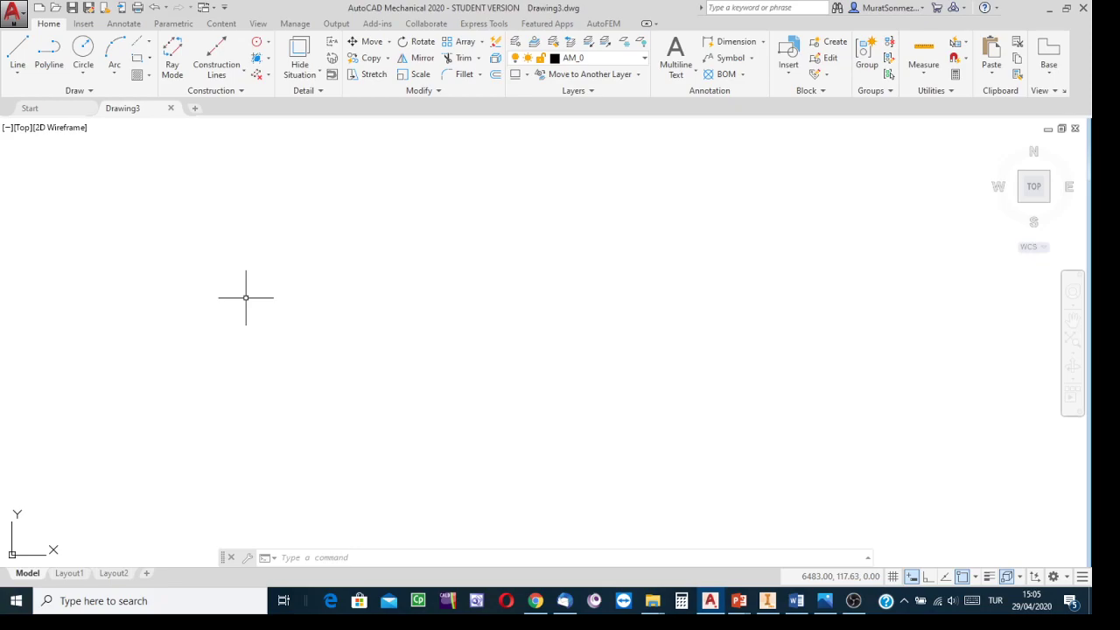
# Step: Zoom to show the whole drawing area and draw a circle near the middle of it
pyautogui.write('z')
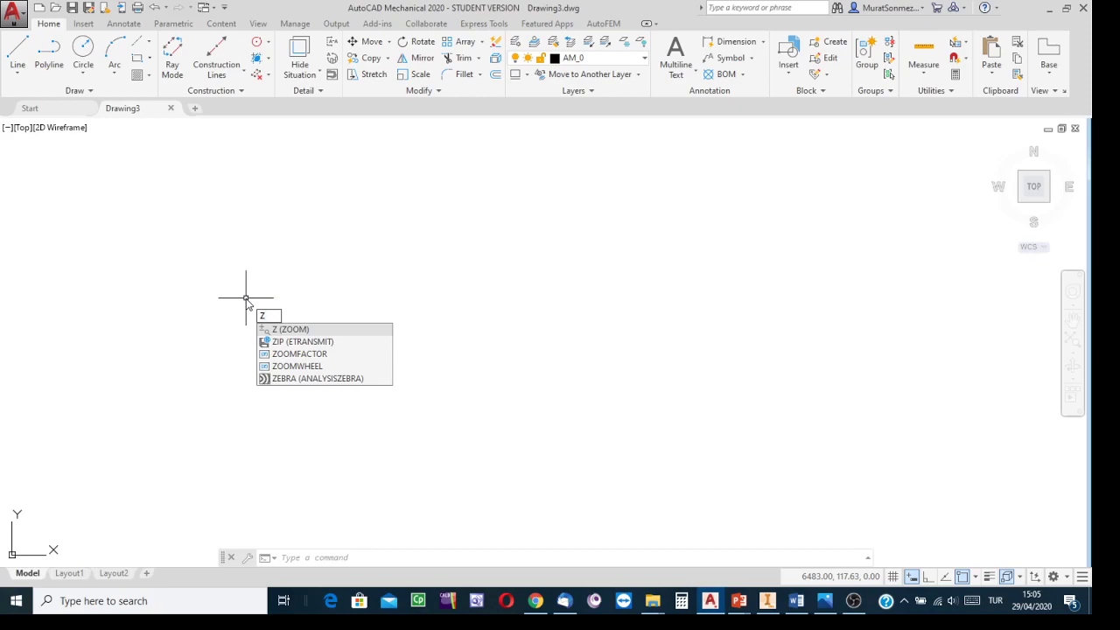
pyautogui.write('oo')
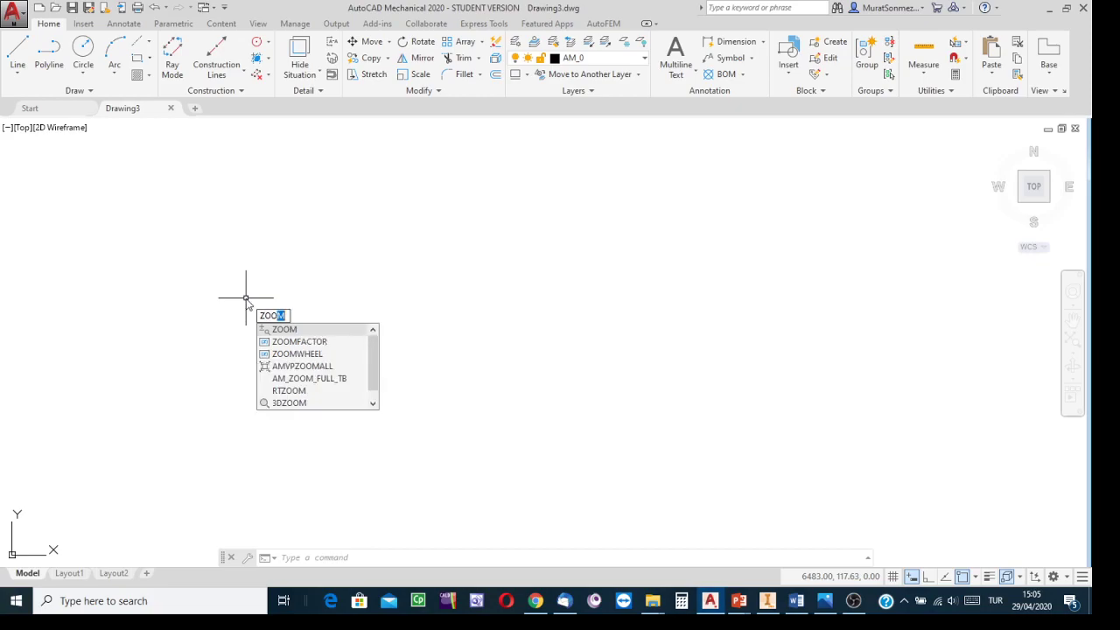
pyautogui.write('m')
pyautogui.click(289, 331)
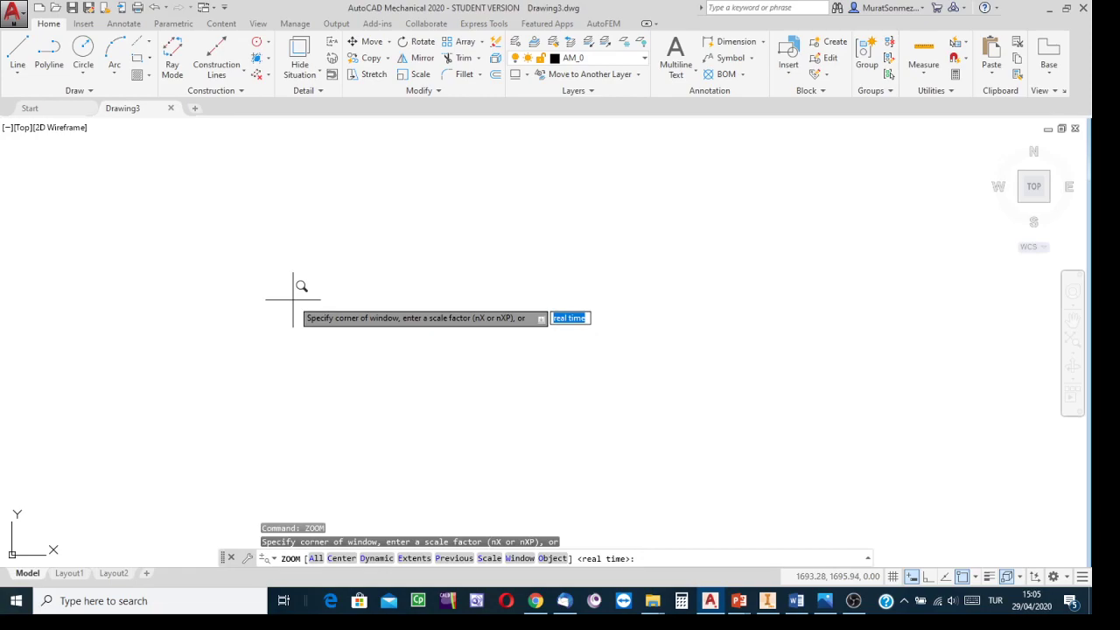
pyautogui.press('Down')
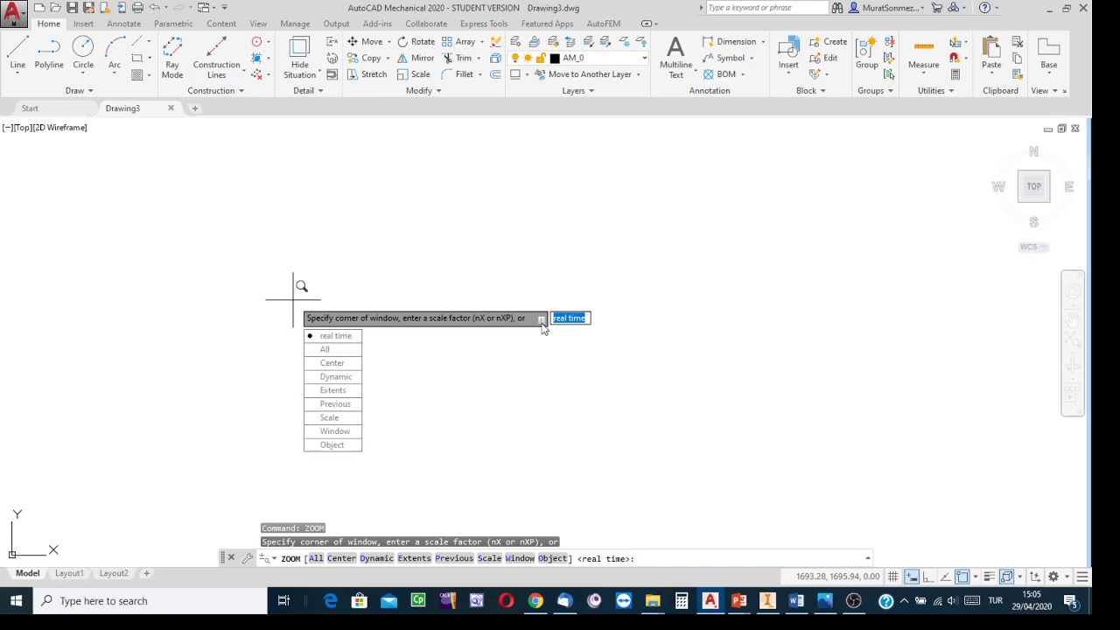
pyautogui.click(324, 352)
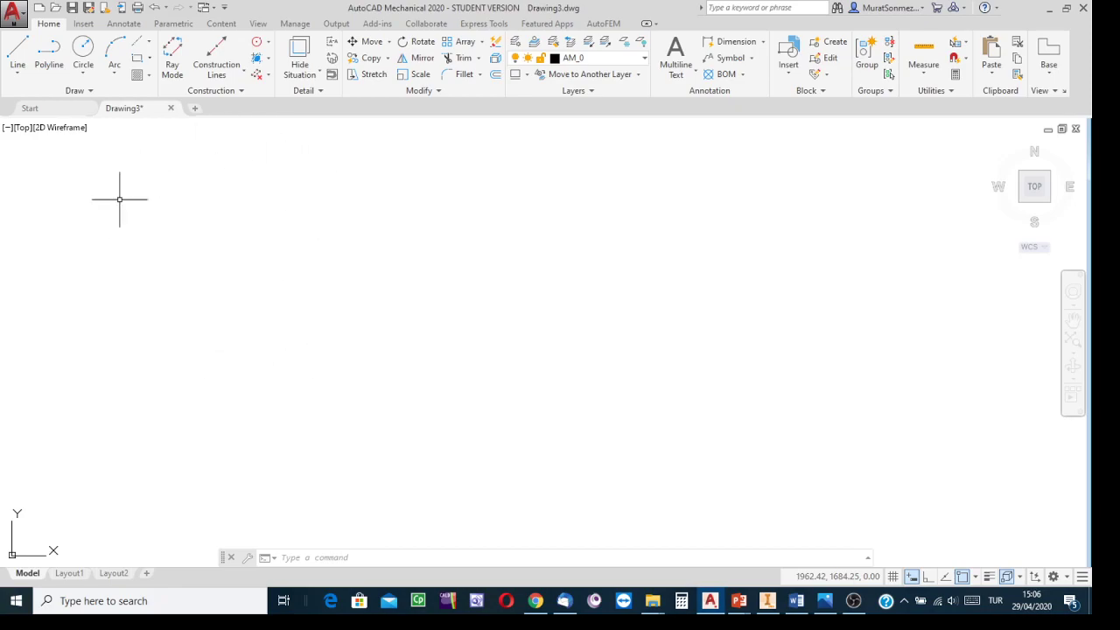
pyautogui.moveTo(768, 600)
pyautogui.click(83, 51)
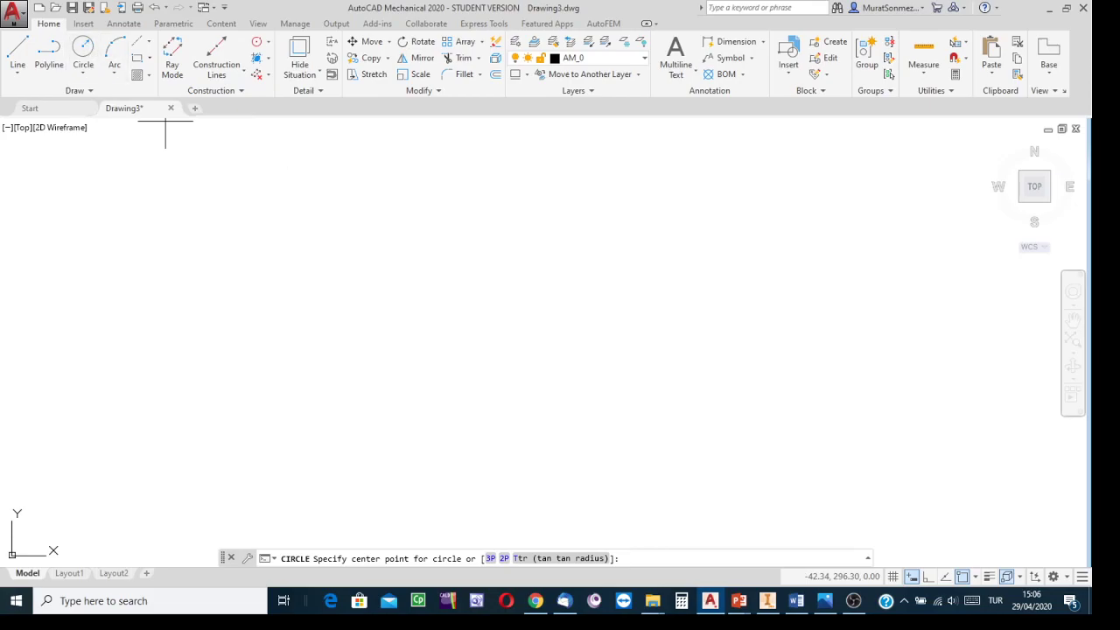
pyautogui.click(583, 357)
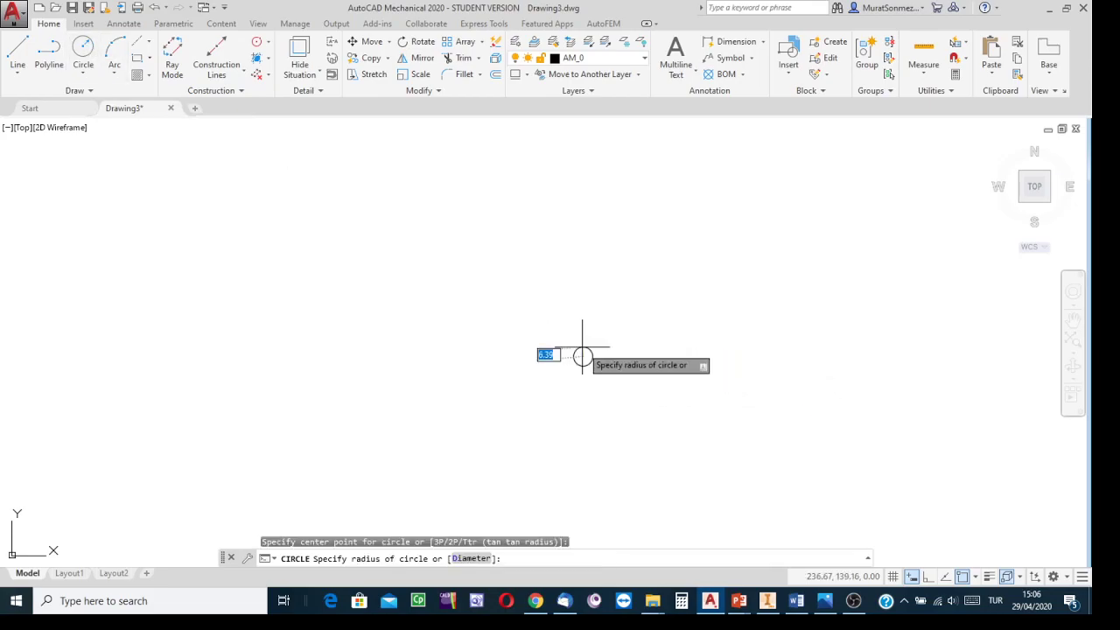
pyautogui.click(583, 295)
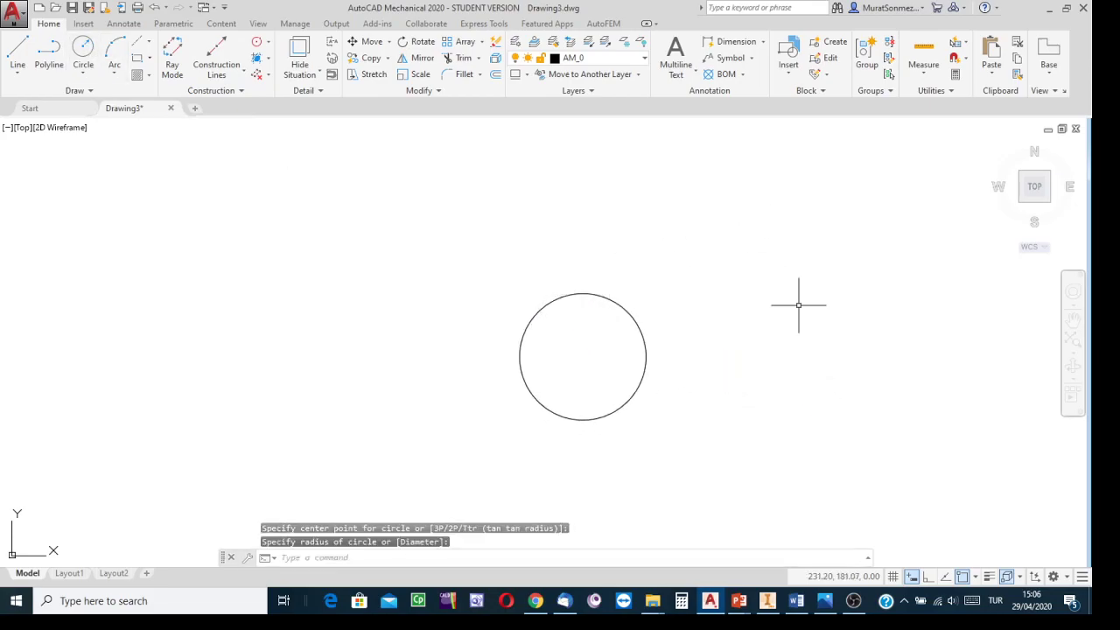
# Step: Compare the reference drawing and the Inventor model before constraining the circle
pyautogui.click(824, 600)
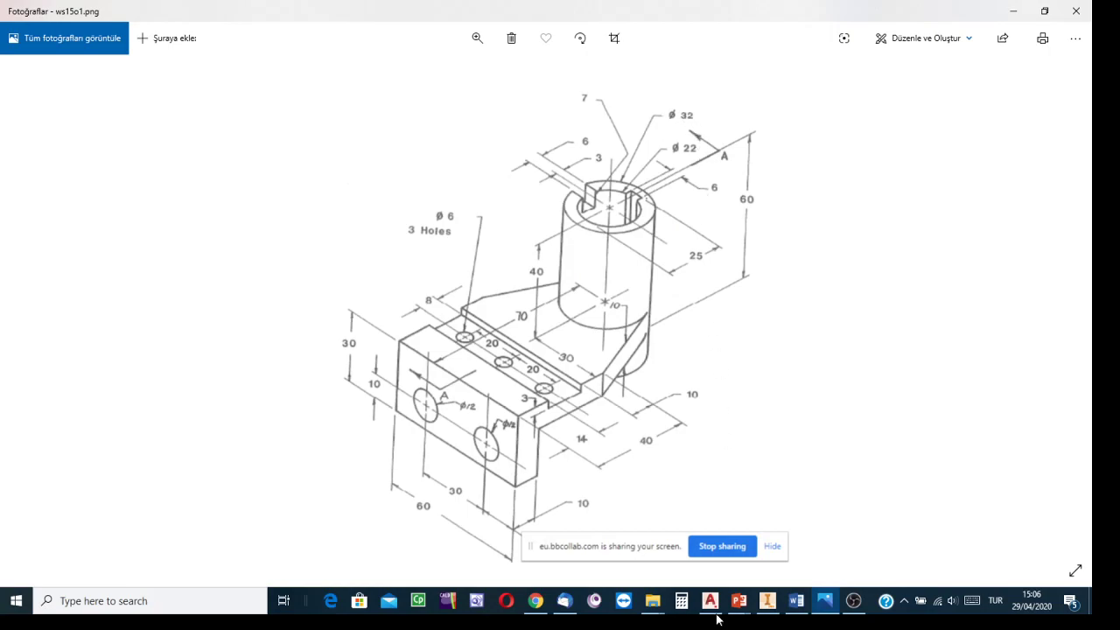
pyautogui.click(767, 600)
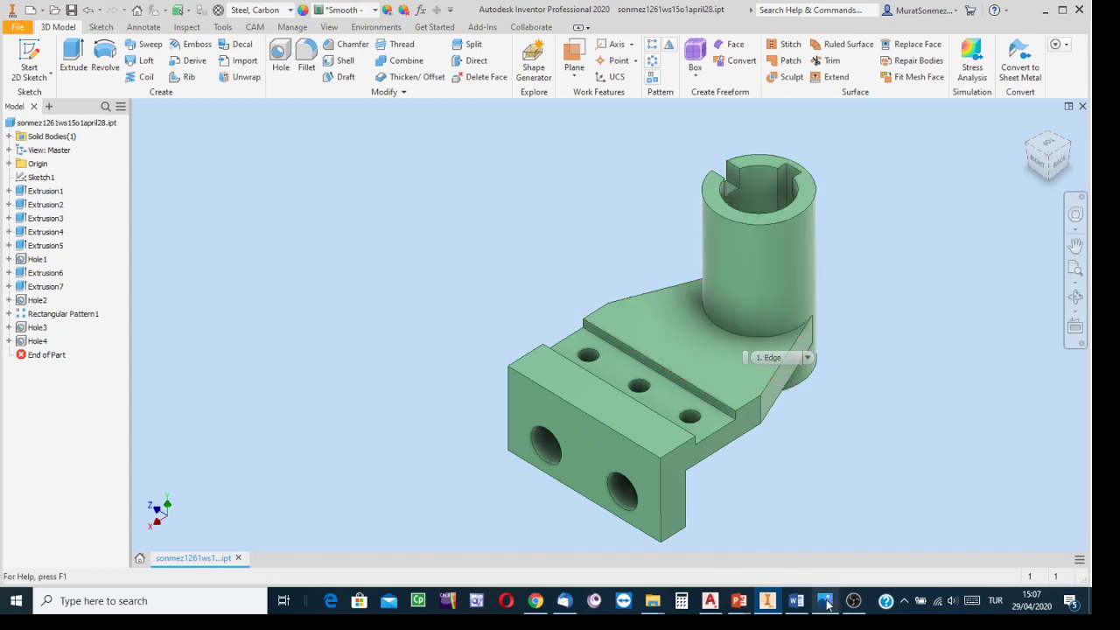
pyautogui.click(710, 600)
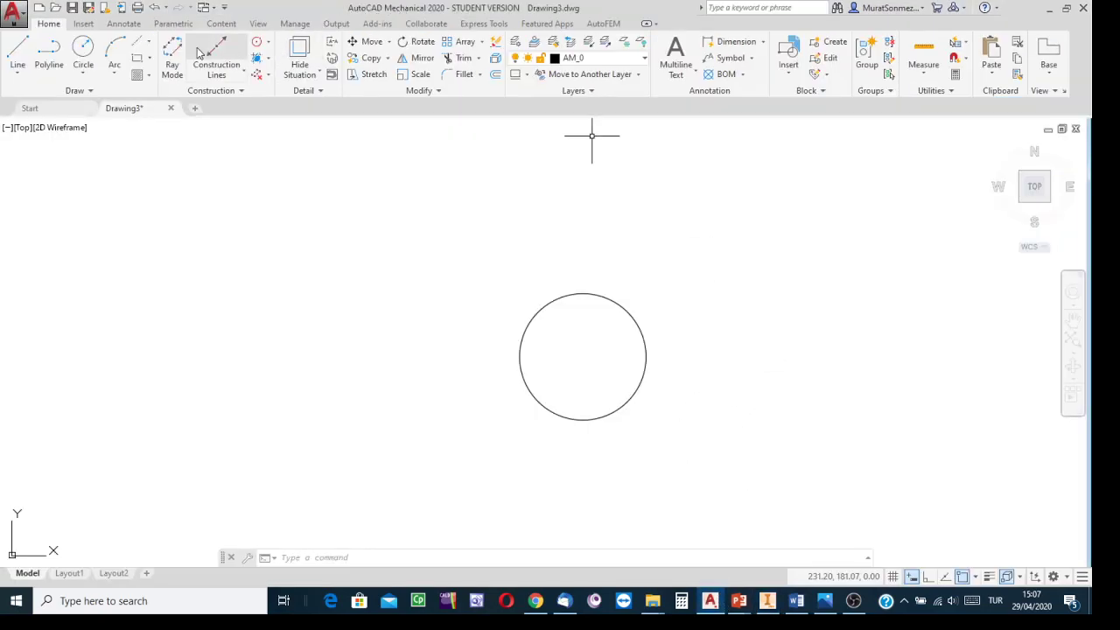
# Step: Apply a parametric diameter constraint of 32 to the circle
pyautogui.click(174, 24)
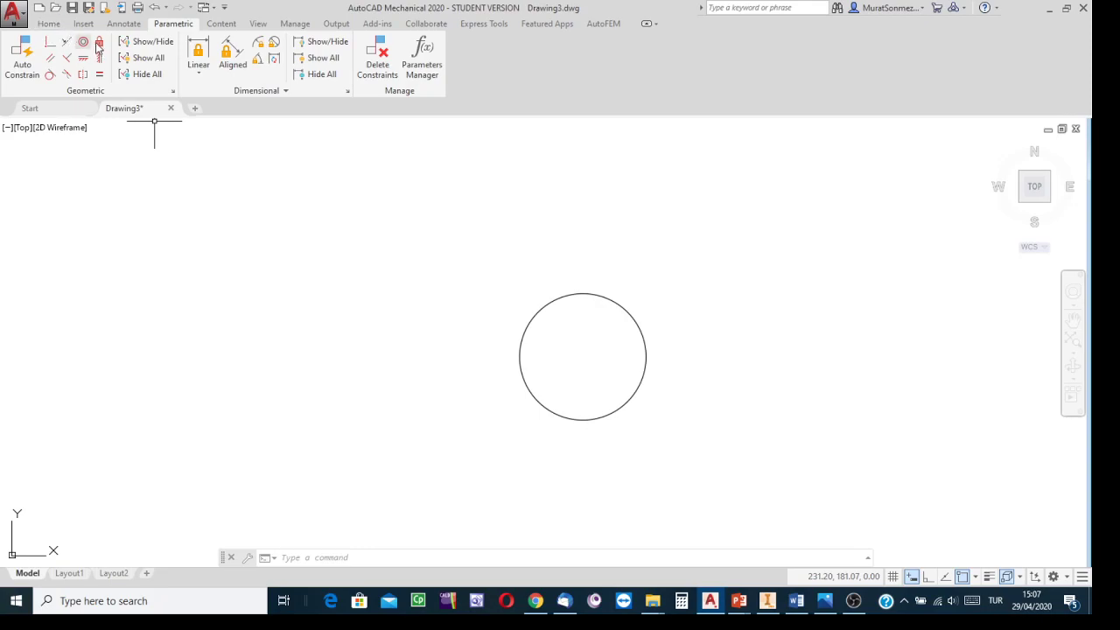
pyautogui.click(49, 24)
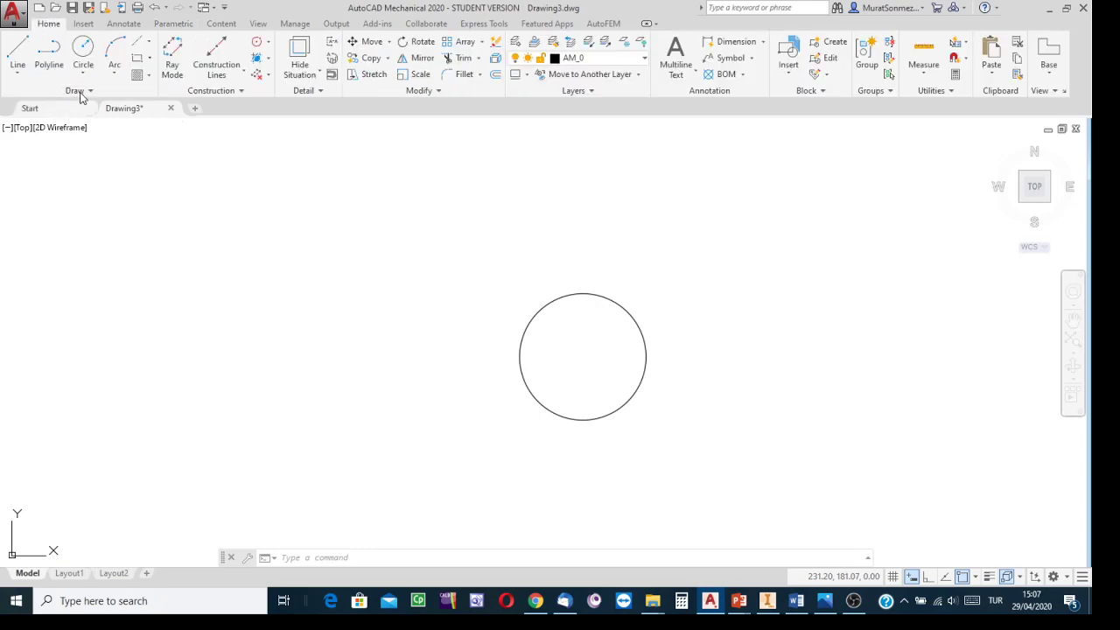
pyautogui.click(163, 24)
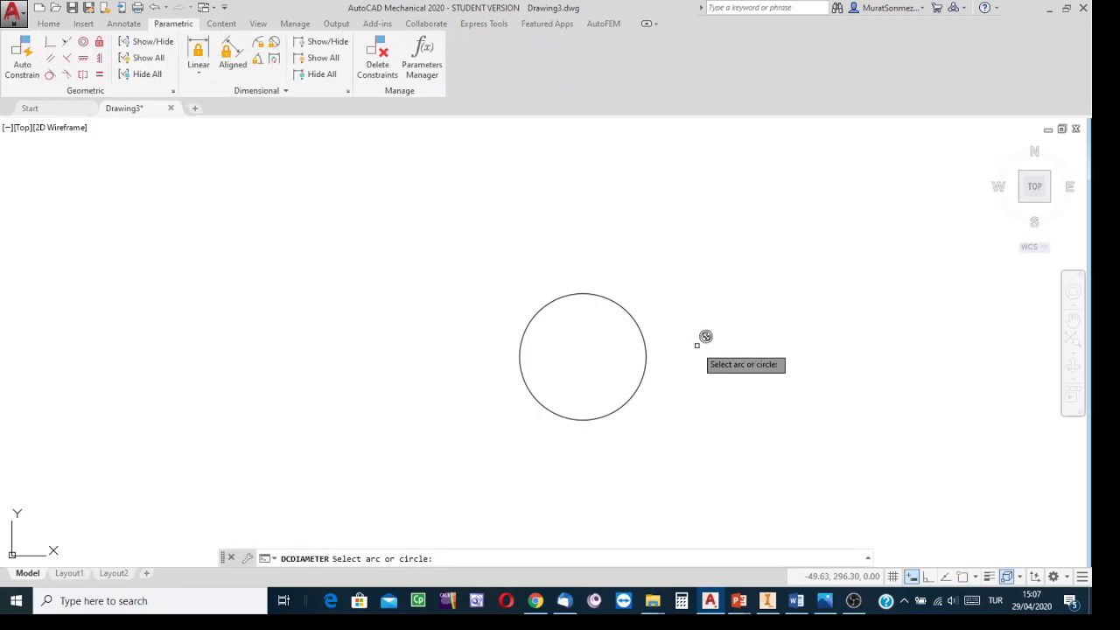
pyautogui.click(647, 350)
pyautogui.click(688, 320)
pyautogui.write('32')
pyautogui.press('Return')
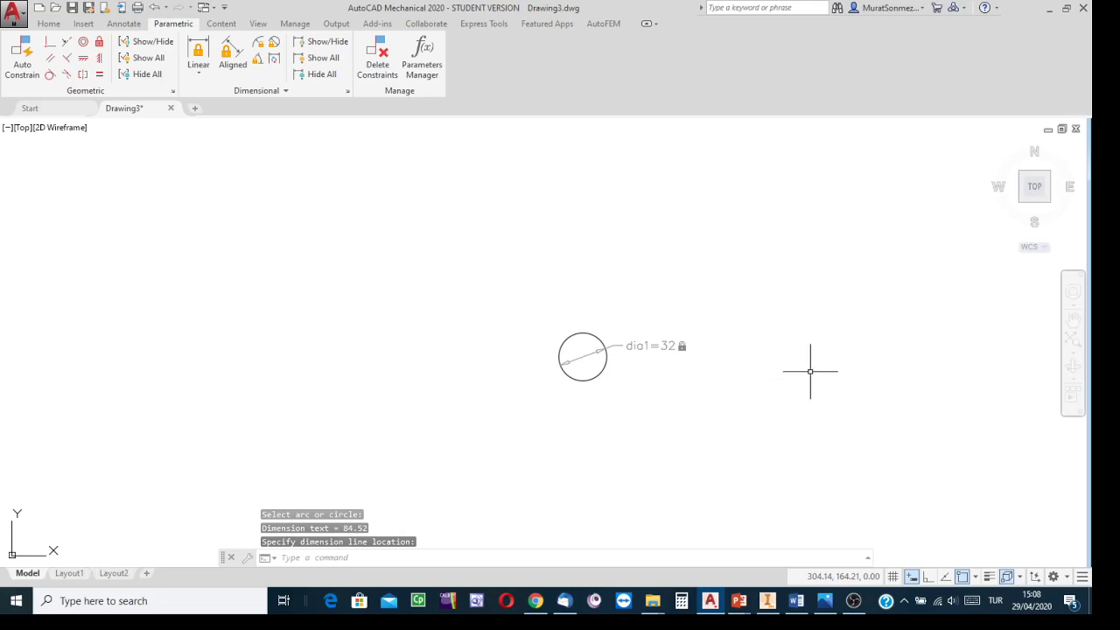
# Step: Draw an open five-segment polyline around the circle roughly outlining the bracket's plate profile
pyautogui.click(1073, 341)
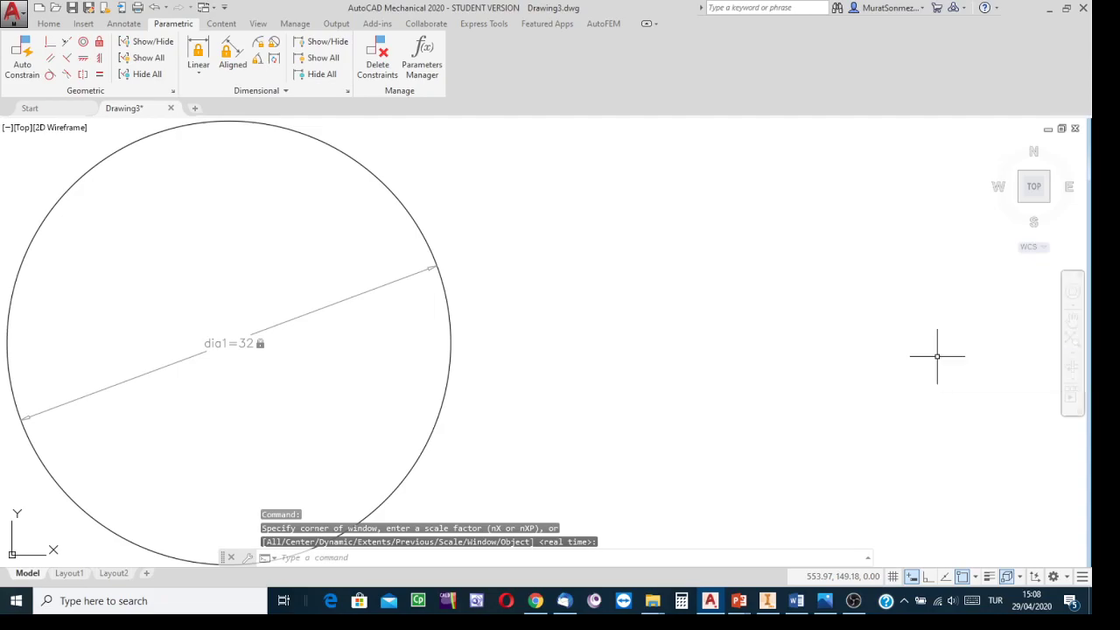
pyautogui.scroll(-4, 873, 363)
pyautogui.moveTo(835, 355); pyautogui.dragTo(794, 352, button='middle')
pyautogui.scroll(-2, 861, 313)
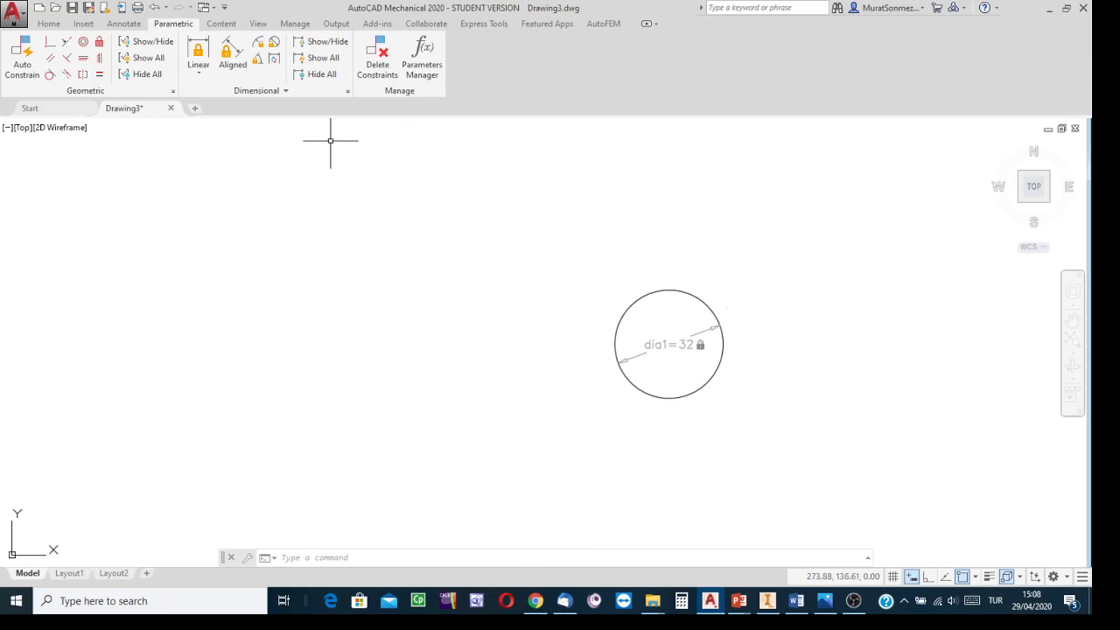
pyautogui.click(48, 24)
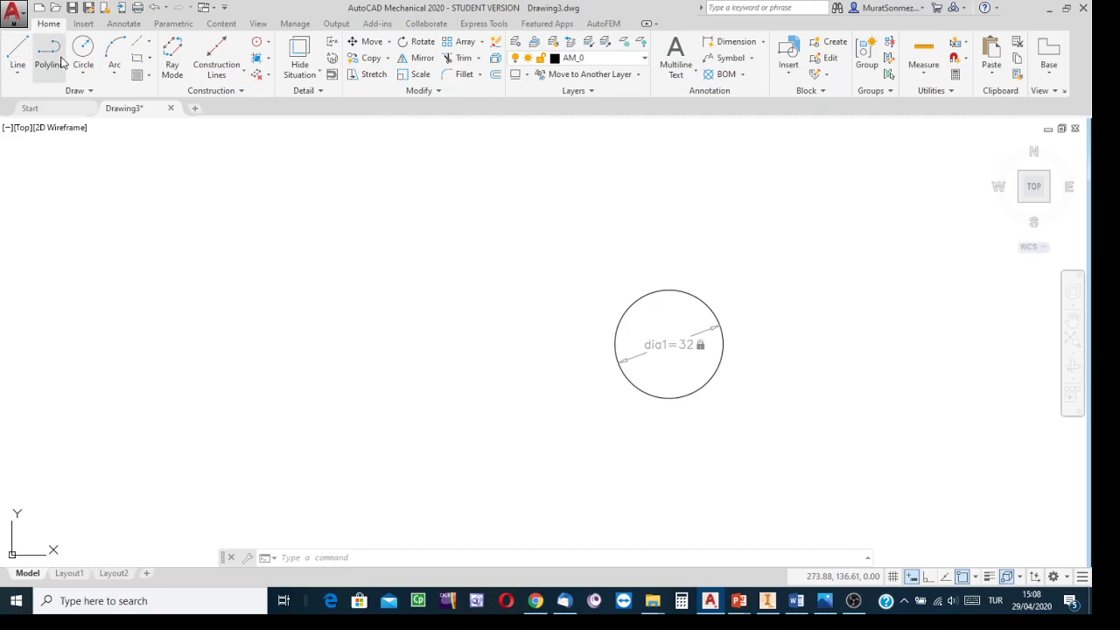
pyautogui.click(49, 56)
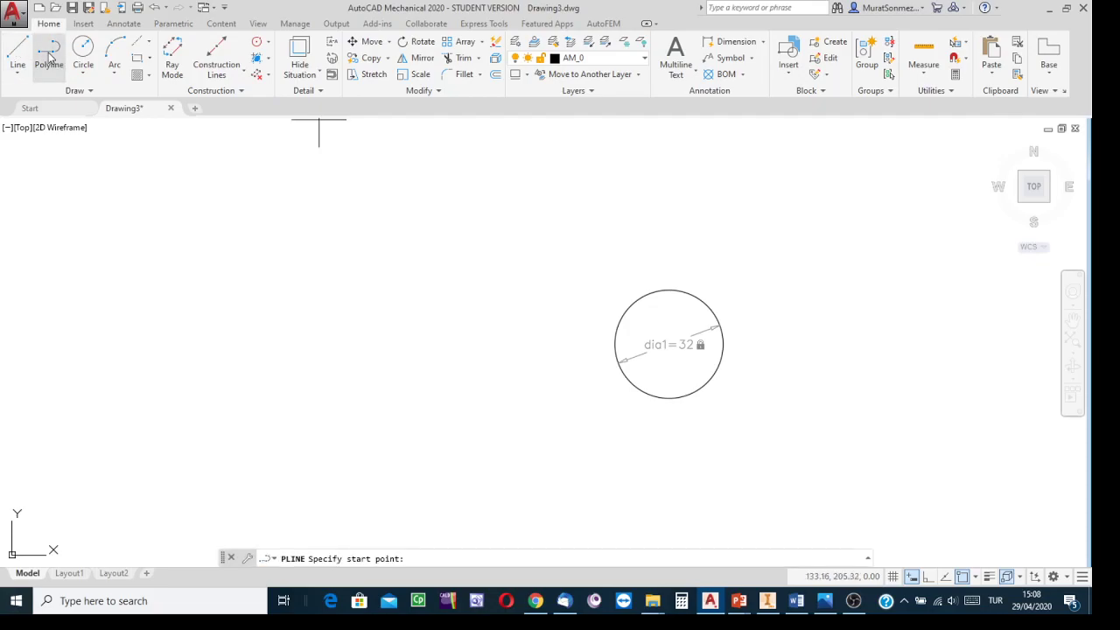
pyautogui.click(825, 317)
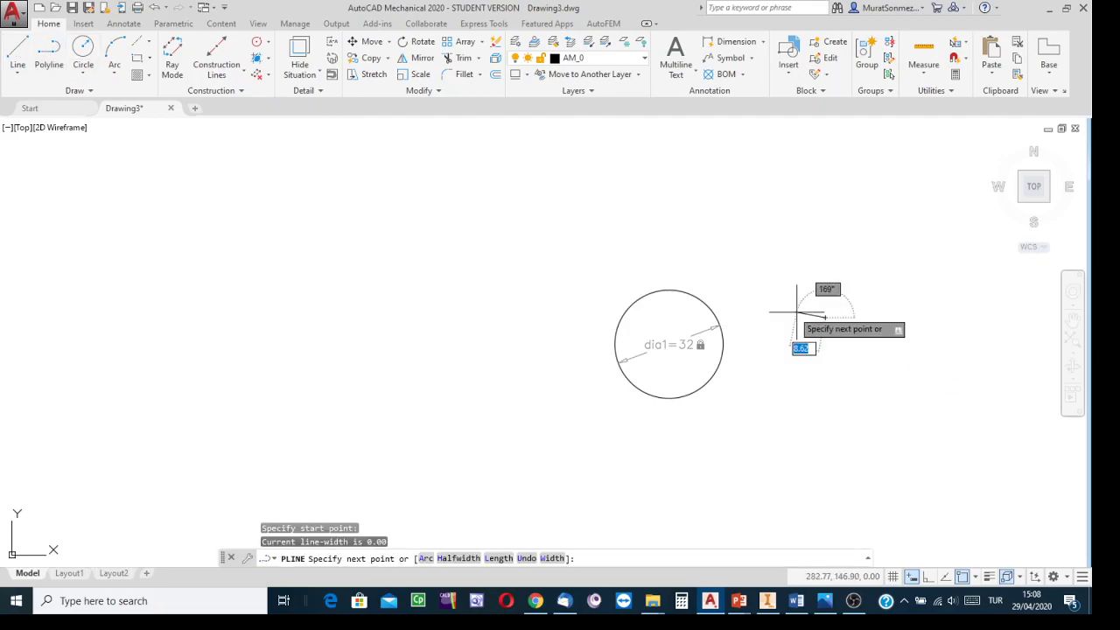
pyautogui.click(577, 238)
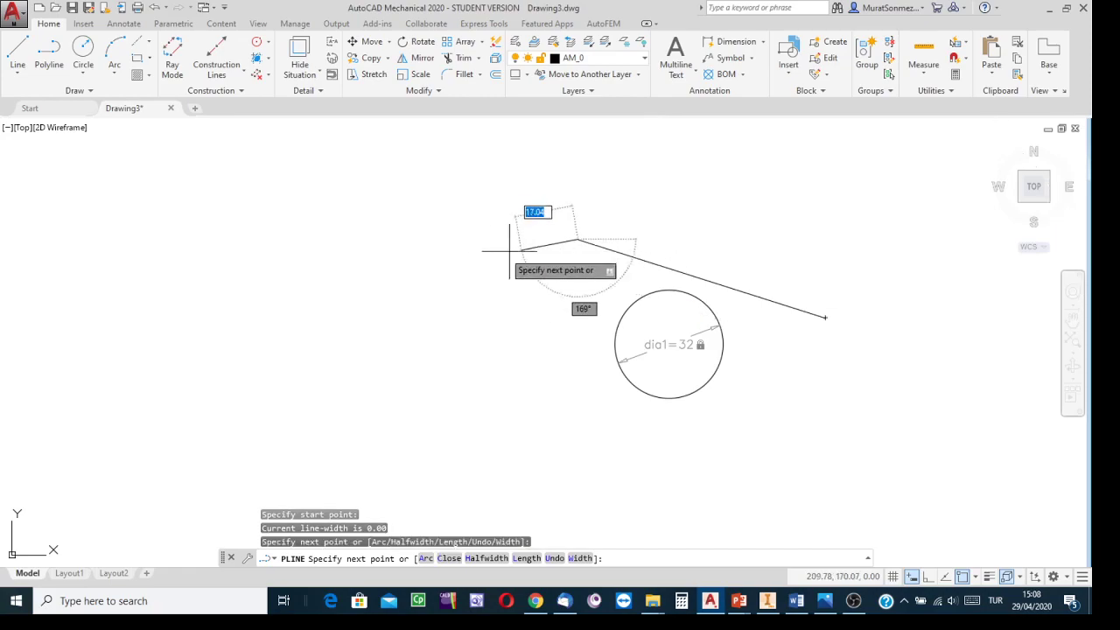
pyautogui.click(397, 259)
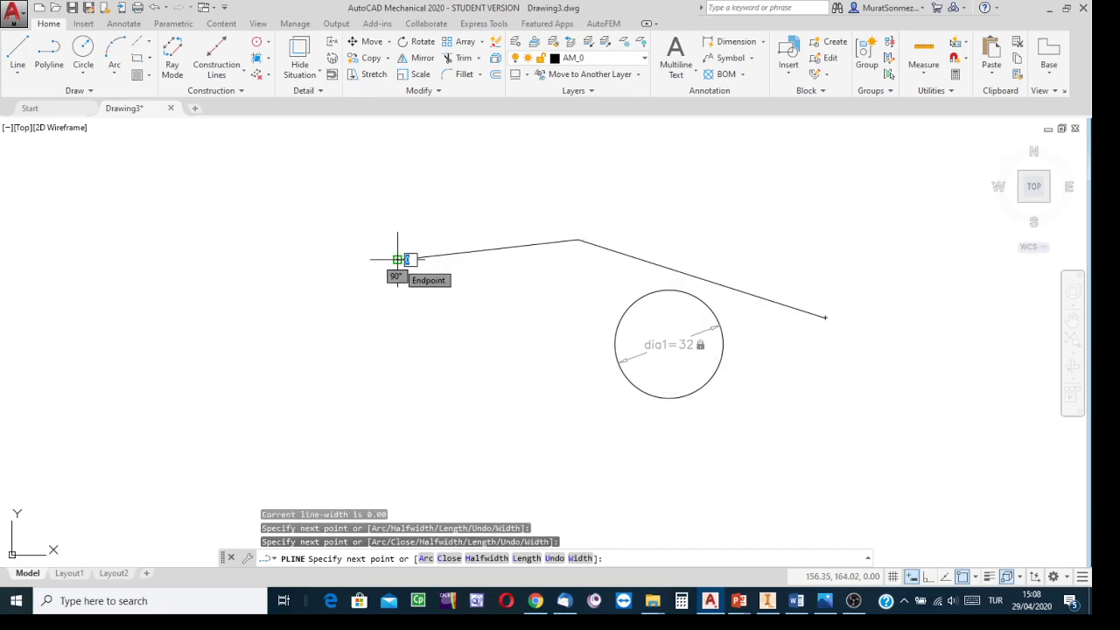
pyautogui.click(360, 446)
pyautogui.click(558, 490)
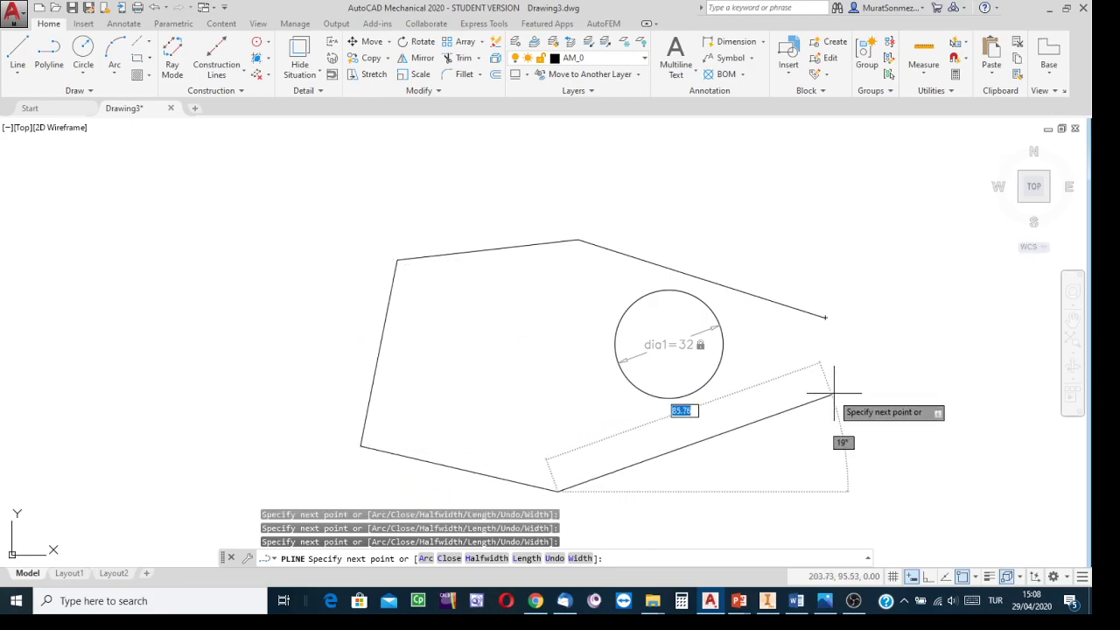
pyautogui.click(872, 365)
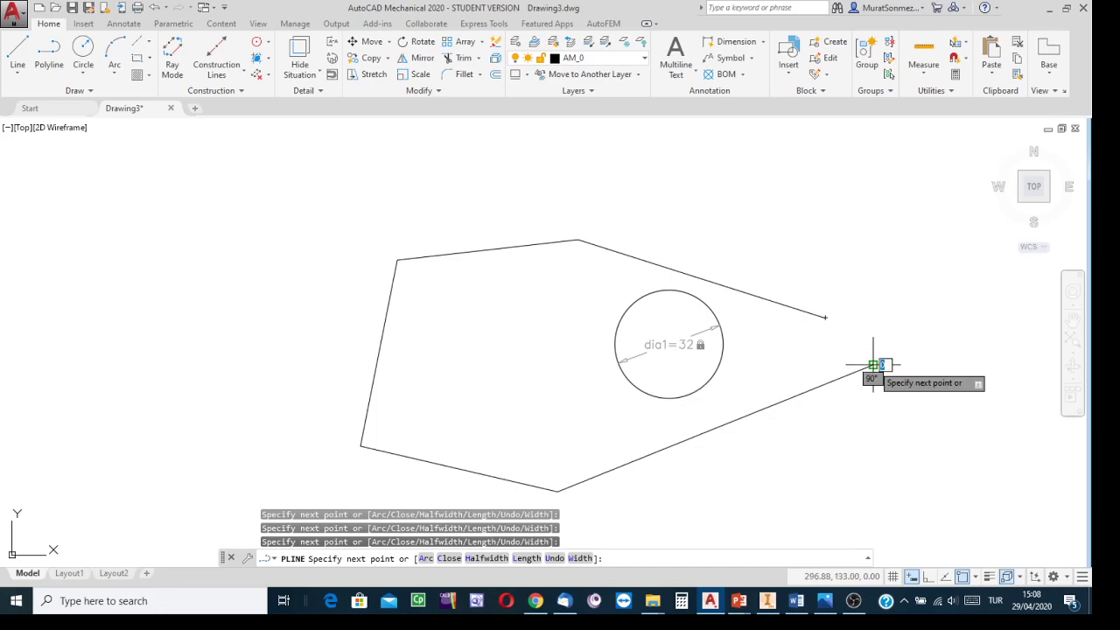
pyautogui.press('Escape')
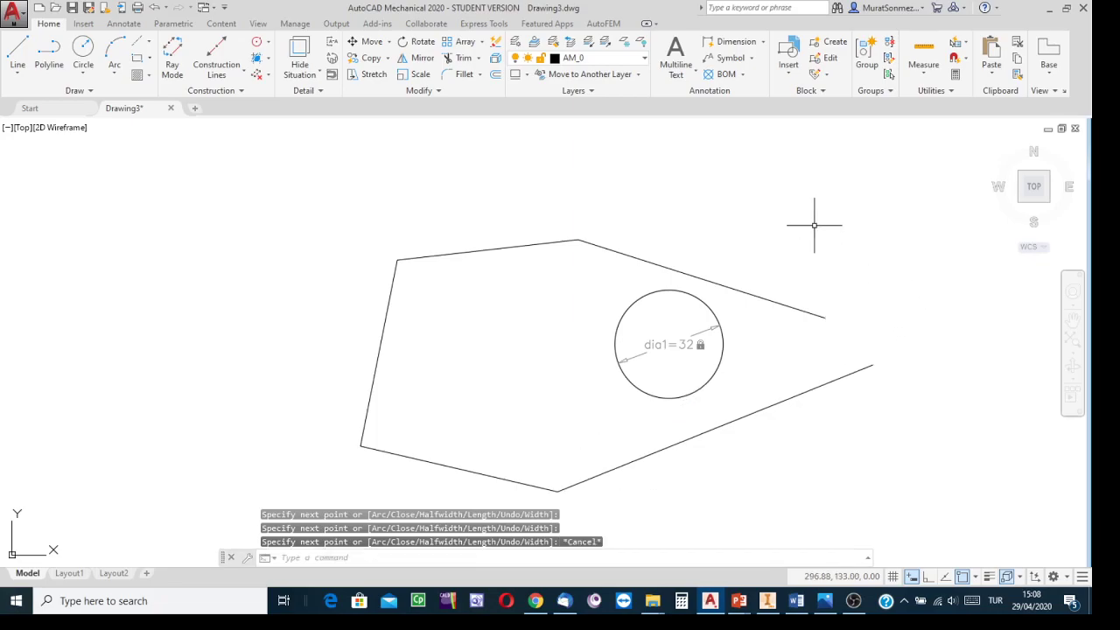
# Step: Apply a vertical geometric constraint to the polyline's left edge
pyautogui.moveTo(813, 225); pyautogui.dragTo(784, 185, button='middle')
pyautogui.moveTo(224, 558)
pyautogui.mouseDown()
pyautogui.moveTo(223, 608)
pyautogui.moveTo(228, 590)
pyautogui.mouseUp()
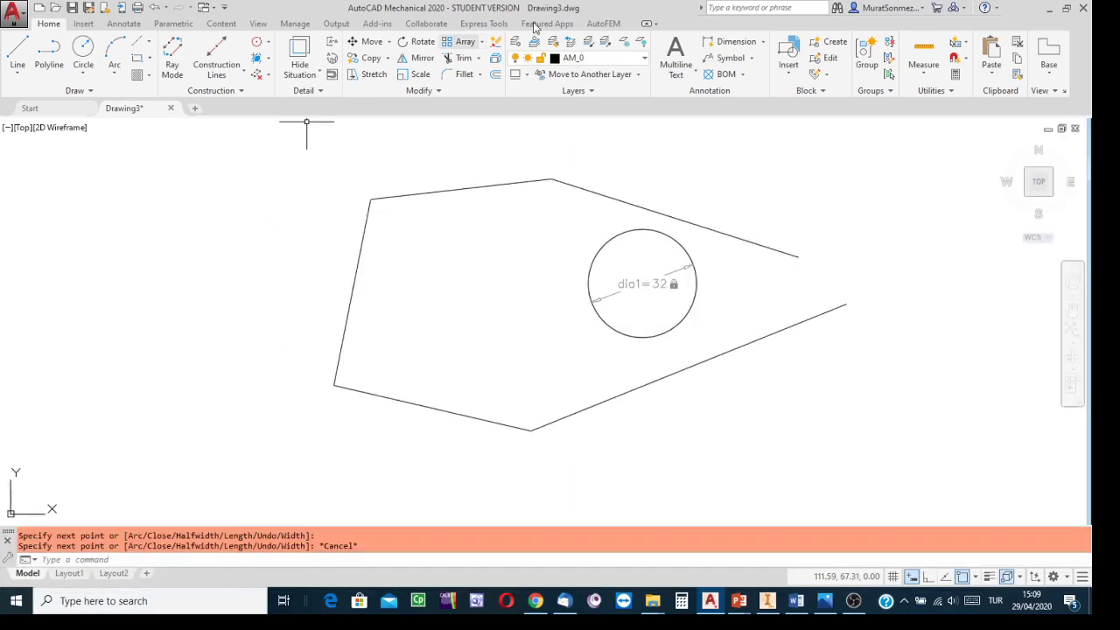
pyautogui.click(173, 26)
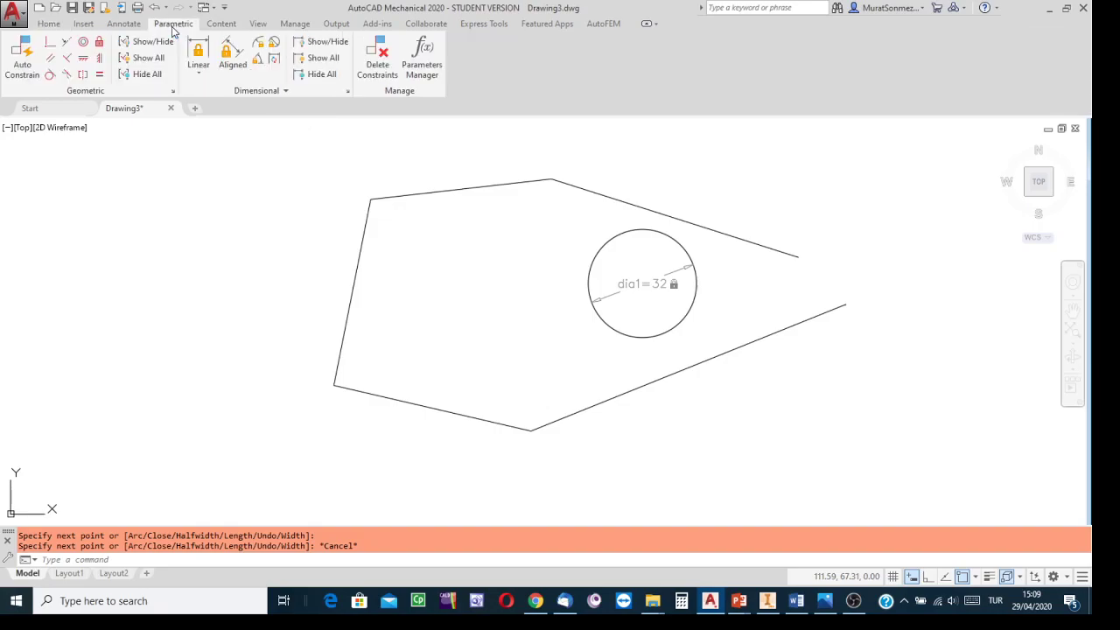
pyautogui.click(99, 59)
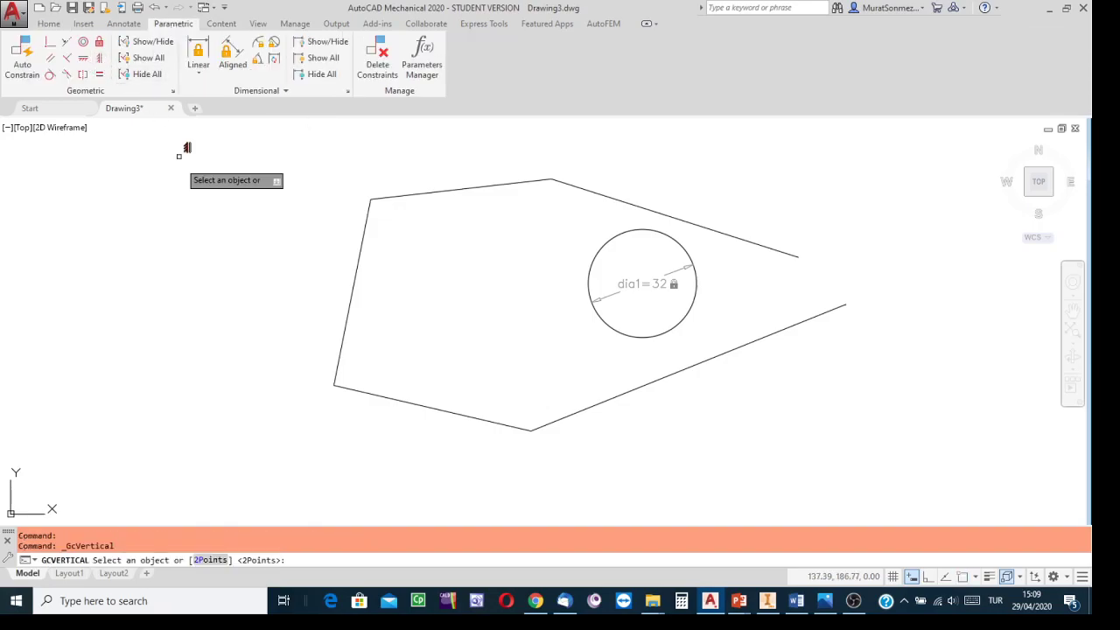
pyautogui.click(359, 247)
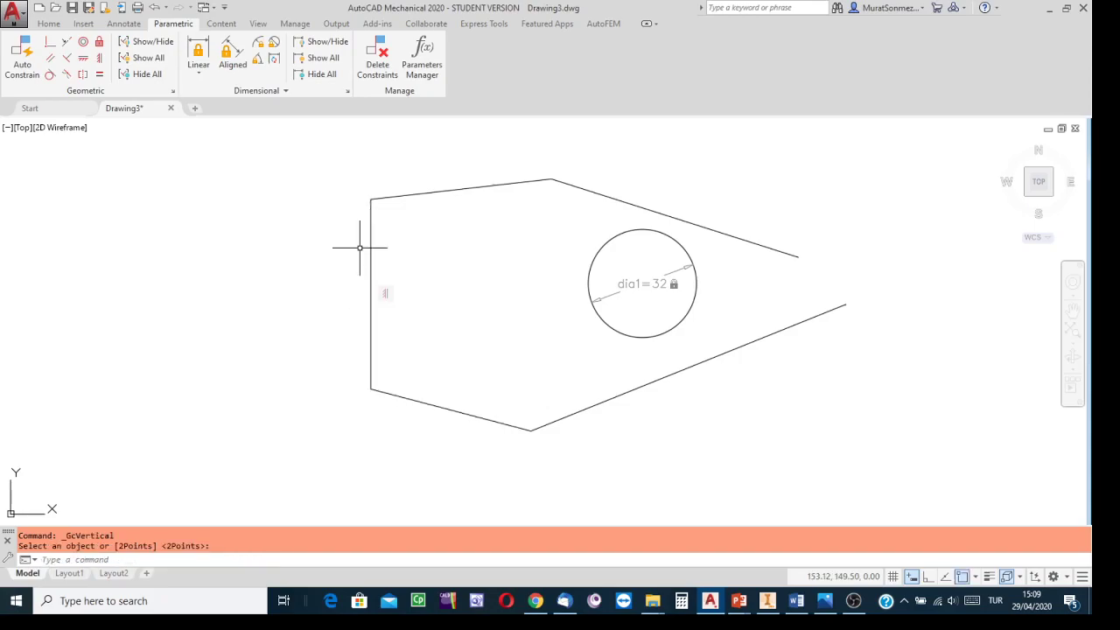
# Step: Compare the reference drawing and the Inventor model's top view with the sketch
pyautogui.click(825, 601)
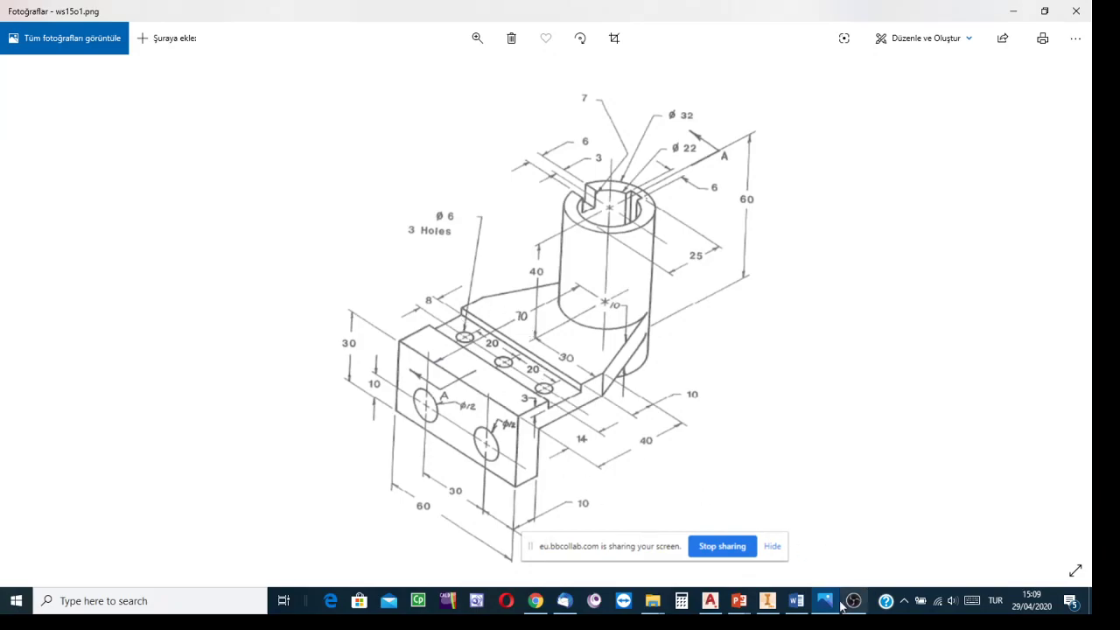
pyautogui.click(768, 600)
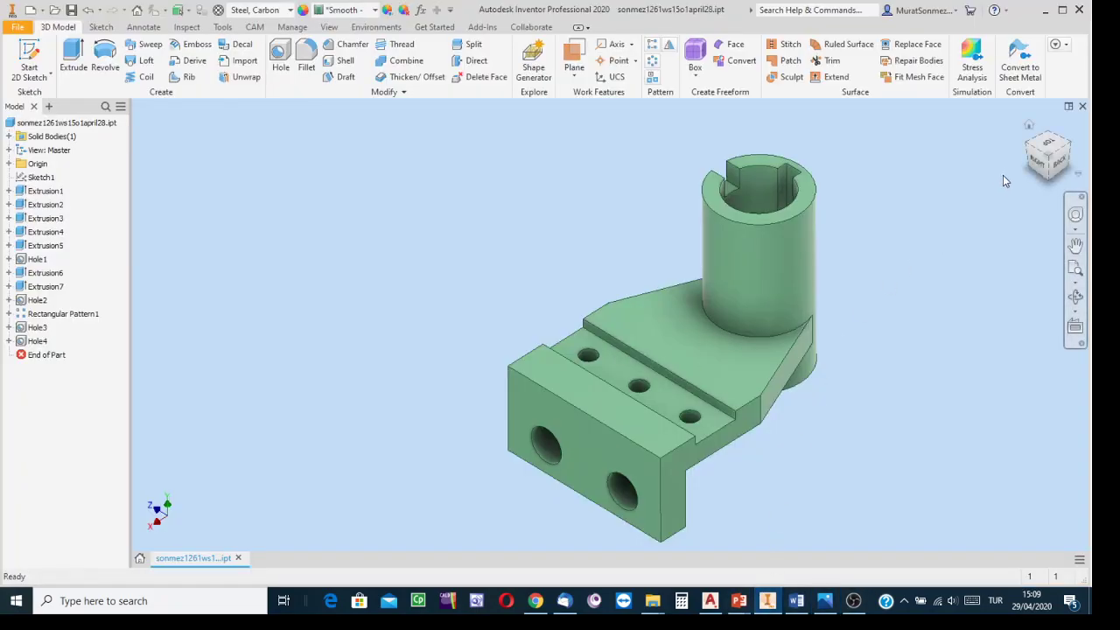
pyautogui.click(1052, 147)
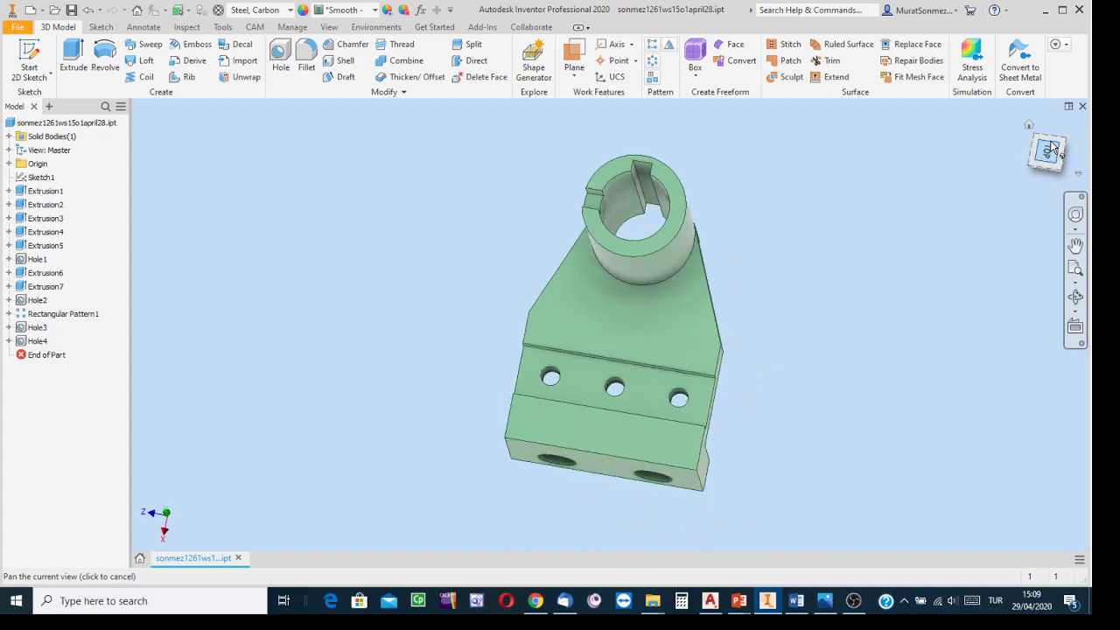
pyautogui.click(1080, 135)
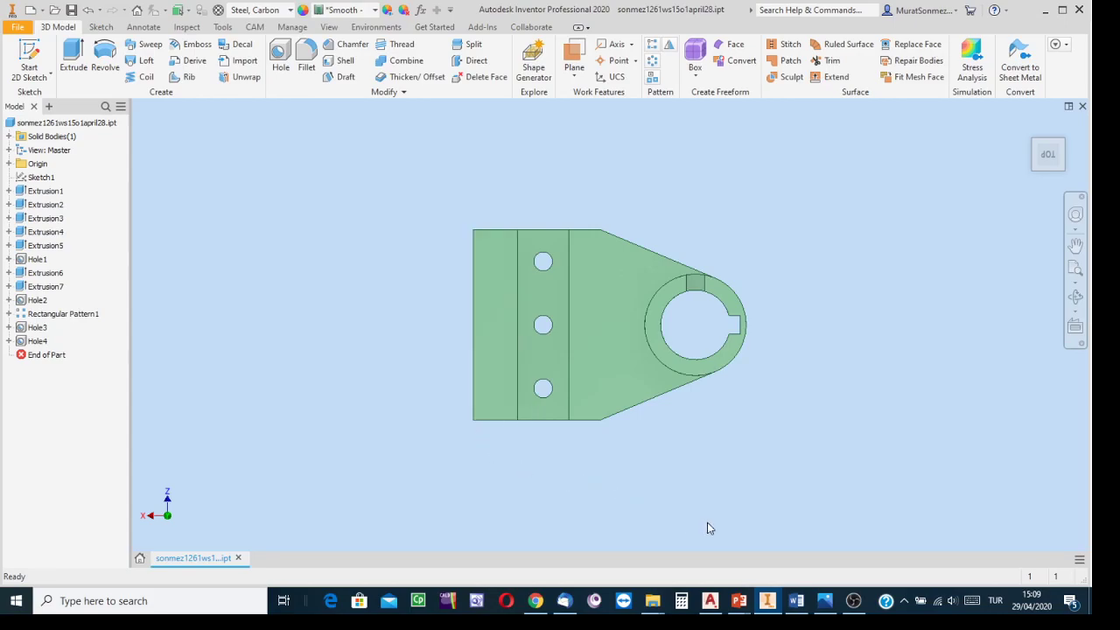
pyautogui.click(709, 600)
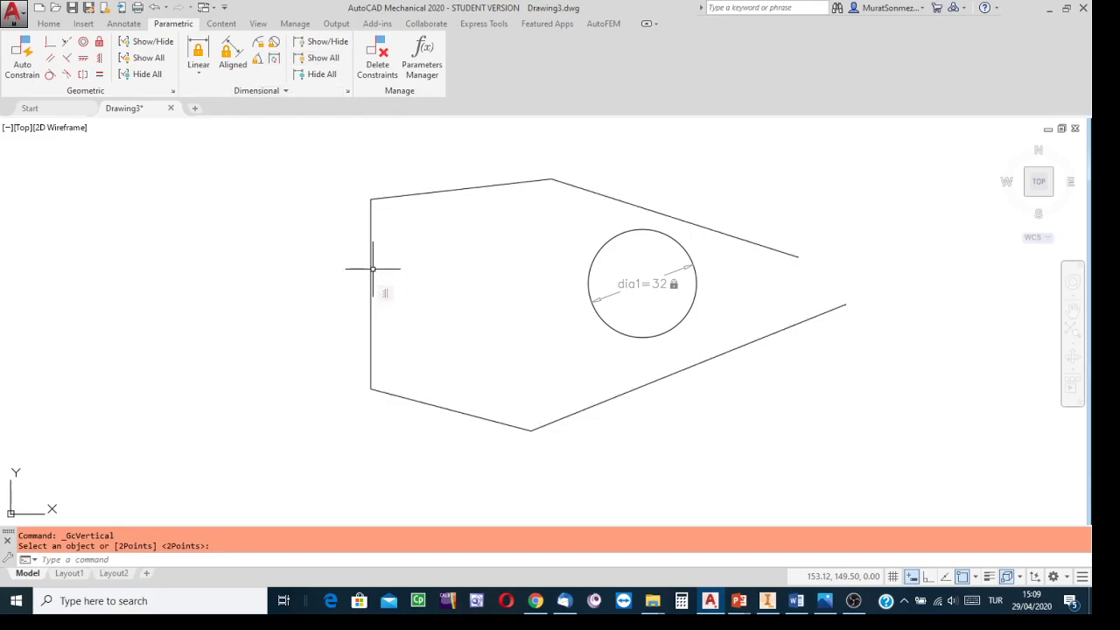
# Step: Apply horizontal geometric constraints to the polyline's top and bottom edges
pyautogui.click(84, 58)
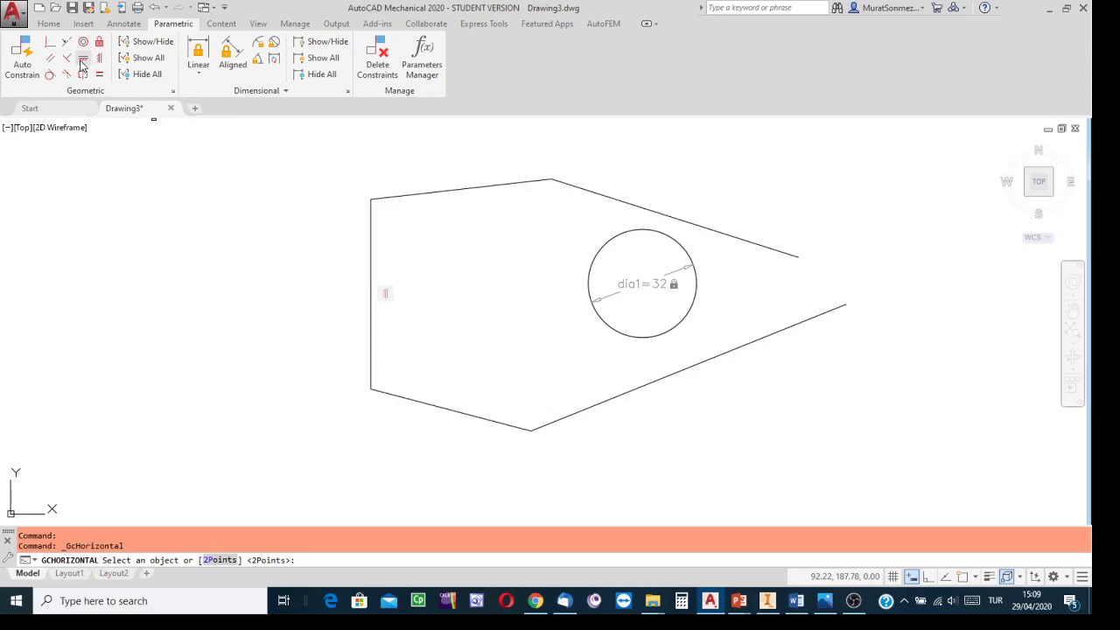
pyautogui.click(403, 197)
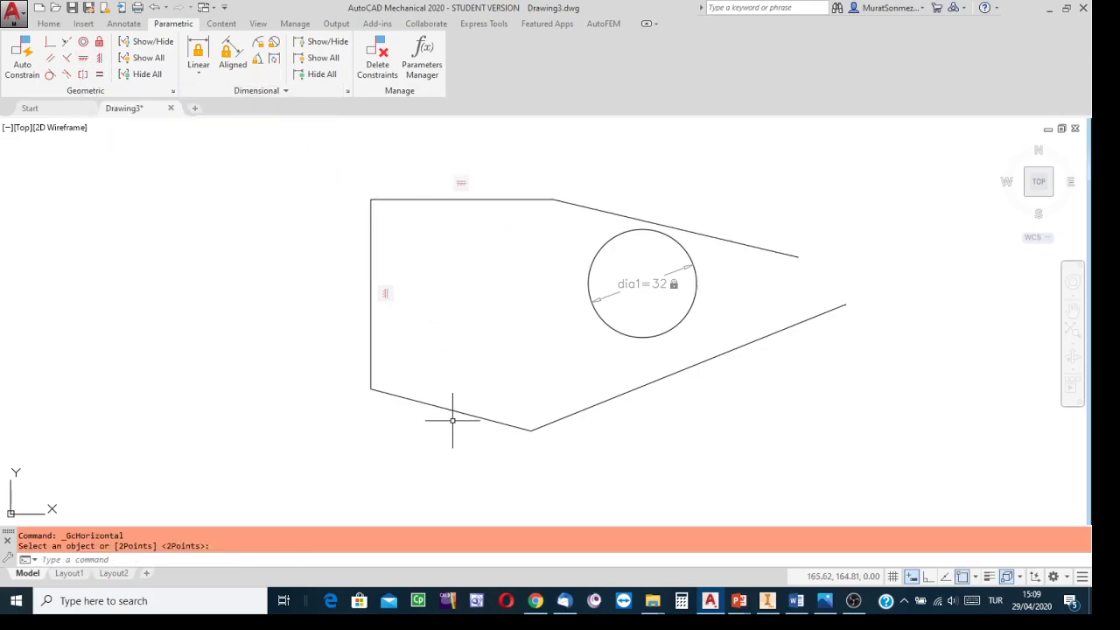
pyautogui.click(82, 60)
pyautogui.click(413, 396)
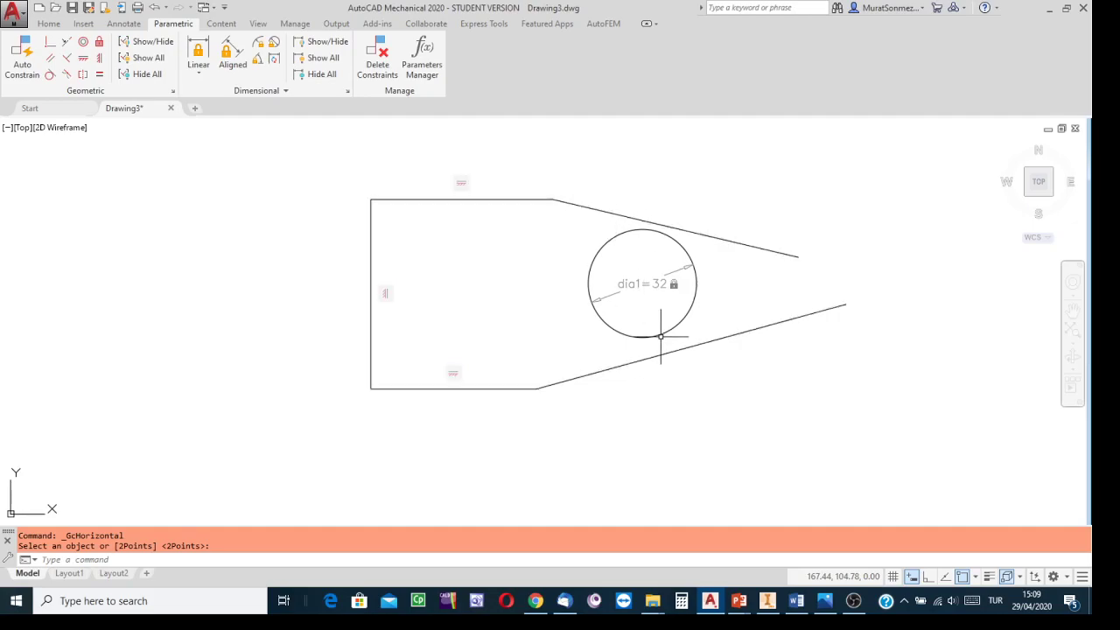
# Step: Make the upper and lower slanted edges each tangent to the Ø32 circle
pyautogui.click(49, 76)
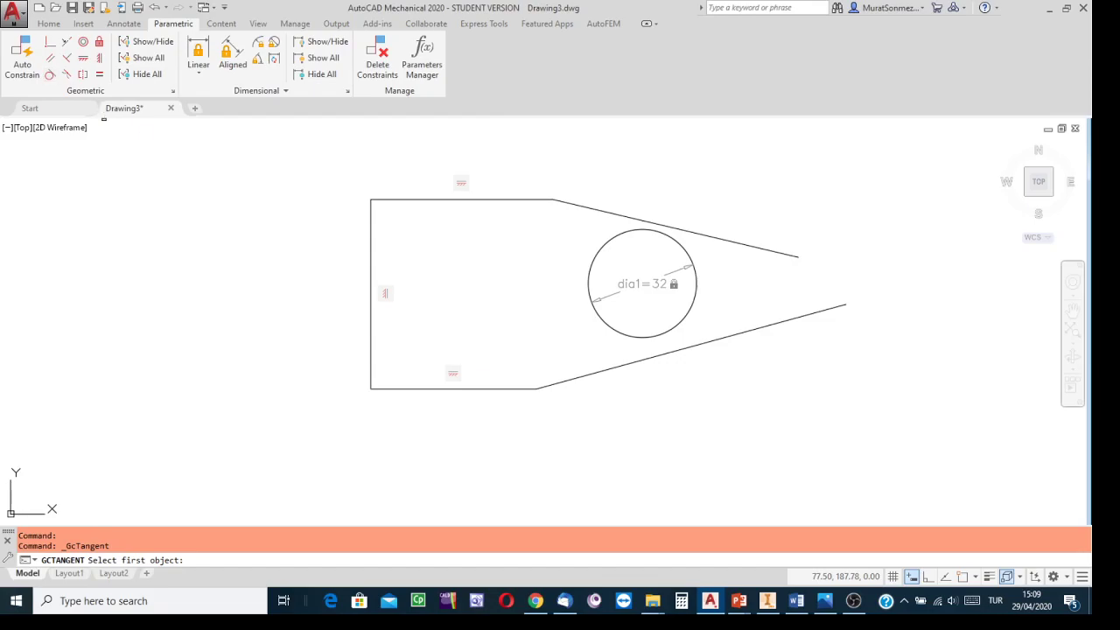
pyautogui.click(623, 232)
pyautogui.click(626, 217)
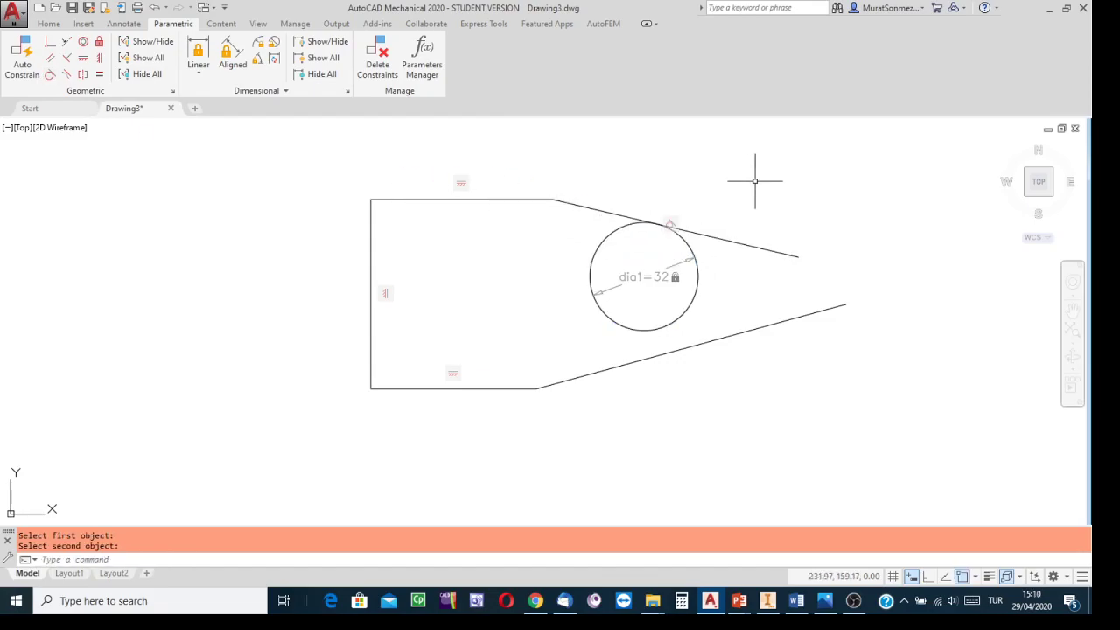
pyautogui.click(50, 75)
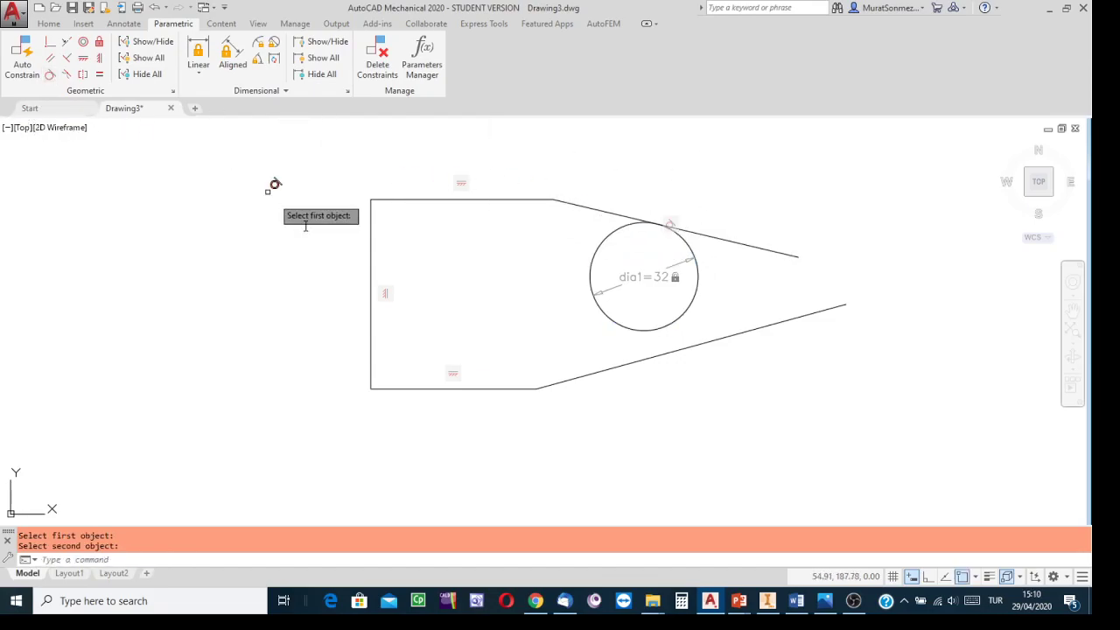
pyautogui.click(663, 331)
pyautogui.click(666, 349)
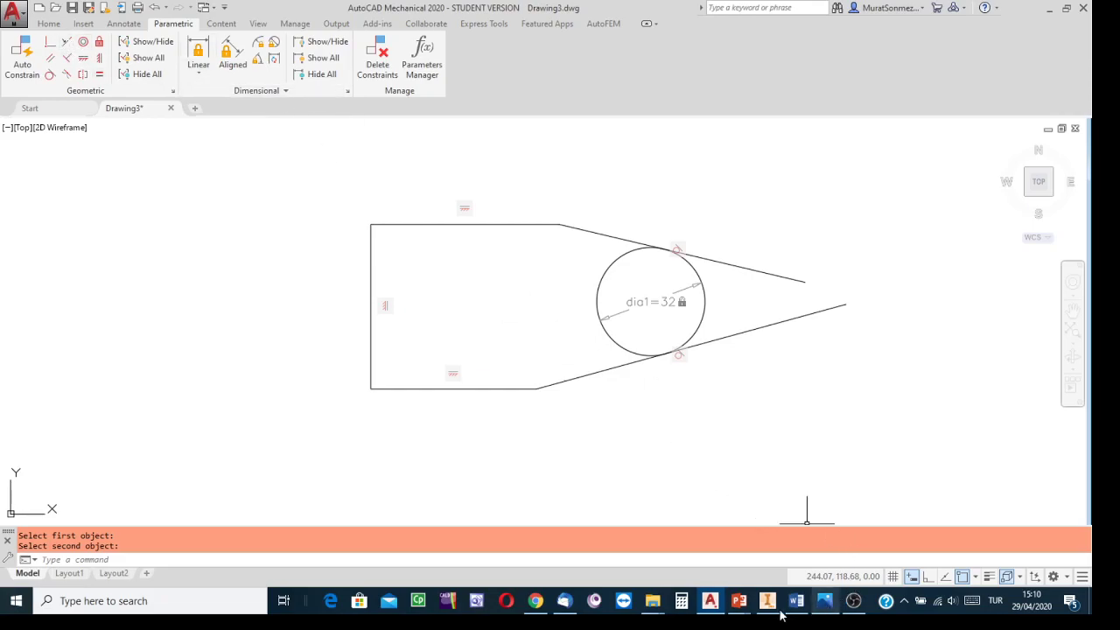
# Step: Add a linear dimensional constraint of 40 to the bottom horizontal edge
pyautogui.click(205, 54)
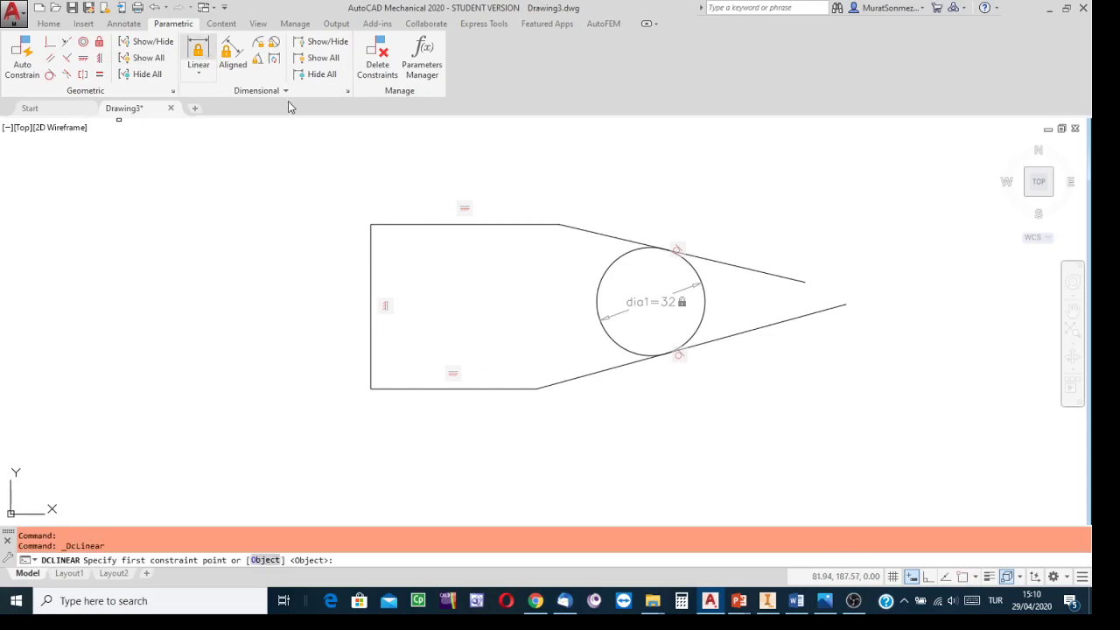
pyautogui.click(534, 388)
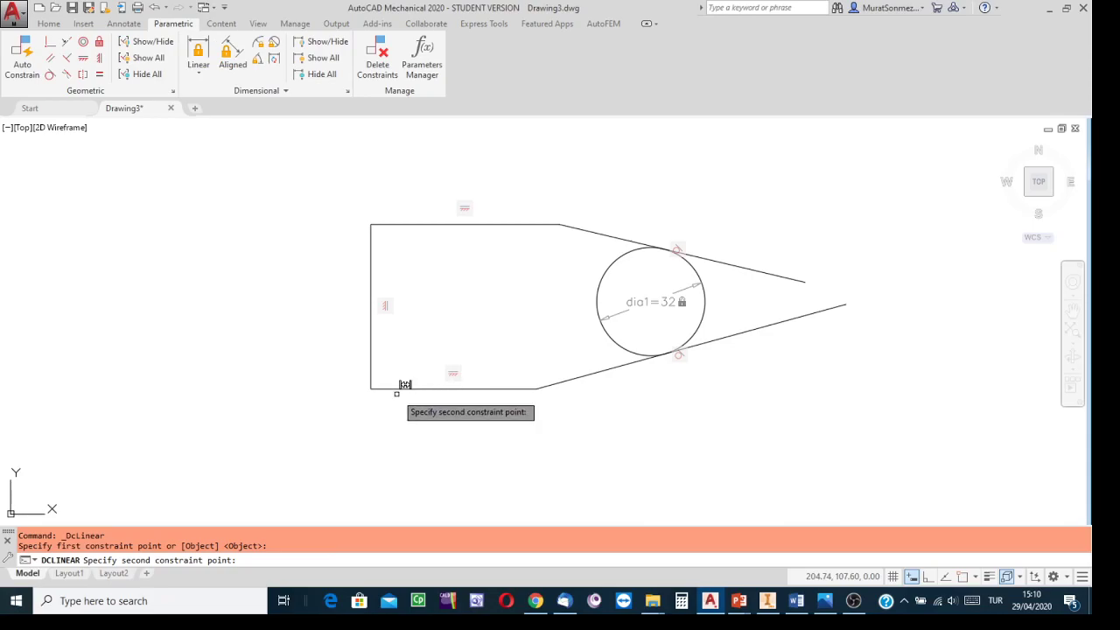
pyautogui.click(371, 388)
pyautogui.click(423, 423)
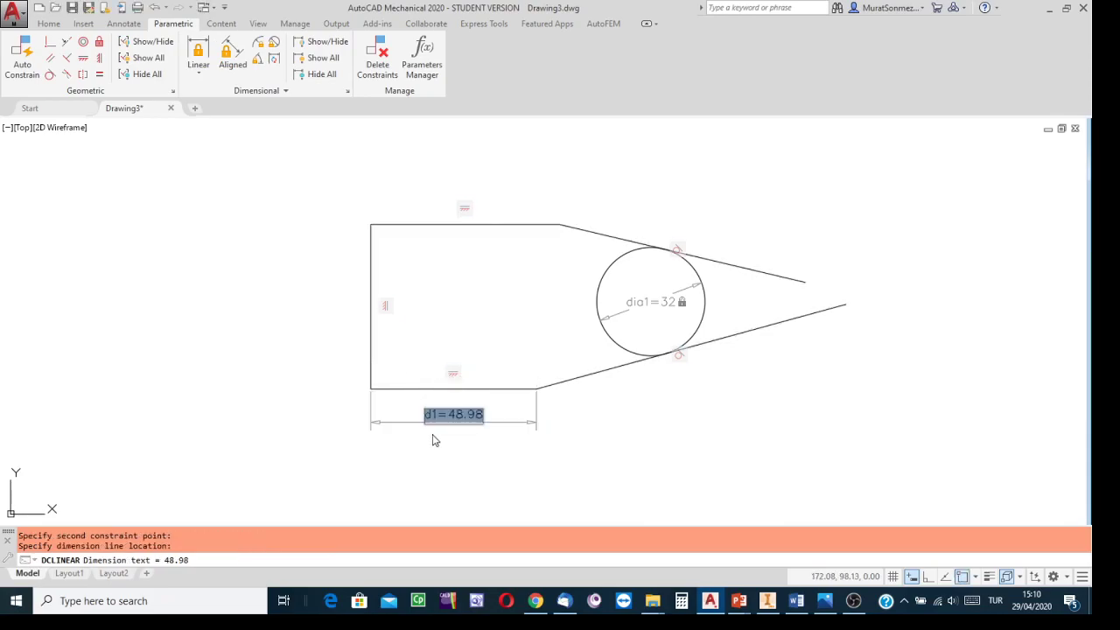
pyautogui.write('40')
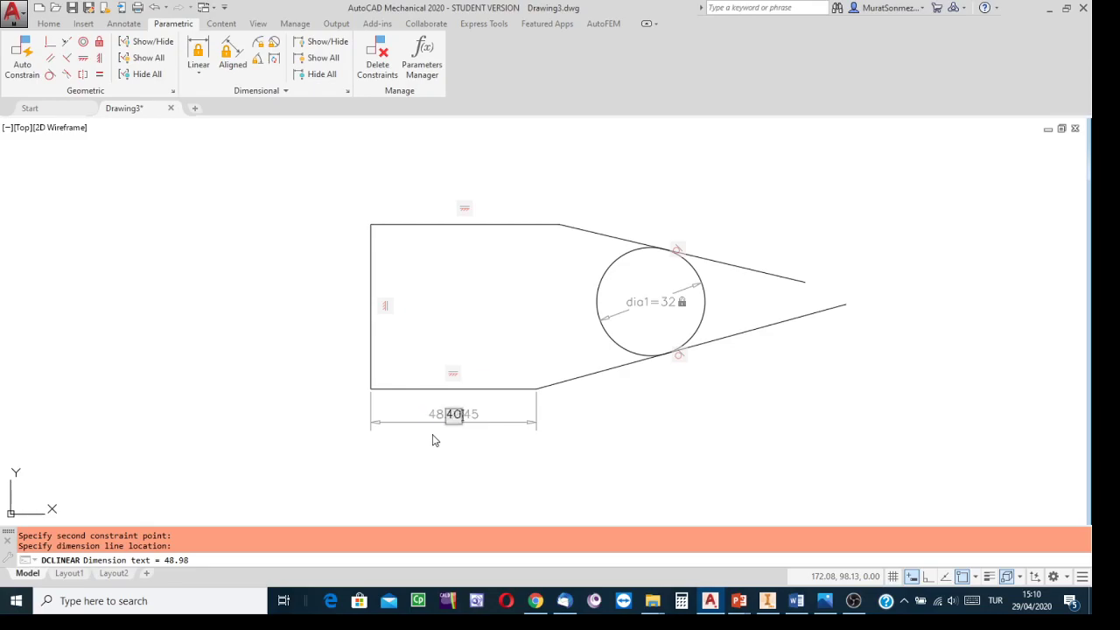
pyautogui.press('Return')
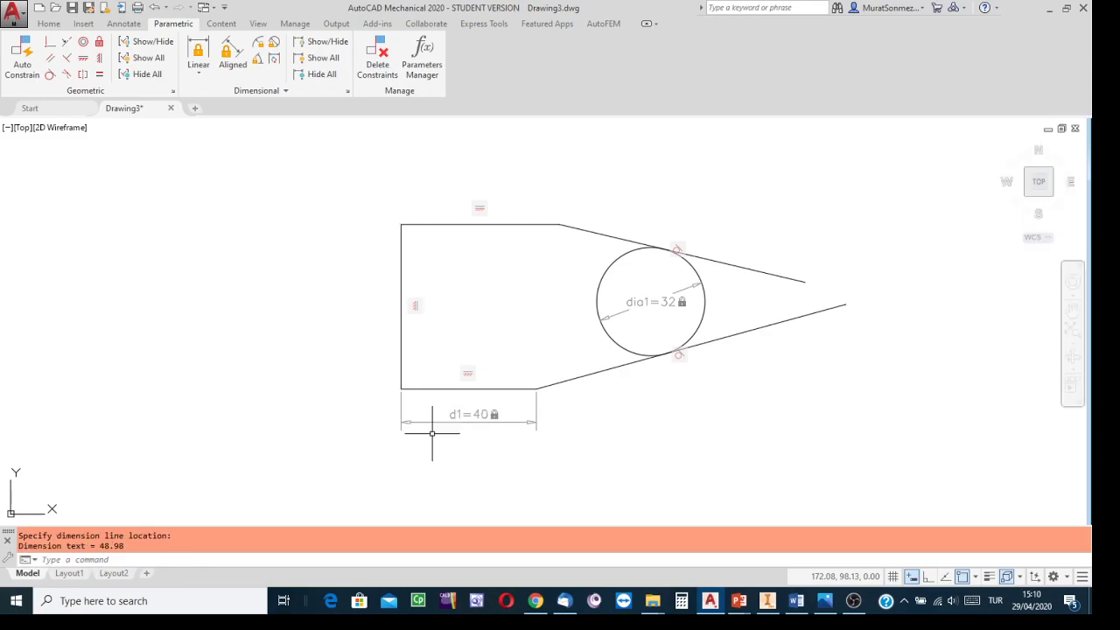
# Step: Add a linear dimensional constraint of 40 to the top horizontal edge
pyautogui.click(826, 600)
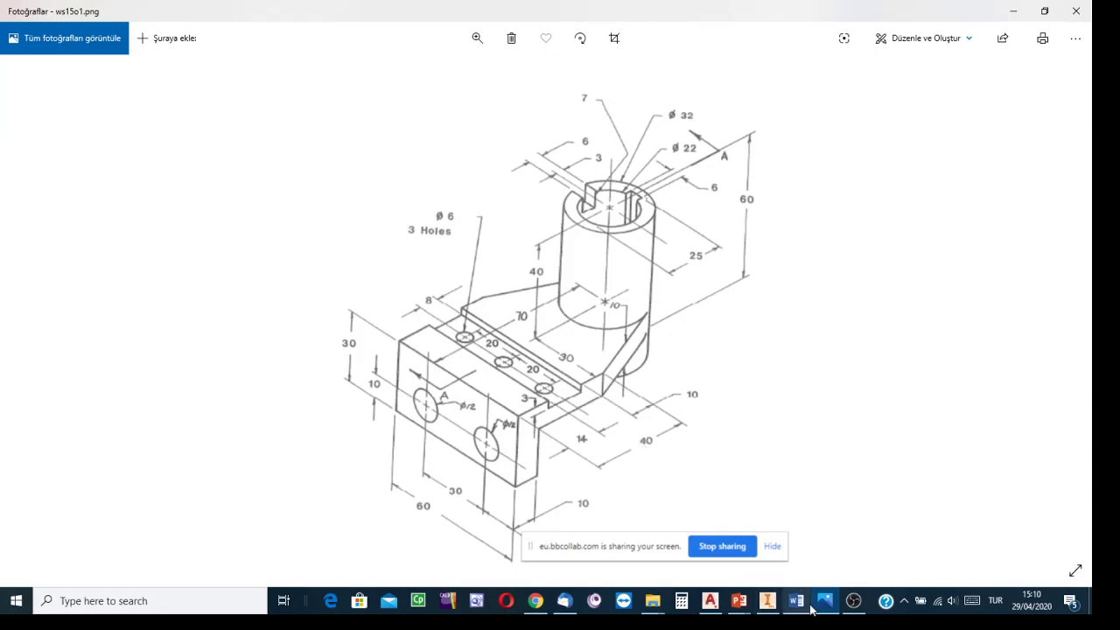
pyautogui.click(707, 602)
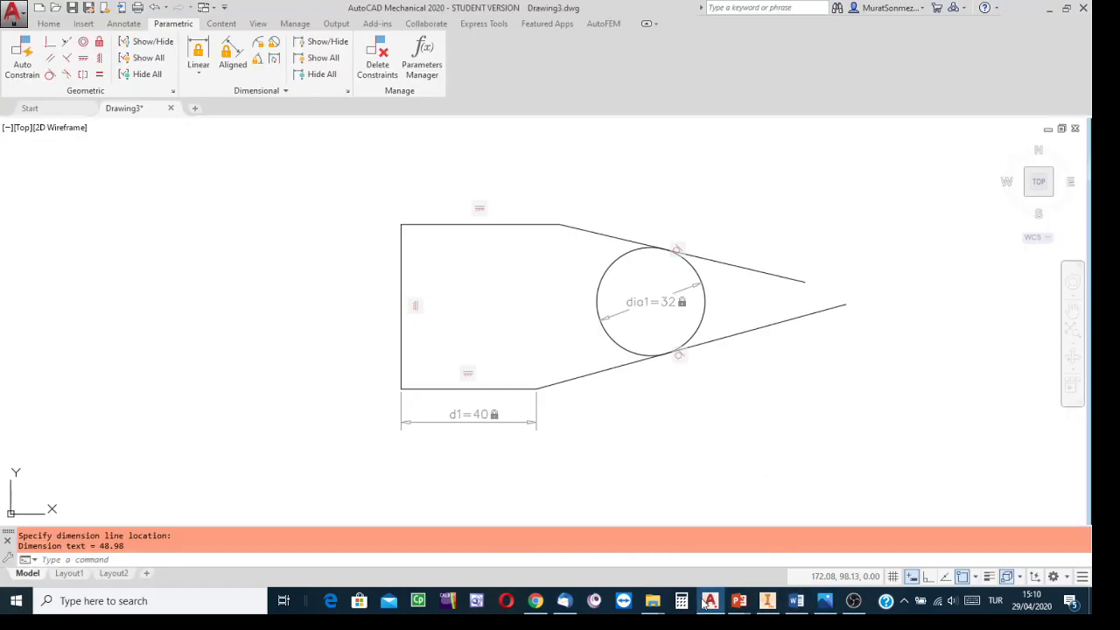
pyautogui.click(196, 50)
pyautogui.click(404, 222)
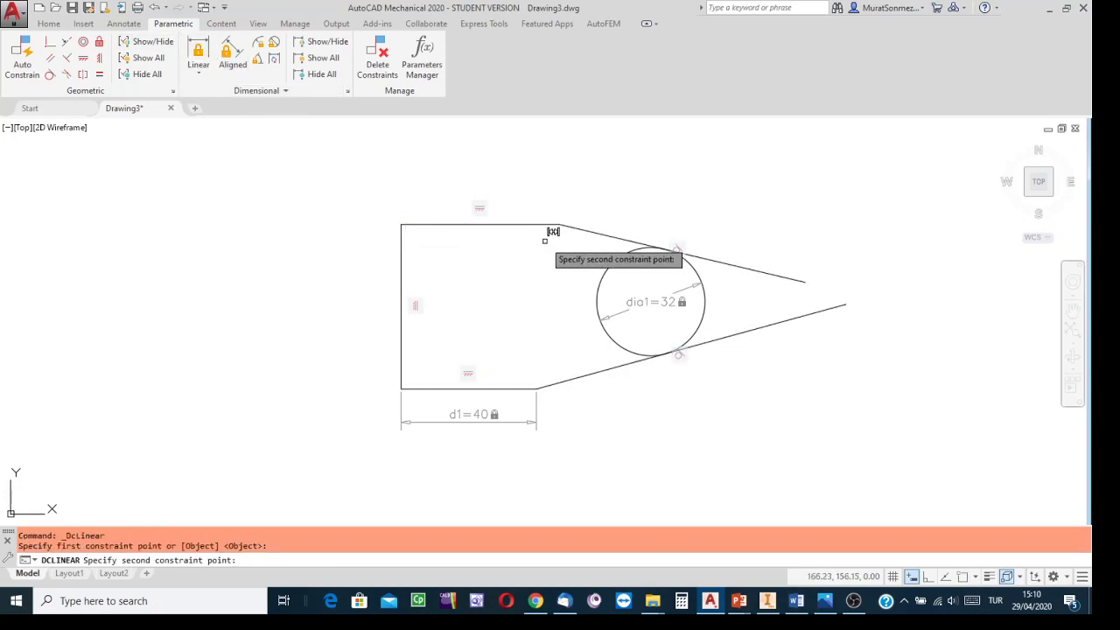
pyautogui.click(560, 225)
pyautogui.click(500, 182)
pyautogui.write('4')
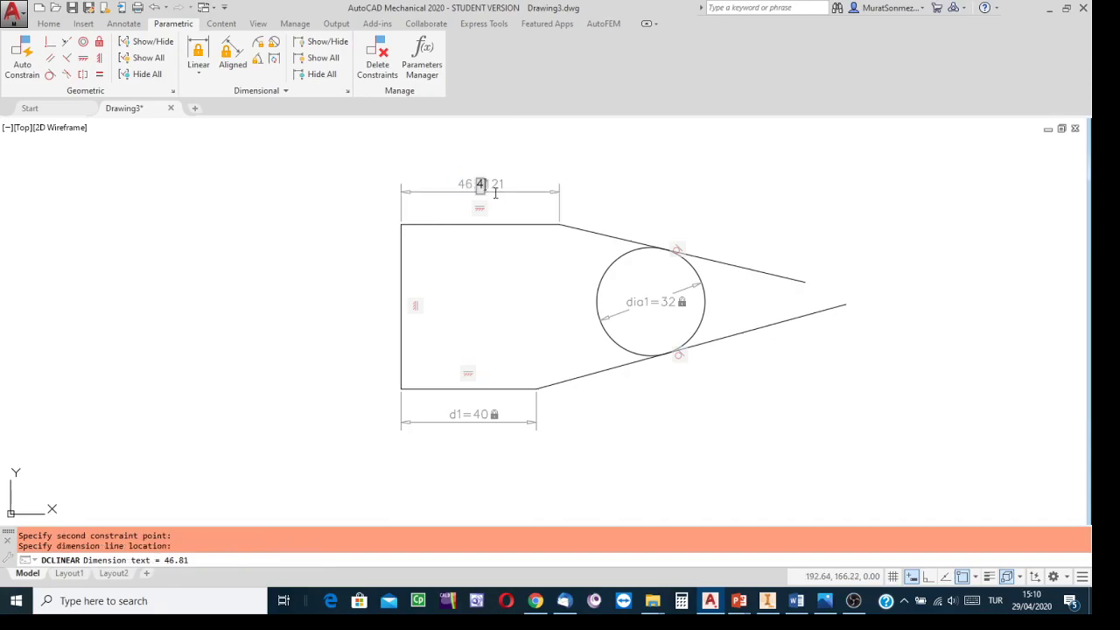
pyautogui.write('0')
pyautogui.press('Return')
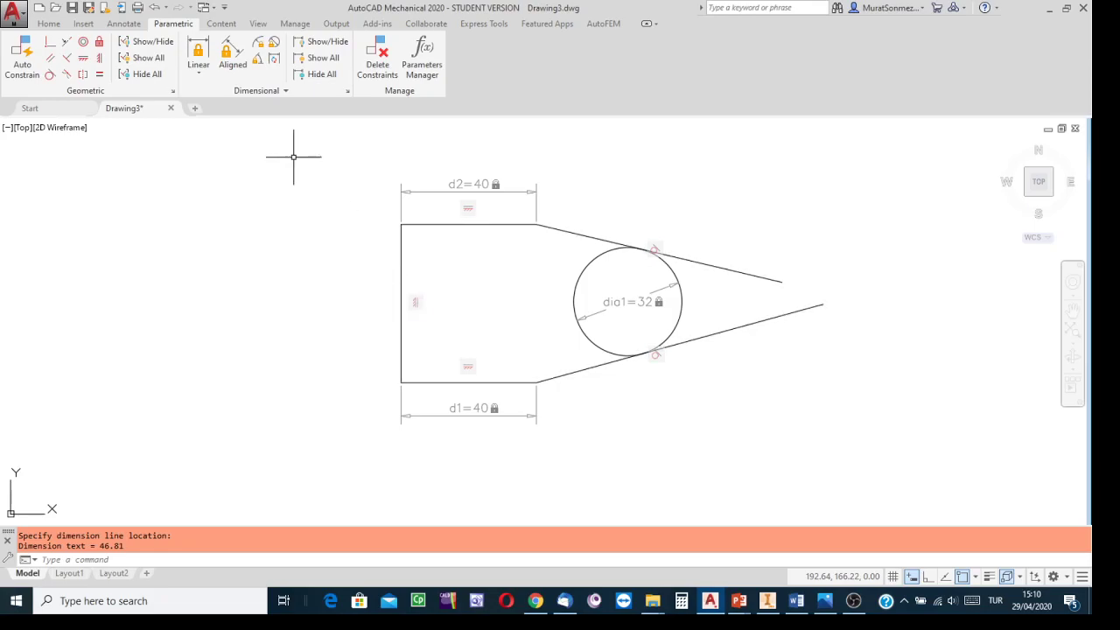
# Step: Add a vertical linear constraint of 30 from the bottom edge to the circle's centre
pyautogui.click(197, 45)
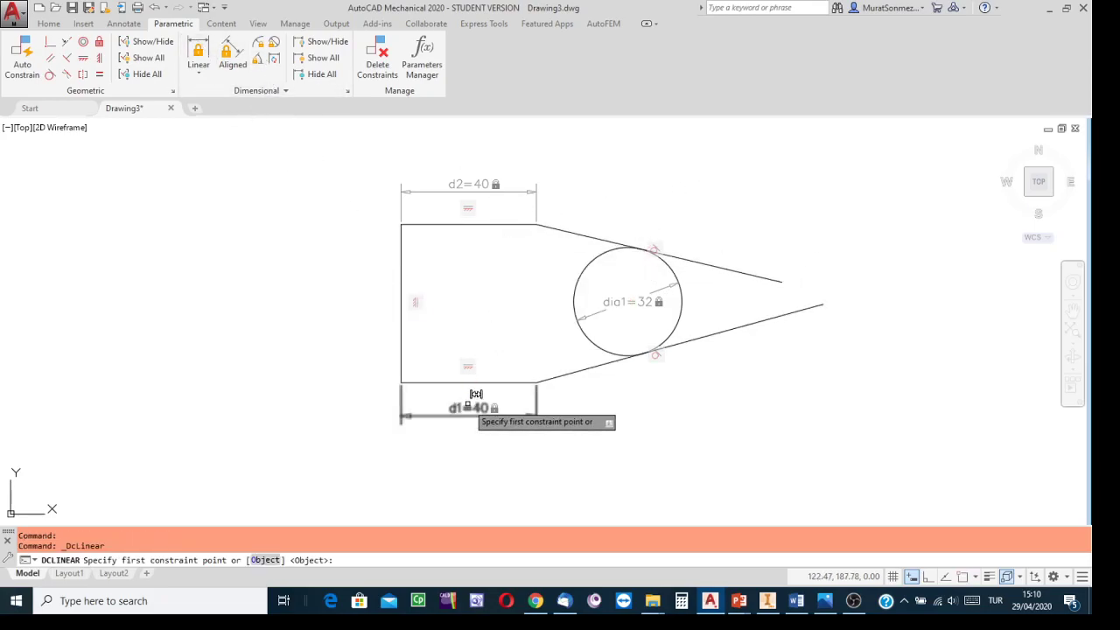
pyautogui.click(575, 290)
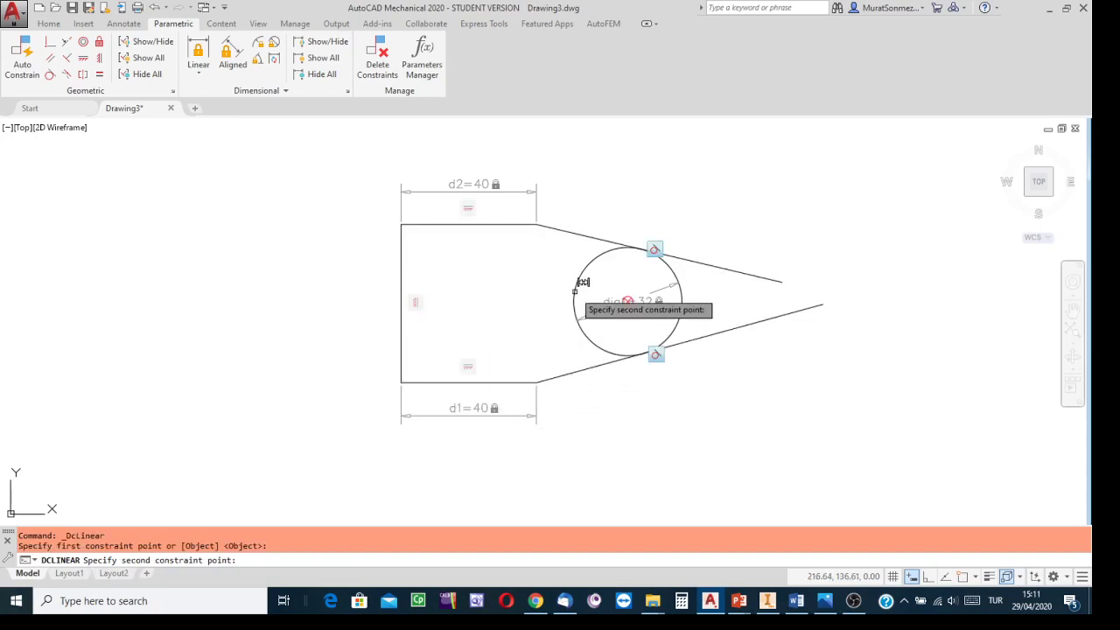
pyautogui.click(431, 383)
pyautogui.click(342, 363)
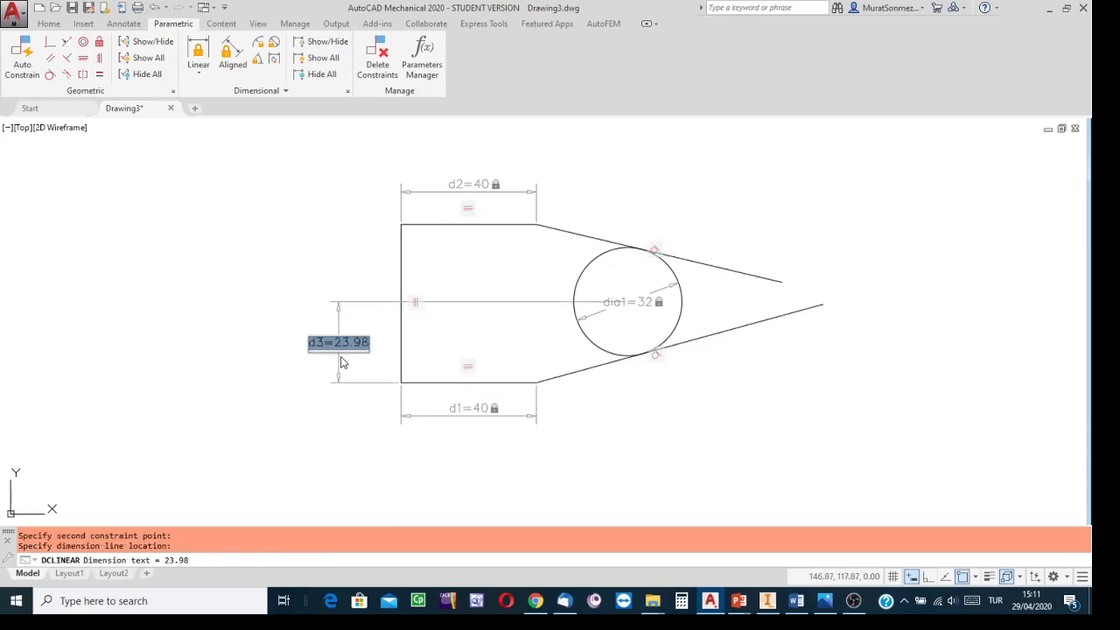
pyautogui.write('30')
pyautogui.press('Return')
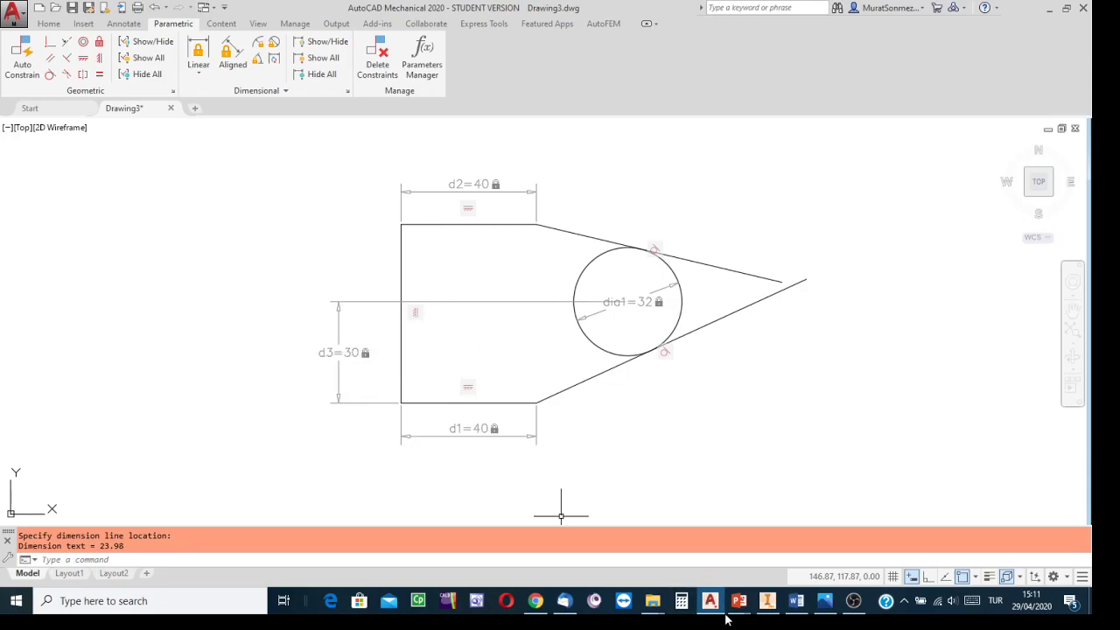
# Step: Add a vertical linear constraint of 60 to the left edge, between its top and bottom corners
pyautogui.click(822, 601)
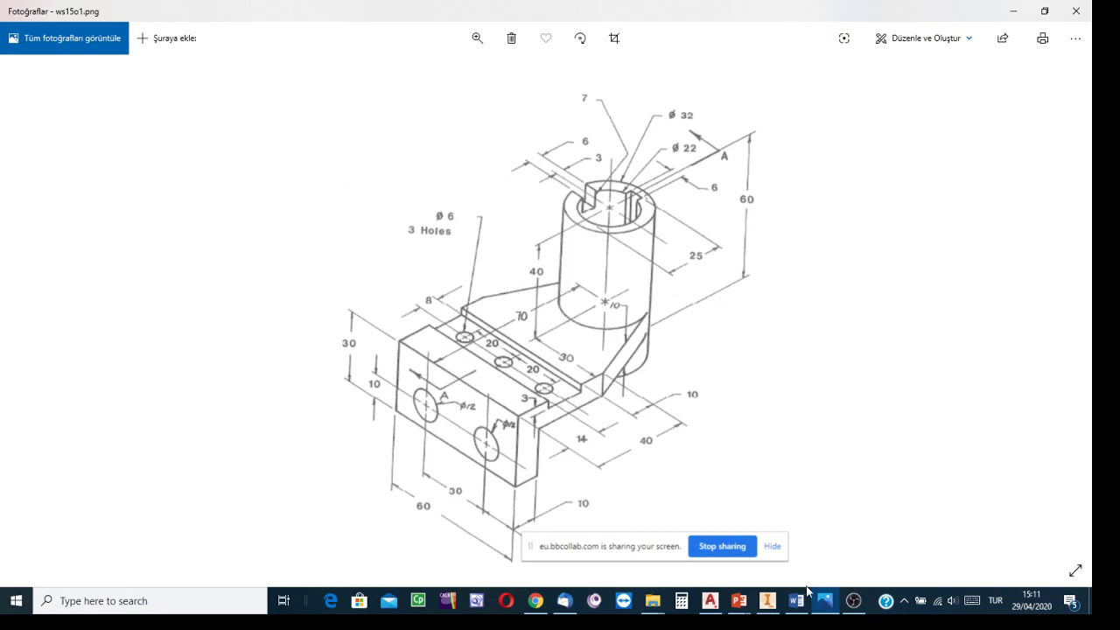
pyautogui.click(711, 604)
pyautogui.click(198, 54)
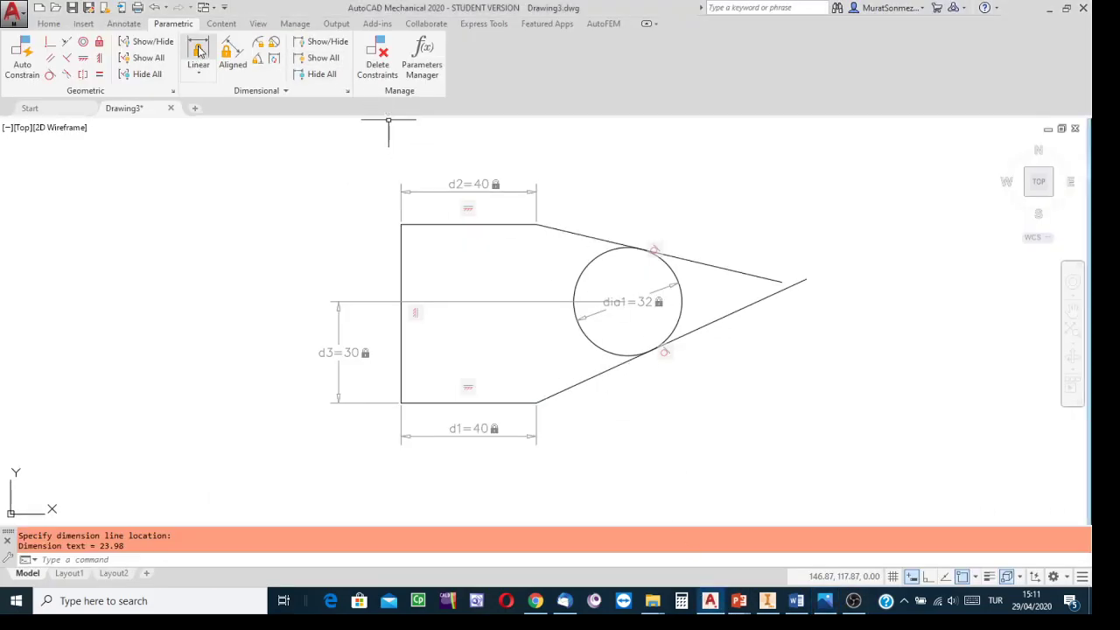
pyautogui.click(402, 225)
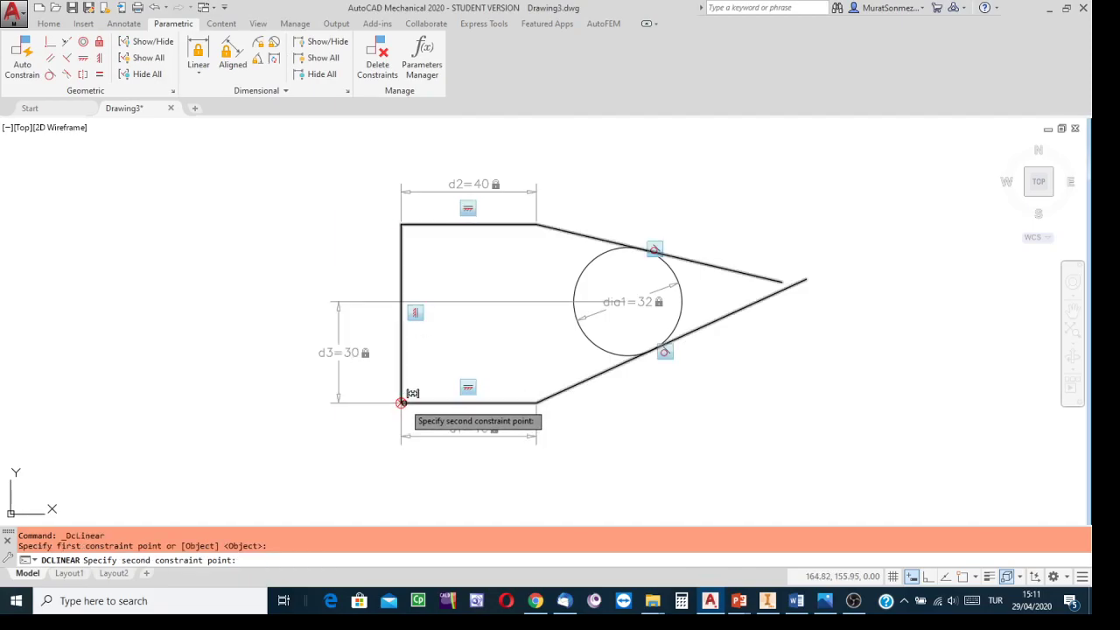
pyautogui.click(402, 403)
pyautogui.click(279, 374)
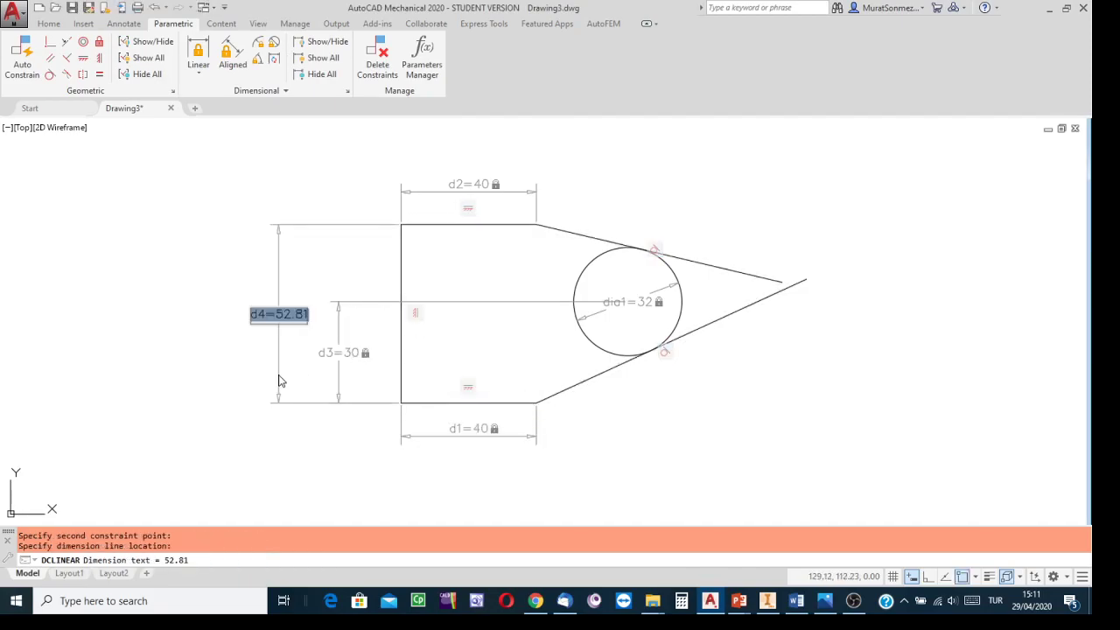
pyautogui.write('60')
pyautogui.press('Return')
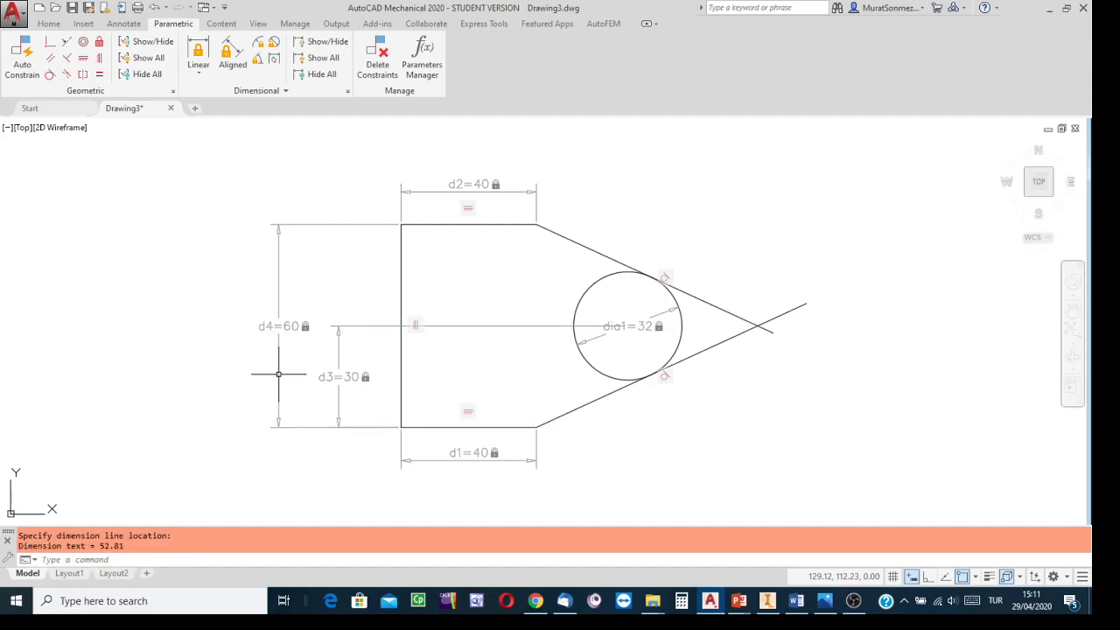
# Step: Add a horizontal linear constraint of 70 from the left edge's bottom corner to the circle's centre
pyautogui.moveTo(721, 470)
pyautogui.mouseDown(button='middle')
pyautogui.moveTo(697, 428)
pyautogui.moveTo(692, 377)
pyautogui.mouseUp(button='middle')
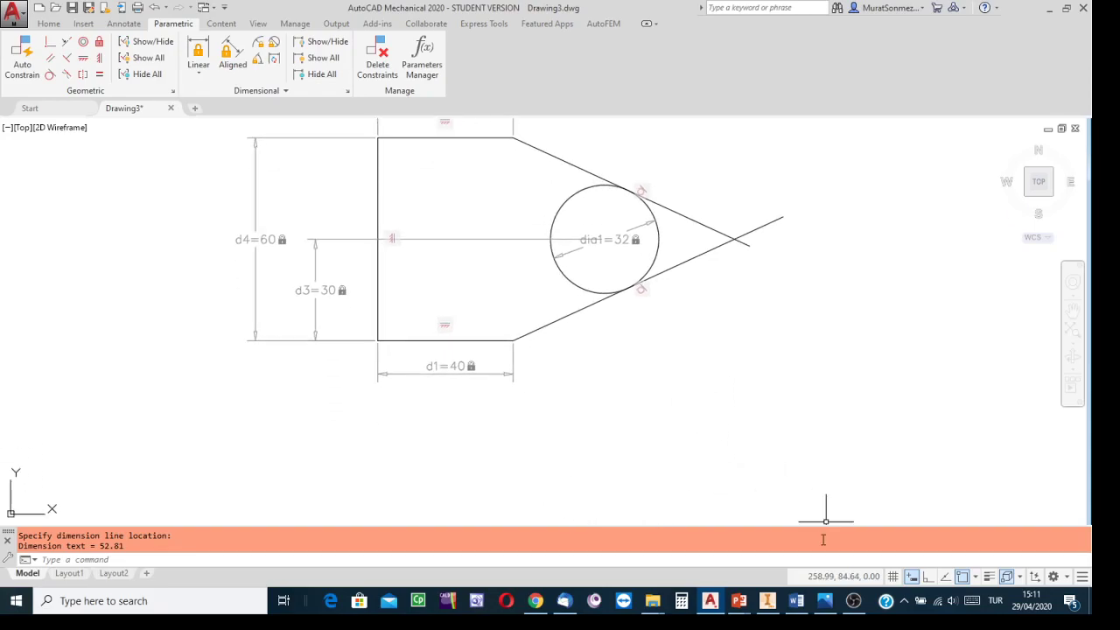
pyautogui.click(824, 601)
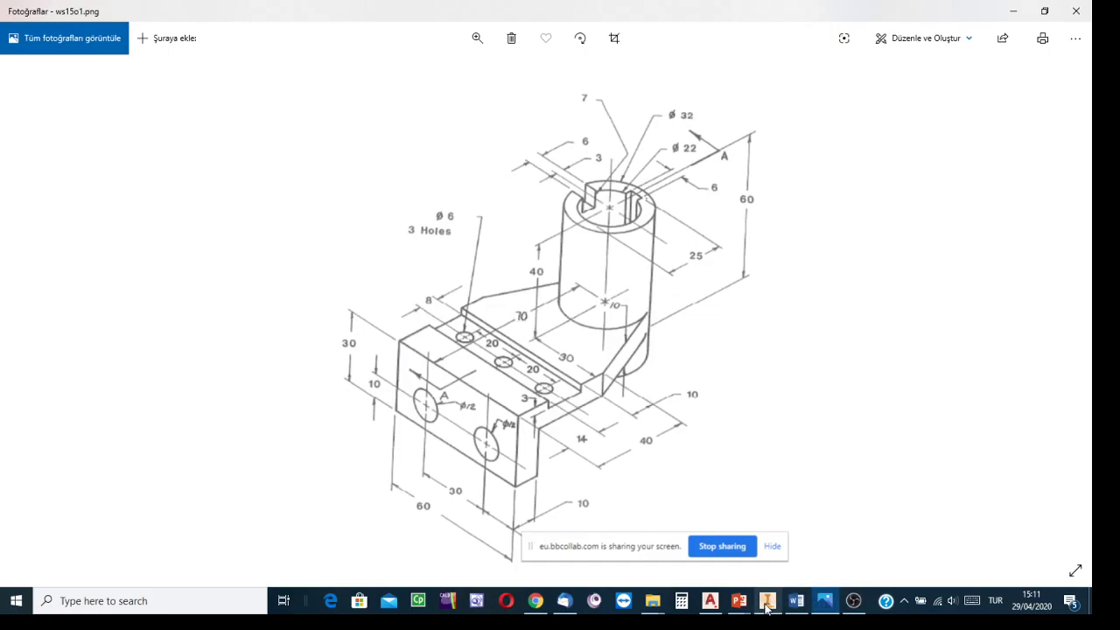
pyautogui.click(710, 600)
pyautogui.moveTo(651, 422); pyautogui.dragTo(664, 447, button='middle')
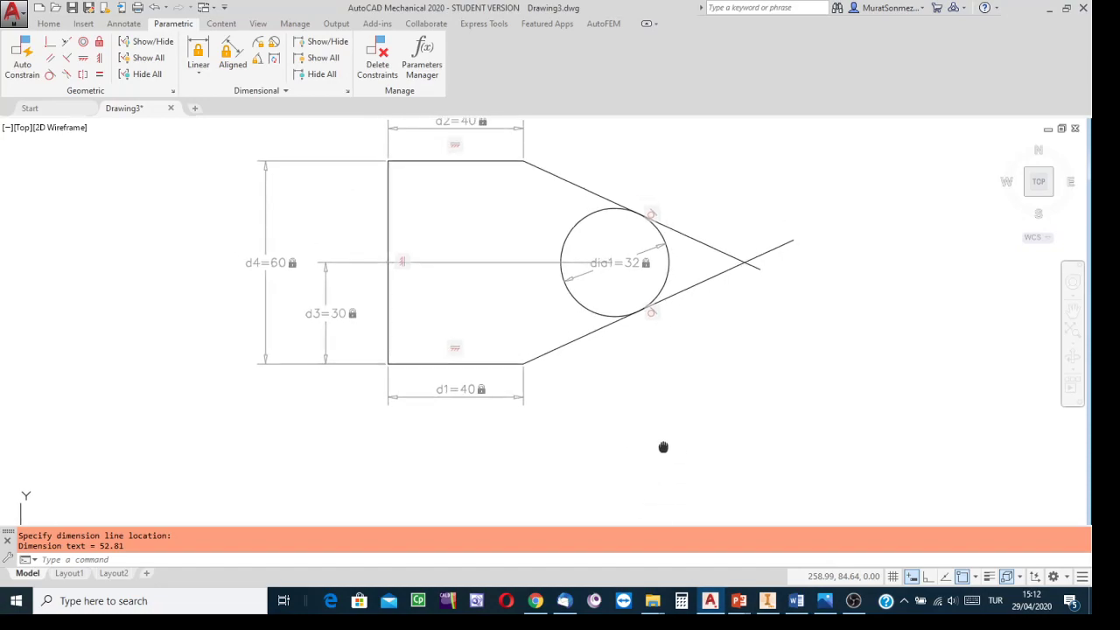
pyautogui.click(198, 52)
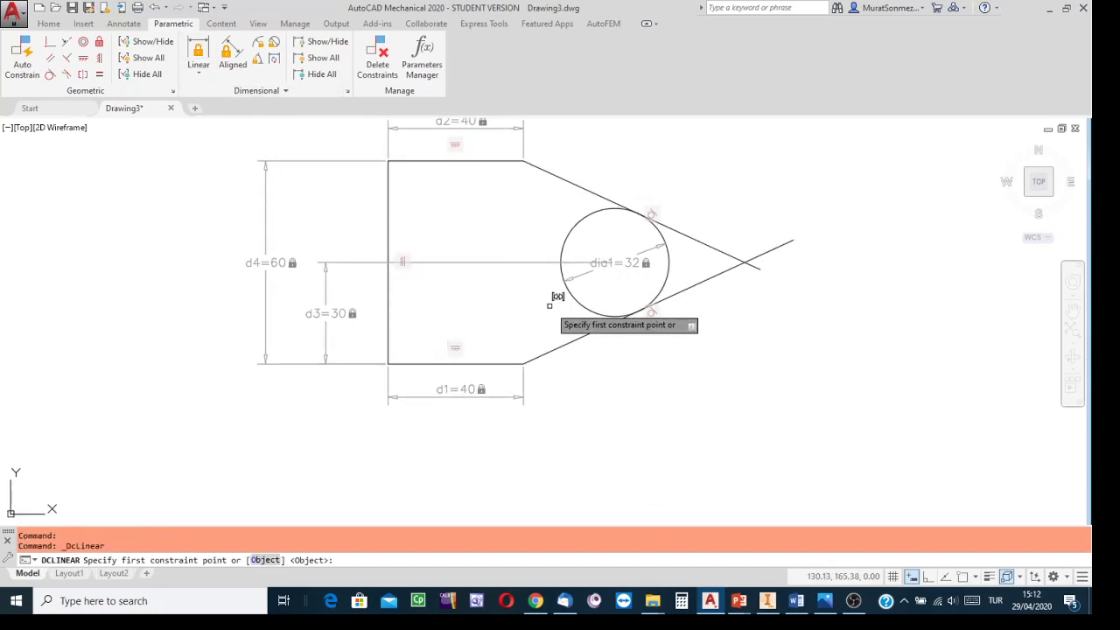
pyautogui.click(576, 308)
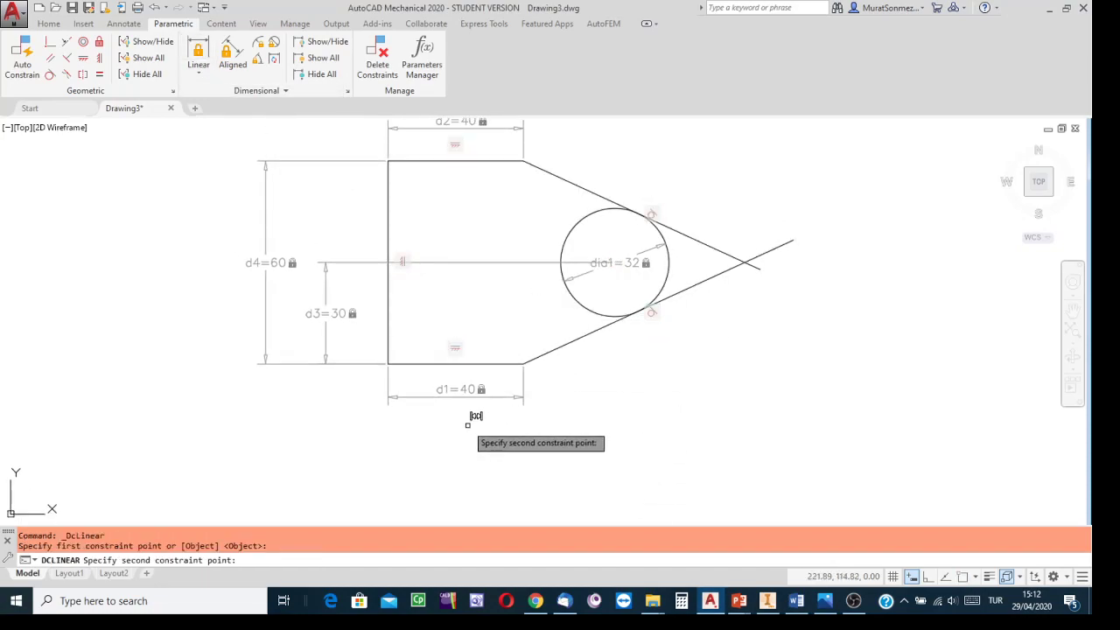
pyautogui.click(583, 302)
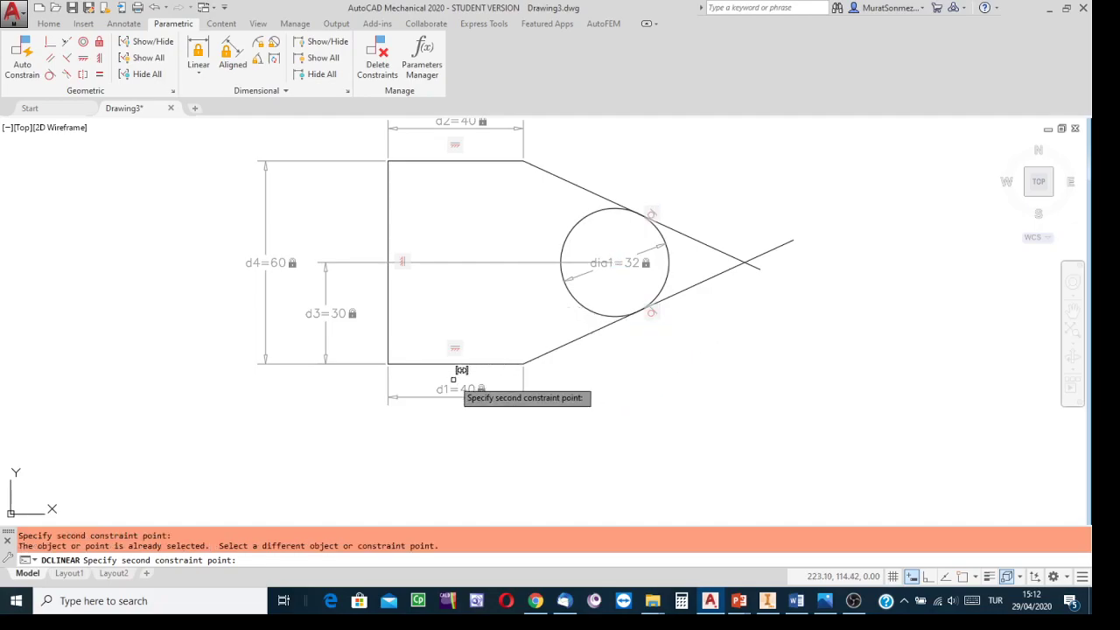
pyautogui.click(389, 363)
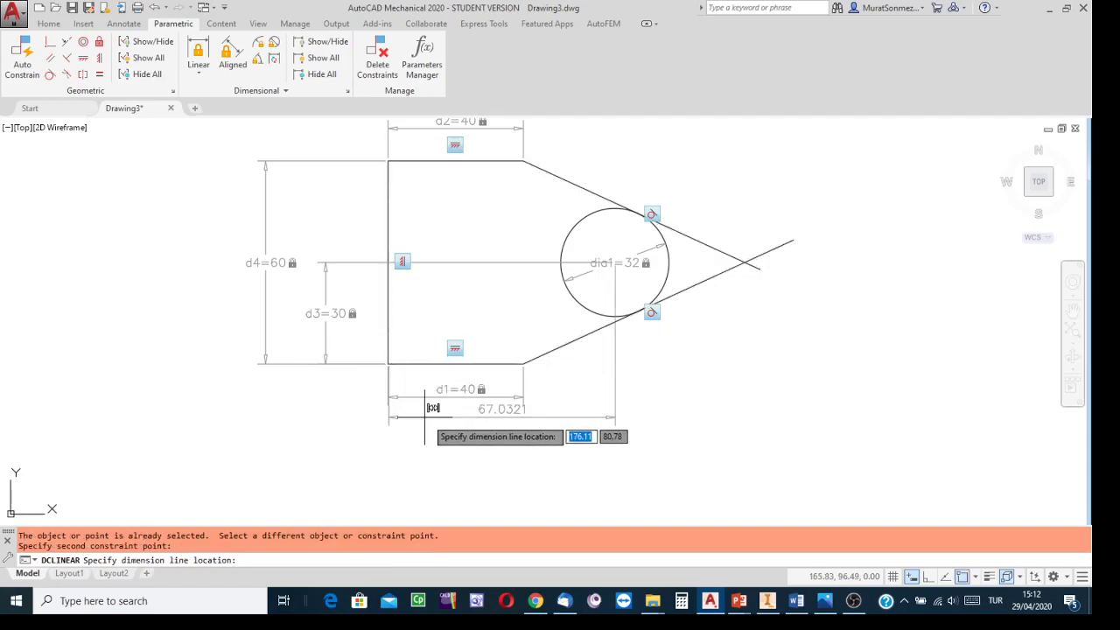
pyautogui.click(455, 429)
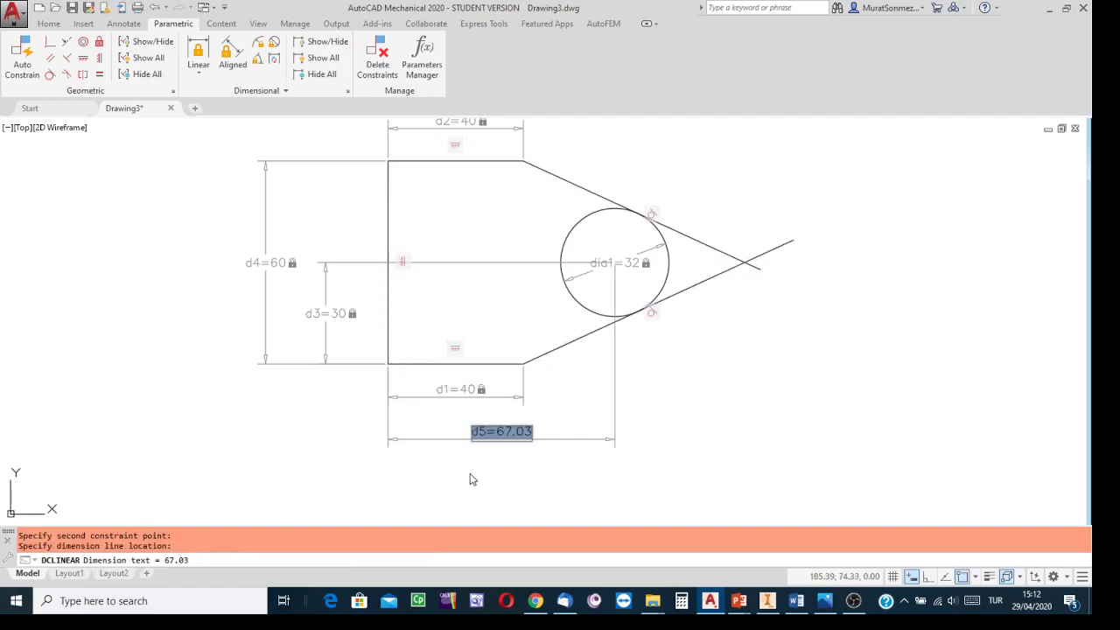
pyautogui.write('70')
pyautogui.press('Return')
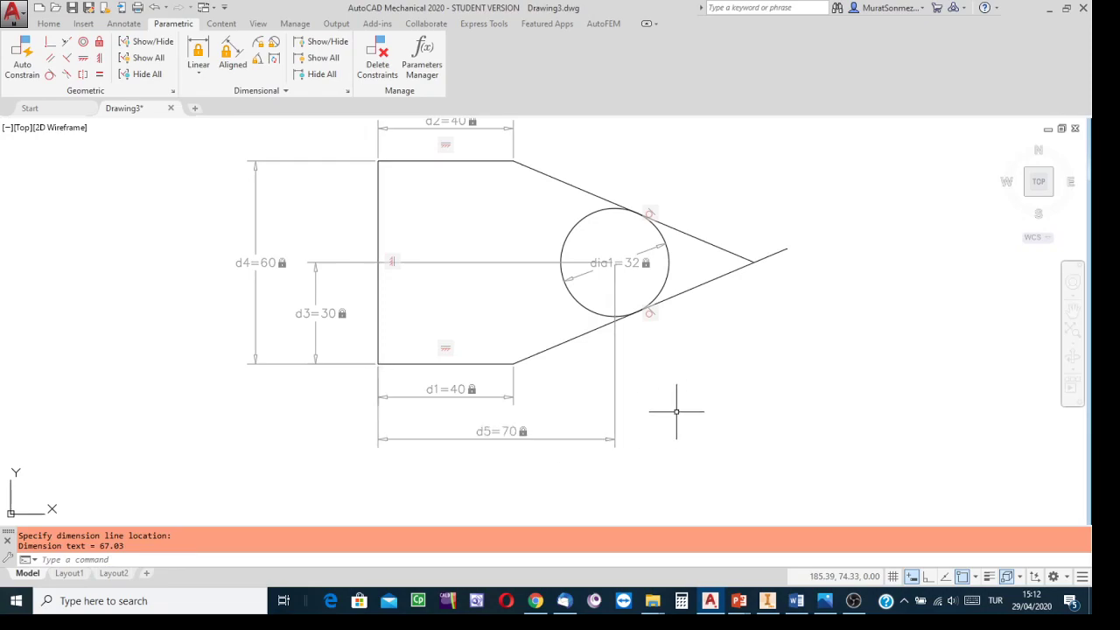
# Step: Start the Trim command to cut the slanted lines' overhanging ends beyond their intersection
pyautogui.moveTo(702, 401); pyautogui.dragTo(706, 438, button='middle')
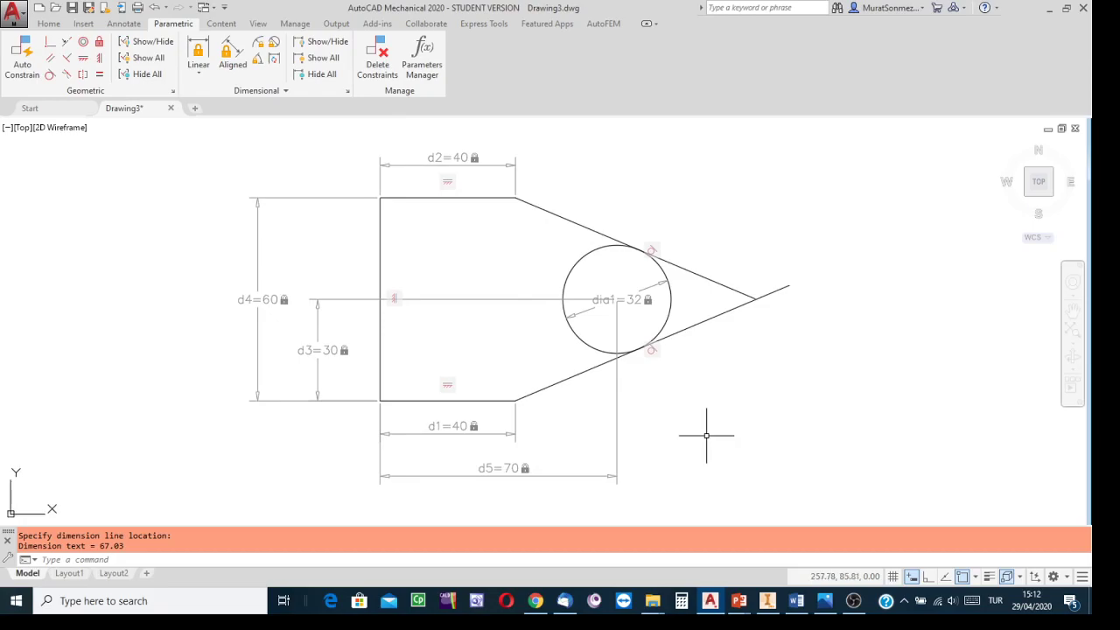
pyautogui.click(49, 25)
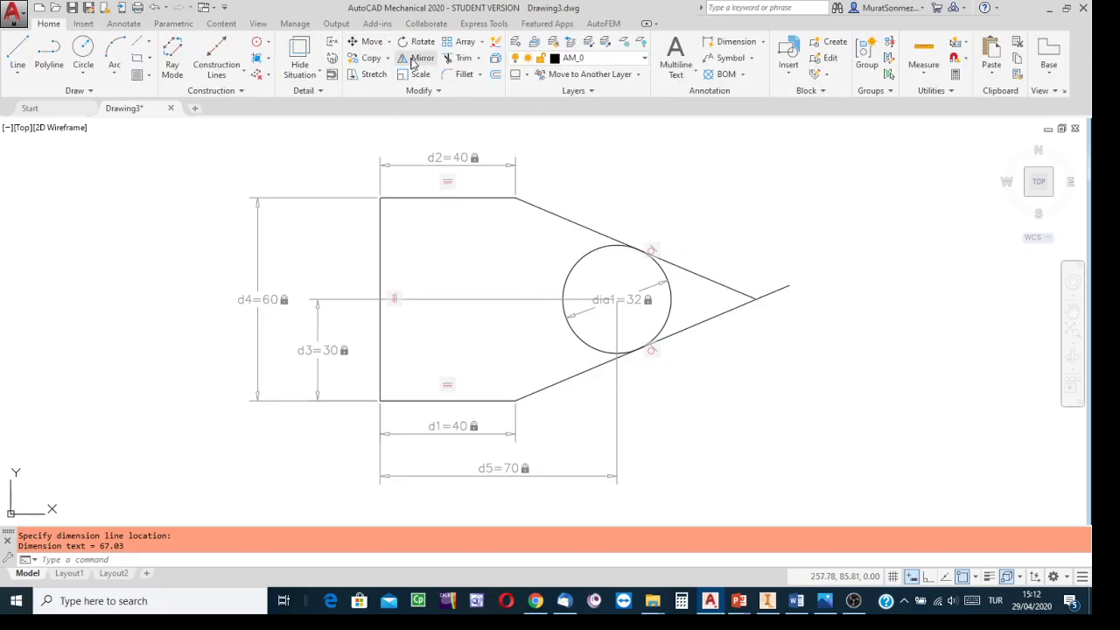
pyautogui.click(463, 58)
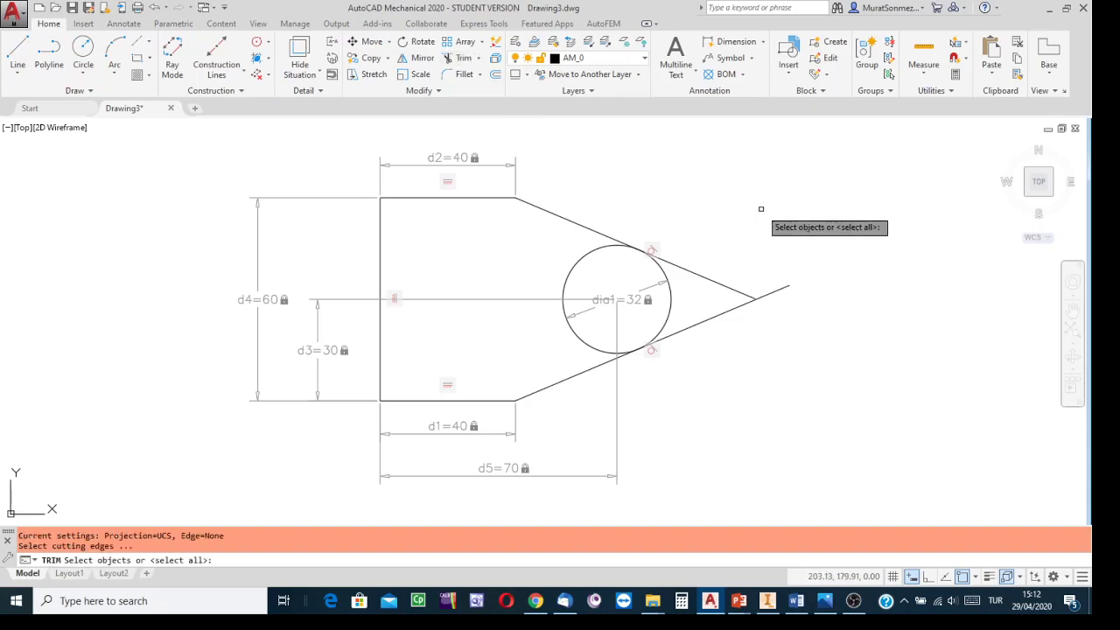
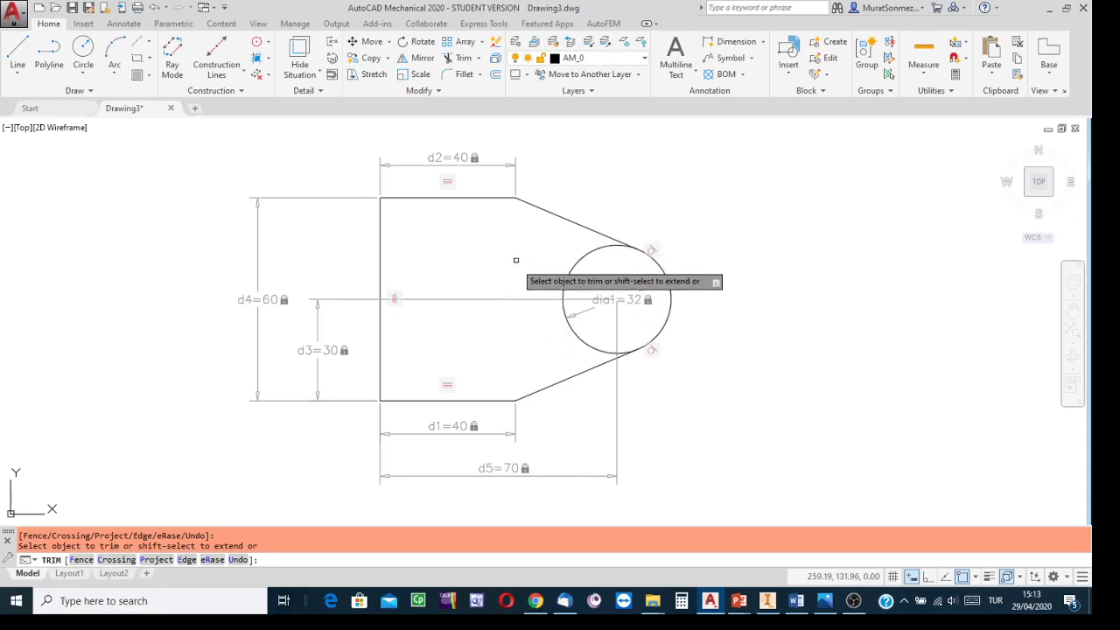
# Step: Trim away the circle's inner arc lying between the ends of the two slanted lines
pyautogui.click(587, 345)
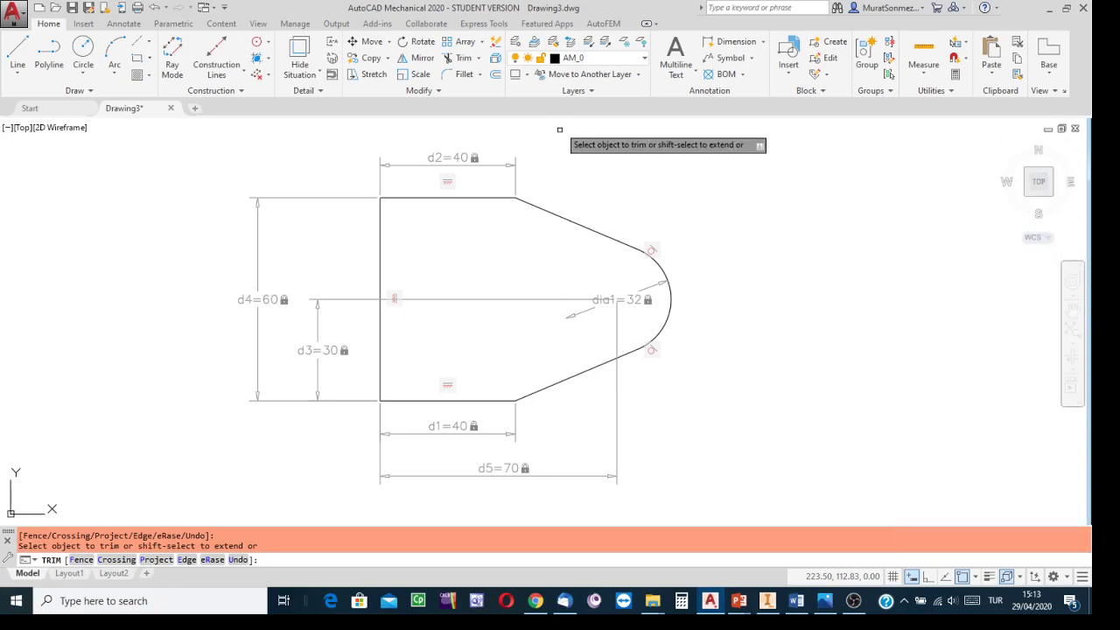
pyautogui.press('Escape')
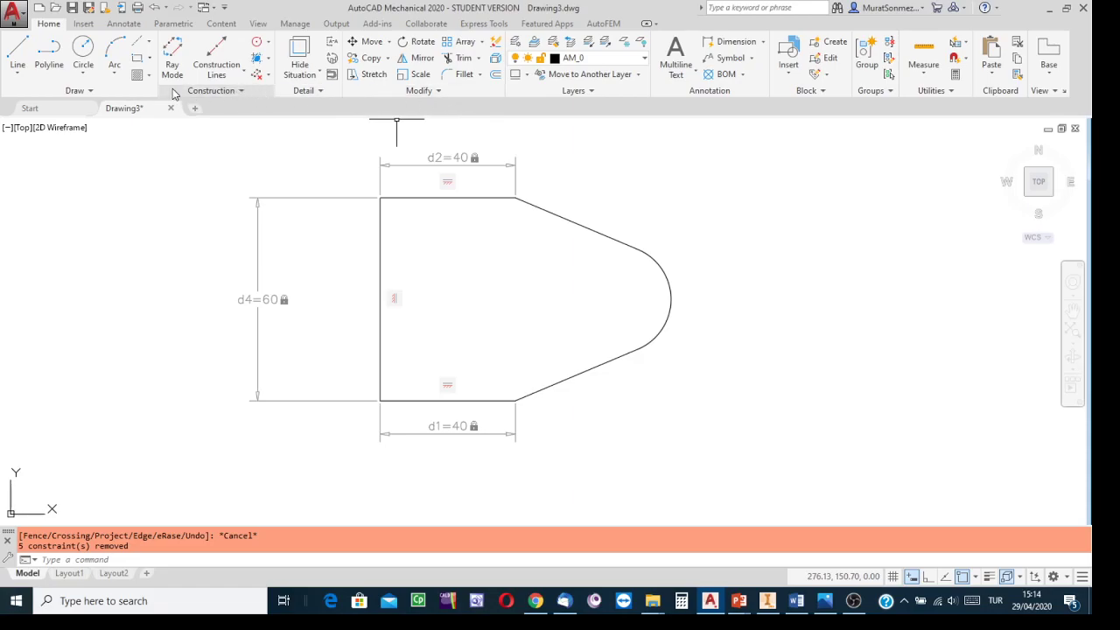
# Step: Convert the closed plate profile of lines and arc into a single region
pyautogui.click(101, 91)
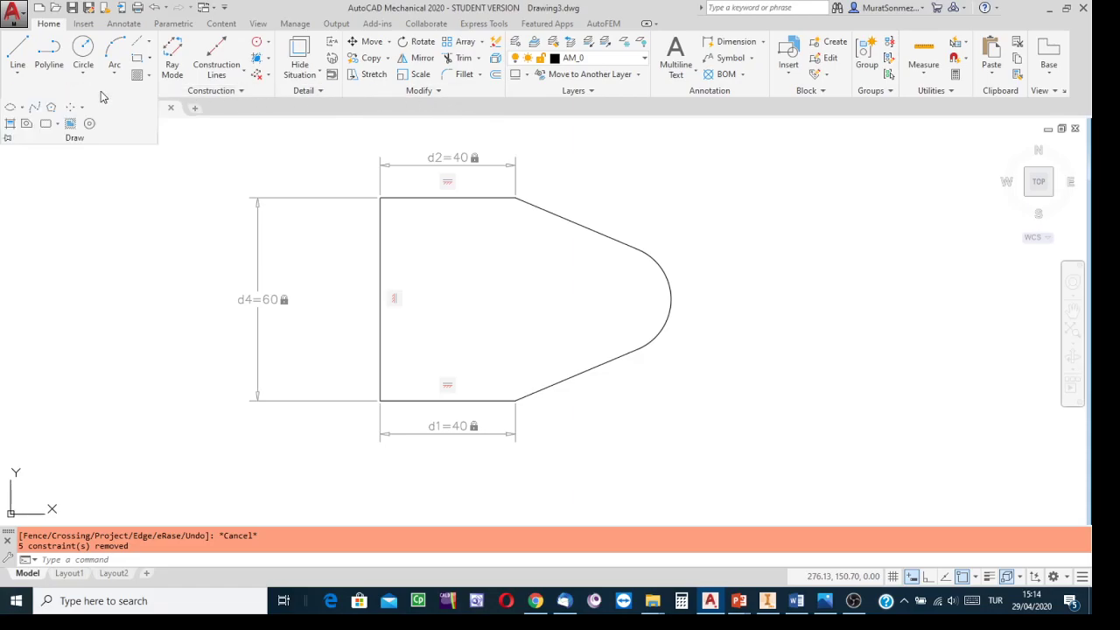
pyautogui.click(27, 124)
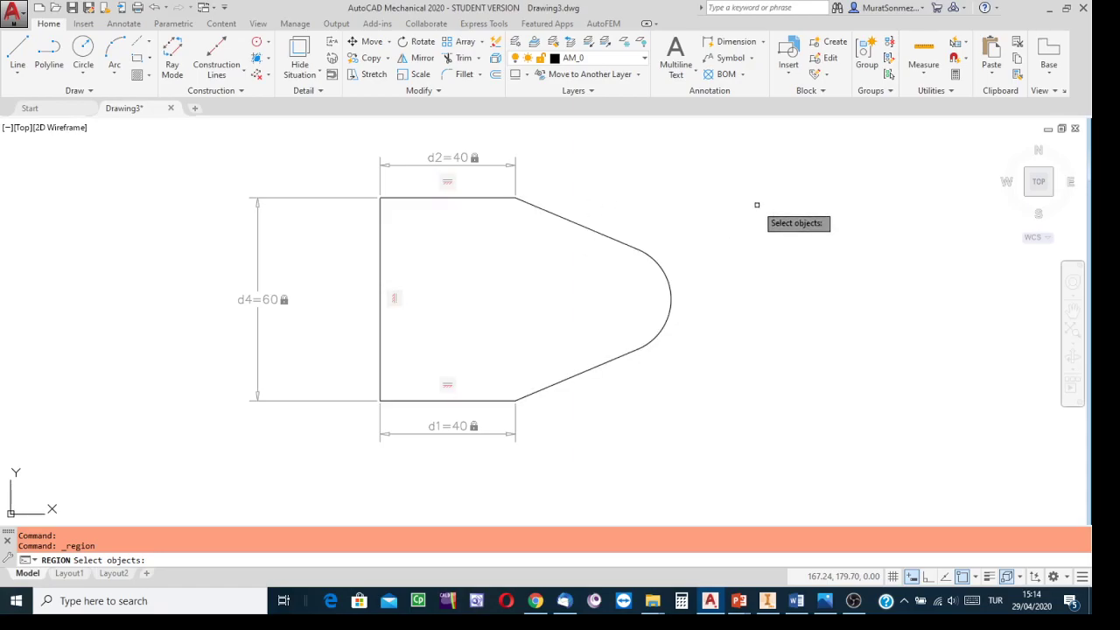
pyautogui.click(672, 298)
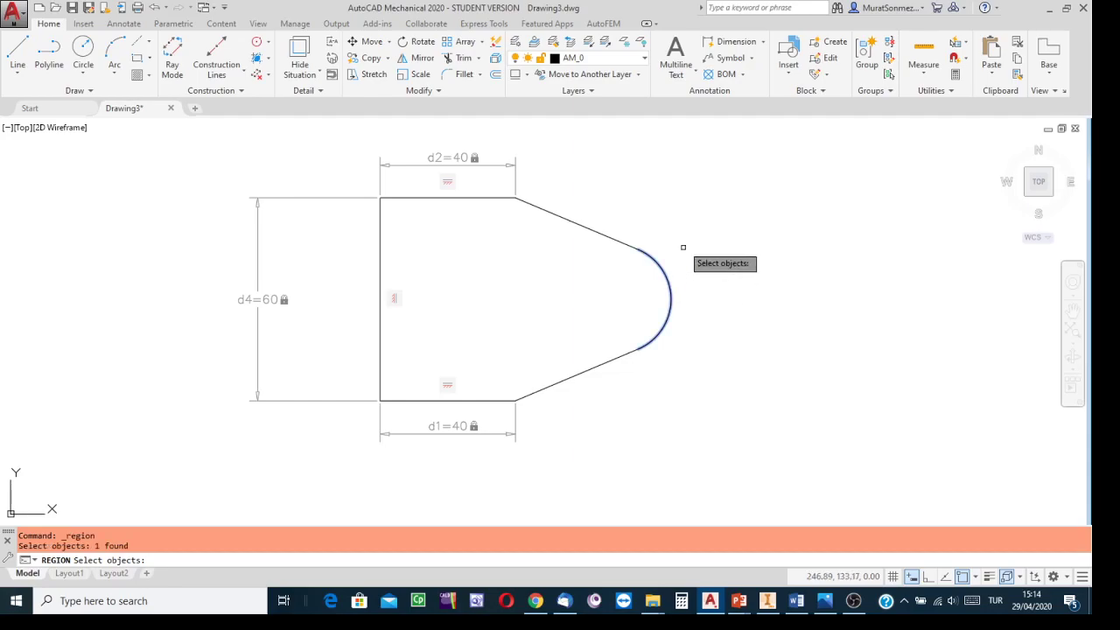
pyautogui.click(595, 230)
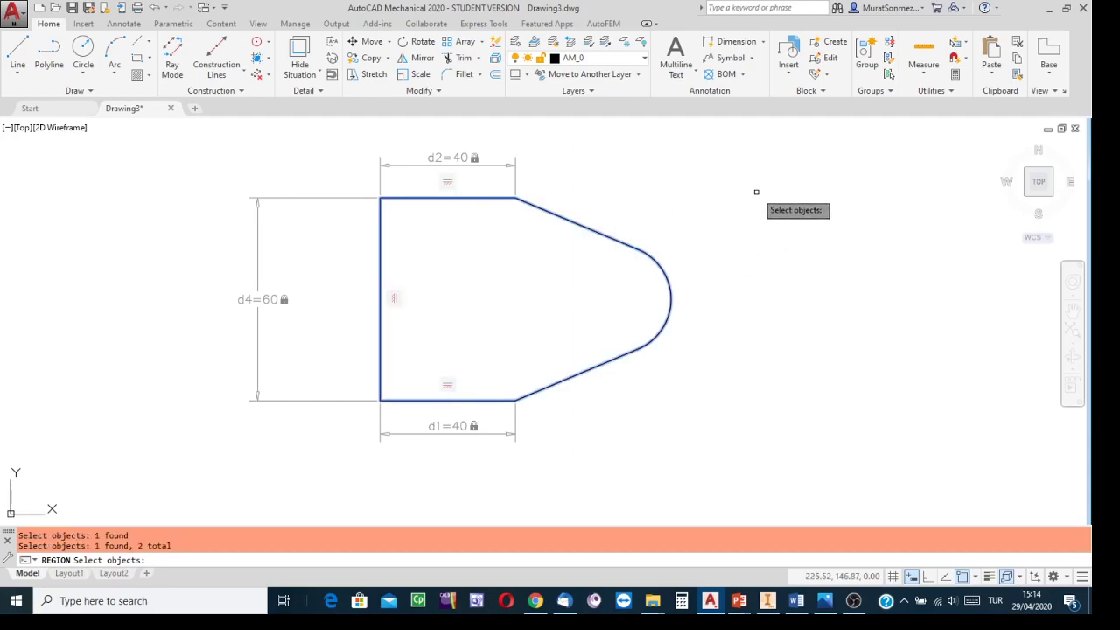
pyautogui.press('Return')
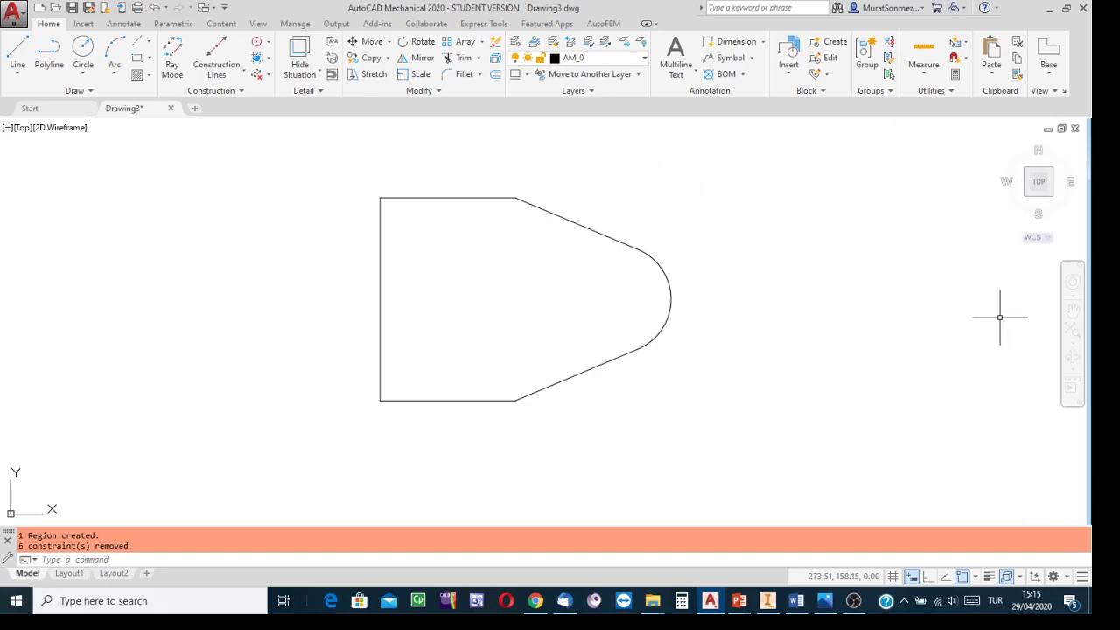
# Step: Switch the workspace to 3D Modeling with the plate shown in an orbited view
pyautogui.click(1004, 151)
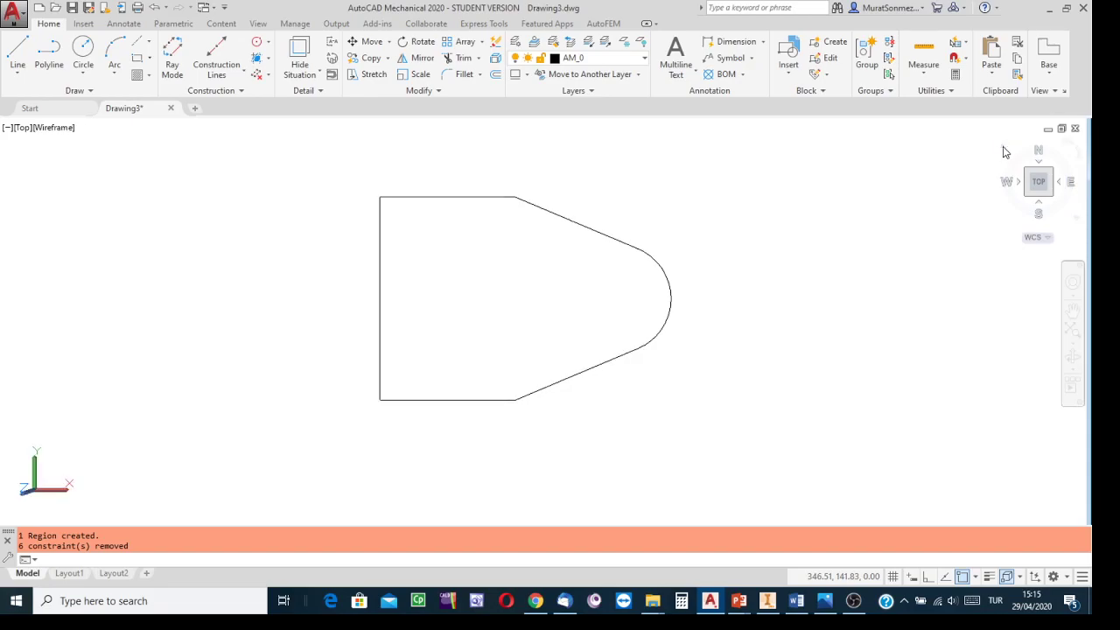
pyautogui.moveTo(867, 315); pyautogui.dragTo(836, 350, button='middle')
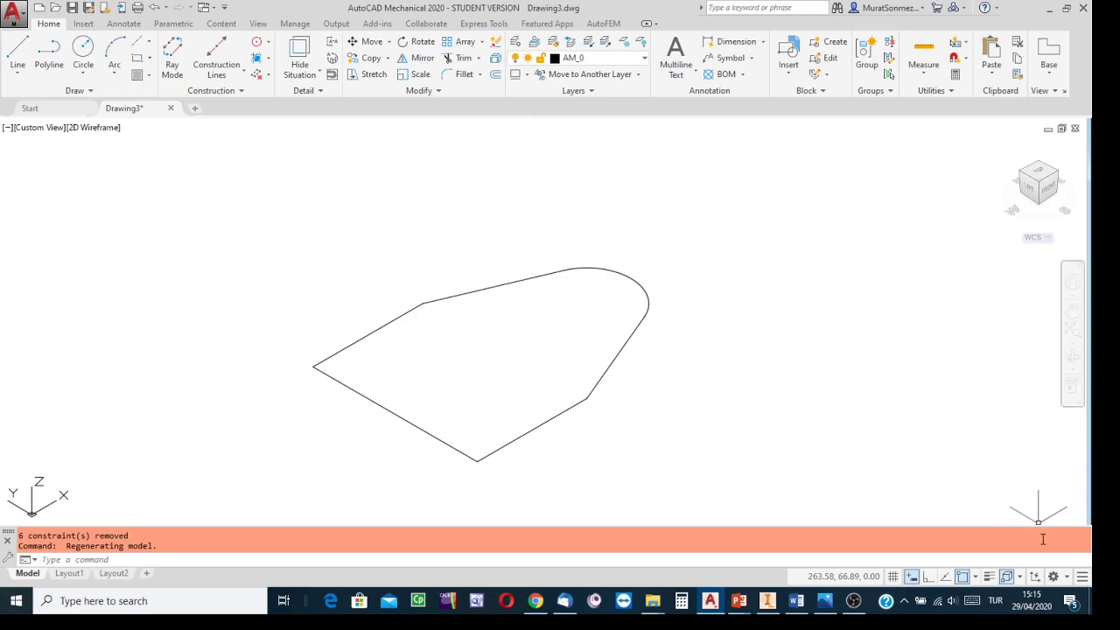
pyautogui.click(1066, 578)
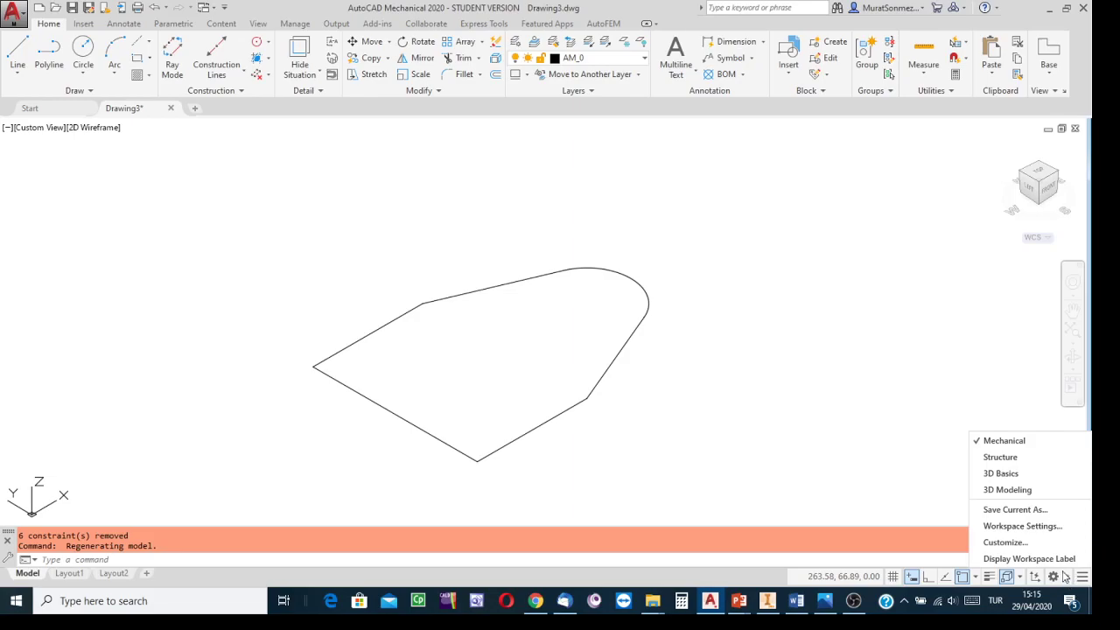
pyautogui.click(1008, 491)
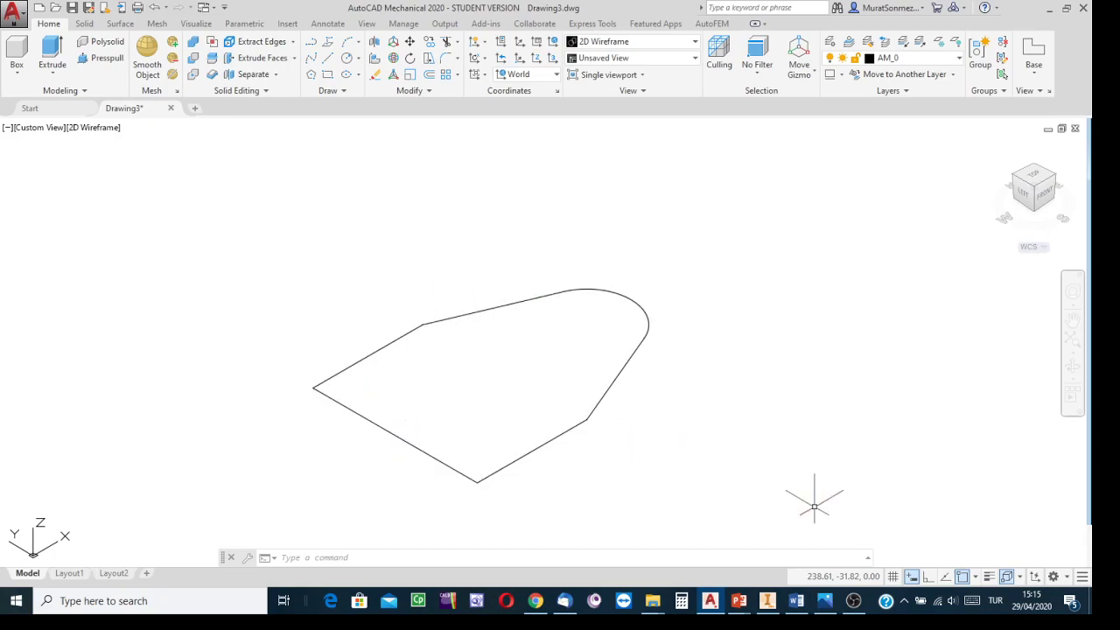
# Step: Examine the reference drawing and the finished bracket model in Inventor before returning to the drawing
pyautogui.click(825, 600)
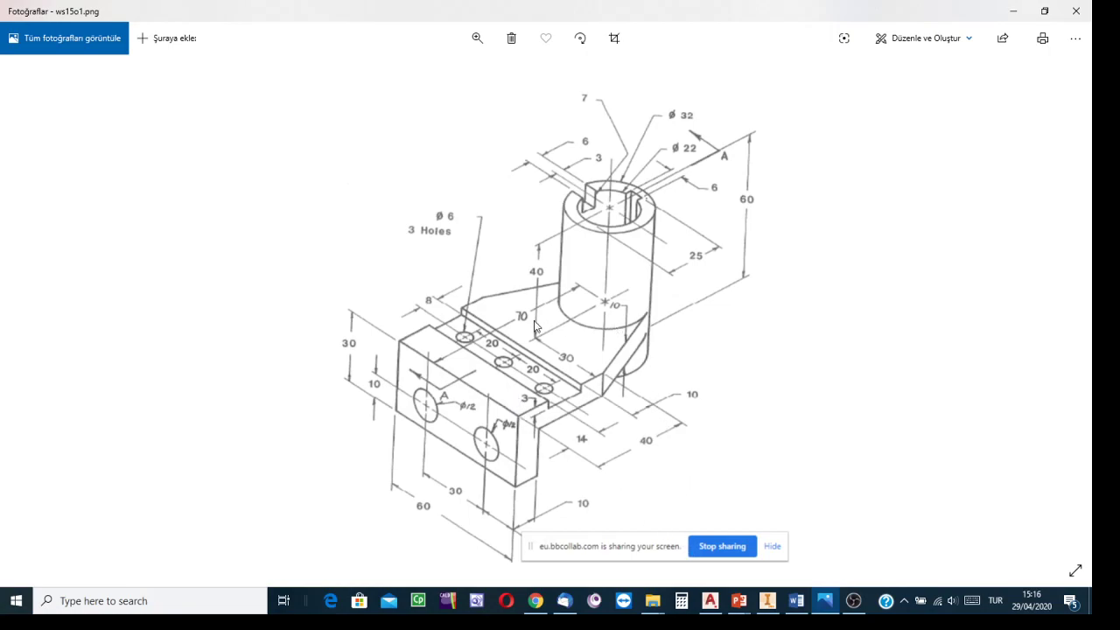
pyautogui.click(768, 602)
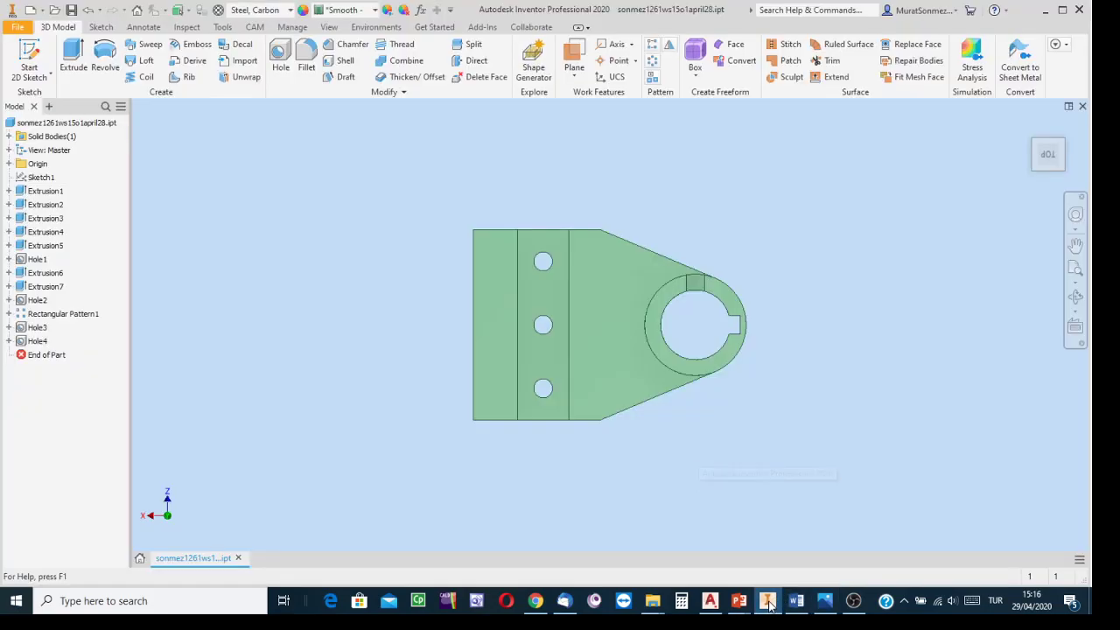
pyautogui.click(1030, 126)
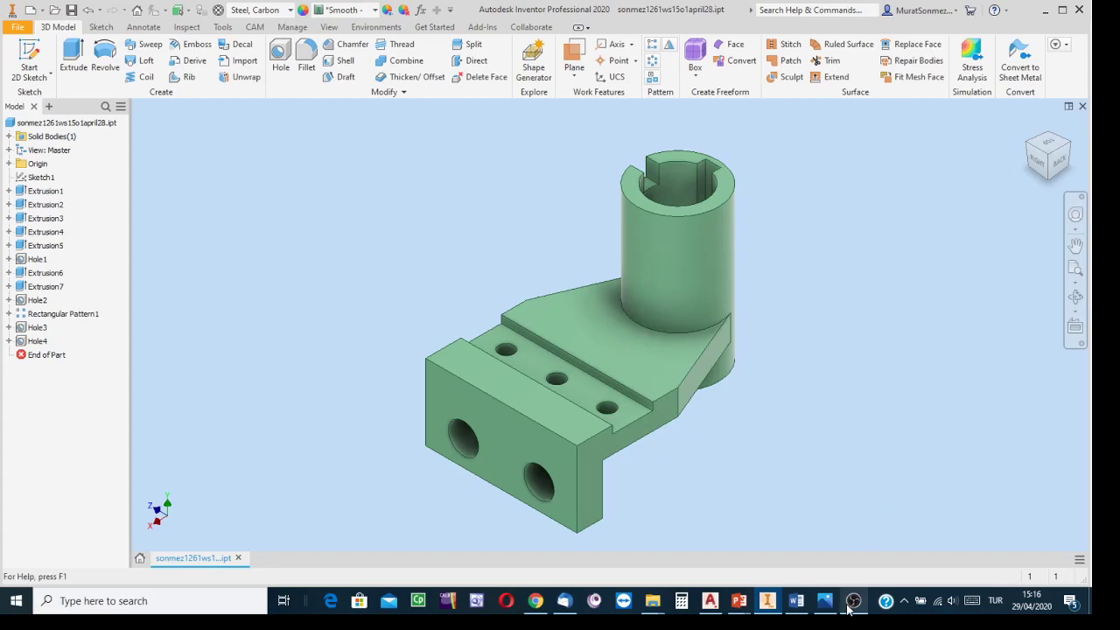
pyautogui.click(713, 604)
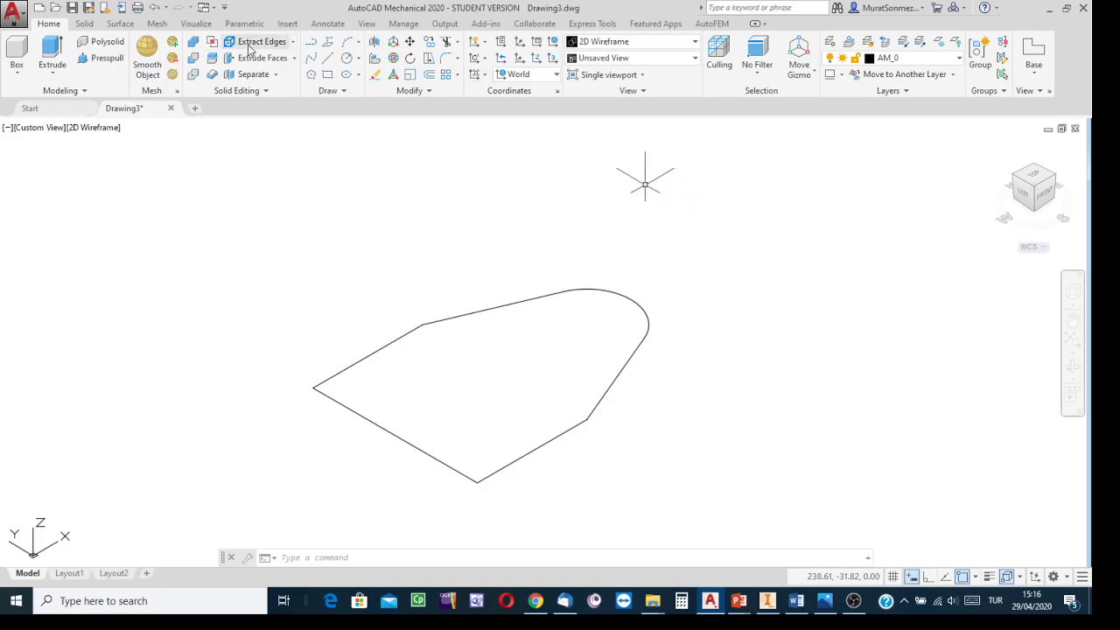
# Step: Extrude the plate region to a height of 10
pyautogui.click(51, 45)
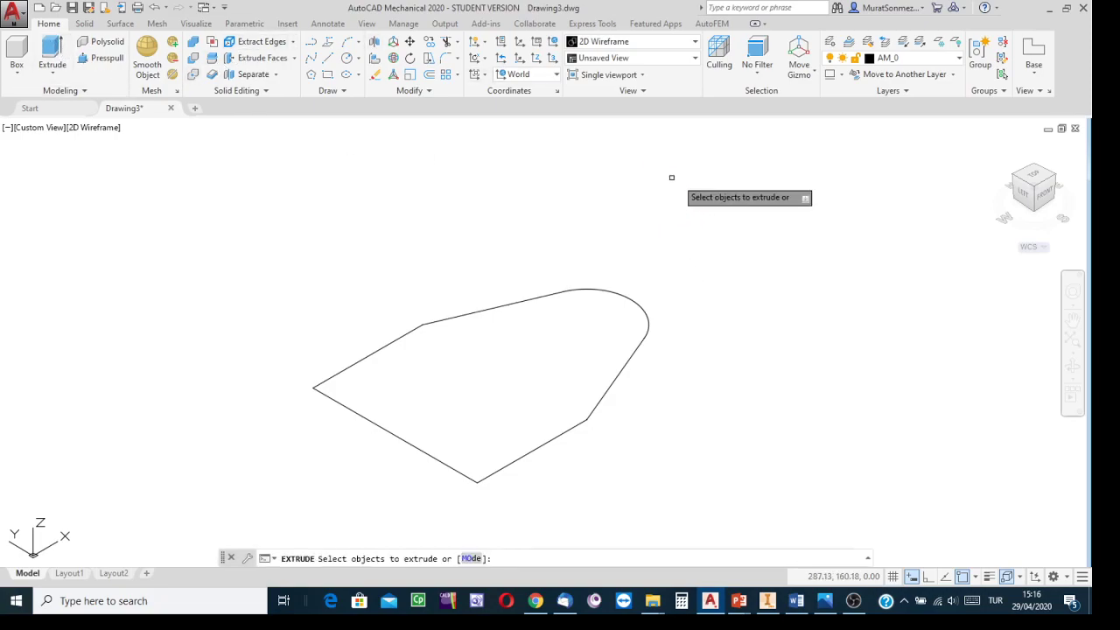
pyautogui.click(629, 356)
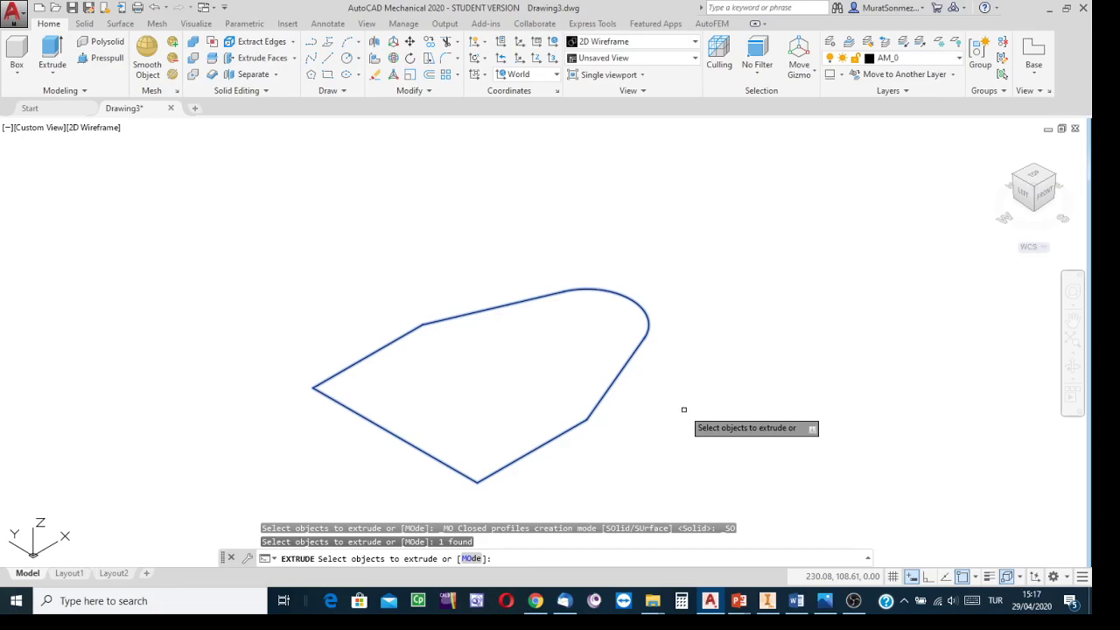
pyautogui.press('Return')
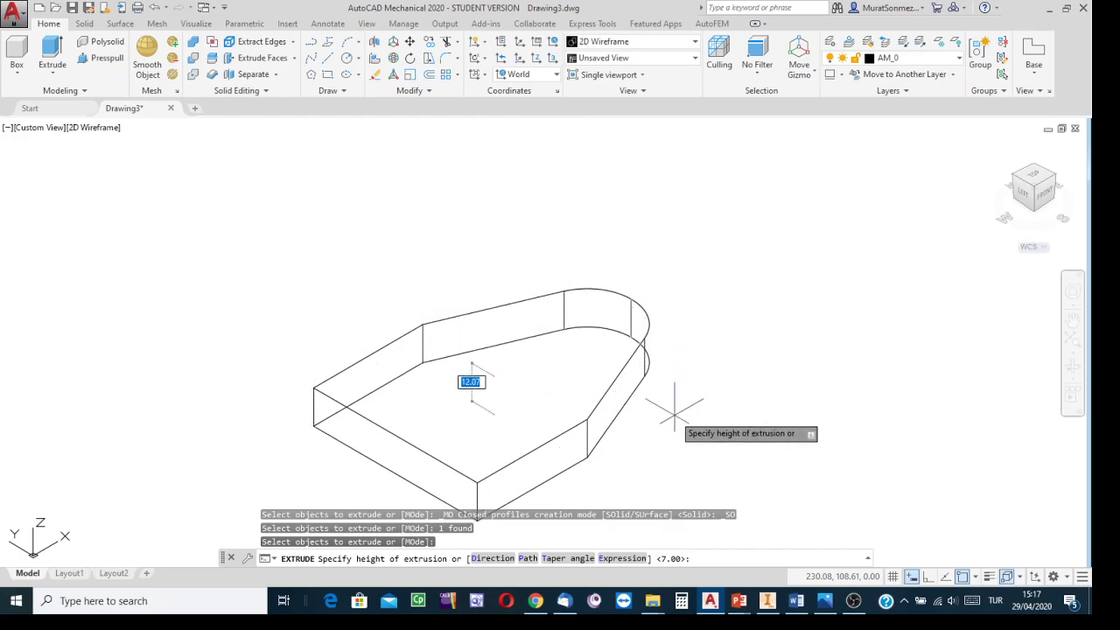
pyautogui.write('10')
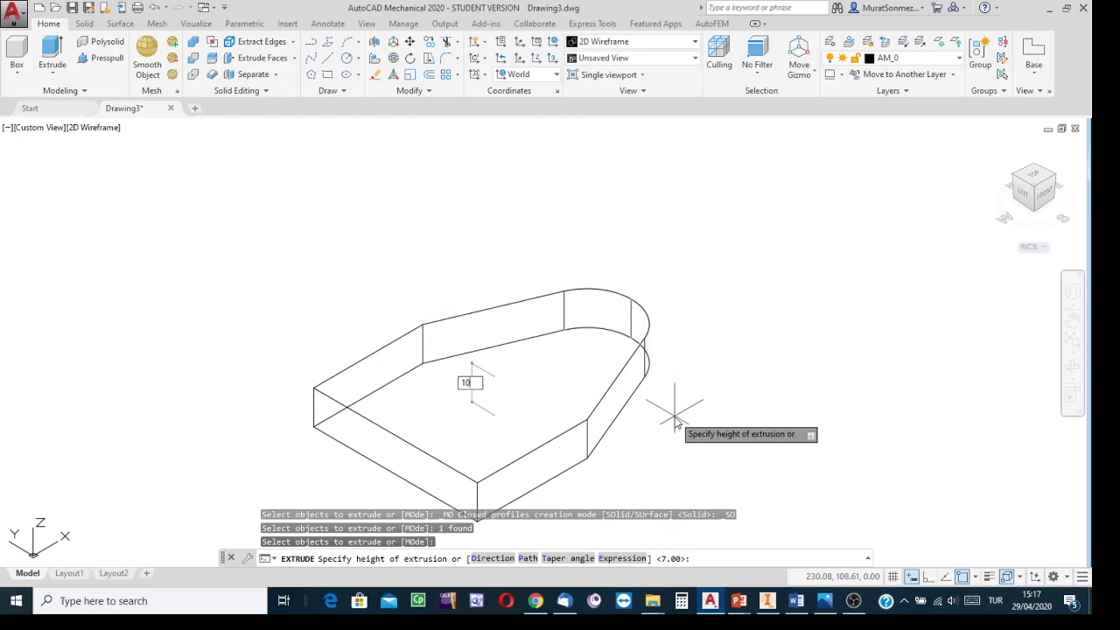
pyautogui.press('Return')
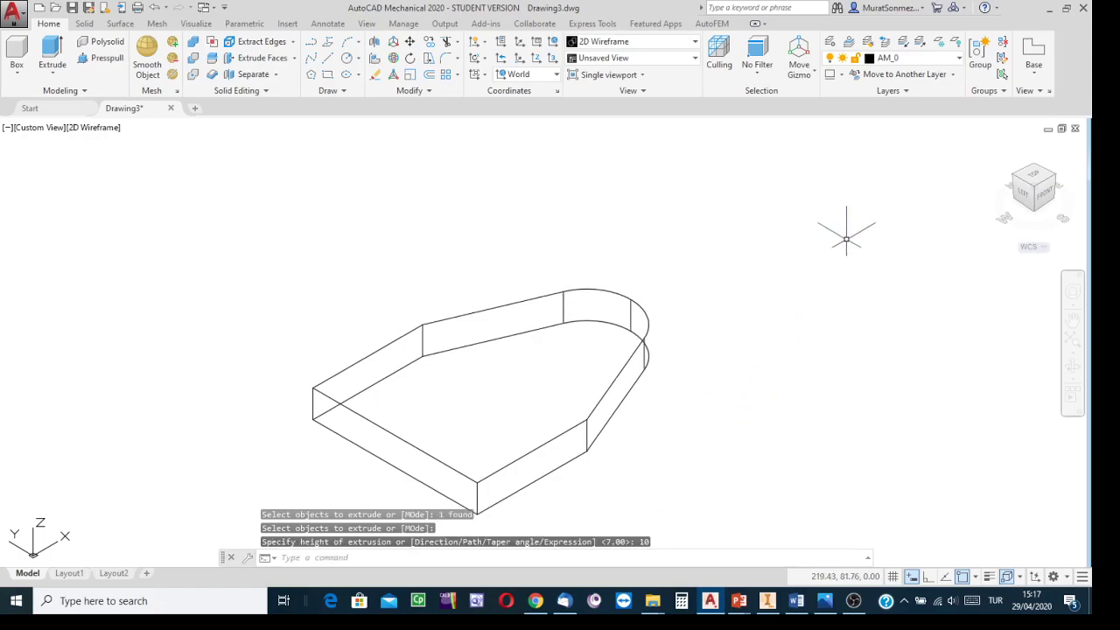
# Step: Set the visual style to Conceptual
pyautogui.click(697, 44)
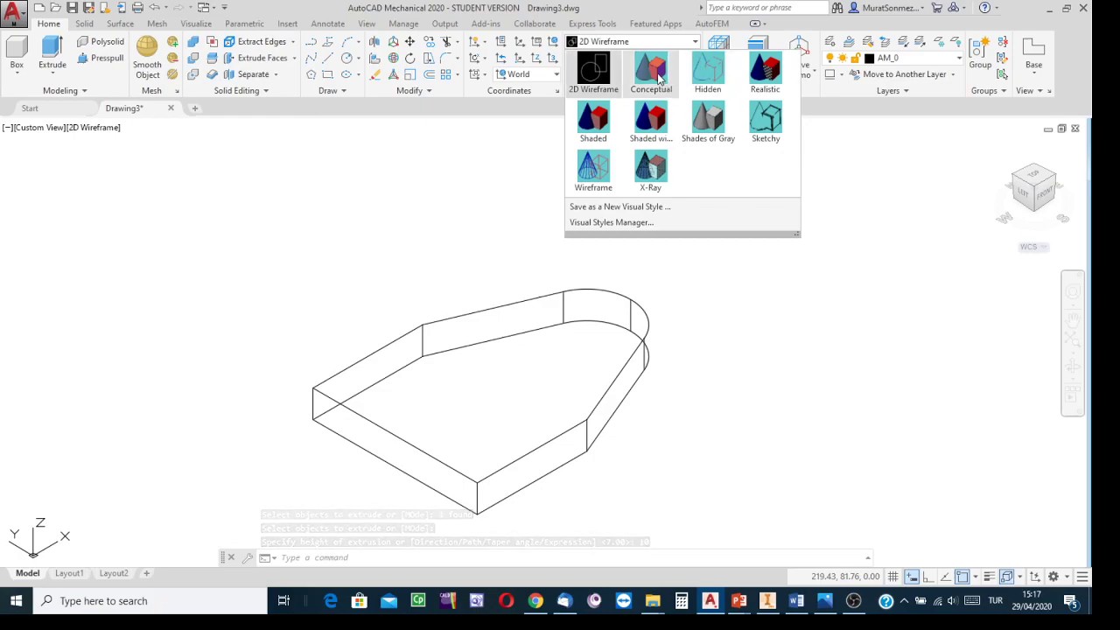
pyautogui.click(659, 78)
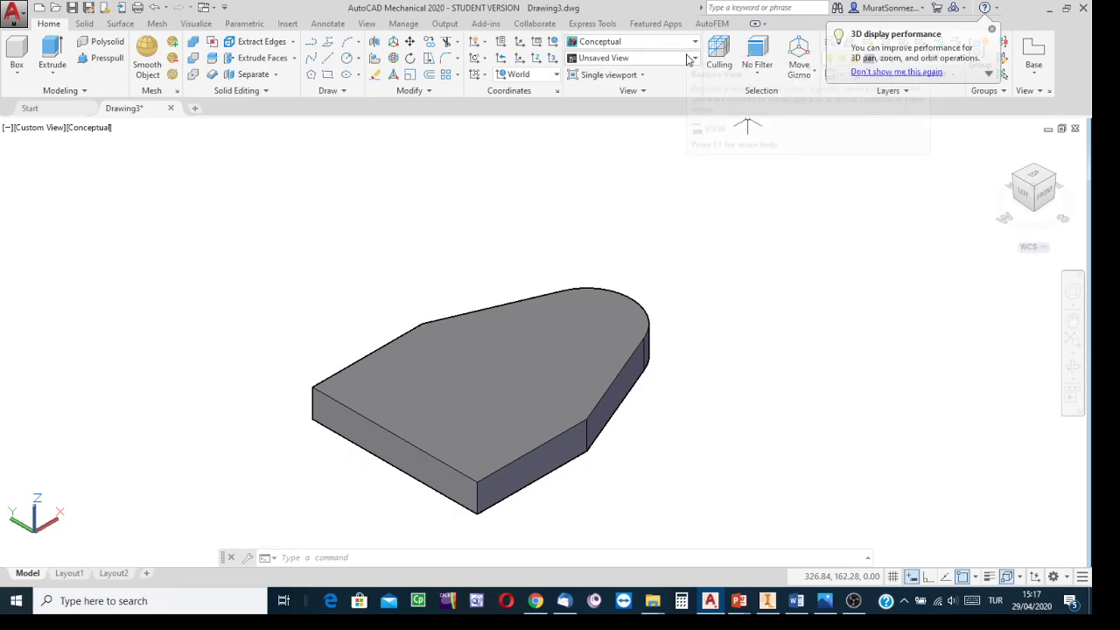
# Step: Draw a centre-diameter circle on the plate's top face near the rounded end, and undo it
pyautogui.click(347, 61)
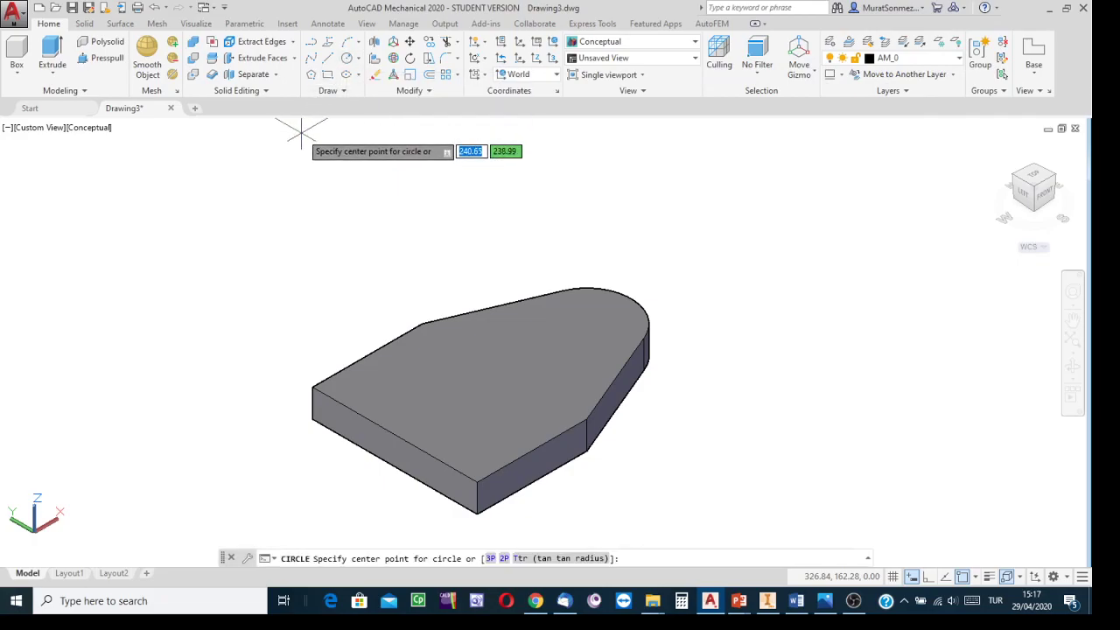
pyautogui.click(359, 59)
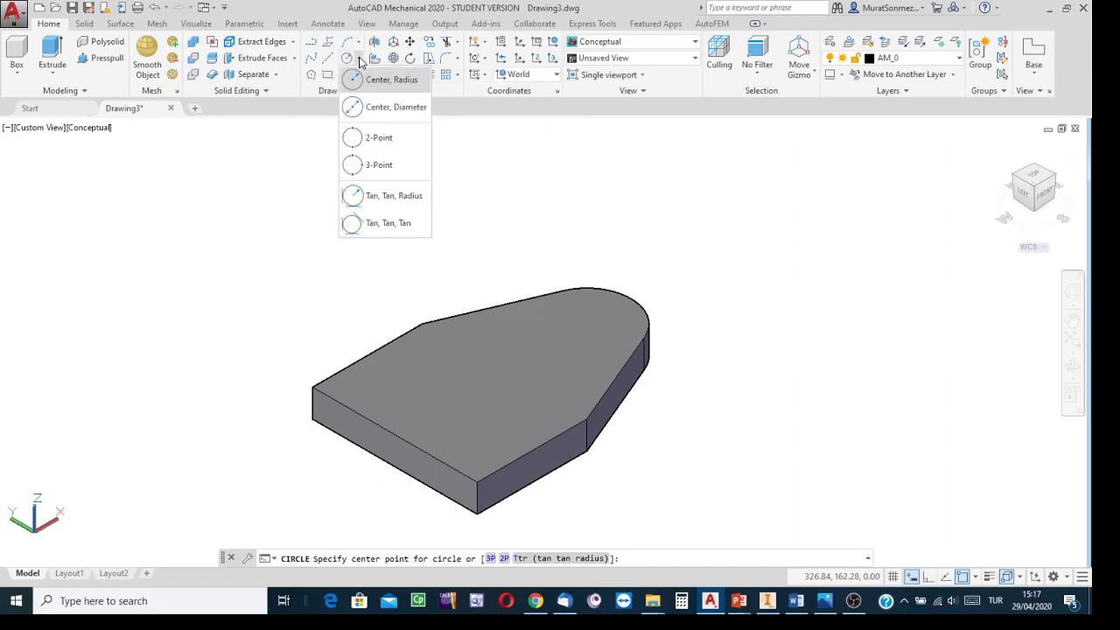
pyautogui.click(378, 107)
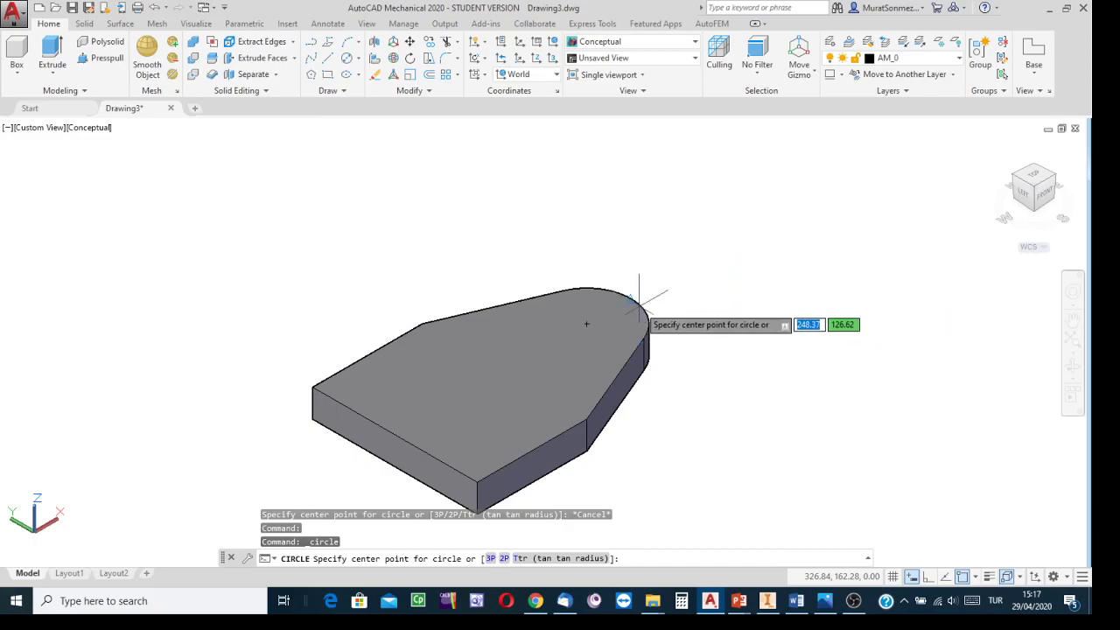
pyautogui.scroll(3, 639, 302)
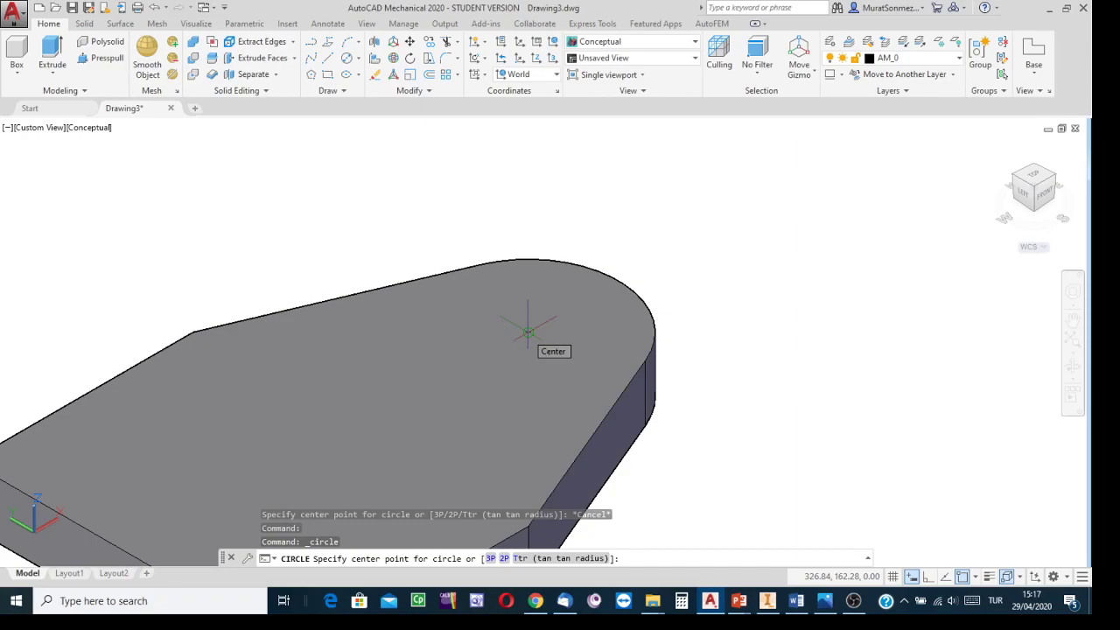
pyautogui.click(528, 333)
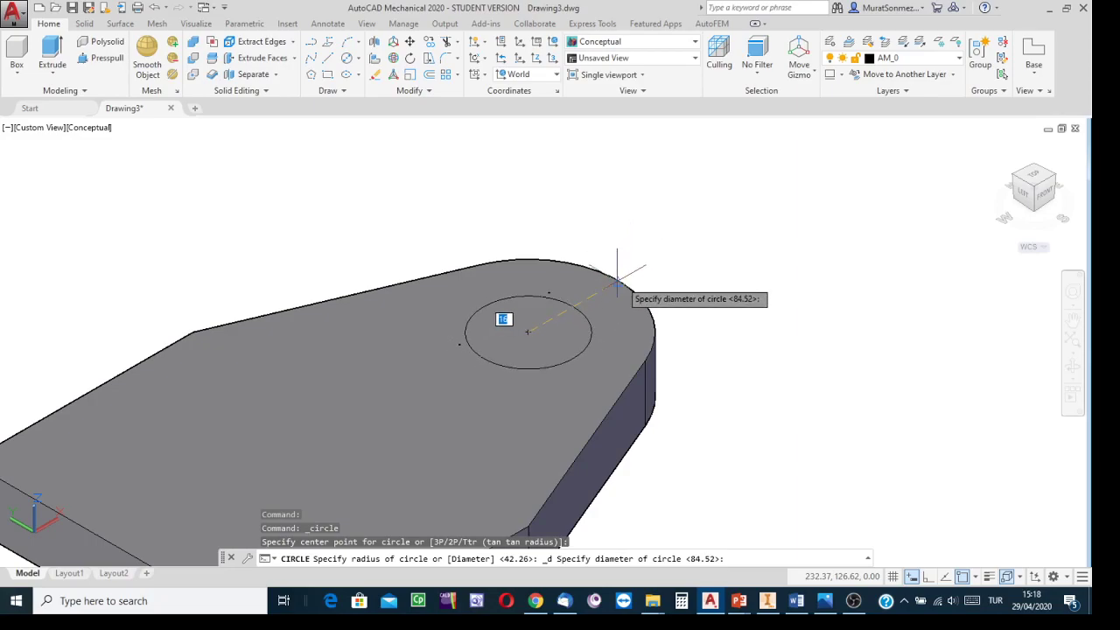
pyautogui.click(619, 280)
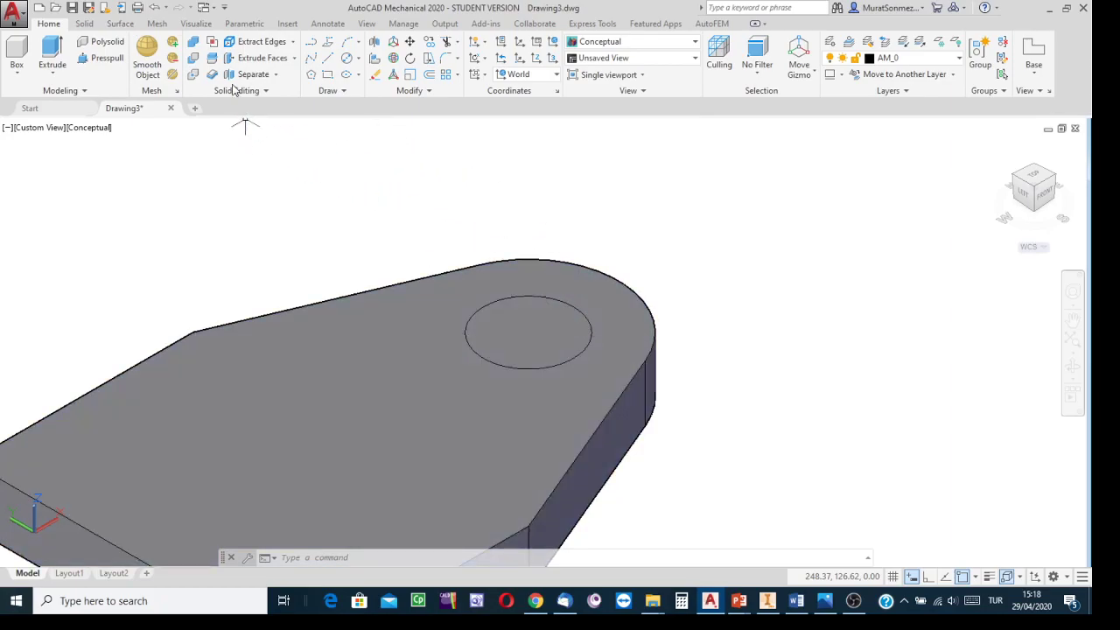
pyautogui.click(155, 7)
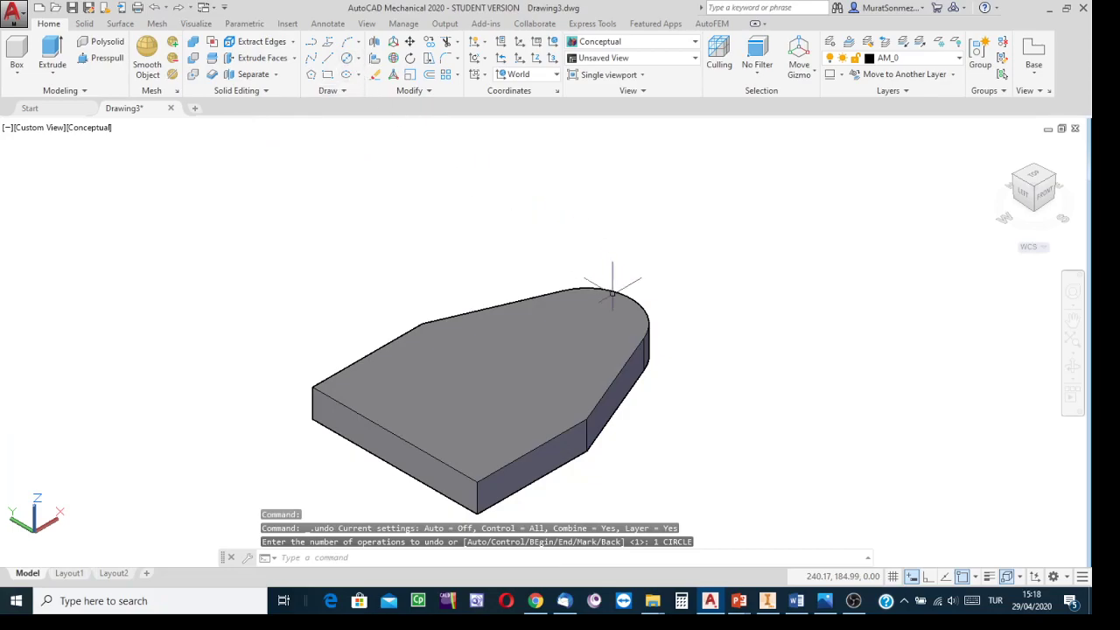
# Step: Draw a centre-radius circle on the plate's top face, centred on the rounded end and reaching its edge
pyautogui.scroll(4, 622, 257)
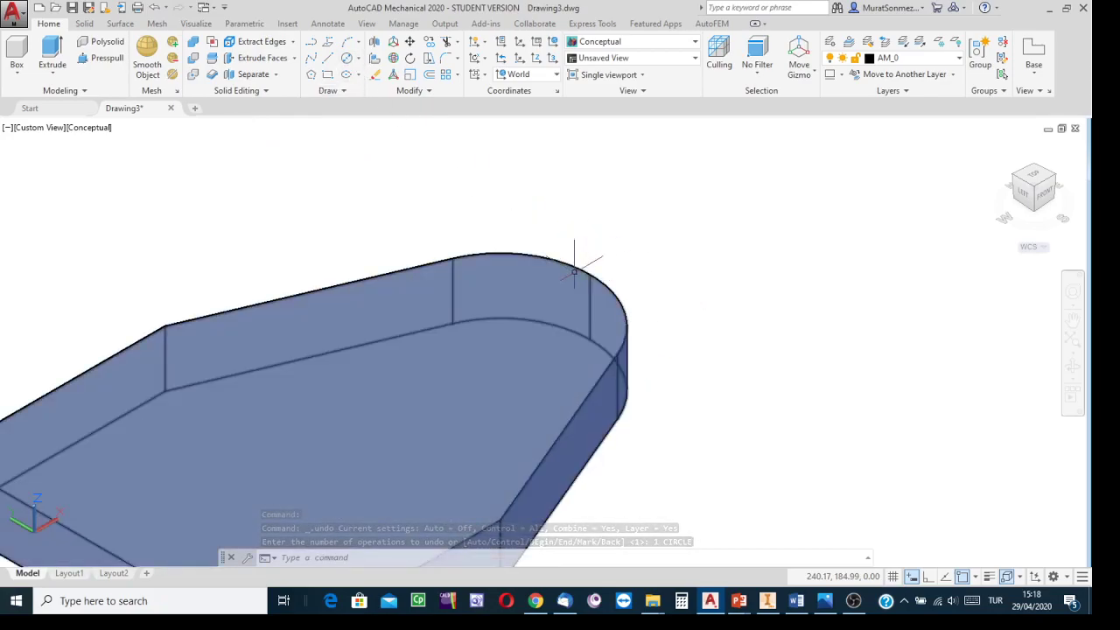
pyautogui.click(358, 58)
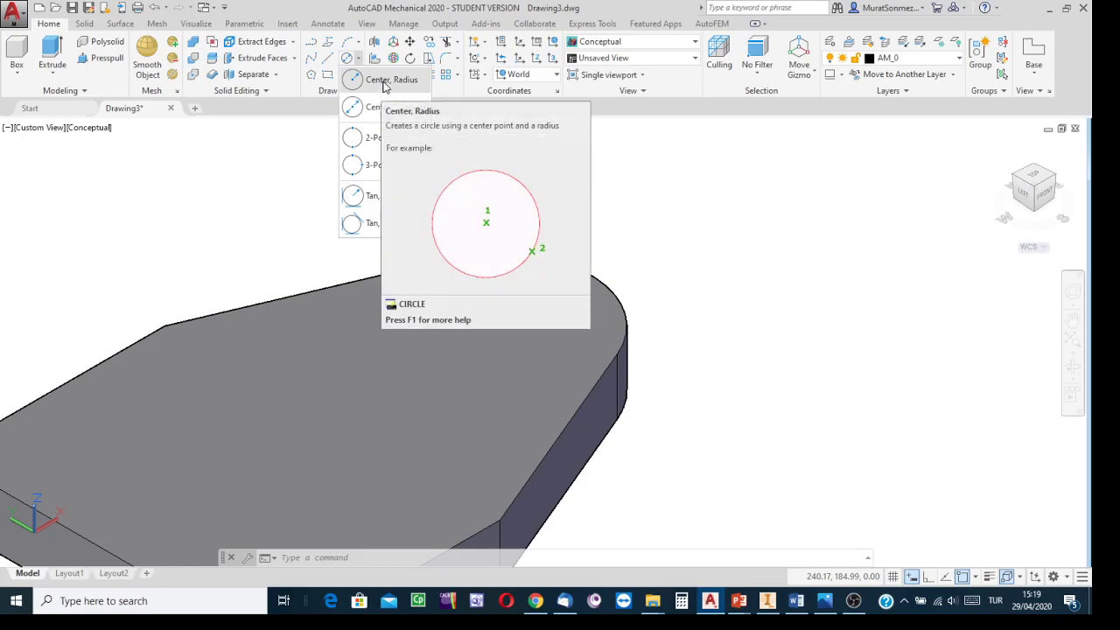
pyautogui.click(383, 84)
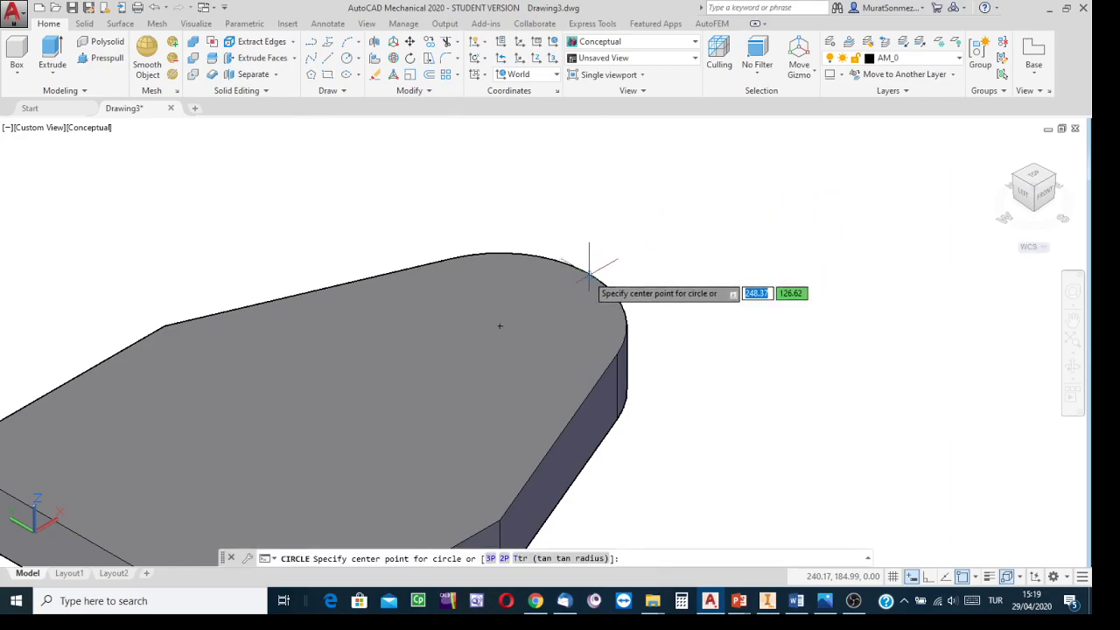
pyautogui.click(500, 325)
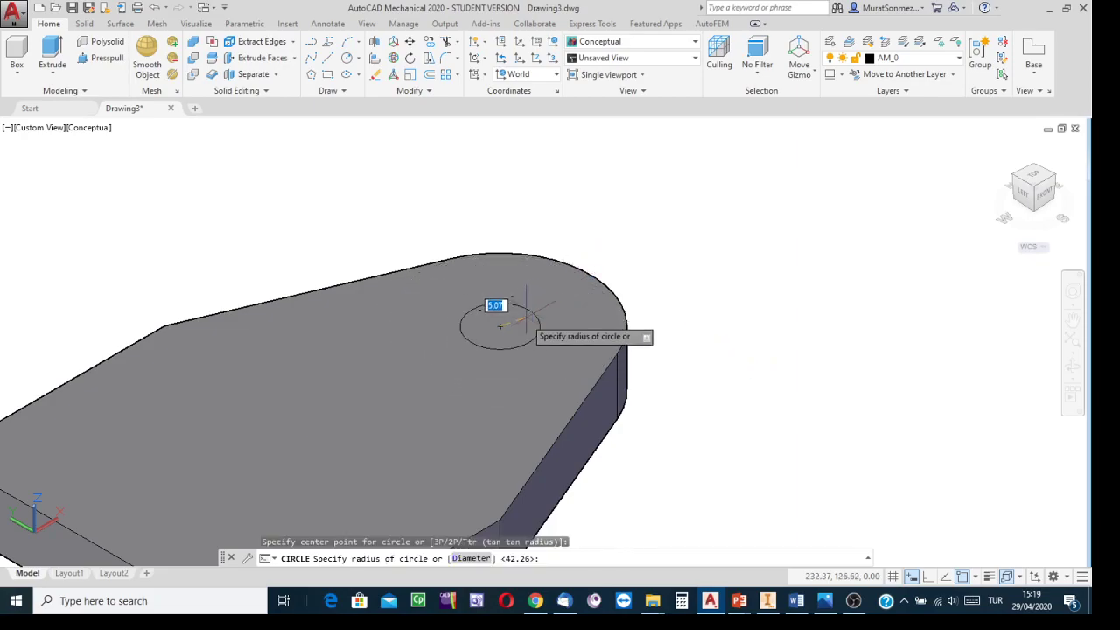
pyautogui.click(590, 276)
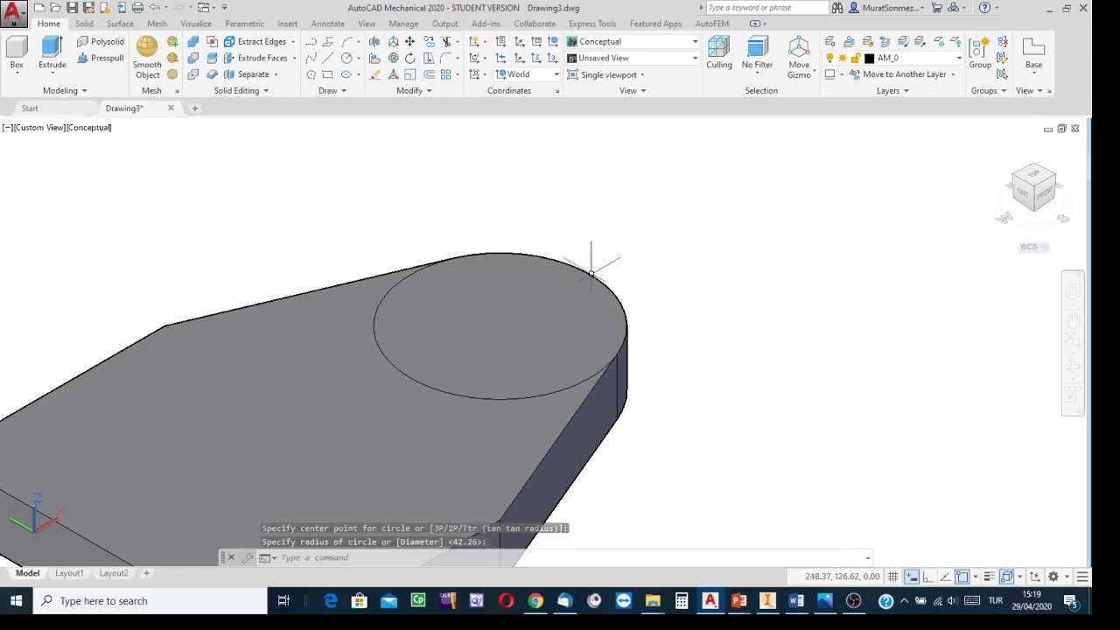
pyautogui.scroll(-5, 639, 188)
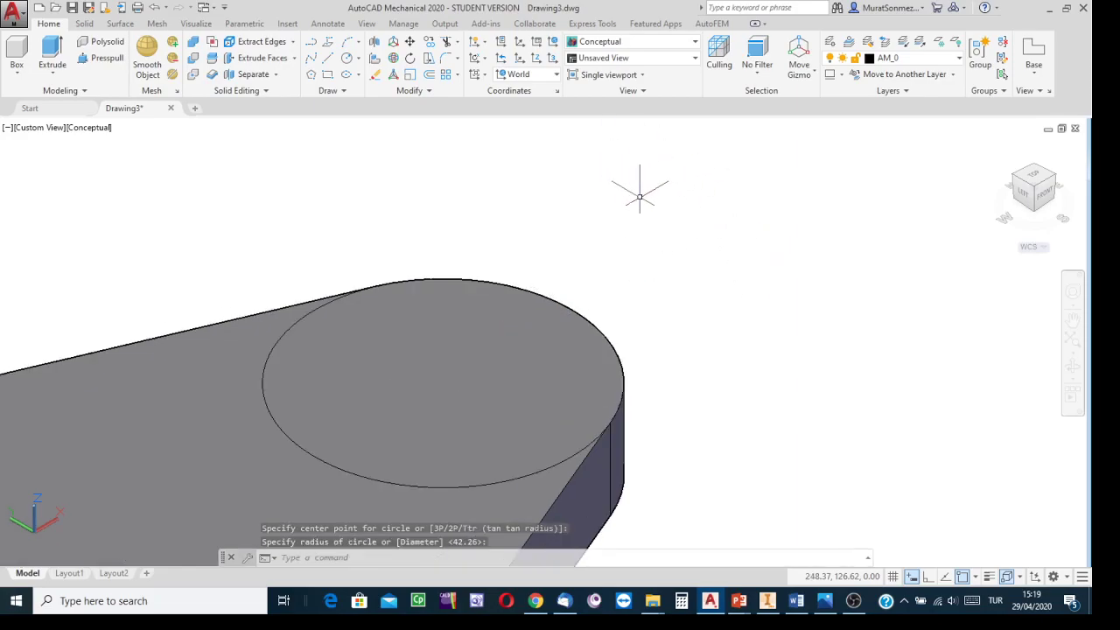
# Step: Extrude the circle on the plate's top face to a height of 40 to form a cylinder
pyautogui.click(53, 49)
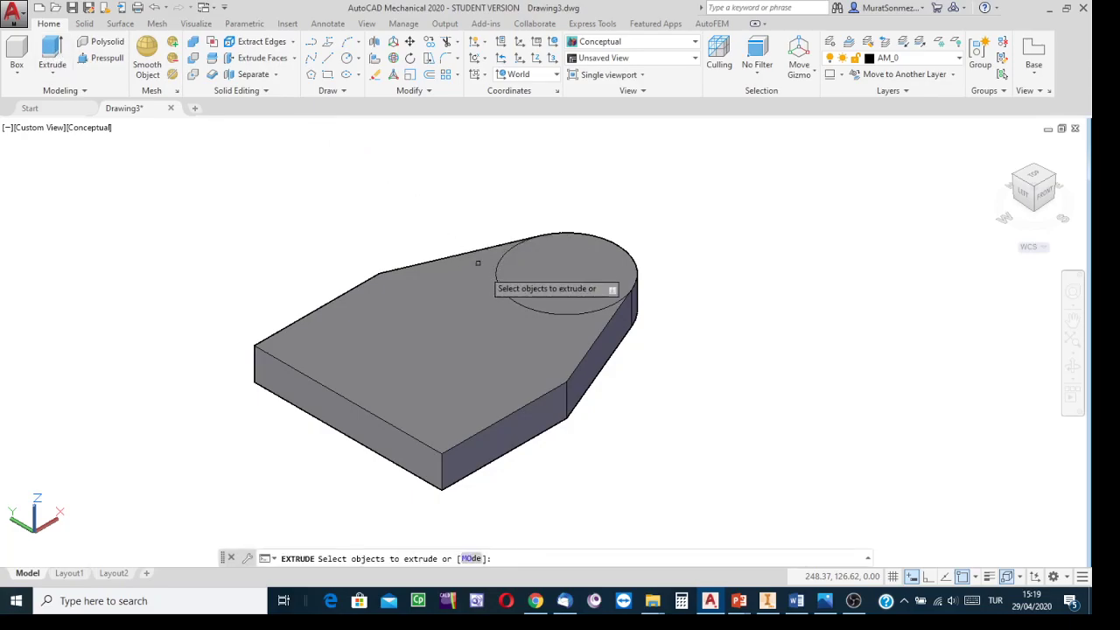
pyautogui.click(502, 291)
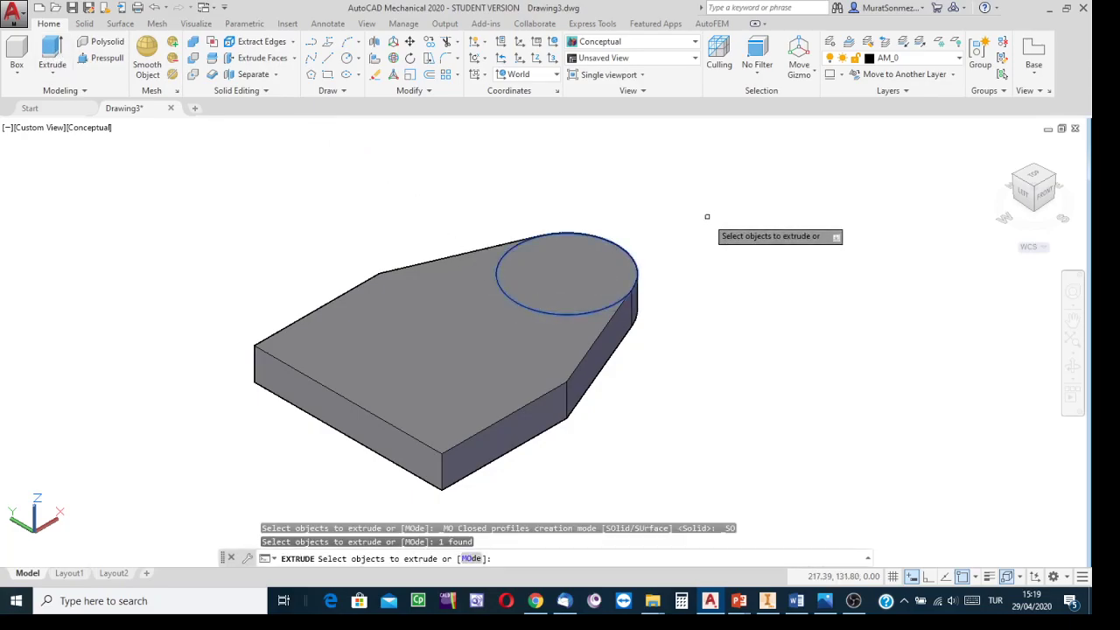
pyautogui.press('Return')
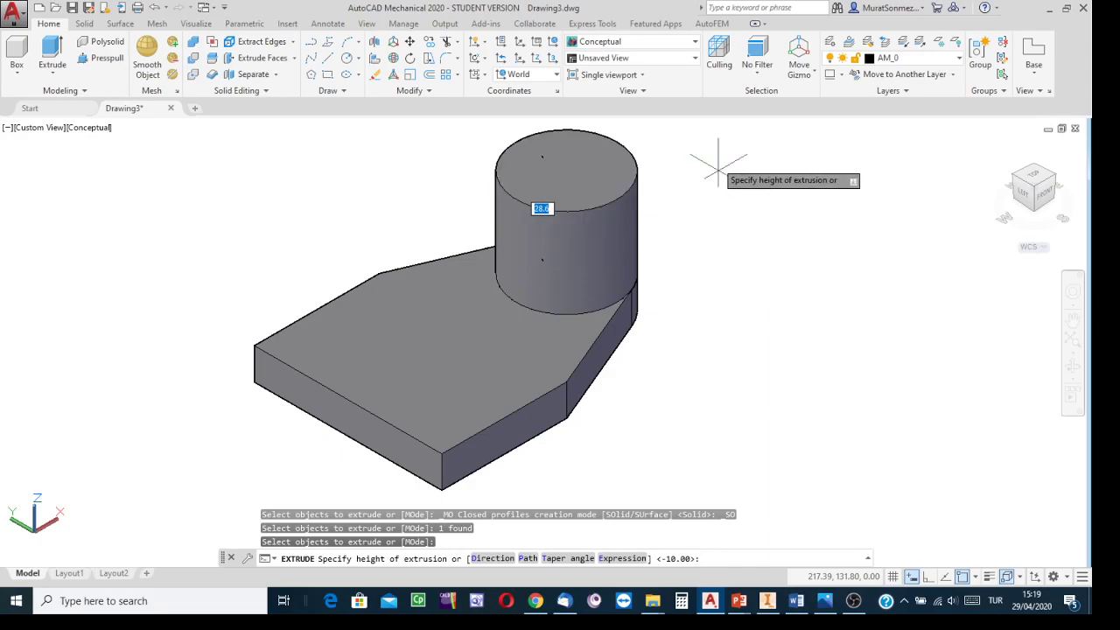
pyautogui.moveTo(718, 173); pyautogui.dragTo(698, 277, button='middle')
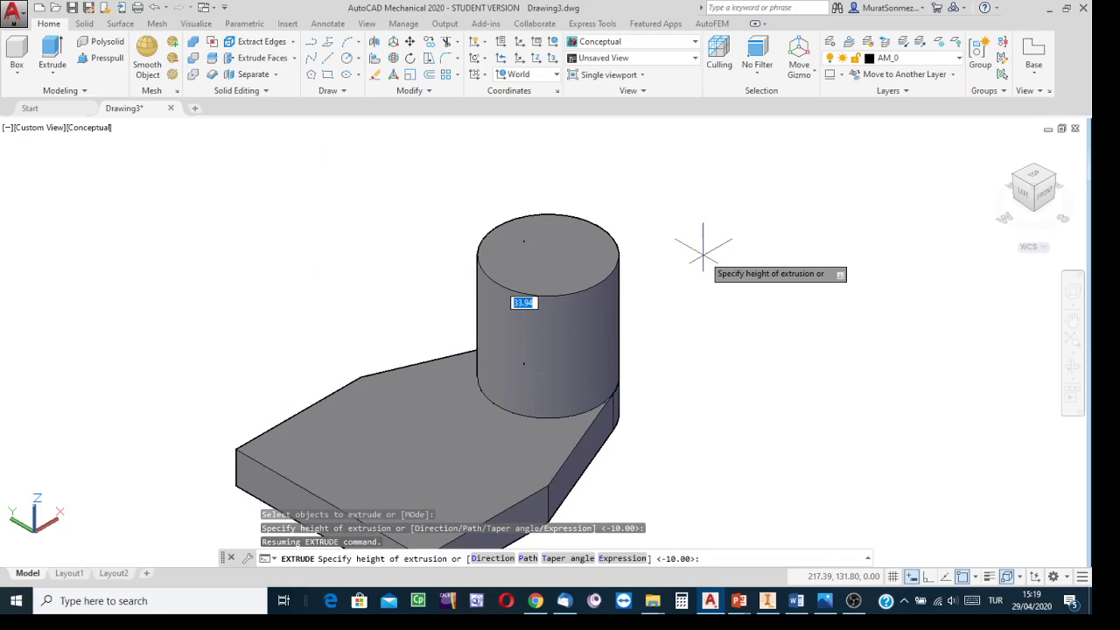
pyautogui.write('40')
pyautogui.press('Return')
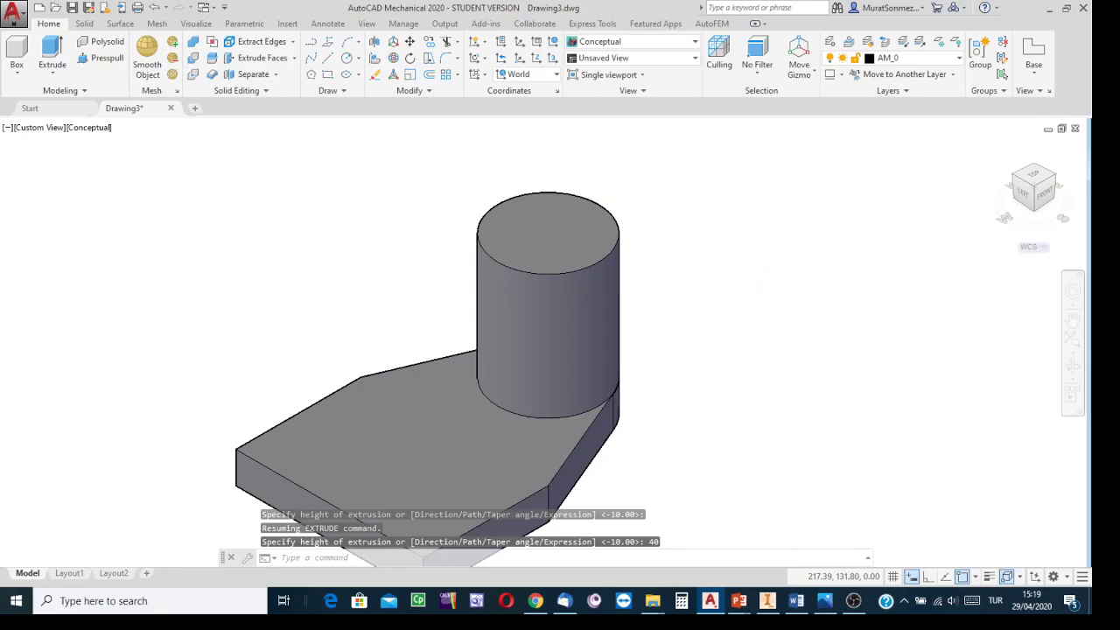
# Step: Save the drawing in the CW folder under a new file name ending in ws15o1solidapril28
pyautogui.scroll(3, 717, 315)
pyautogui.scroll(-5, 720, 322)
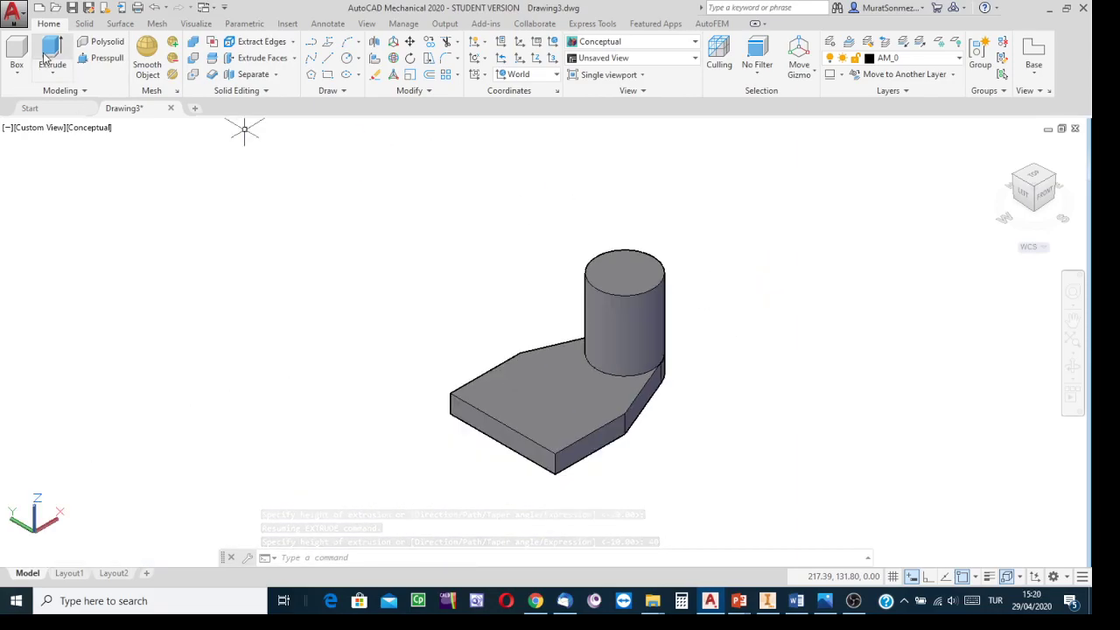
pyautogui.click(12, 20)
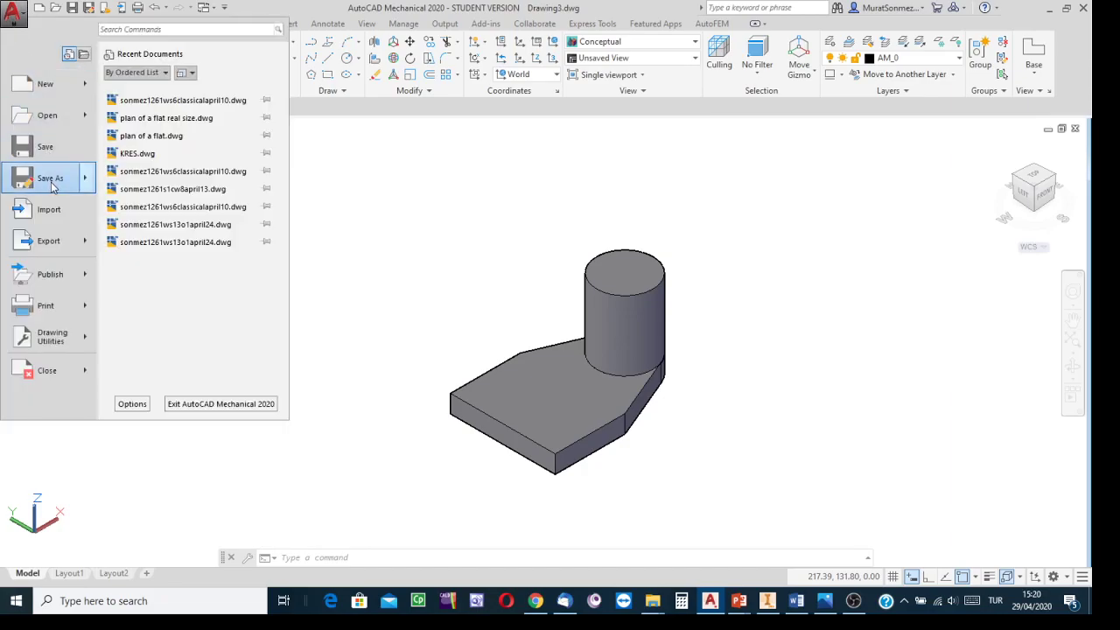
pyautogui.click(50, 179)
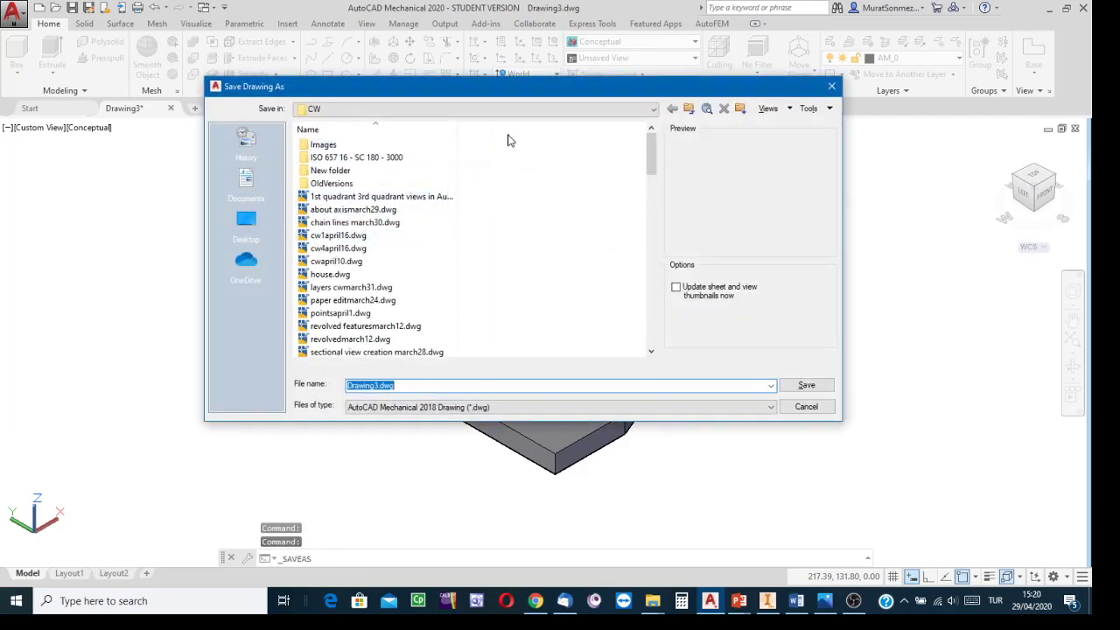
pyautogui.click(653, 110)
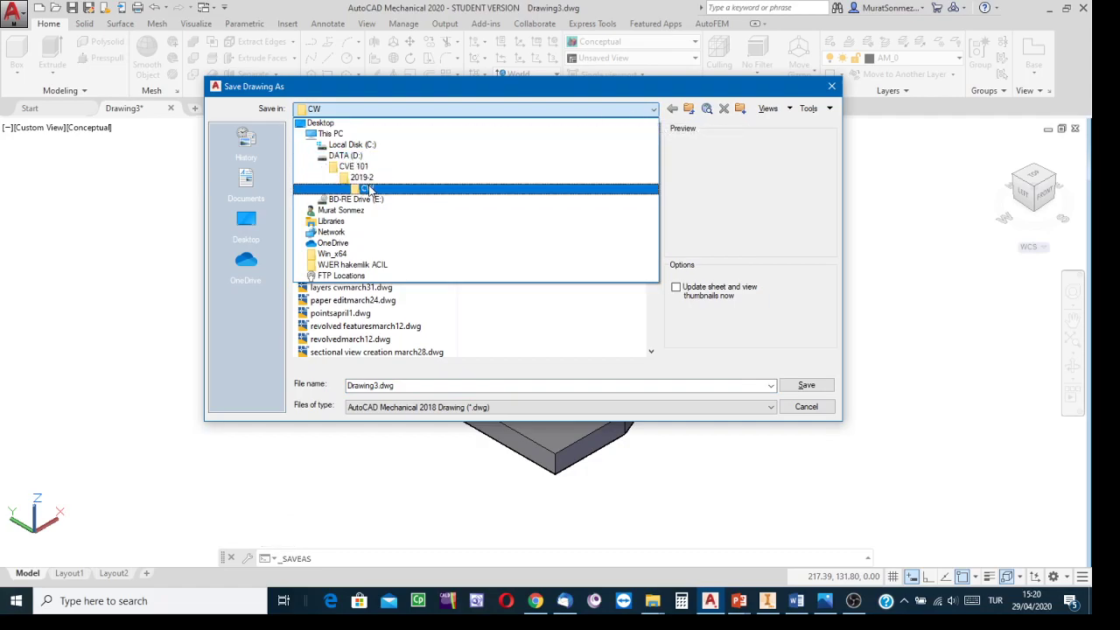
pyautogui.click(366, 187)
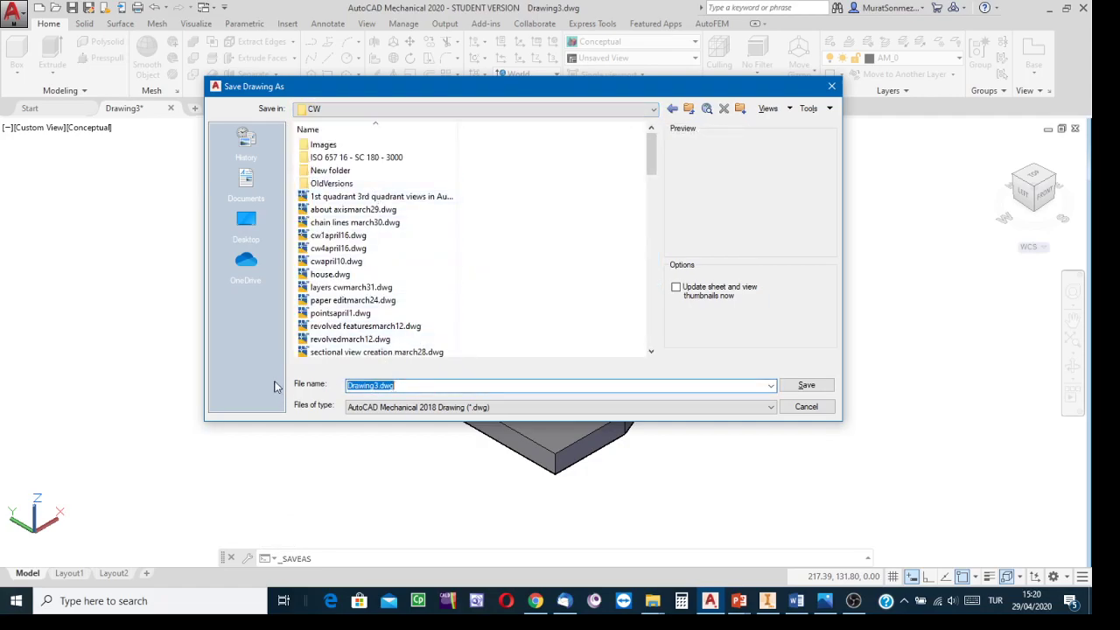
pyautogui.write('sonmez1261')
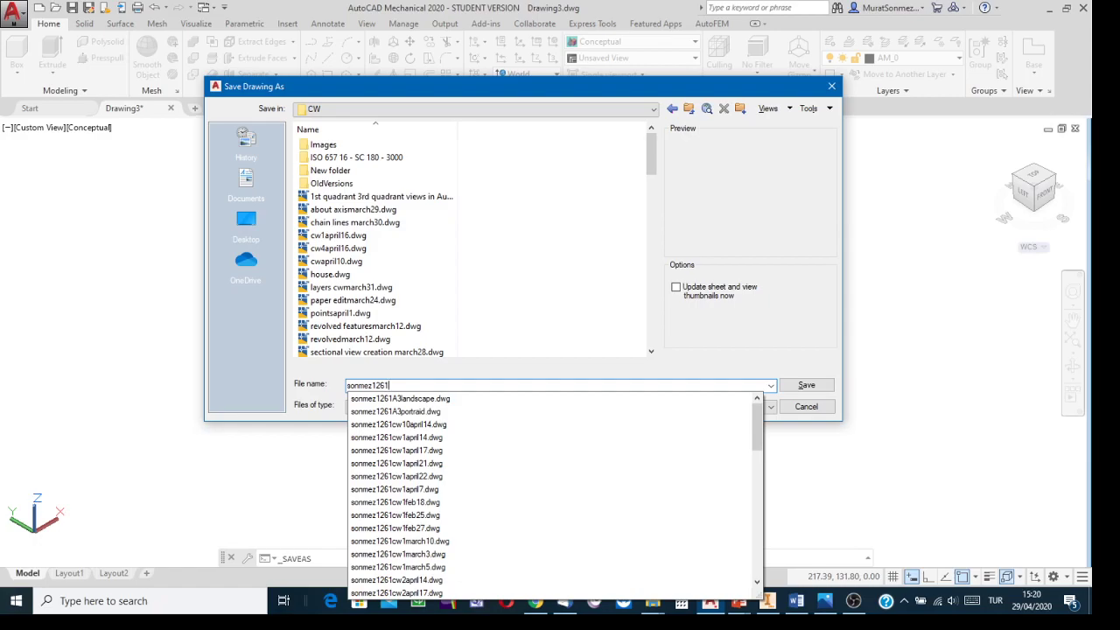
pyautogui.write('w')
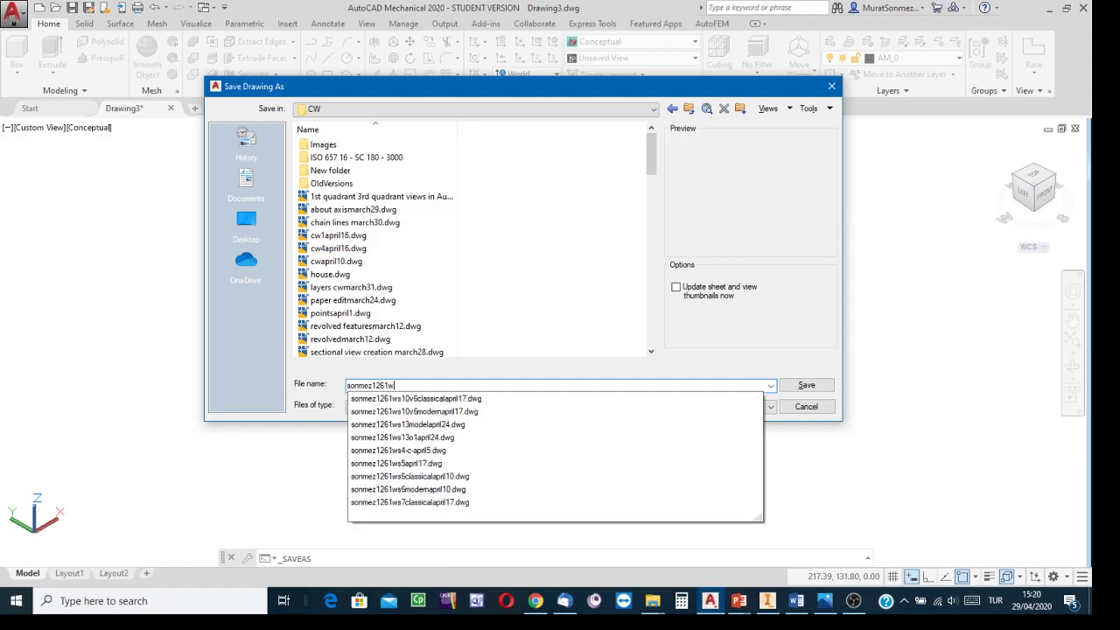
pyautogui.write('s15')
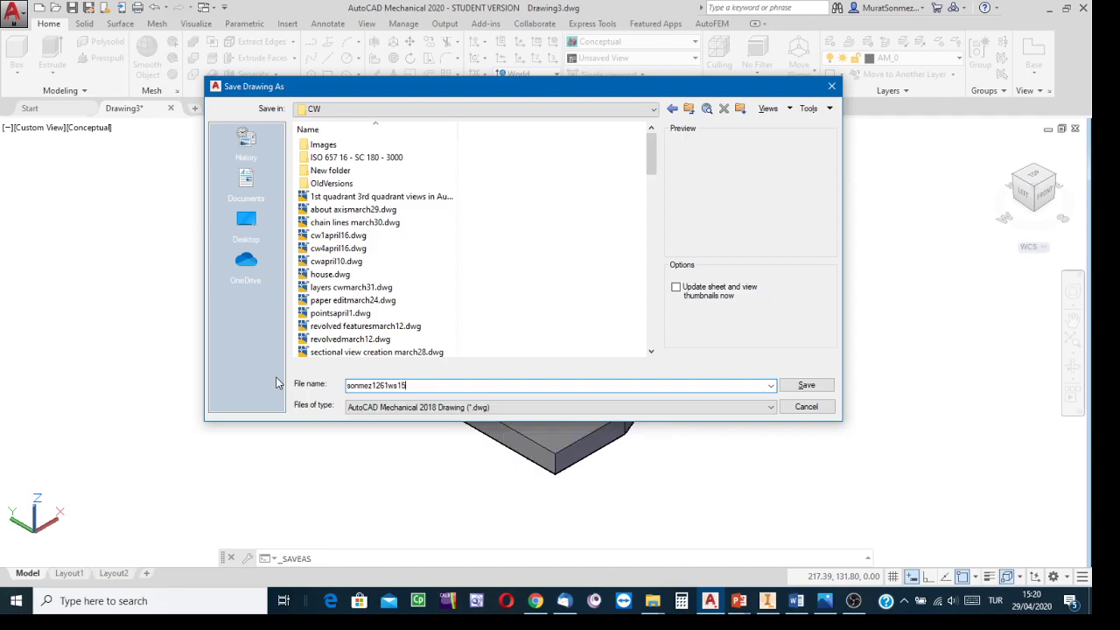
pyautogui.write('o1')
pyautogui.write('solidapril28')
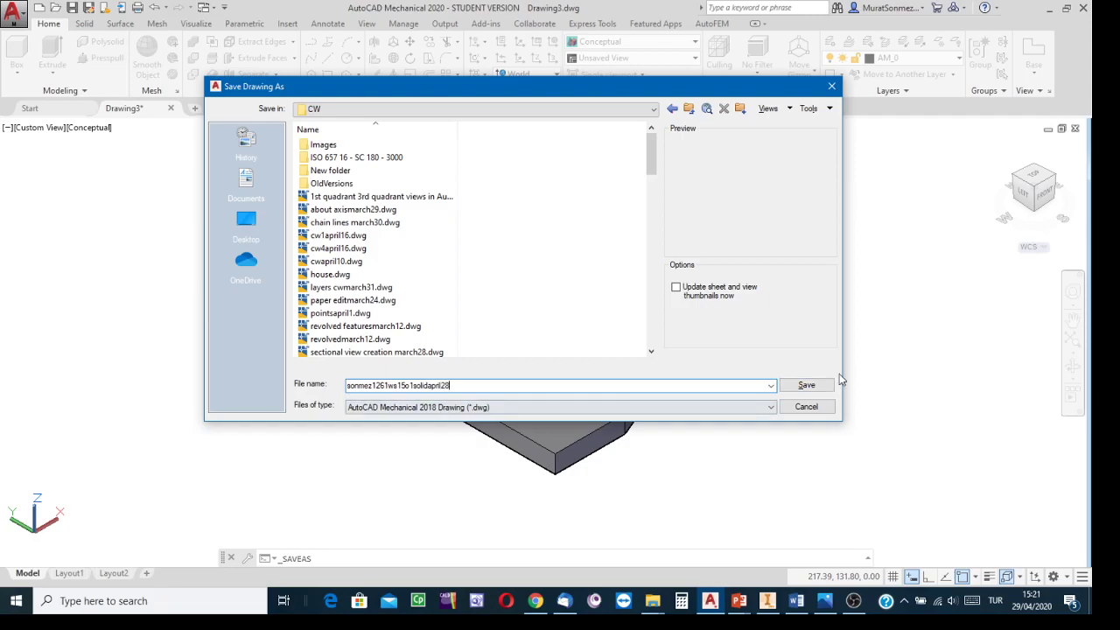
pyautogui.click(806, 385)
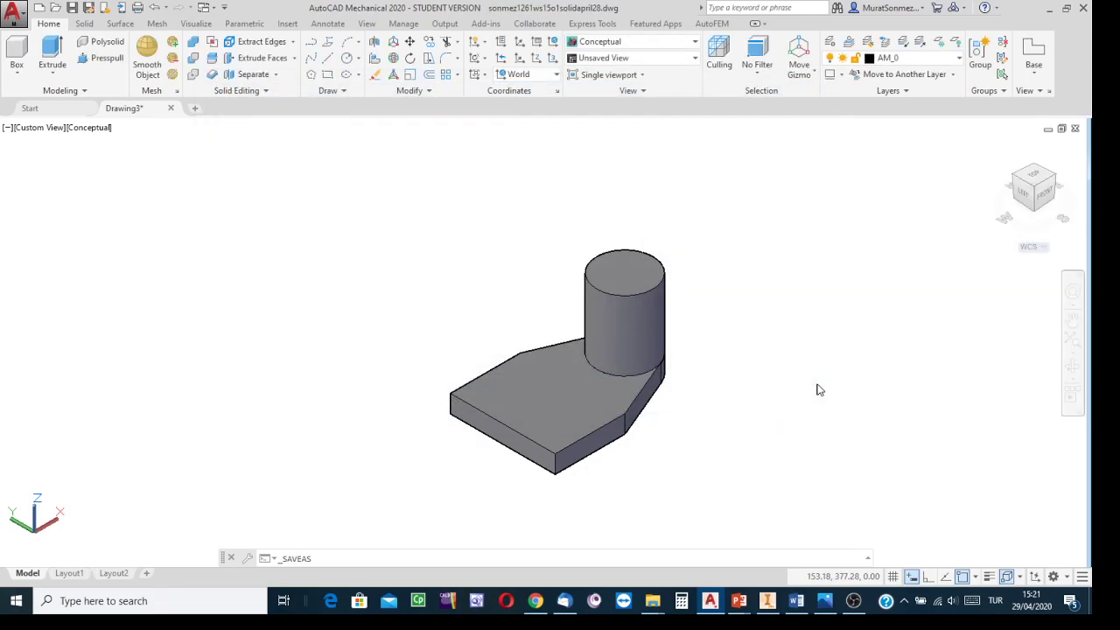
# Step: Draw a circle on the plate's bottom face centred on the rounded end, reaching the edge's midpoint
pyautogui.click(1033, 203)
pyautogui.moveTo(812, 404); pyautogui.dragTo(792, 300, button='middle')
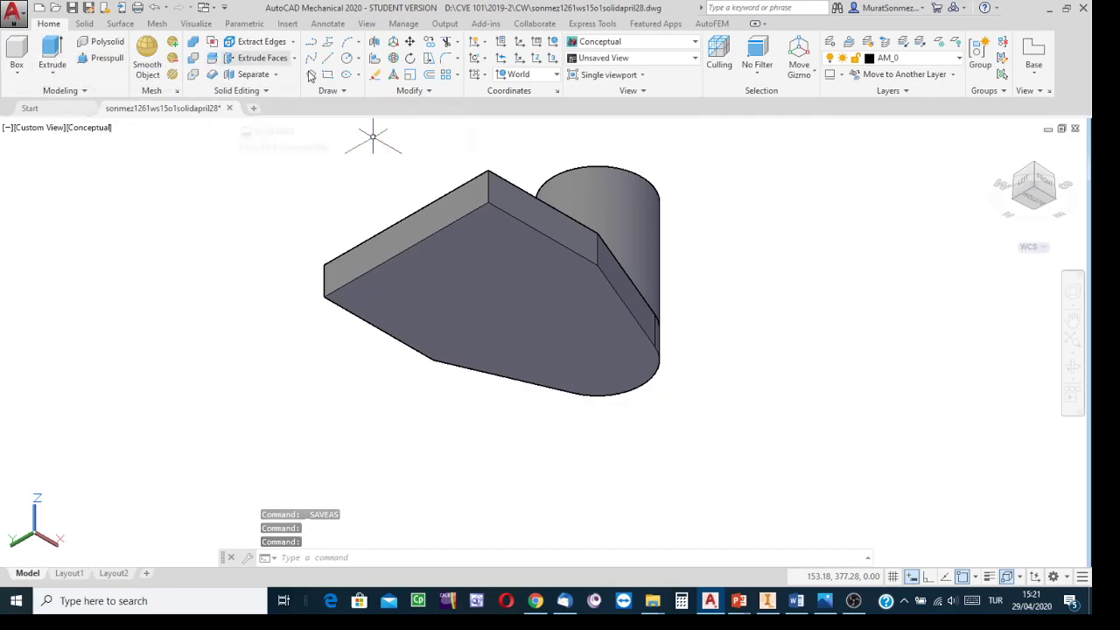
pyautogui.click(353, 64)
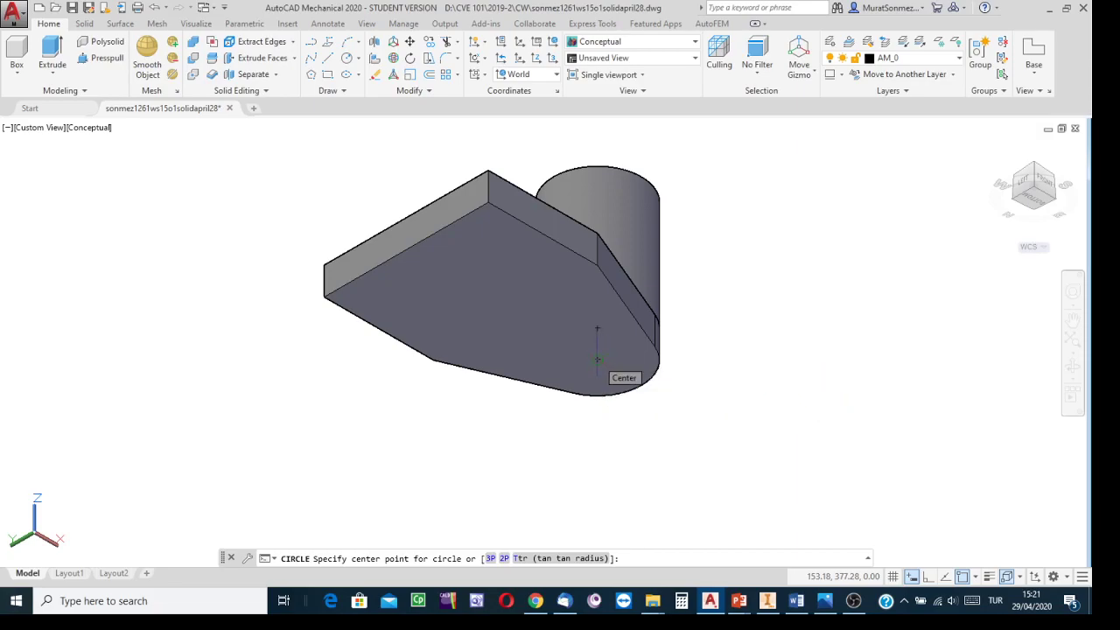
pyautogui.scroll(3, 597, 358)
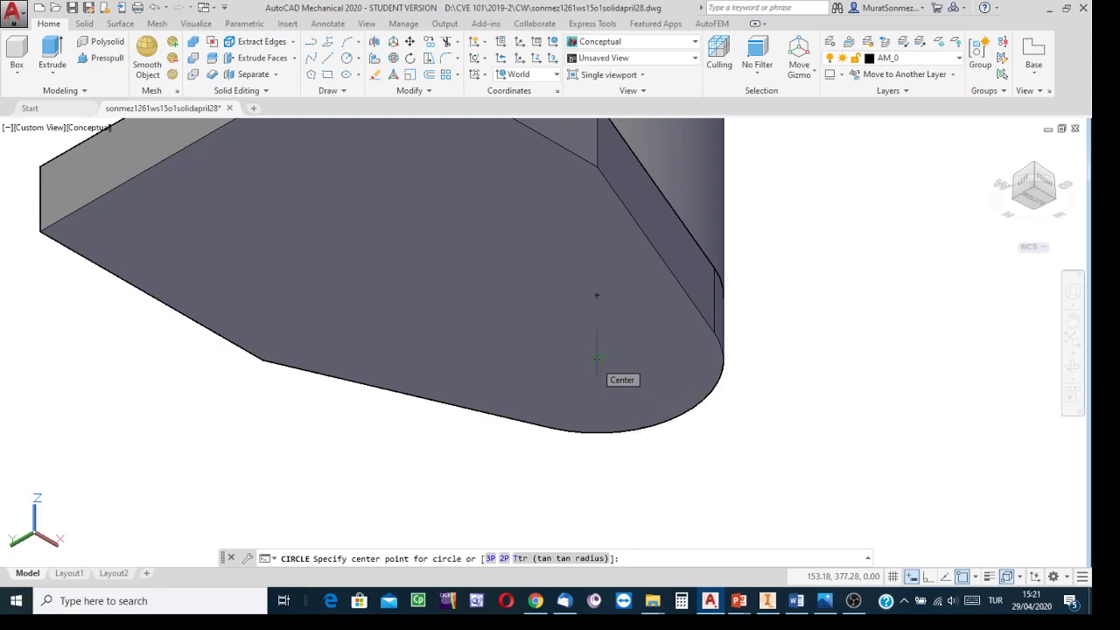
pyautogui.click(597, 360)
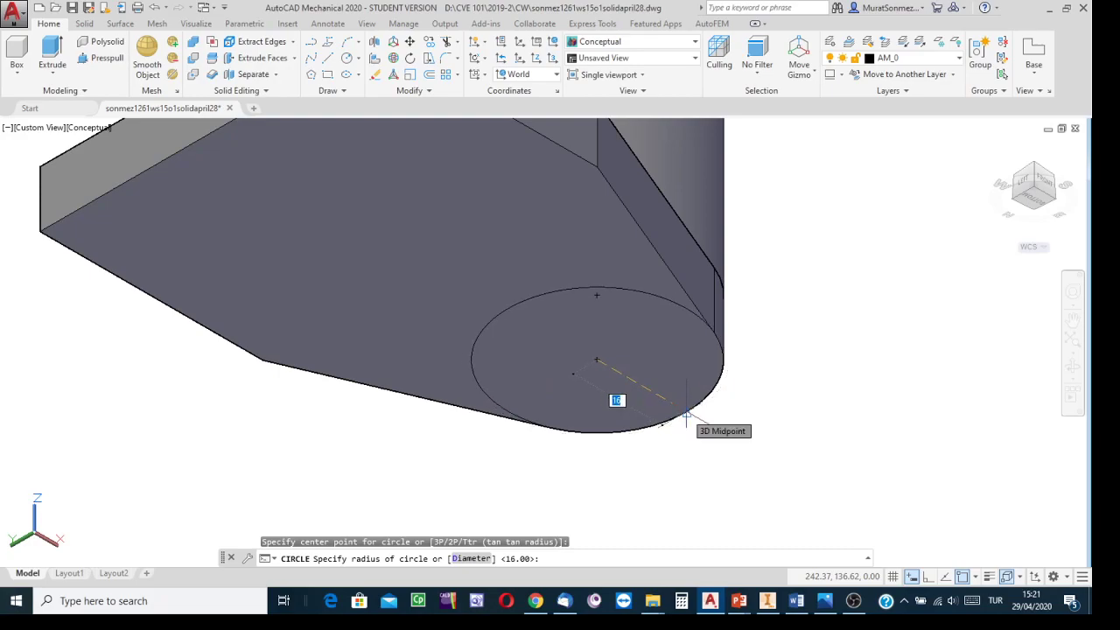
pyautogui.click(687, 418)
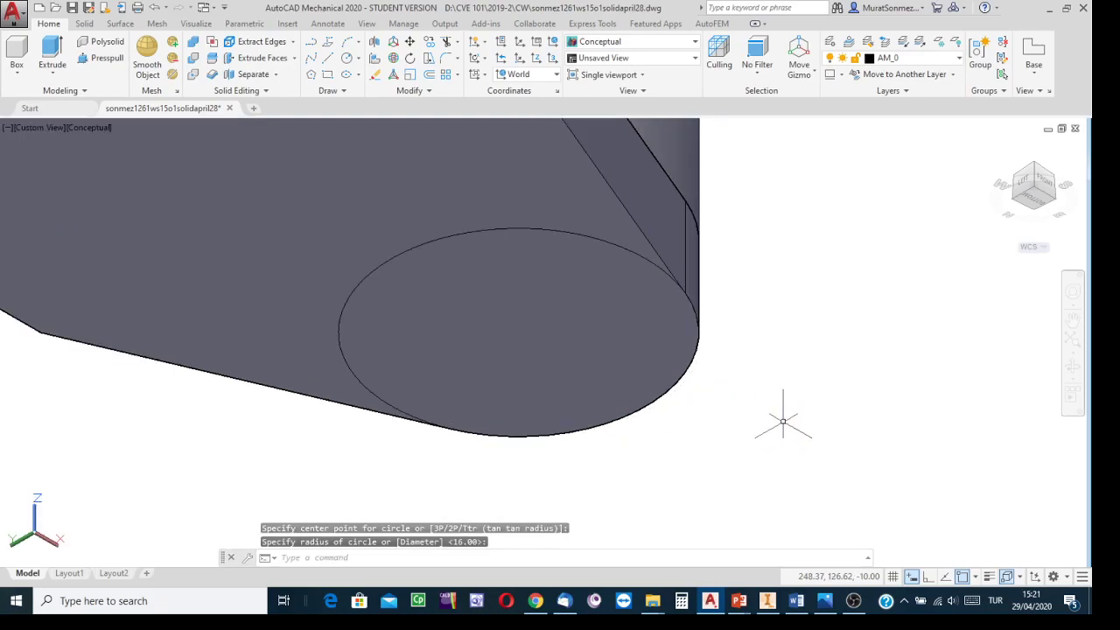
# Step: Extrude the bottom-face circle to a height of 10
pyautogui.scroll(-3, 783, 422)
pyautogui.moveTo(826, 411); pyautogui.dragTo(680, 350, button='middle')
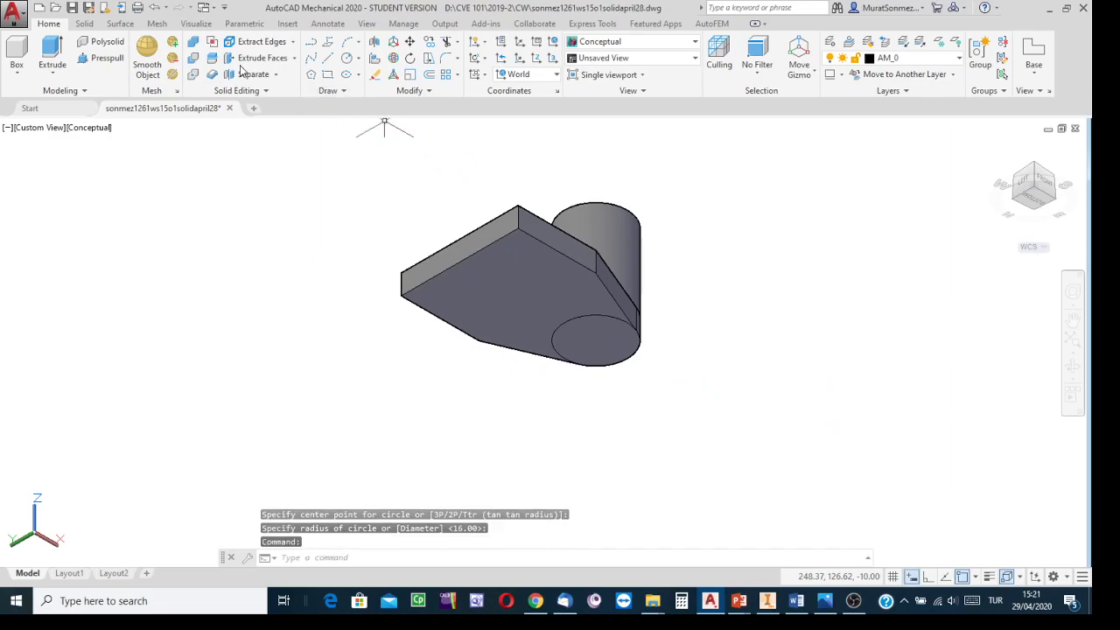
pyautogui.click(52, 55)
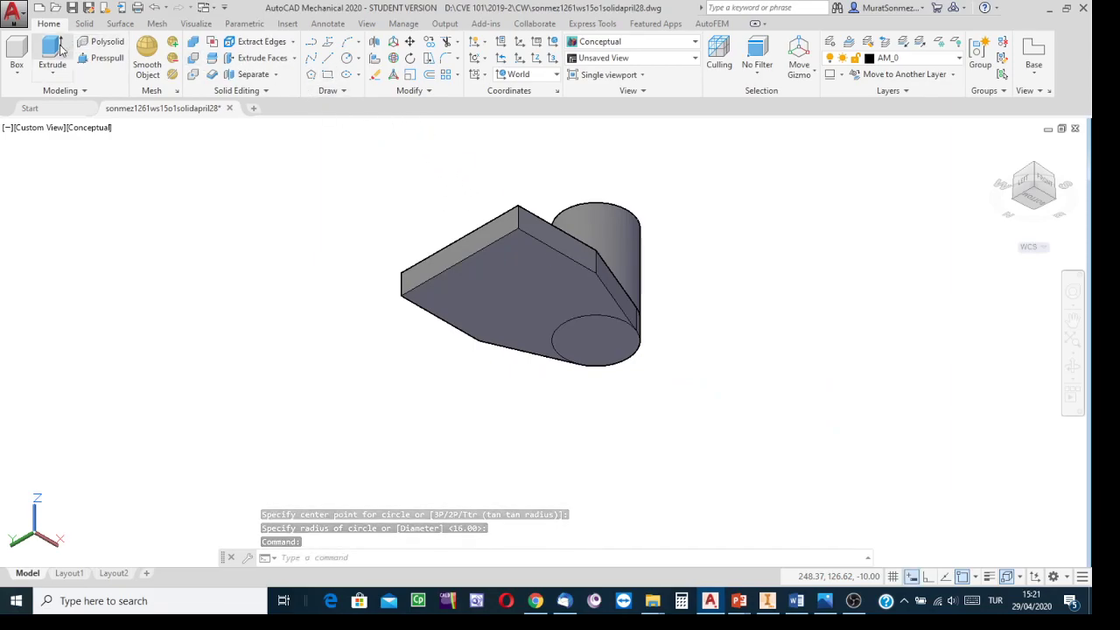
pyautogui.click(560, 355)
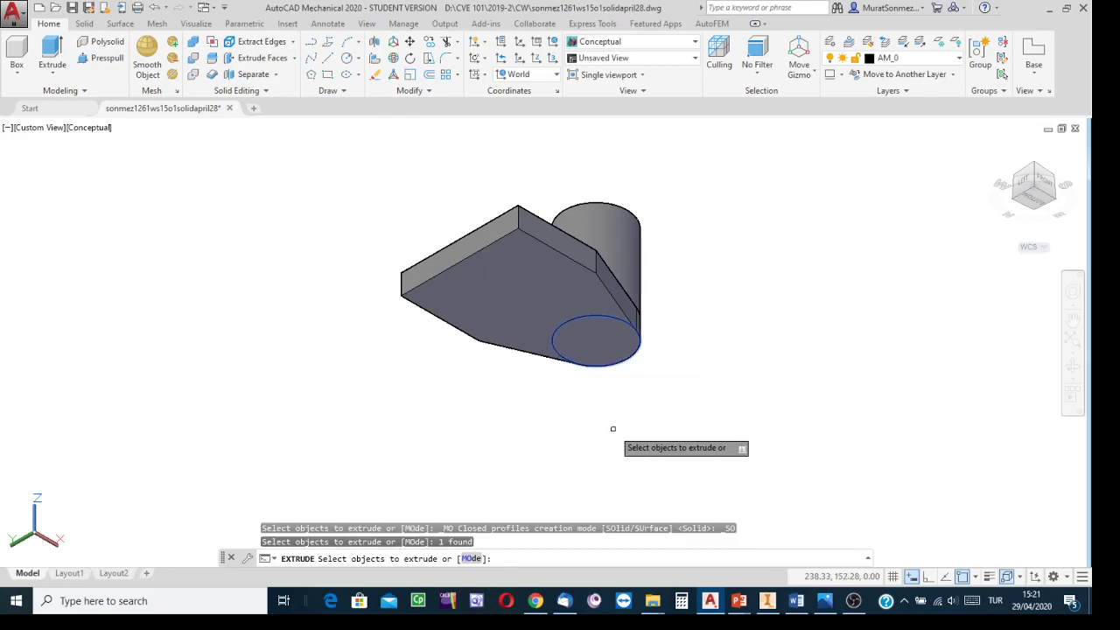
pyautogui.press('Return')
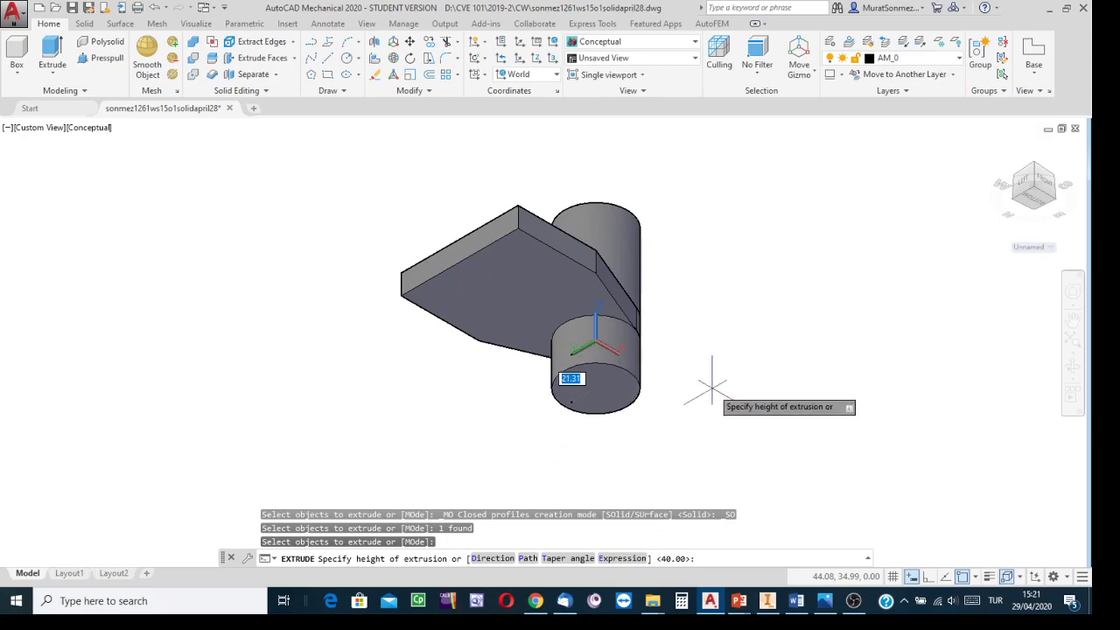
pyautogui.write('10')
pyautogui.press('Return')
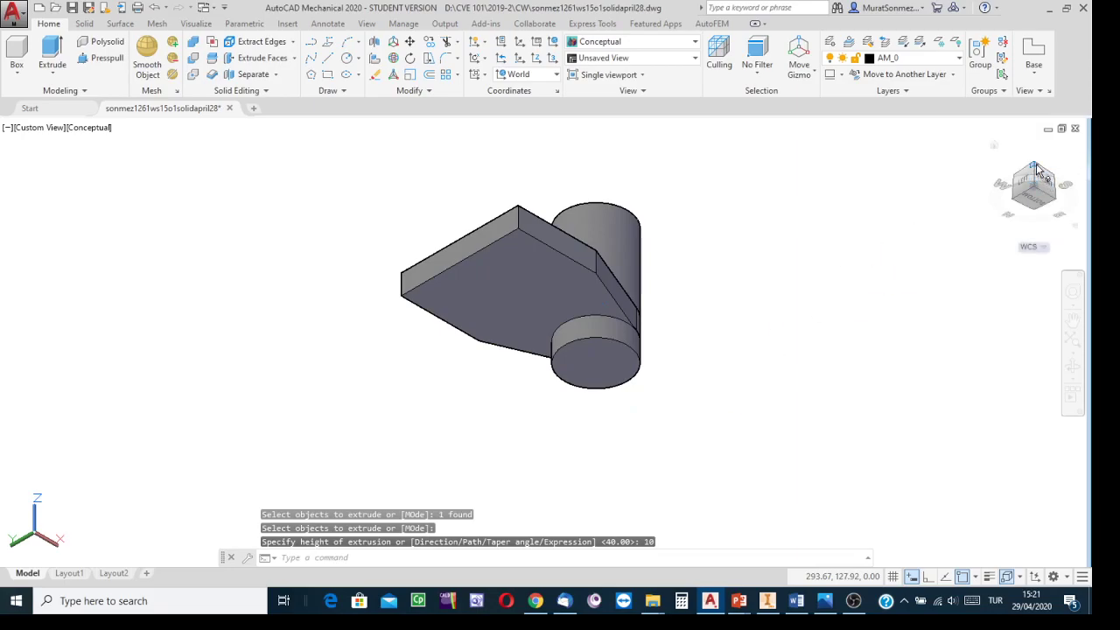
# Step: Return to the home view and save the drawing
pyautogui.click(1036, 165)
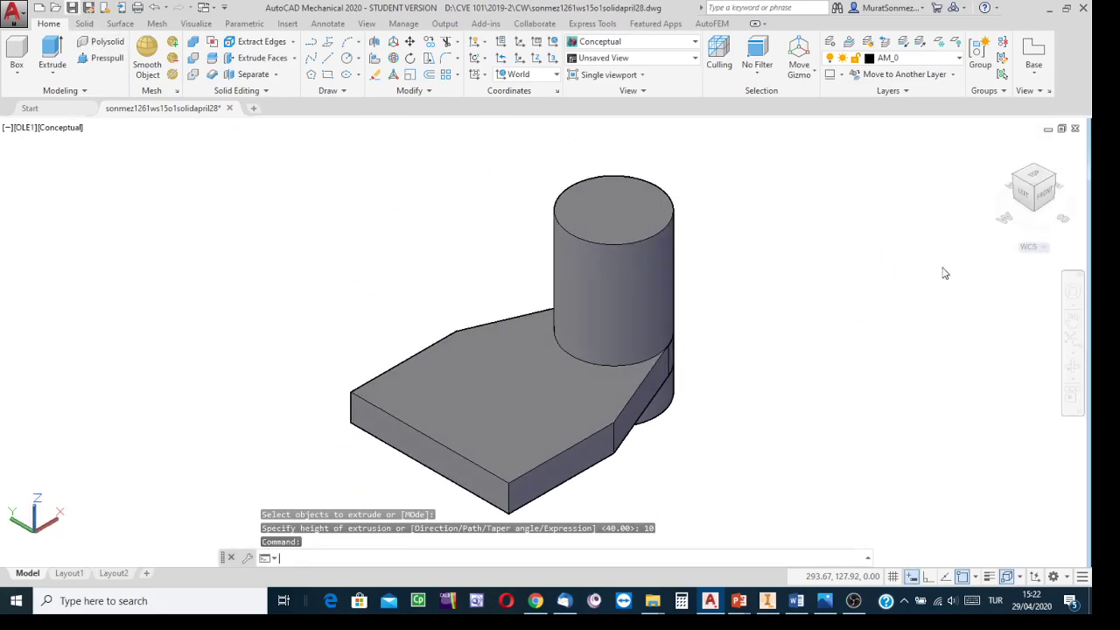
pyautogui.hotkey('ctrl', 's')
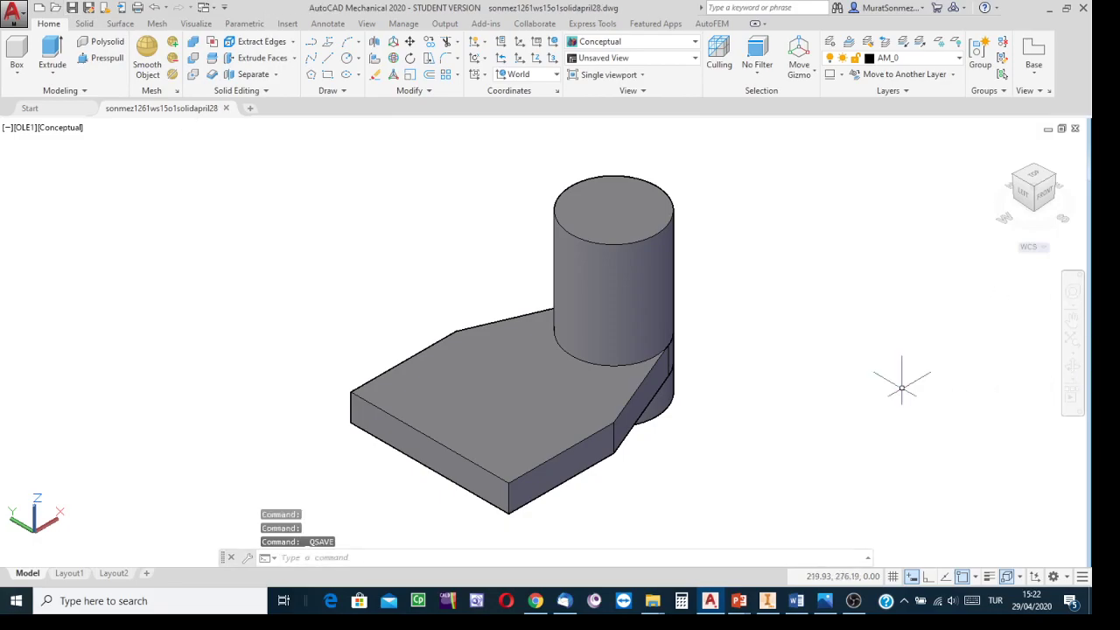
pyautogui.click(901, 387)
pyautogui.press('Escape')
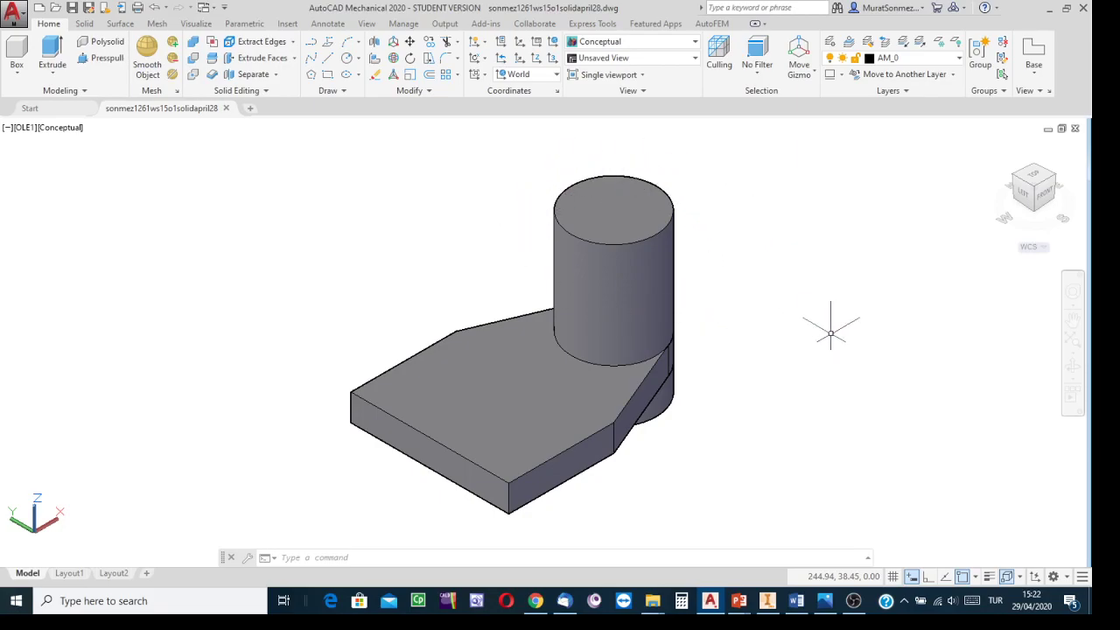
pyautogui.click(549, 302)
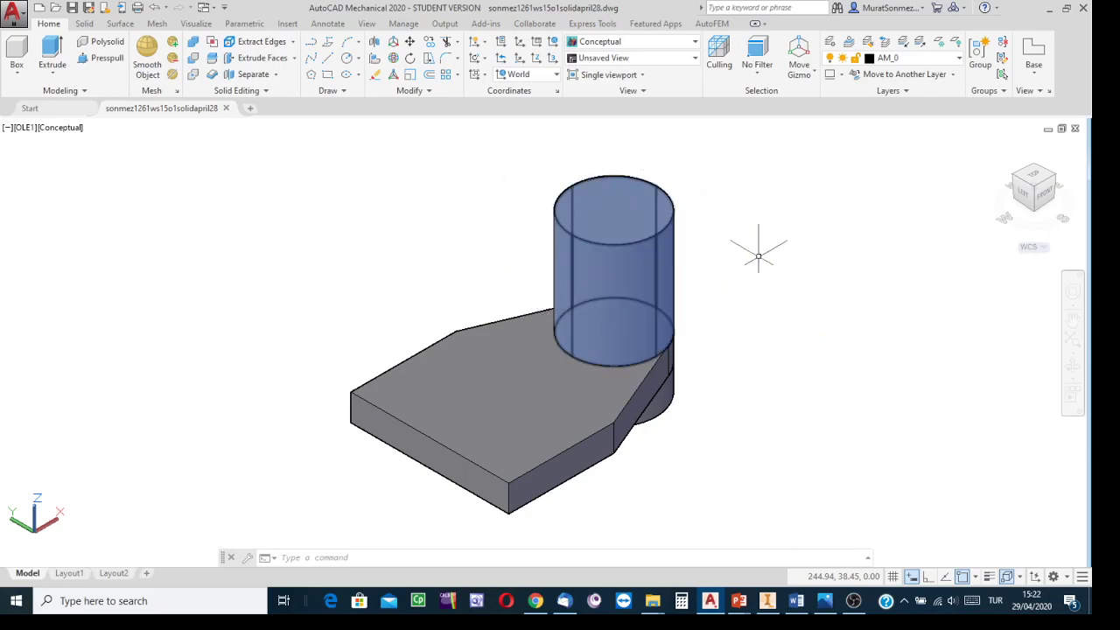
pyautogui.press('Escape')
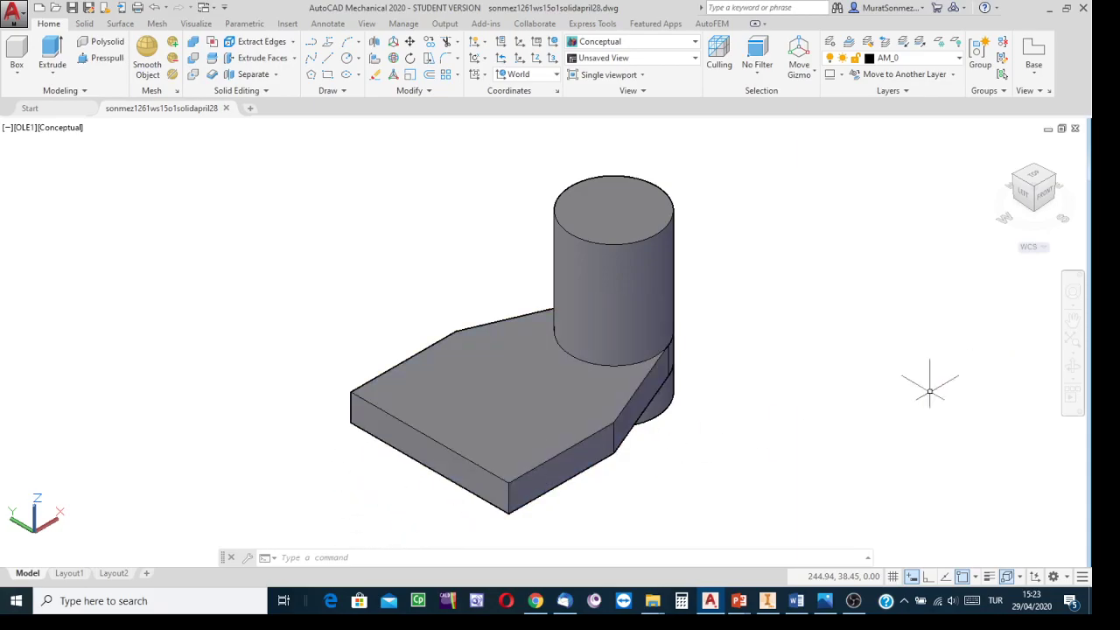
# Step: Define a three-point UCS with its origin at the plate's corner vertex, X along the edge toward the chamfer and Y along the other edge
pyautogui.click(1039, 217)
pyautogui.moveTo(814, 335); pyautogui.dragTo(806, 330, button='middle')
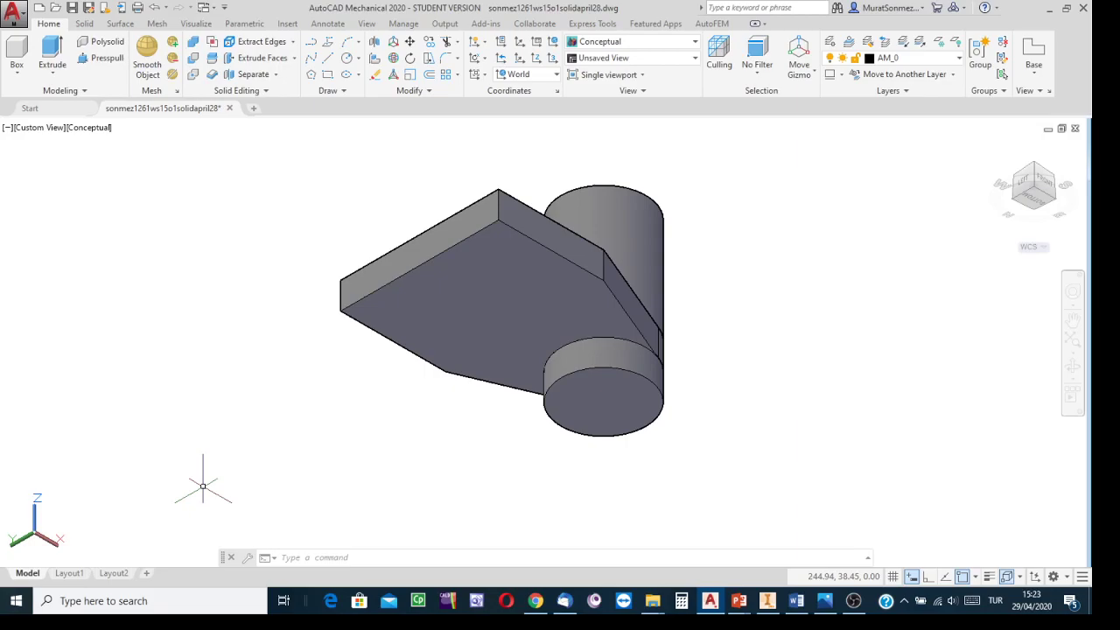
pyautogui.click(474, 293)
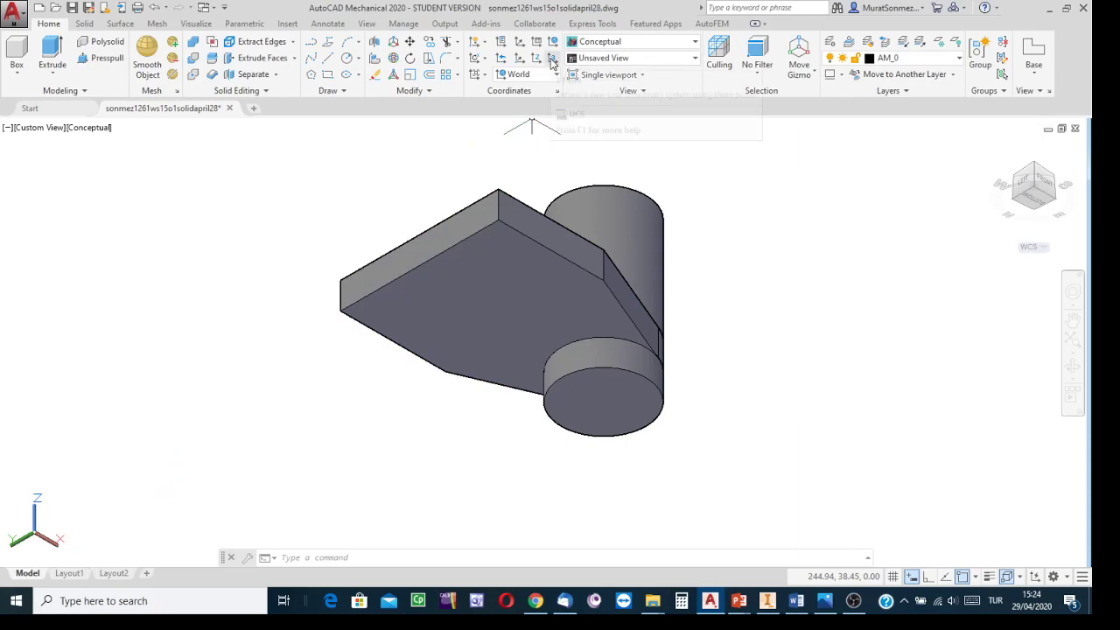
pyautogui.click(552, 60)
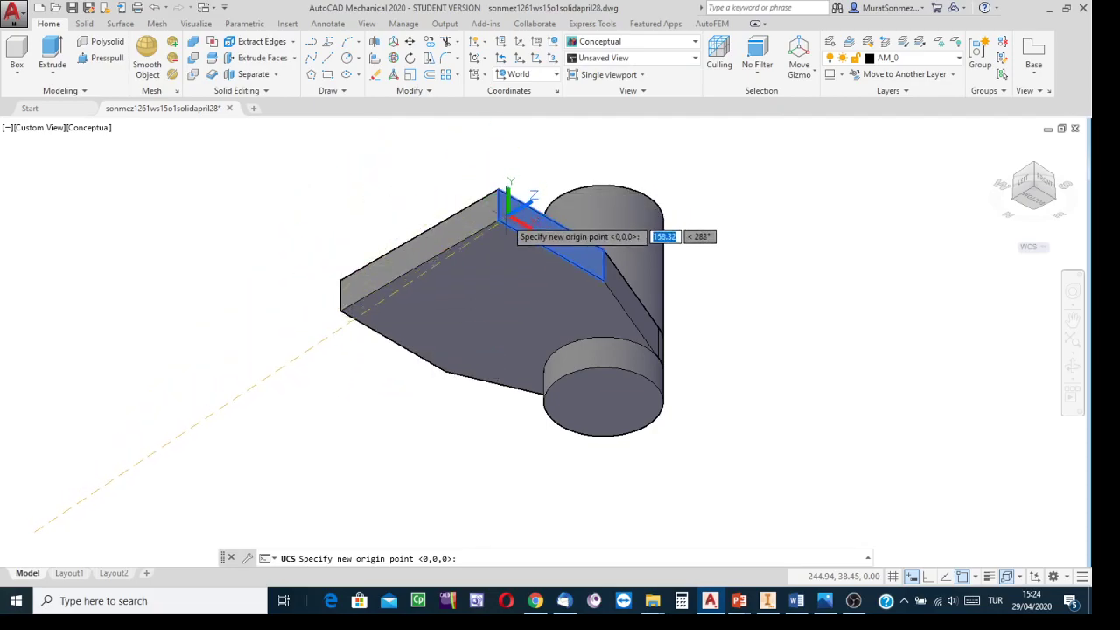
pyautogui.click(499, 224)
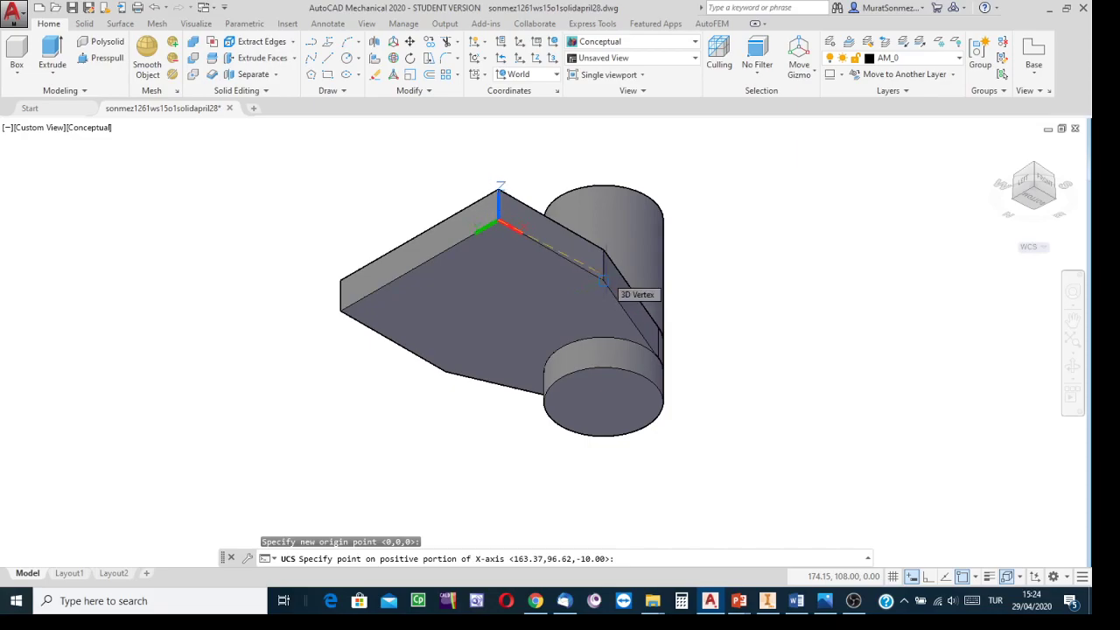
pyautogui.click(603, 280)
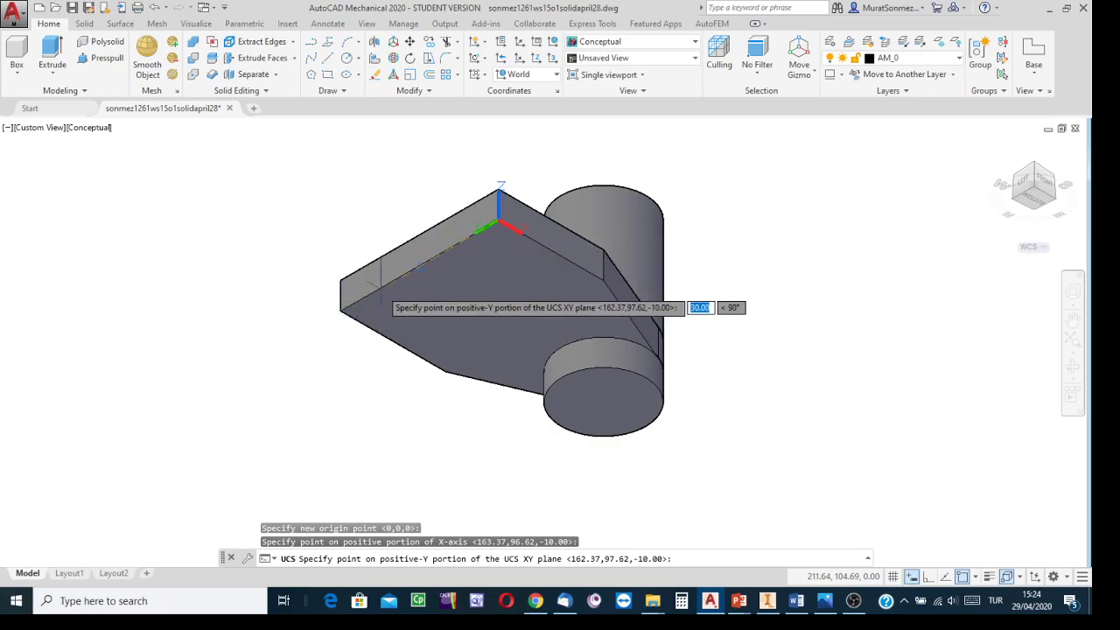
pyautogui.click(341, 311)
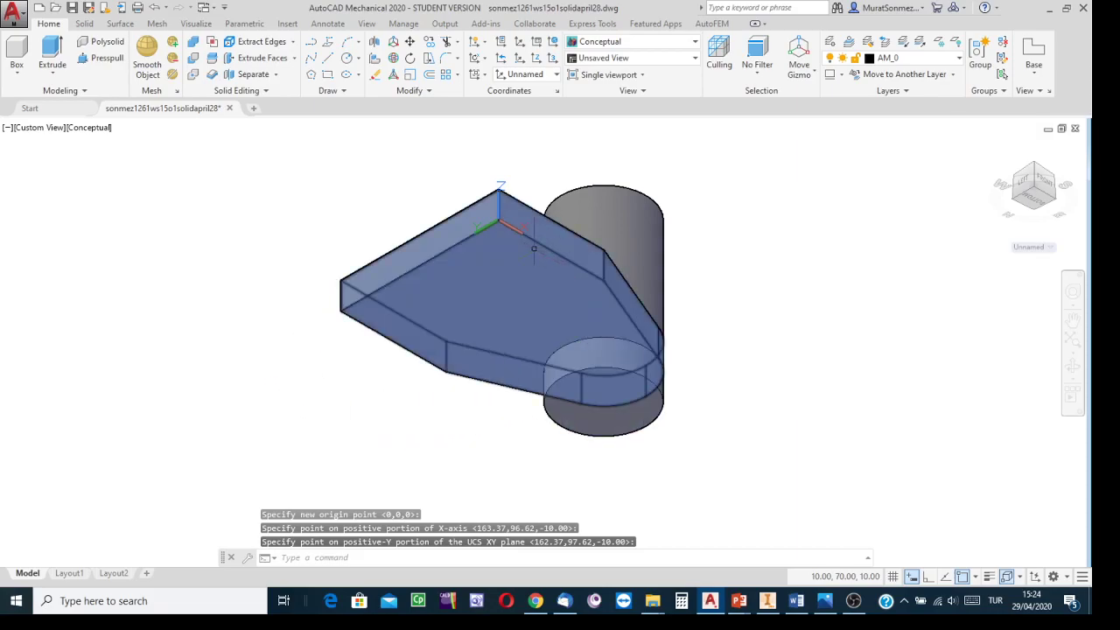
# Step: Draw a 10 by 60 rectangle on the plate face starting at the new UCS origin
pyautogui.scroll(2, 511, 228)
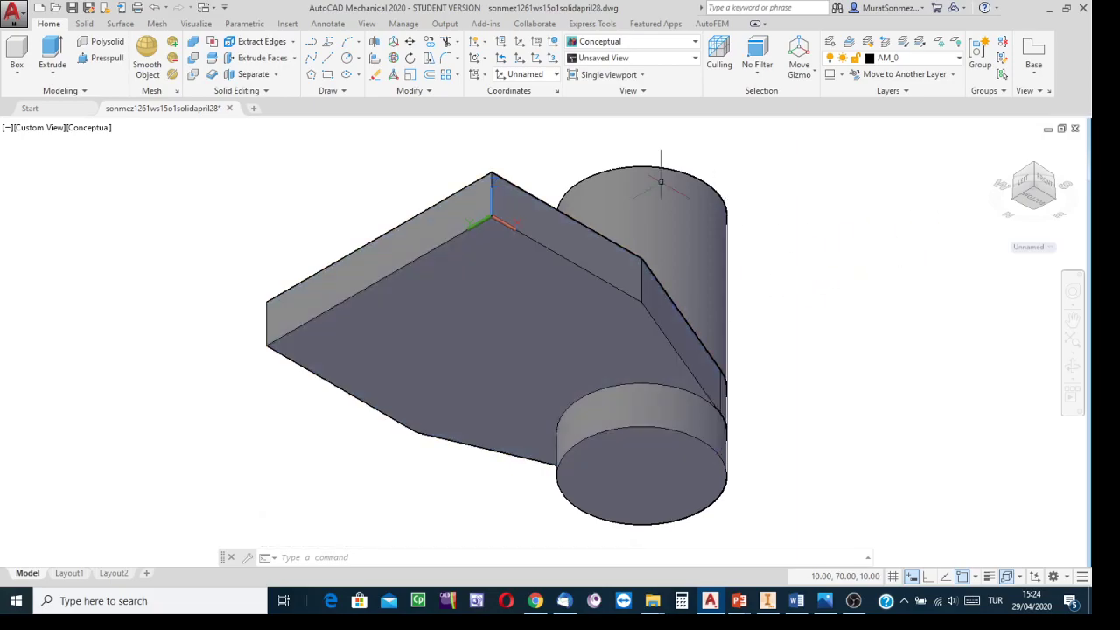
pyautogui.click(328, 75)
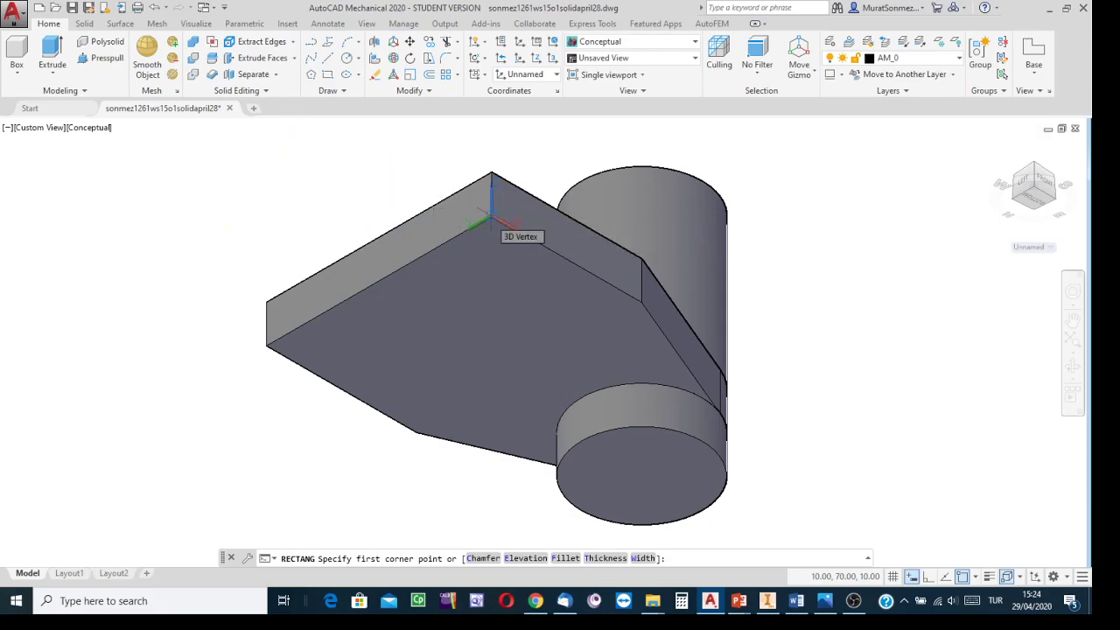
pyautogui.click(491, 219)
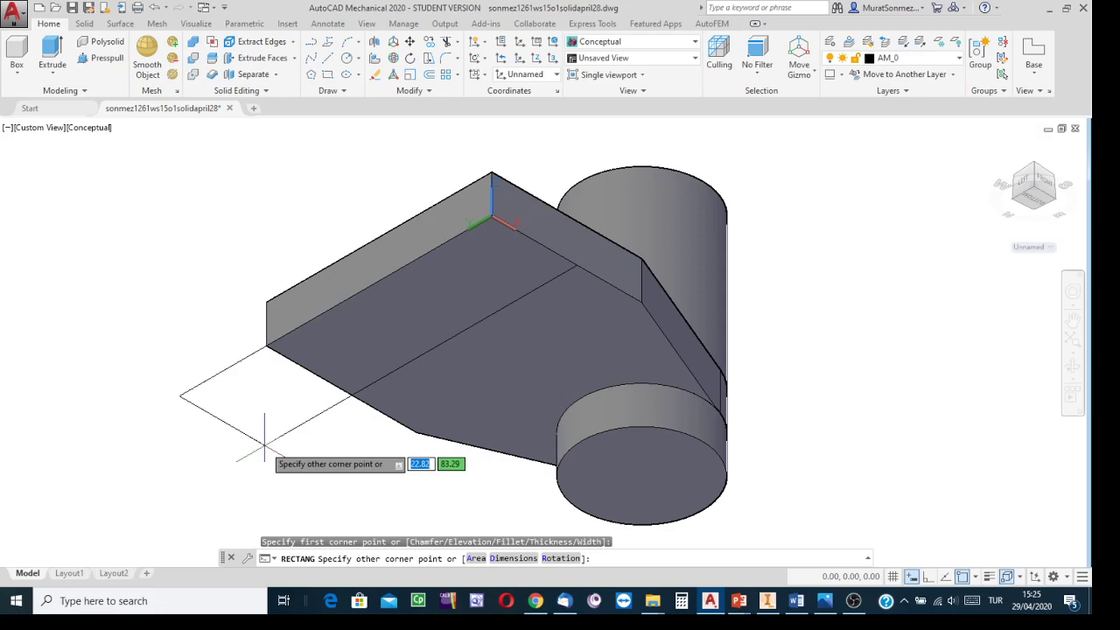
pyautogui.write('10')
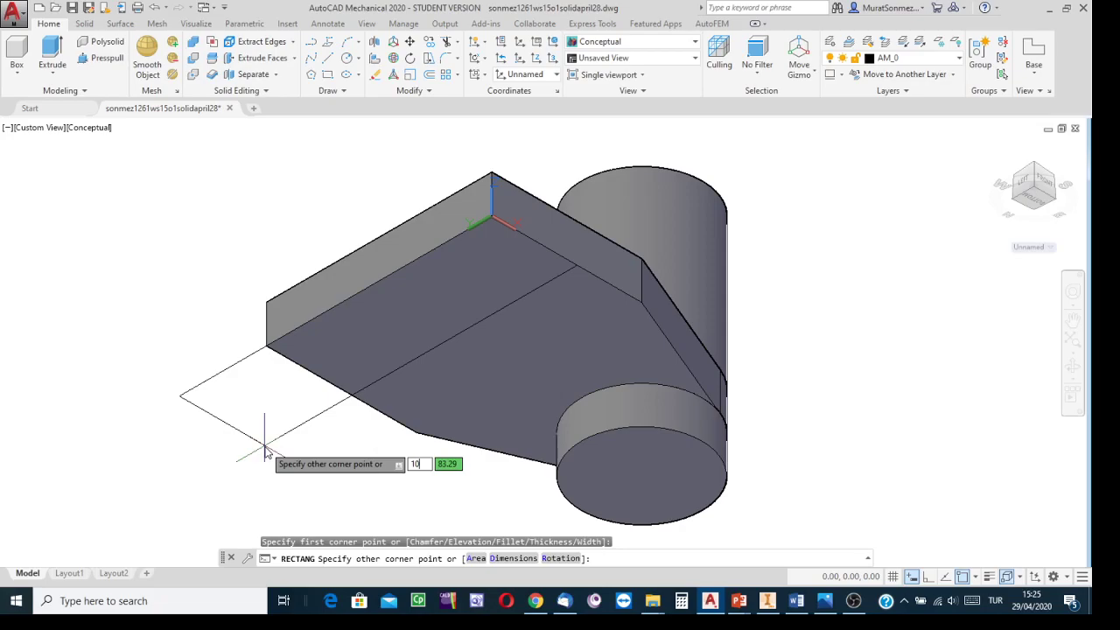
pyautogui.press('Tab')
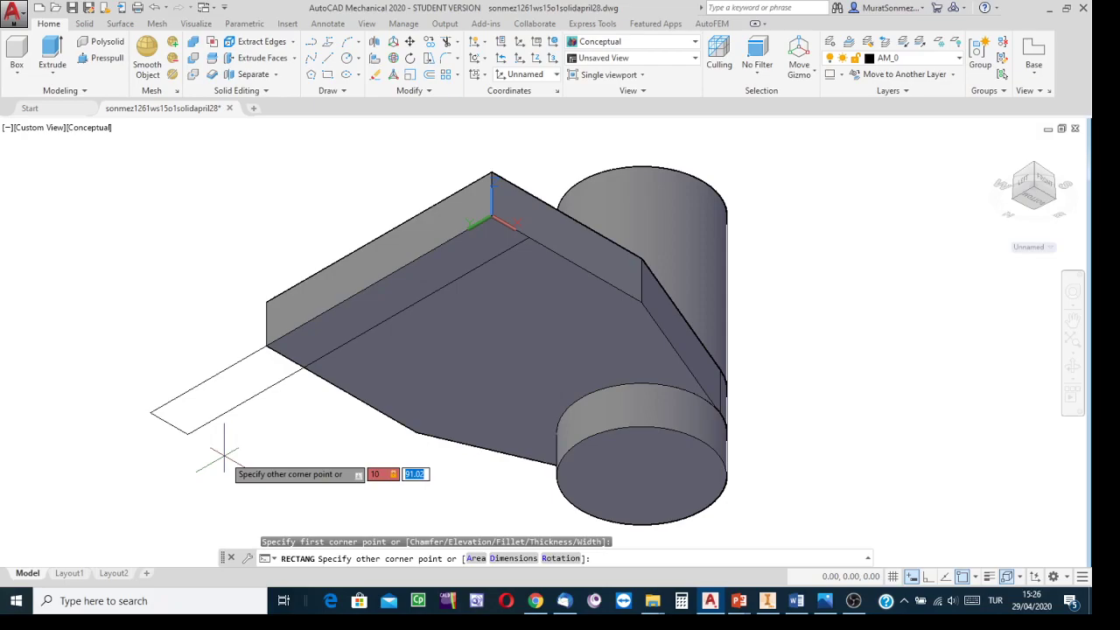
pyautogui.write('60')
pyautogui.press('Return')
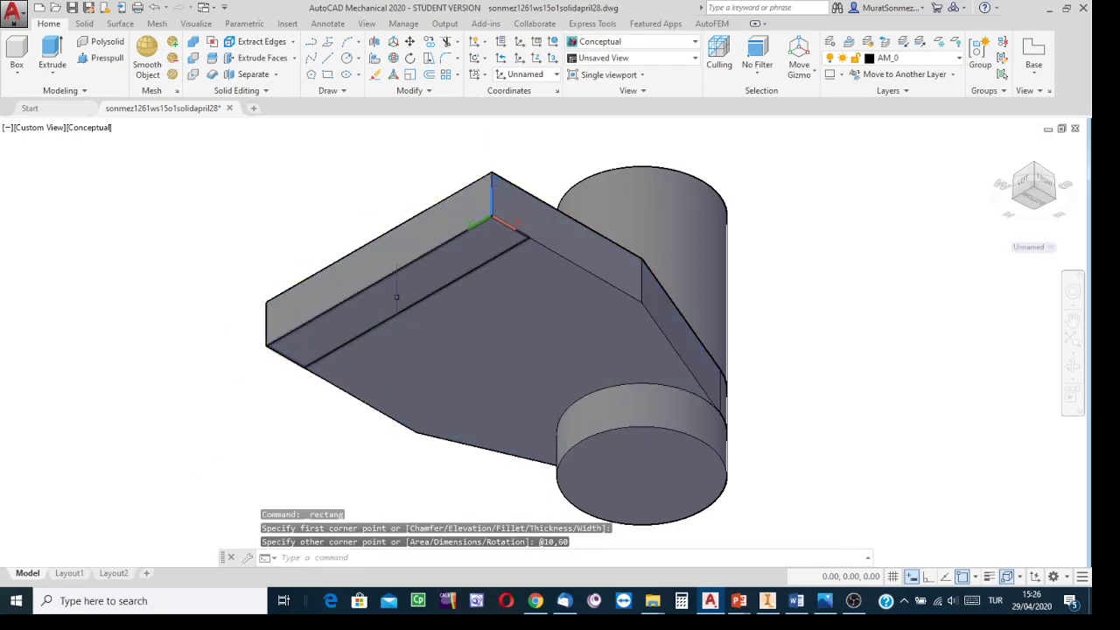
# Step: Extrude the rectangle to a height of 20, temporarily viewing the model in Wireframe style
pyautogui.click(52, 46)
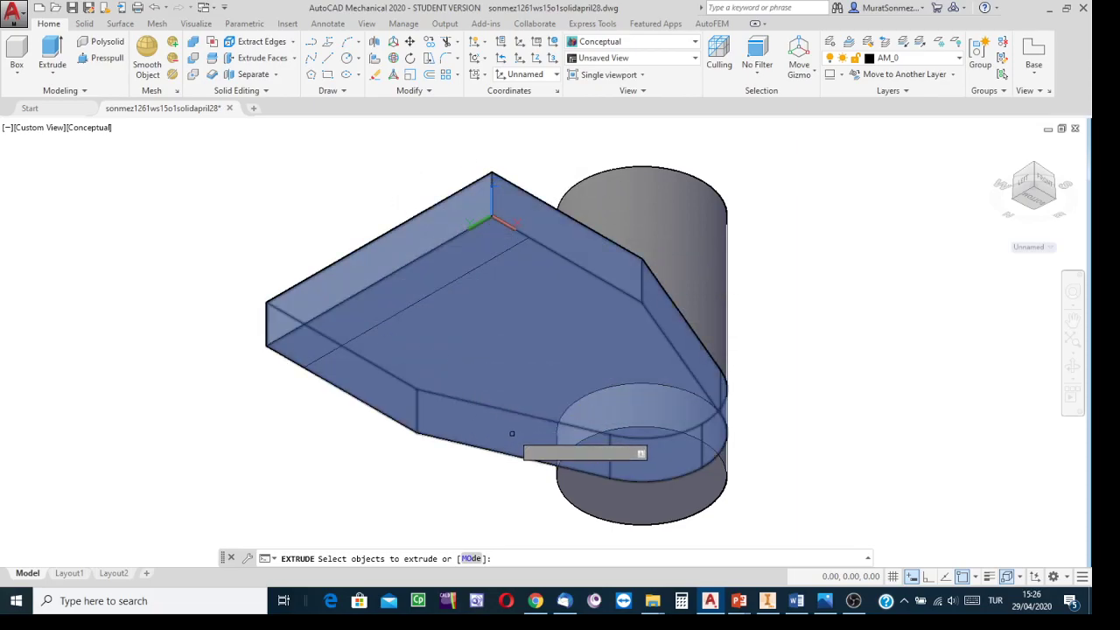
pyautogui.click(696, 42)
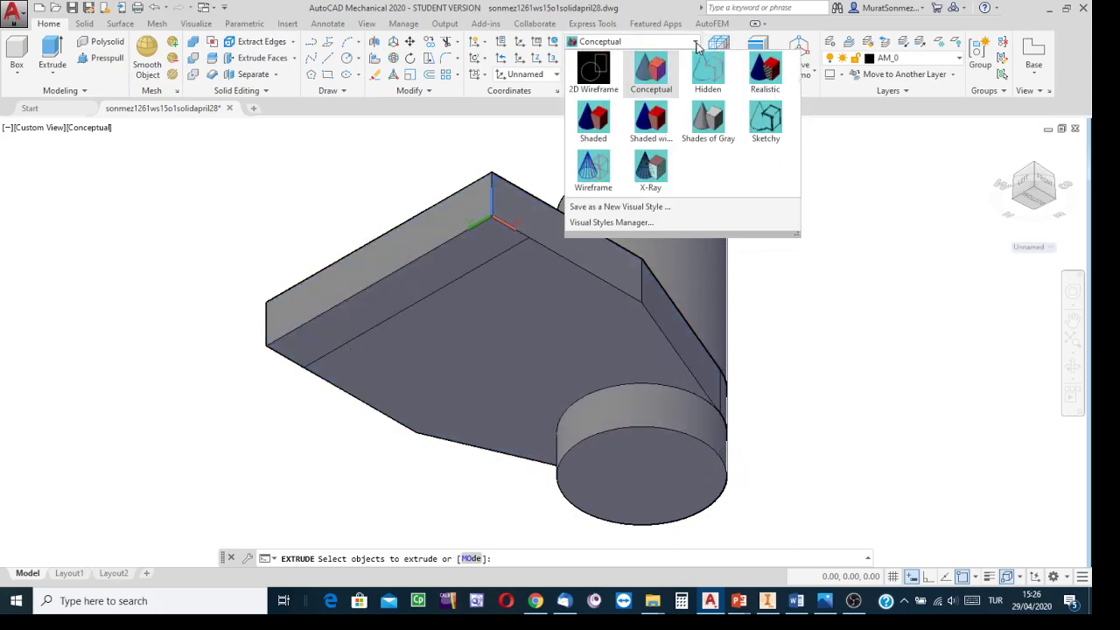
pyautogui.click(597, 175)
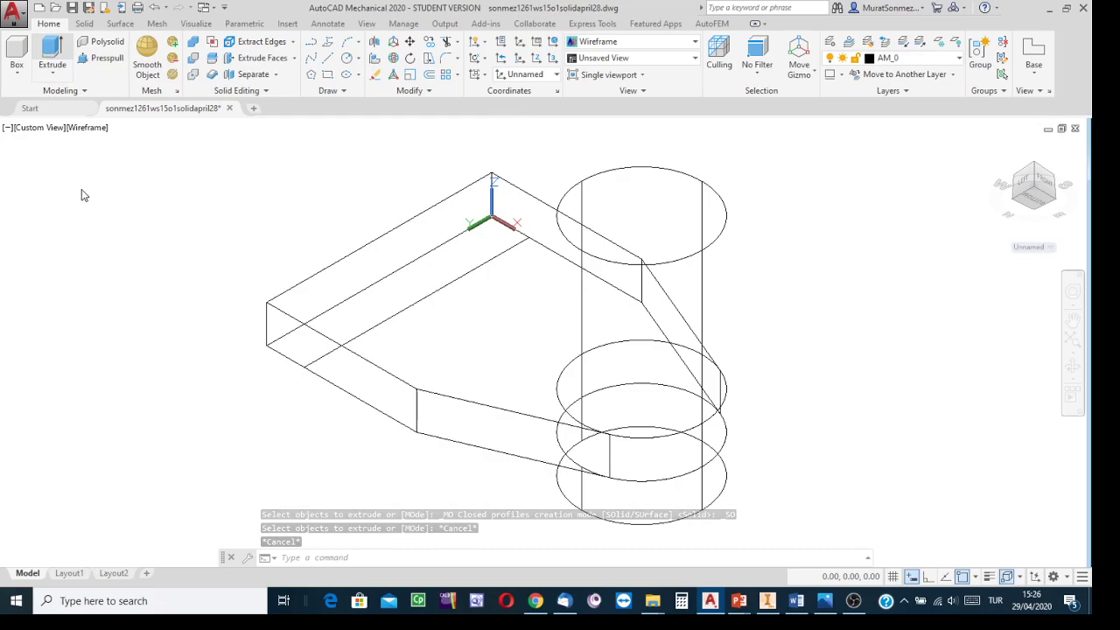
pyautogui.press('Return')
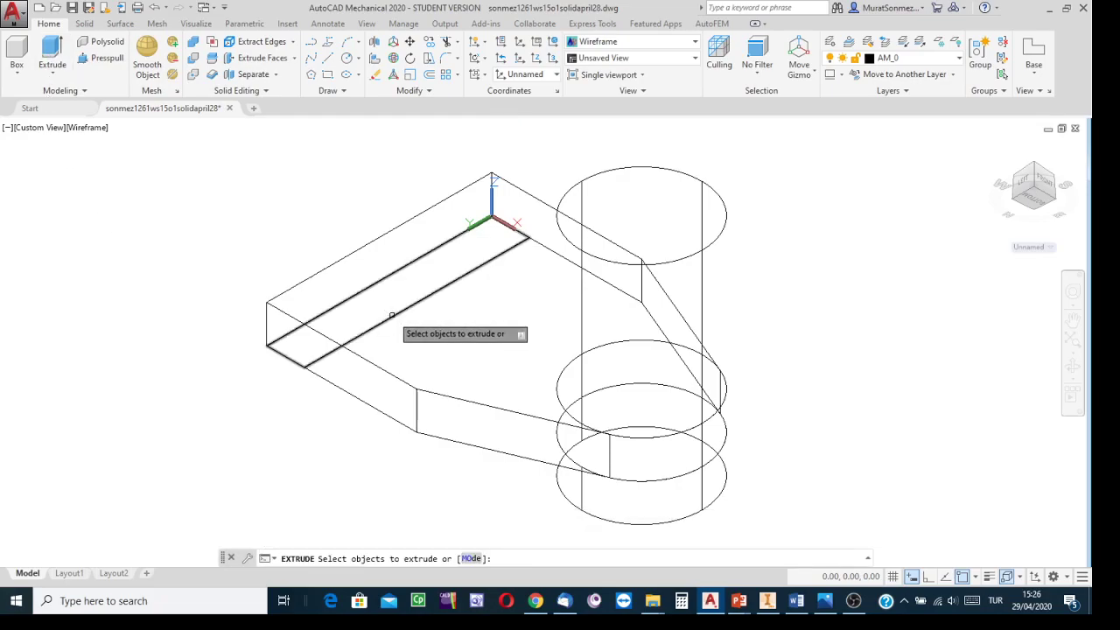
pyautogui.click(392, 316)
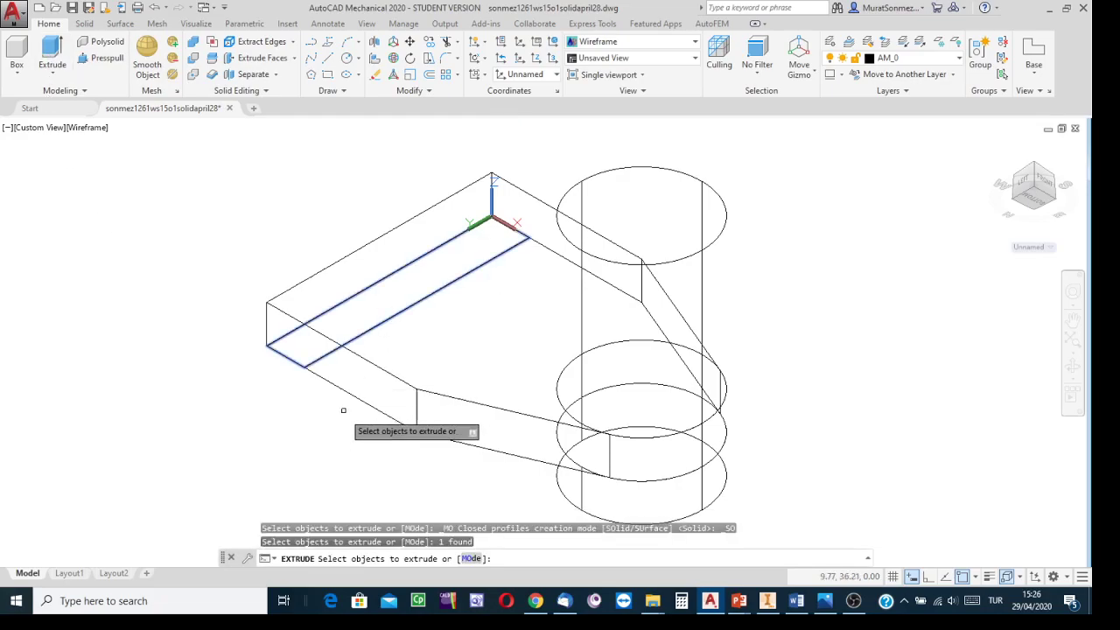
pyautogui.press('Return')
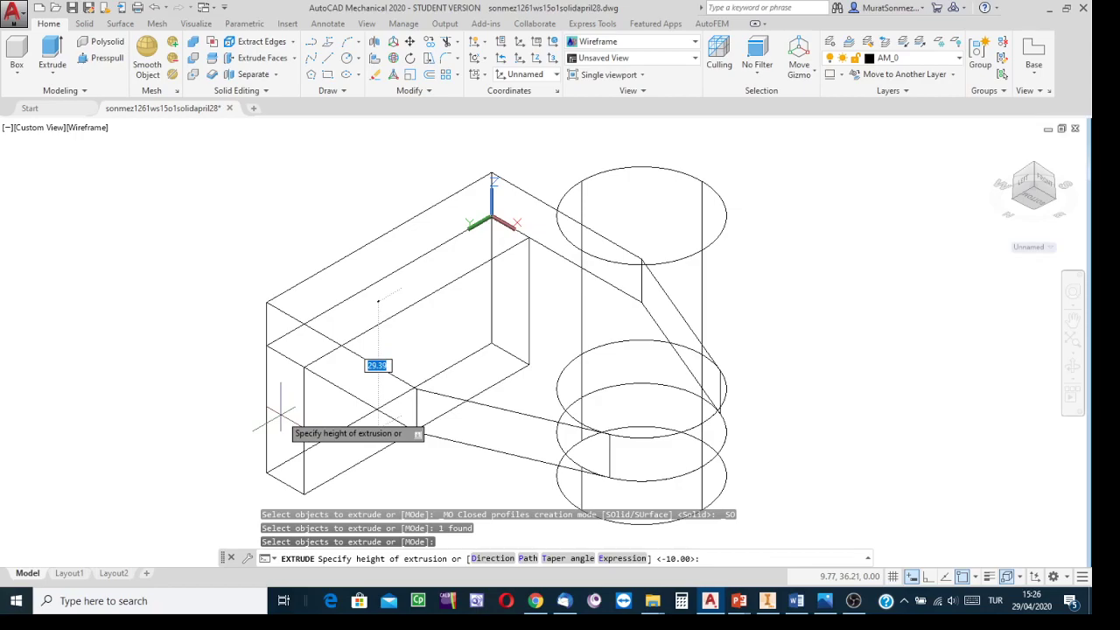
pyautogui.write('20')
pyautogui.press('Return')
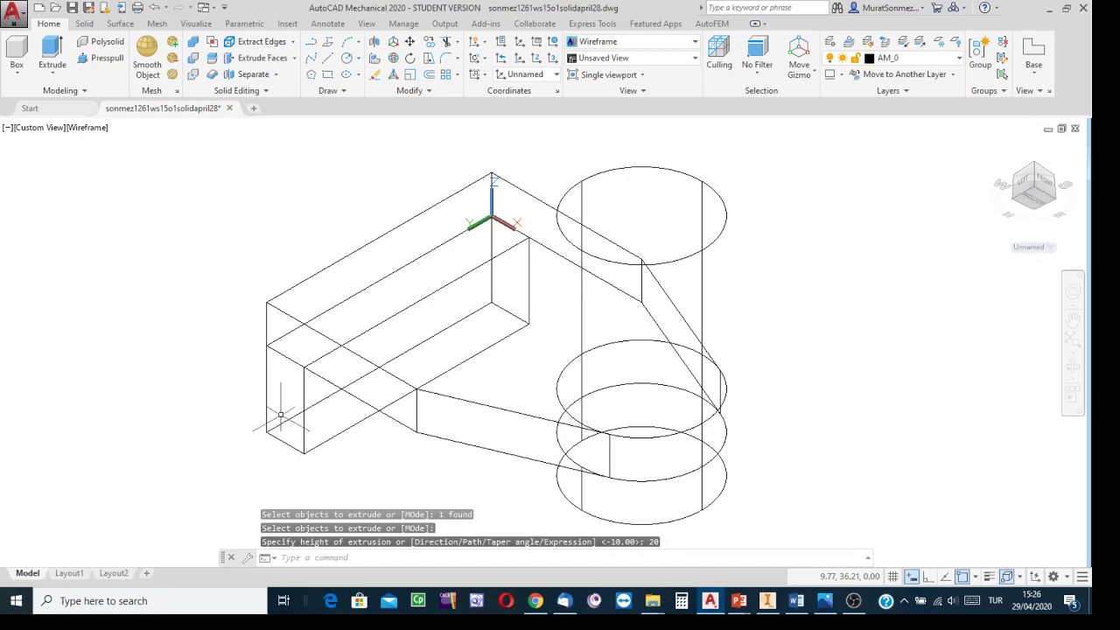
pyautogui.click(697, 42)
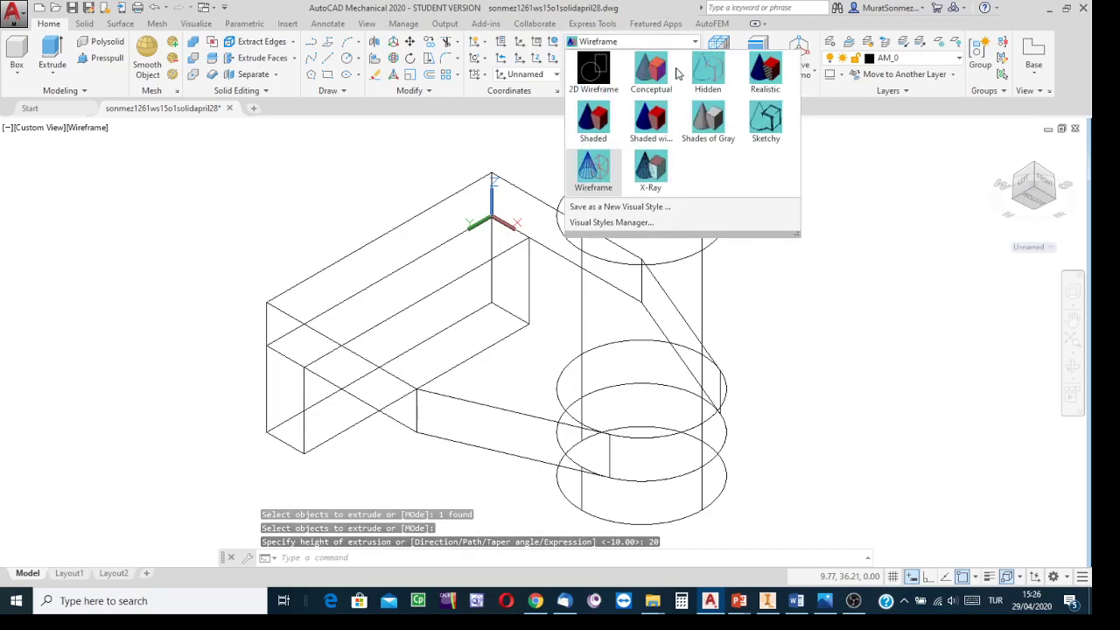
pyautogui.click(656, 100)
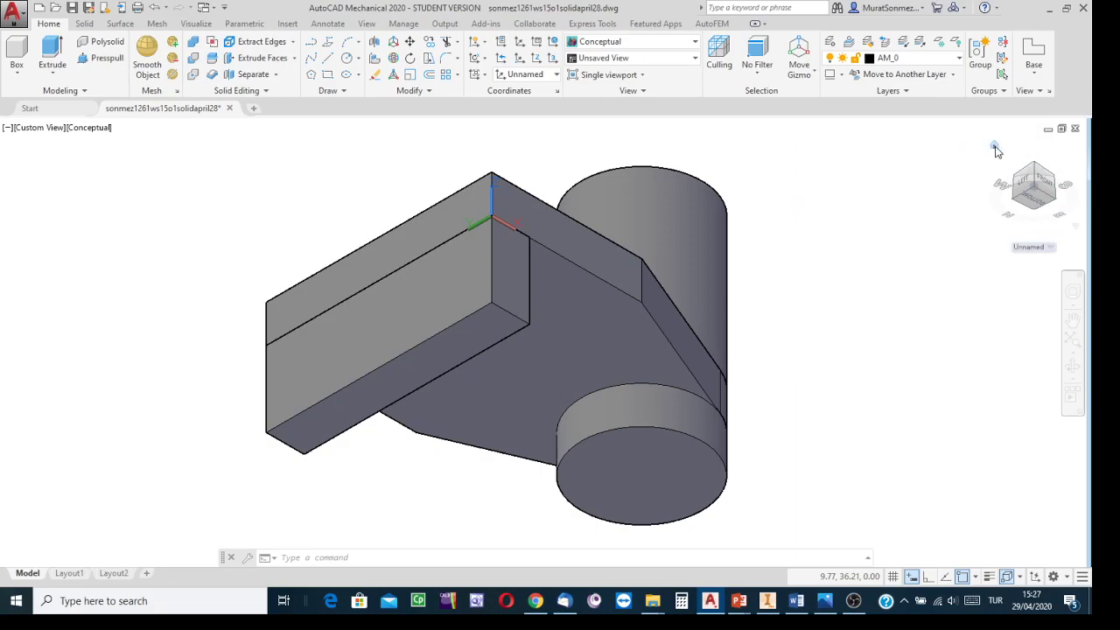
# Step: Union the plate, both cylinders and the new block into a single solid
pyautogui.click(995, 147)
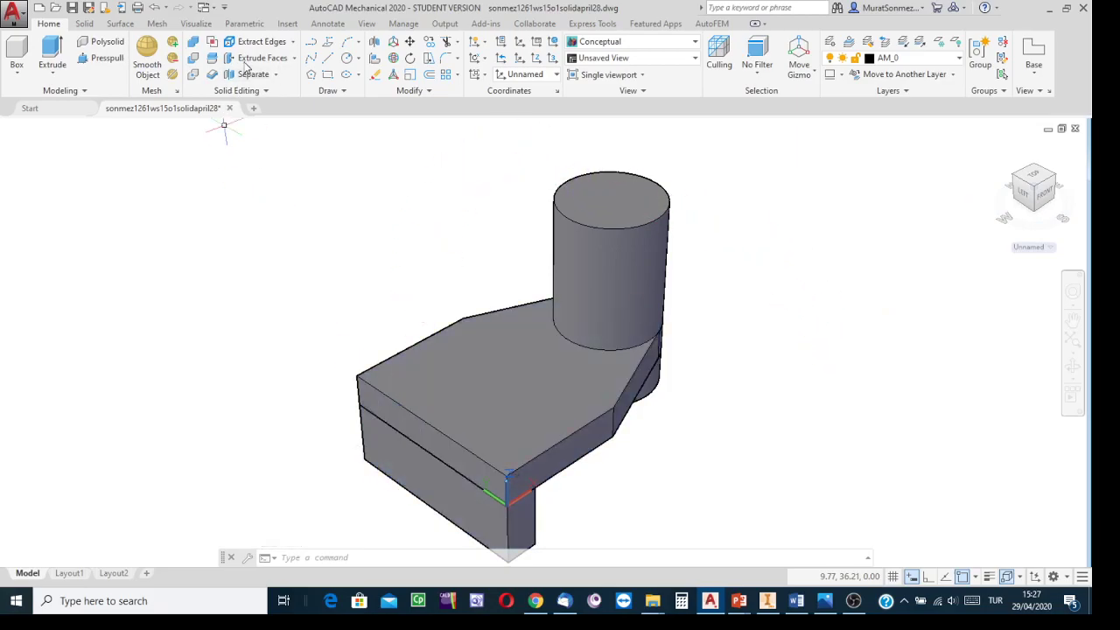
pyautogui.click(194, 42)
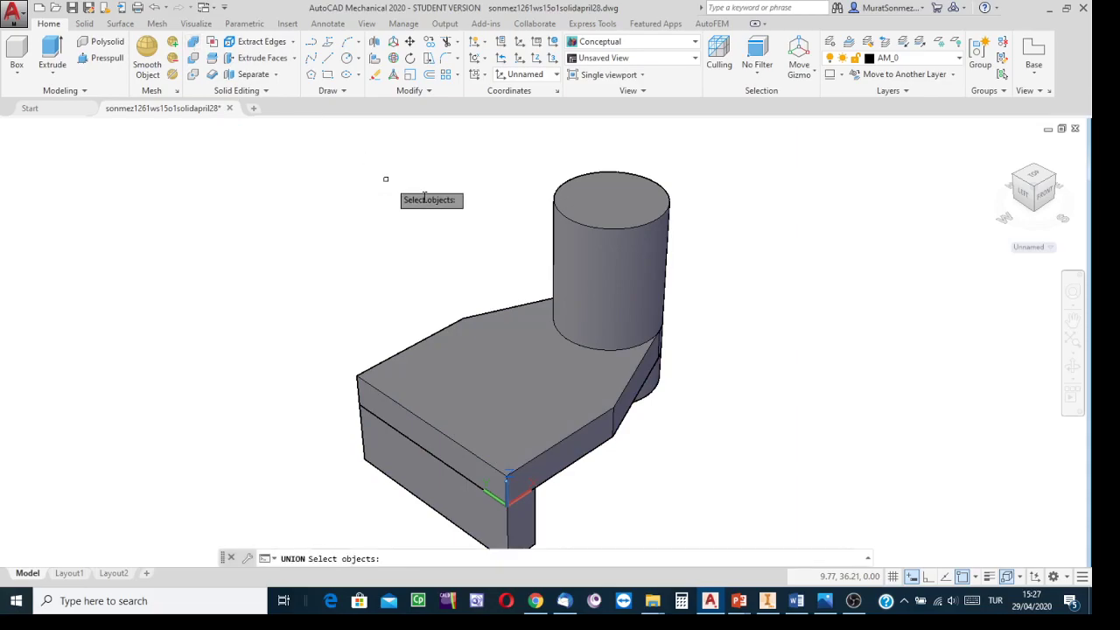
pyautogui.click(595, 210)
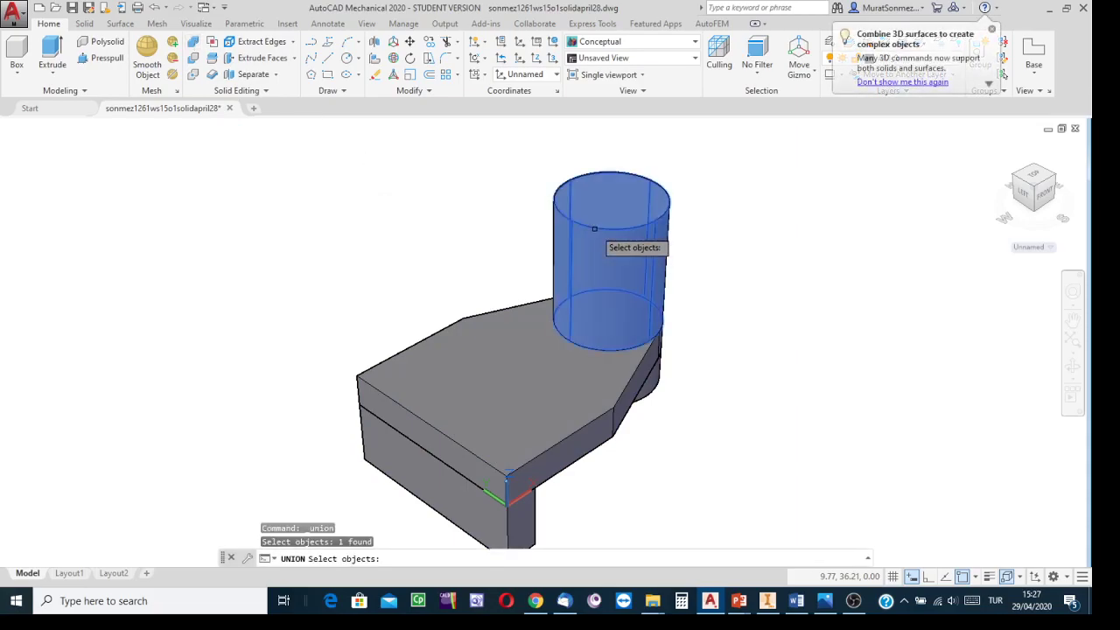
pyautogui.click(468, 321)
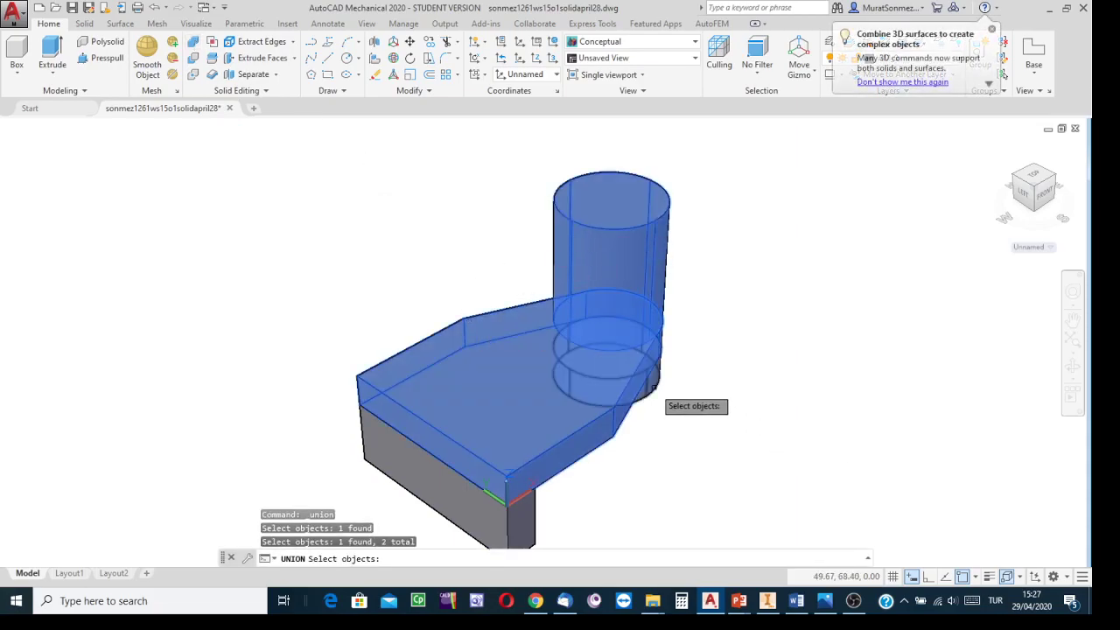
pyautogui.click(655, 388)
pyautogui.click(515, 523)
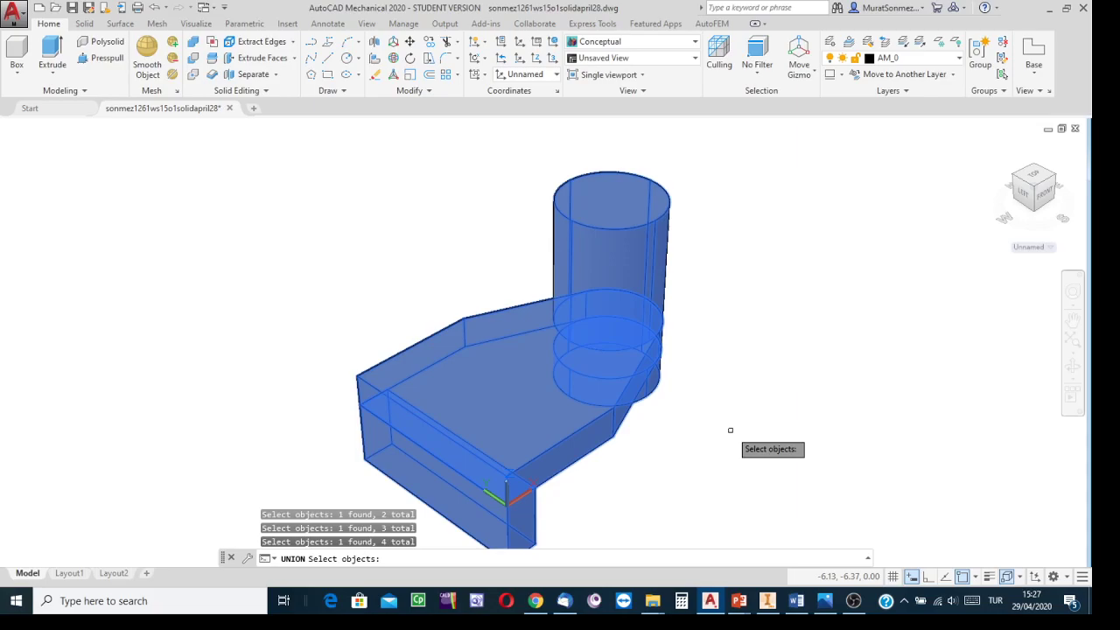
pyautogui.press('Return')
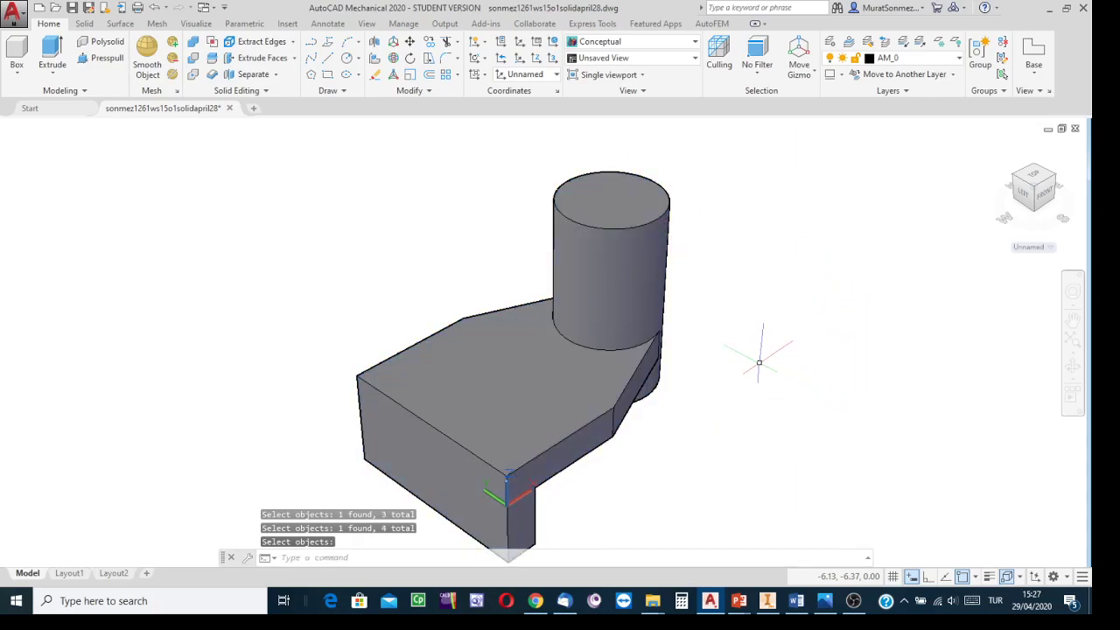
# Step: Orbit the model and consult the reference drawing for the remaining features
pyautogui.moveTo(756, 368); pyautogui.dragTo(753, 308, button='middle')
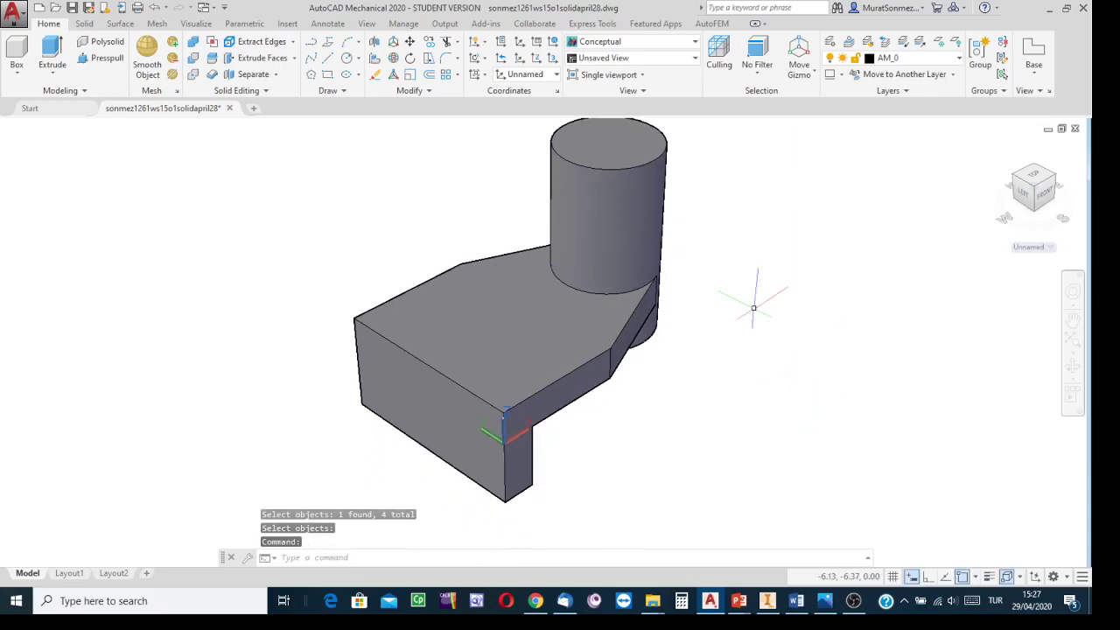
pyautogui.keyDown('shift'); pyautogui.moveTo(745, 318); pyautogui.dragTo(723, 393, button='middle'); pyautogui.keyUp('shift')
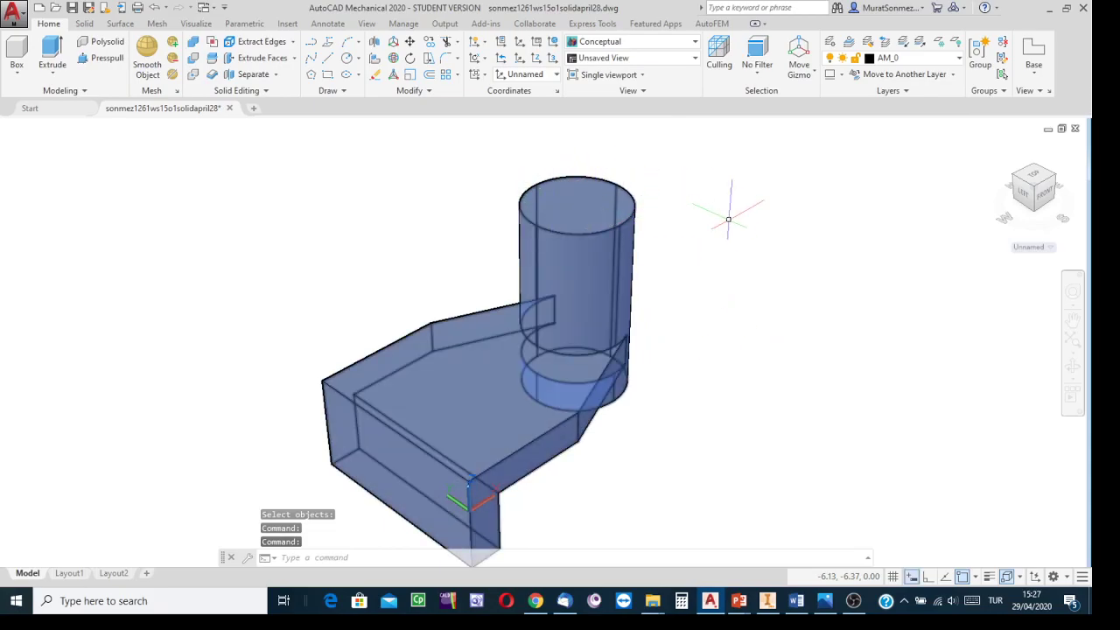
pyautogui.moveTo(790, 308); pyautogui.dragTo(703, 327, button='middle')
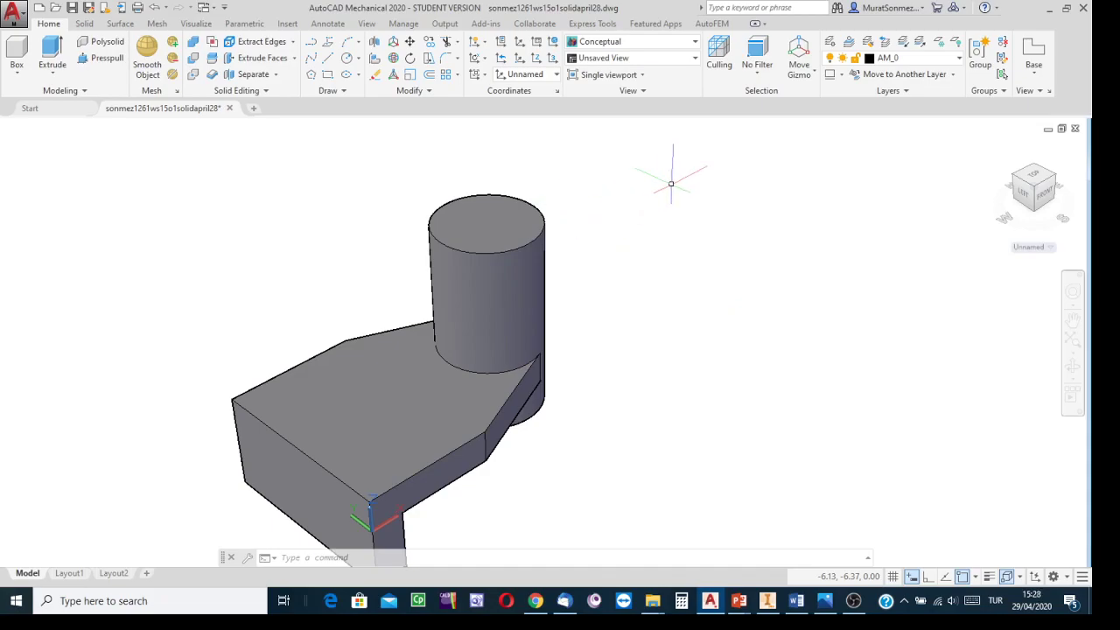
pyautogui.click(825, 600)
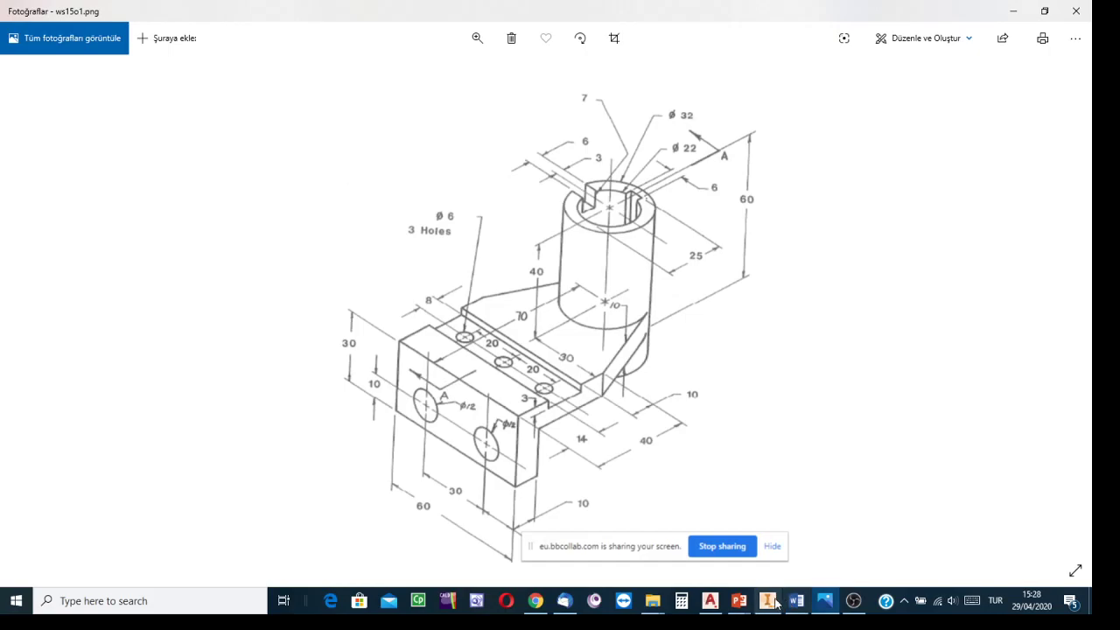
pyautogui.click(714, 601)
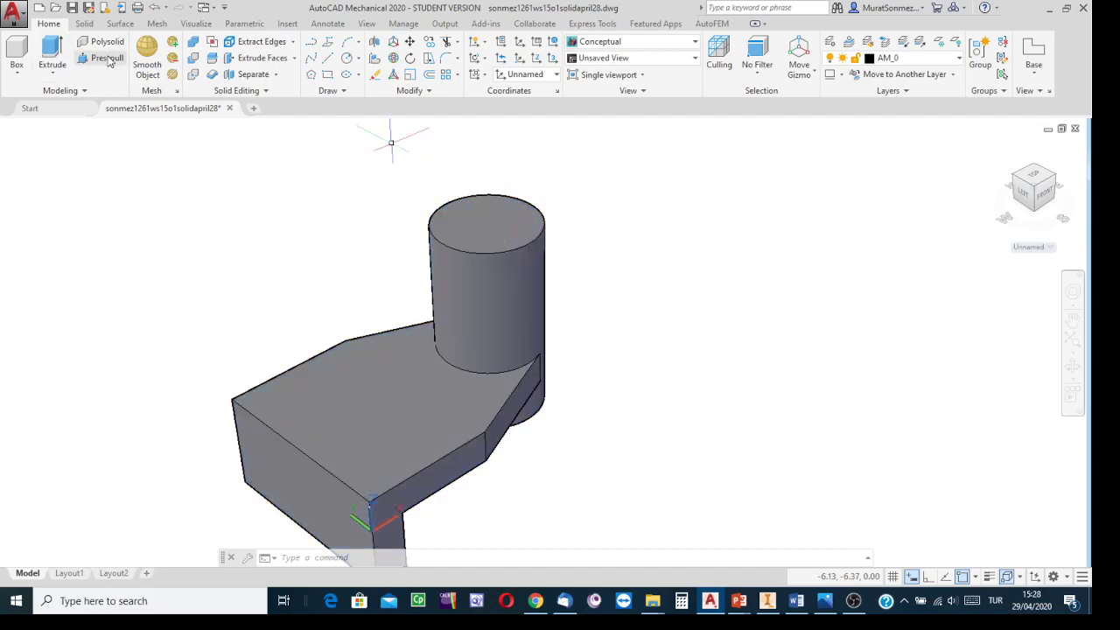
# Step: Draw a circle of diameter 22 centred on the top face of the tall cylinder
pyautogui.click(359, 63)
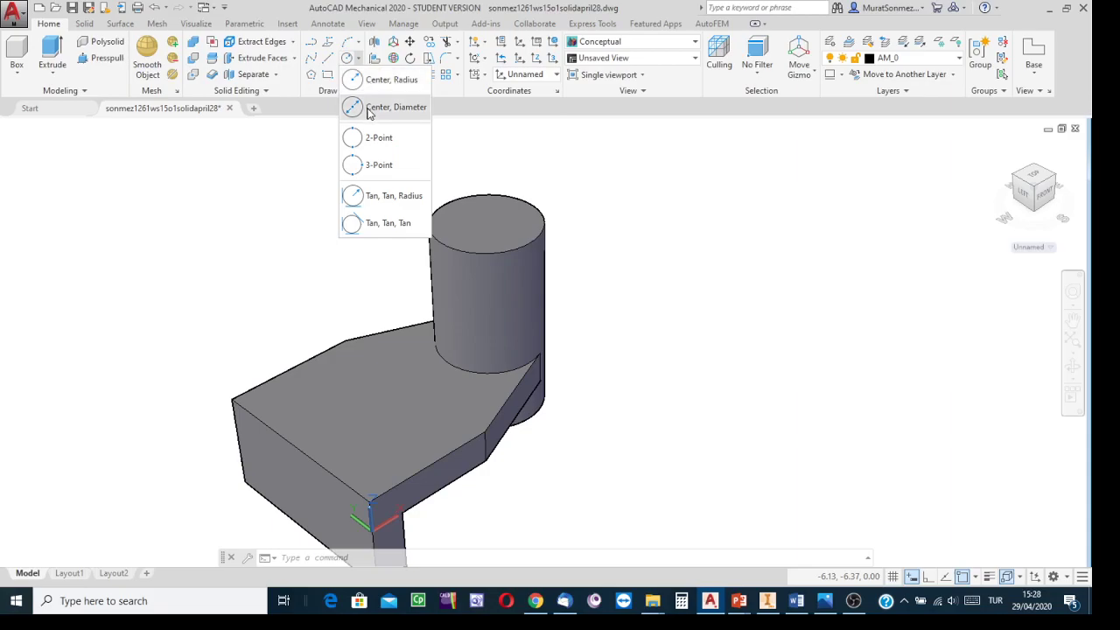
pyautogui.click(371, 112)
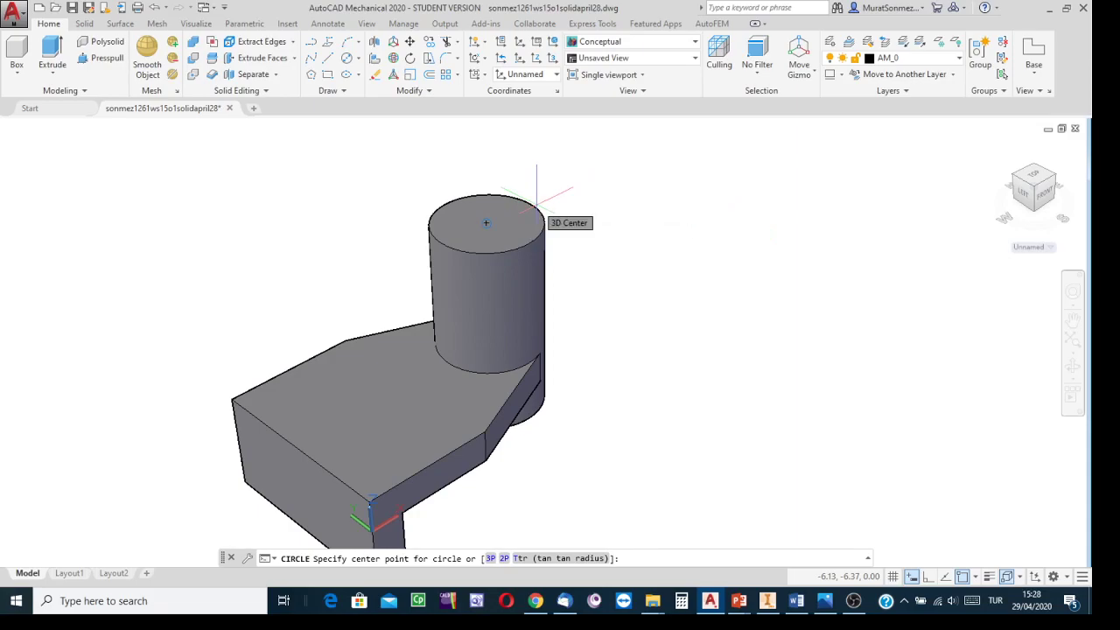
pyautogui.click(487, 226)
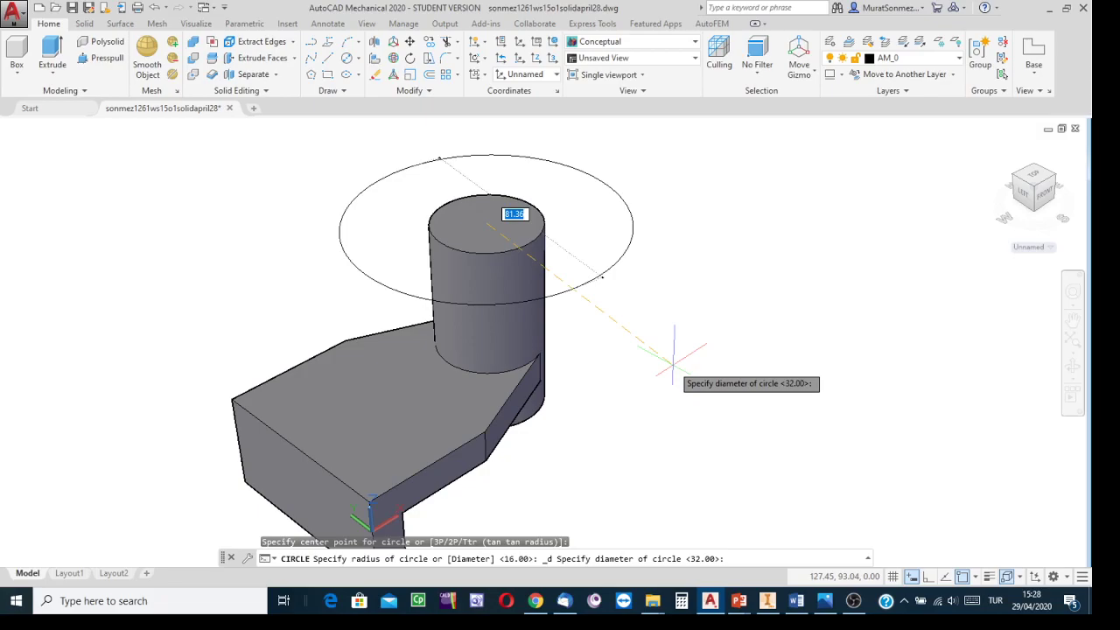
pyautogui.write('22')
pyautogui.press('Return')
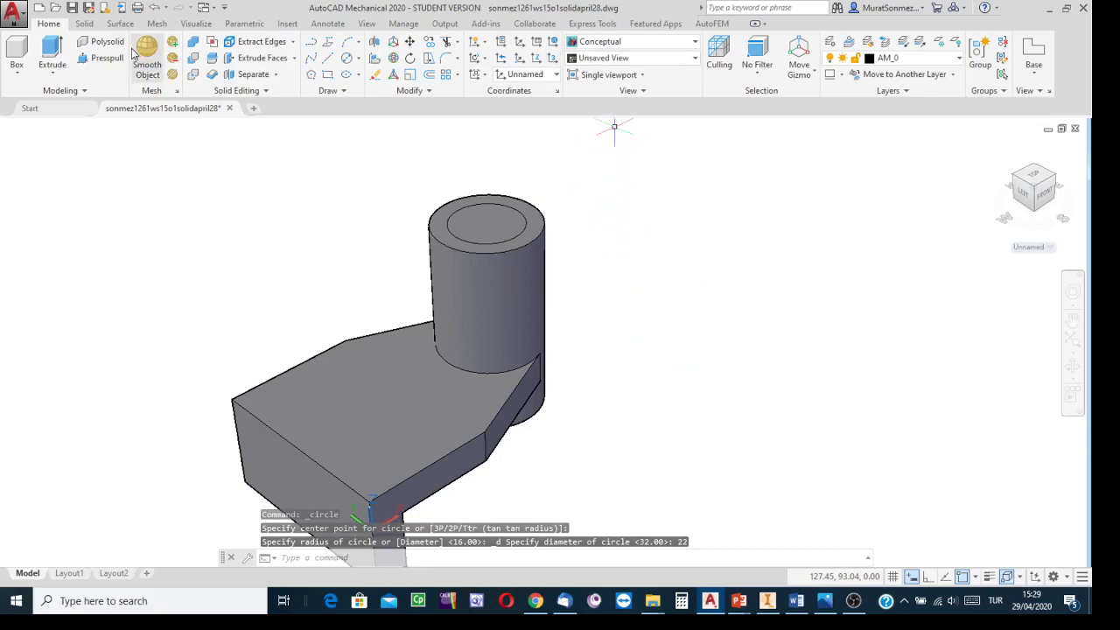
# Step: Extrude the 22 diameter circle downward through the full height of the cylinder
pyautogui.click(52, 53)
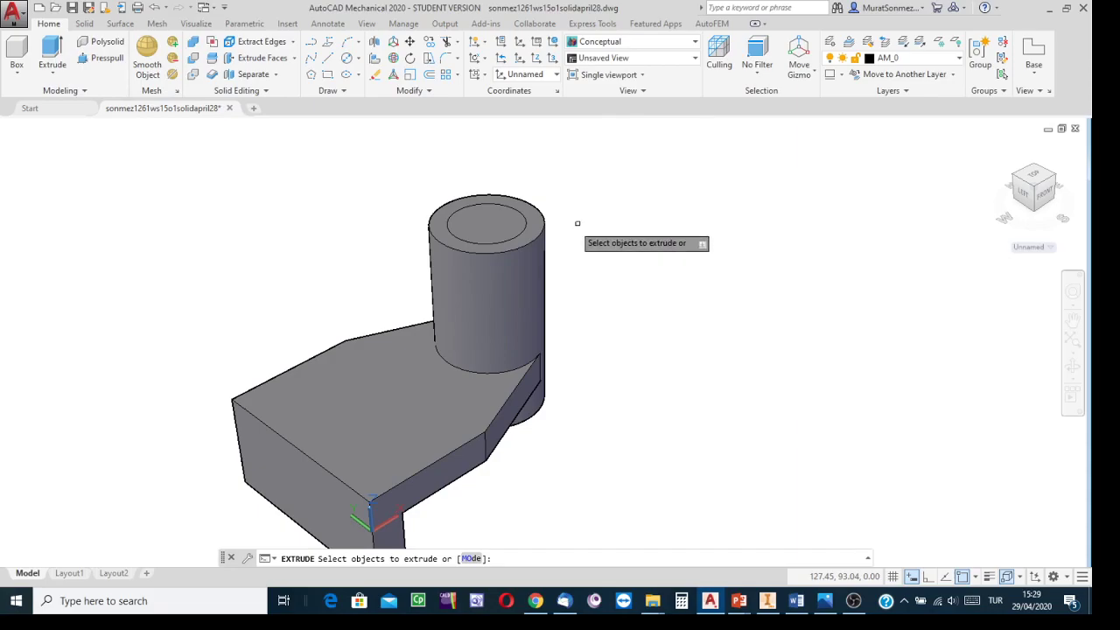
pyautogui.click(517, 232)
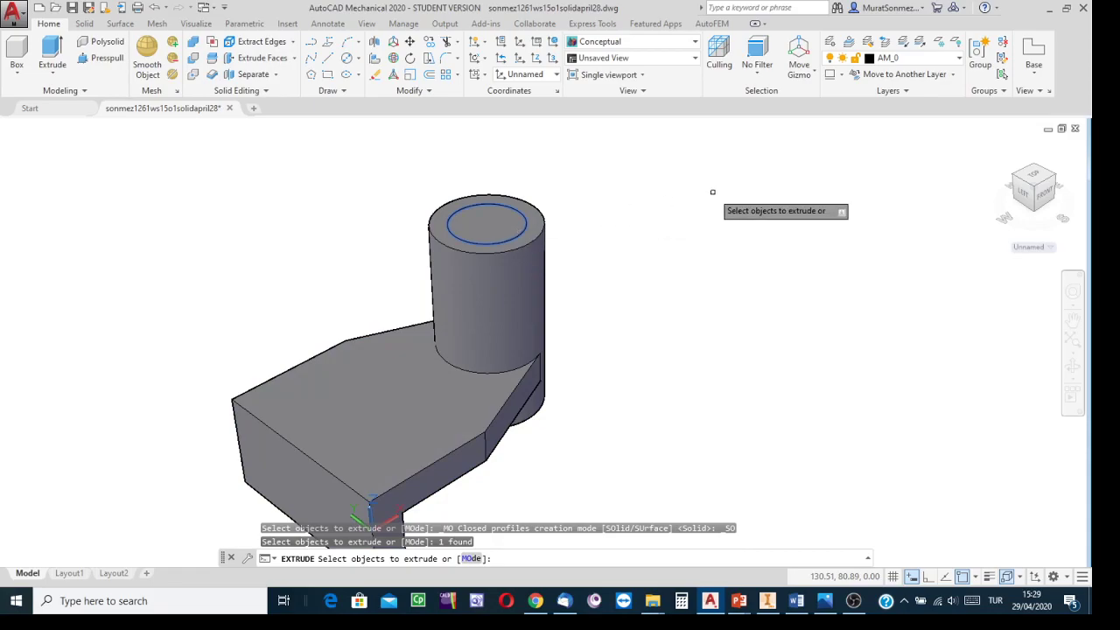
pyautogui.press('Return')
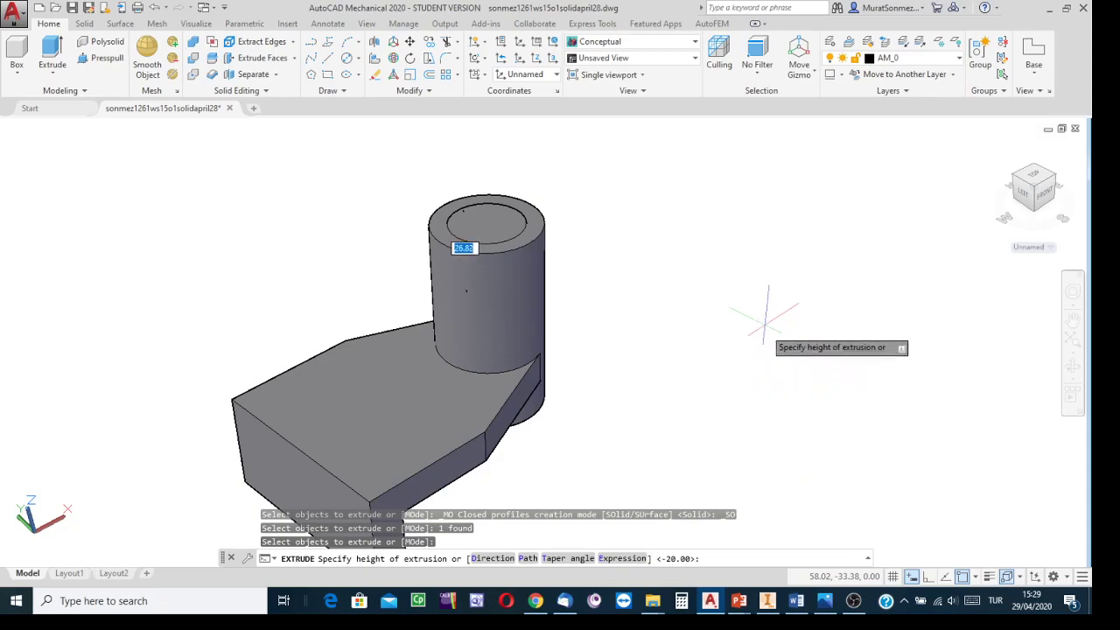
pyautogui.click(817, 500)
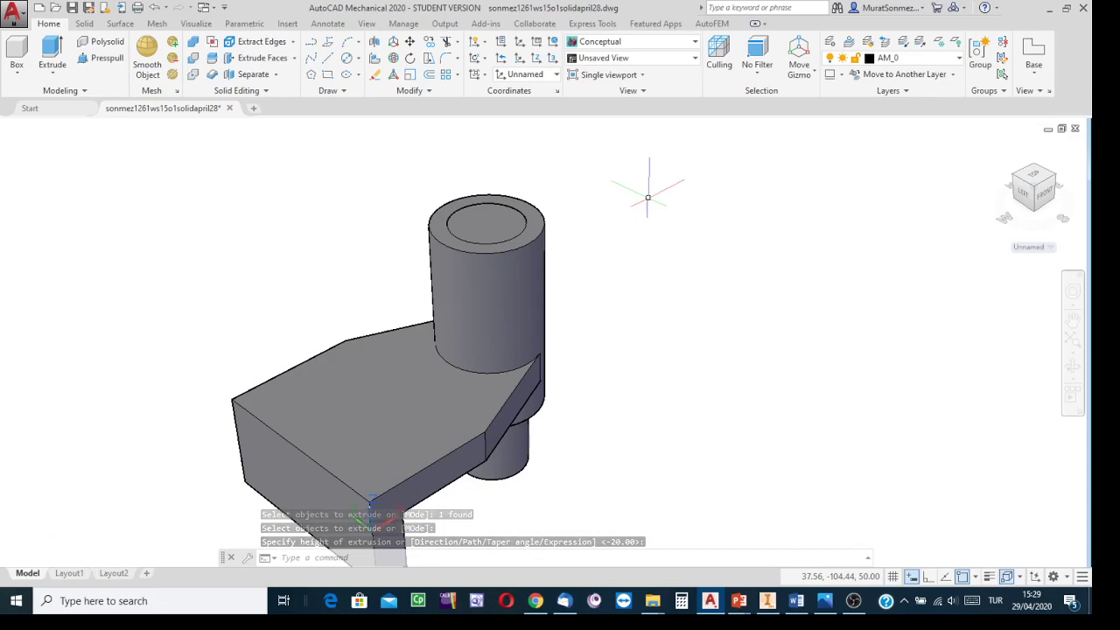
# Step: Subtract the new cylinder from the bracket solid to cut the through hole
pyautogui.click(193, 59)
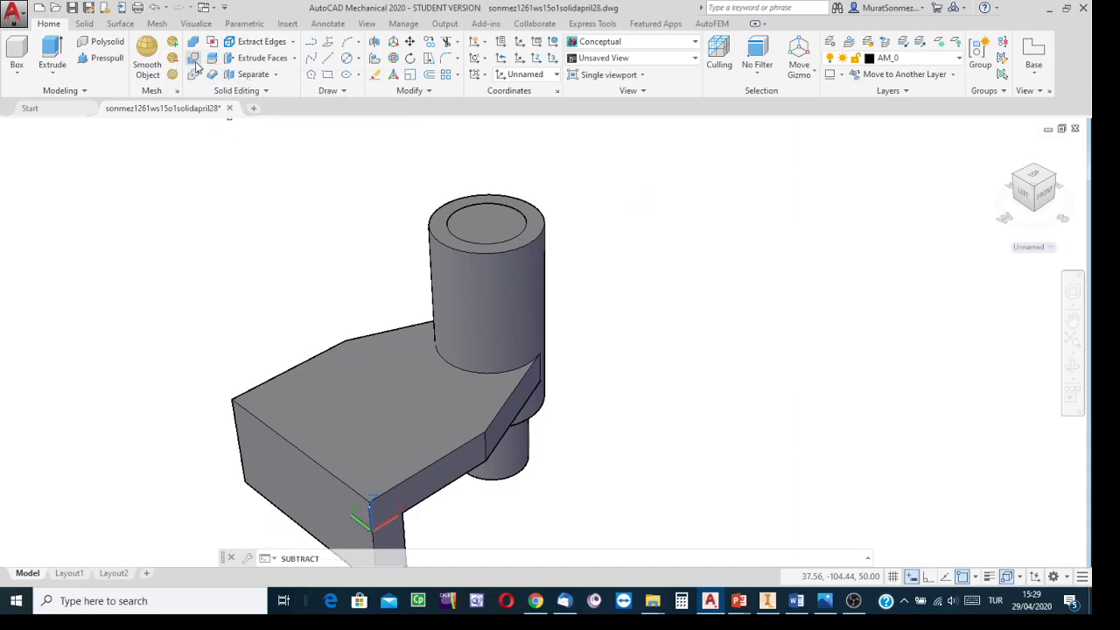
pyautogui.click(541, 219)
pyautogui.press('Return')
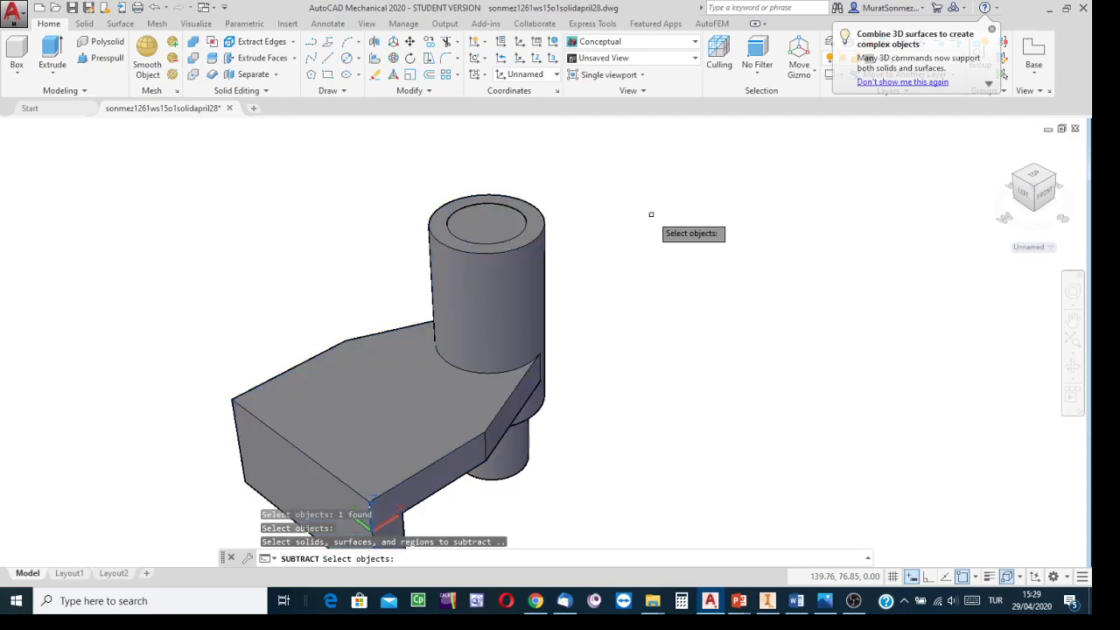
pyautogui.click(515, 473)
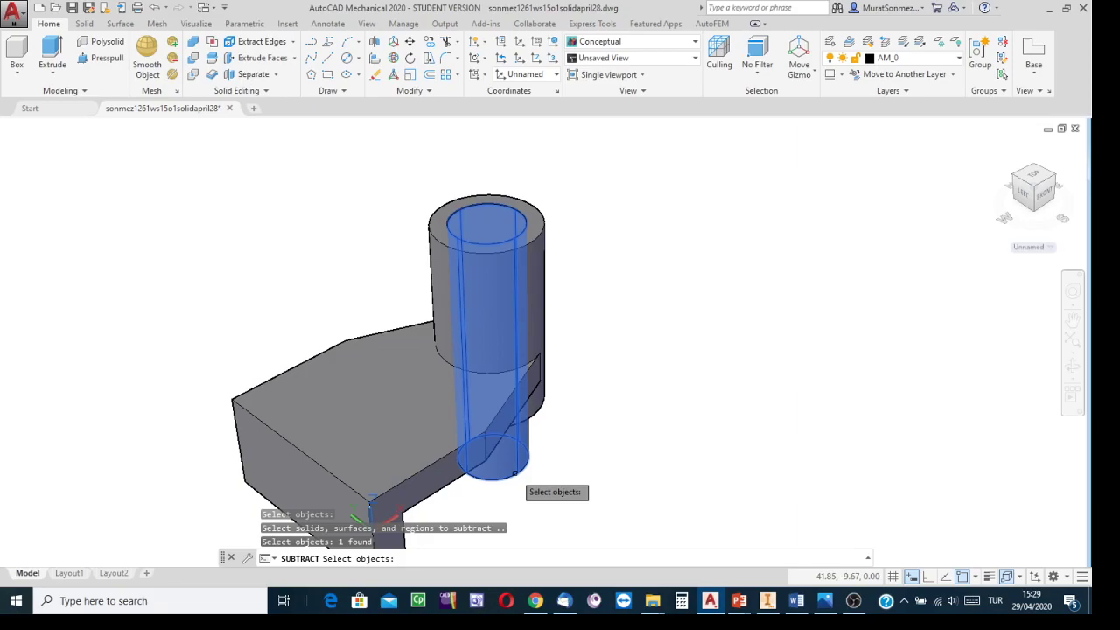
pyautogui.press('Return')
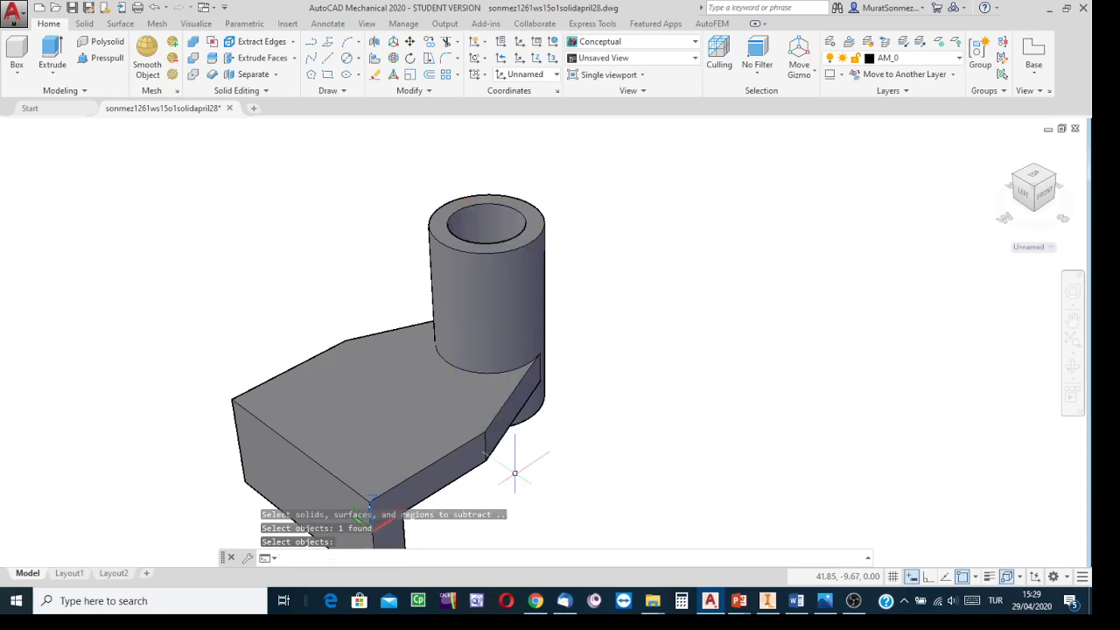
# Step: Orbit the model to inspect the new hole
pyautogui.click(1073, 366)
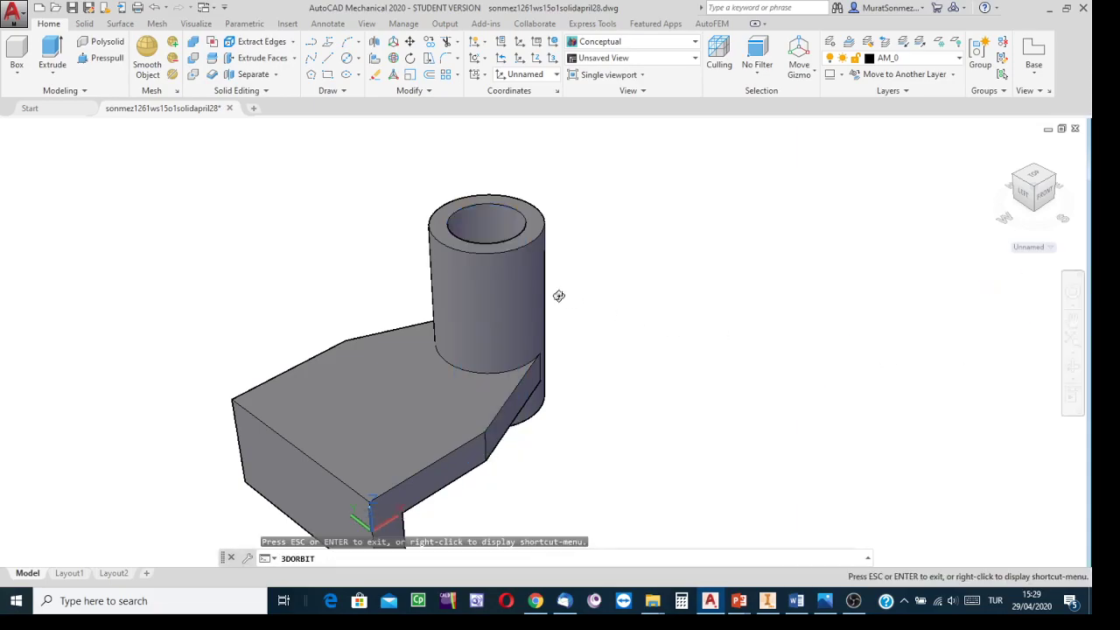
pyautogui.moveTo(512, 327); pyautogui.dragTo(595, 391)
pyautogui.moveTo(595, 390); pyautogui.dragTo(669, 340, button='middle')
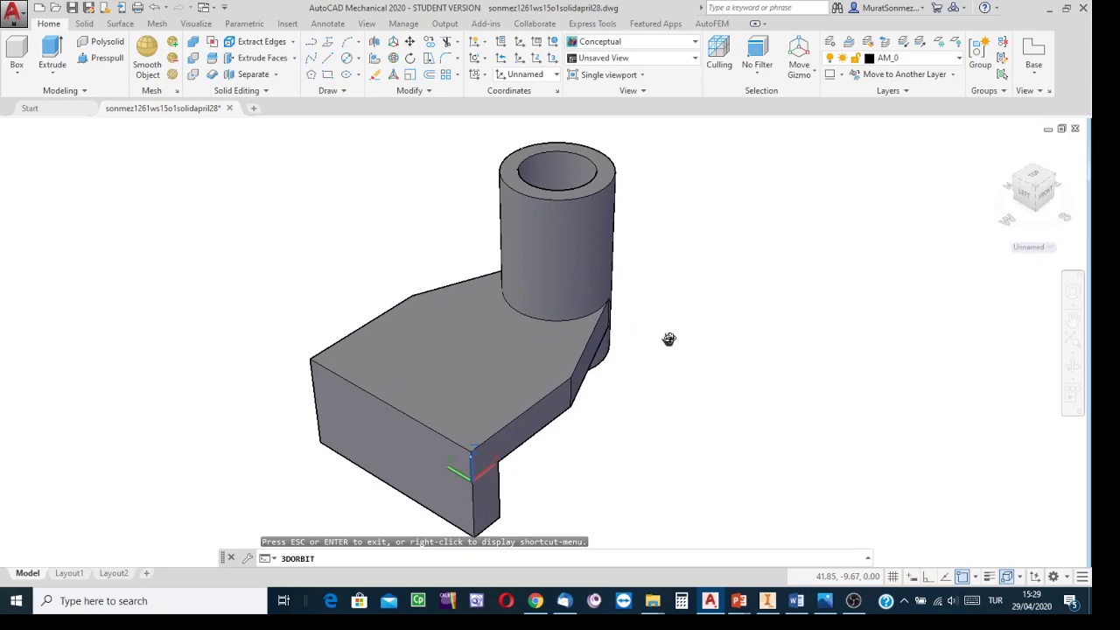
pyautogui.press('Escape')
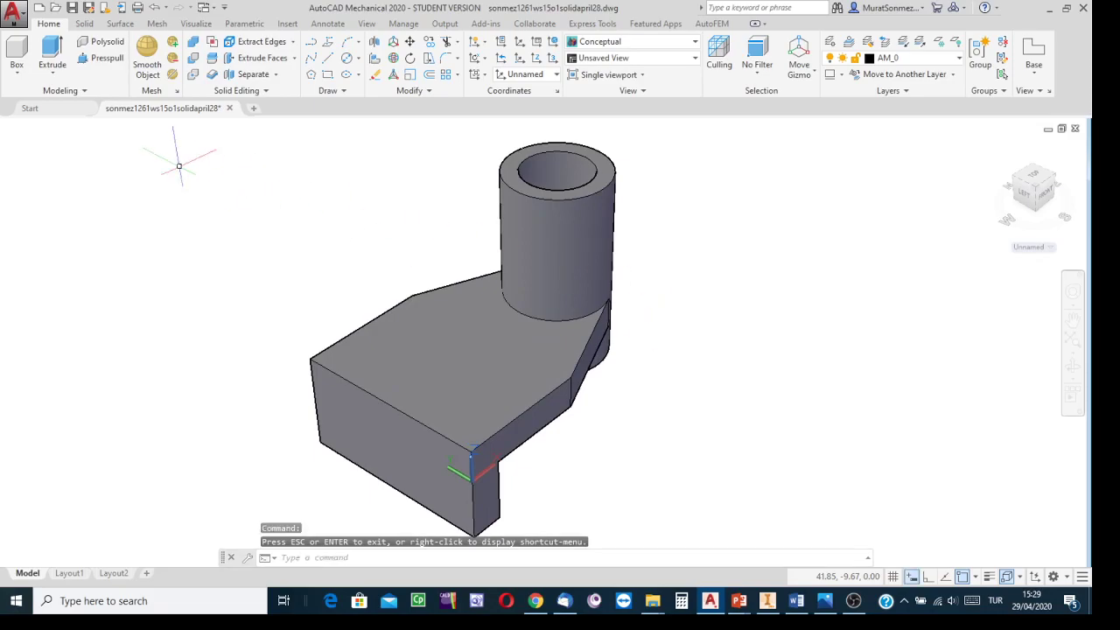
pyautogui.click(72, 7)
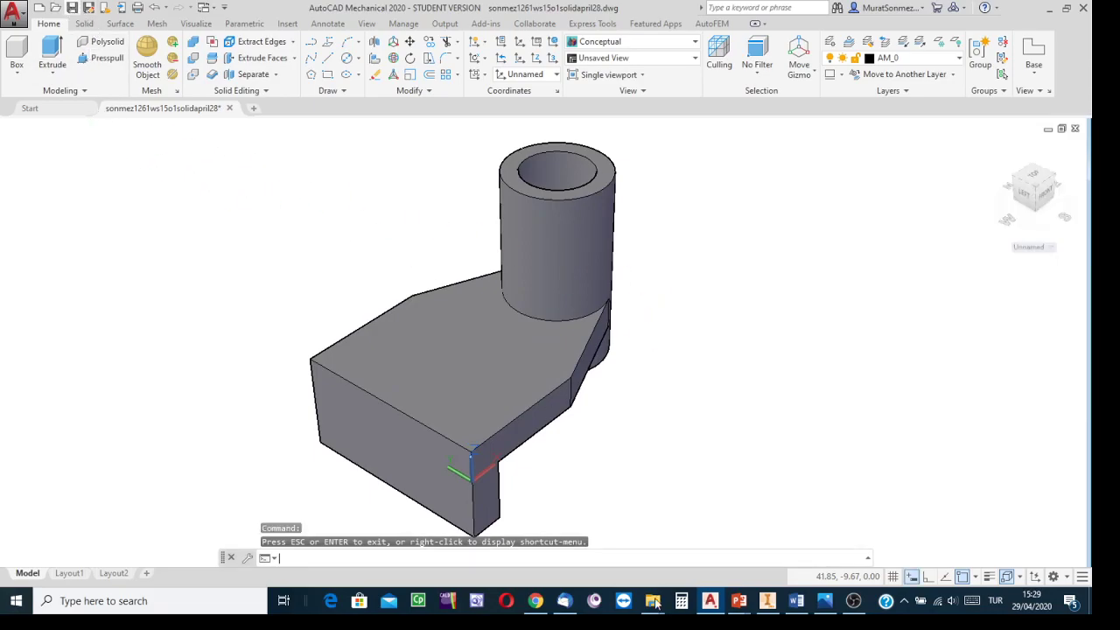
# Step: Switch to Inventor to examine the reference bracket model from the back and close up, then return
pyautogui.click(767, 601)
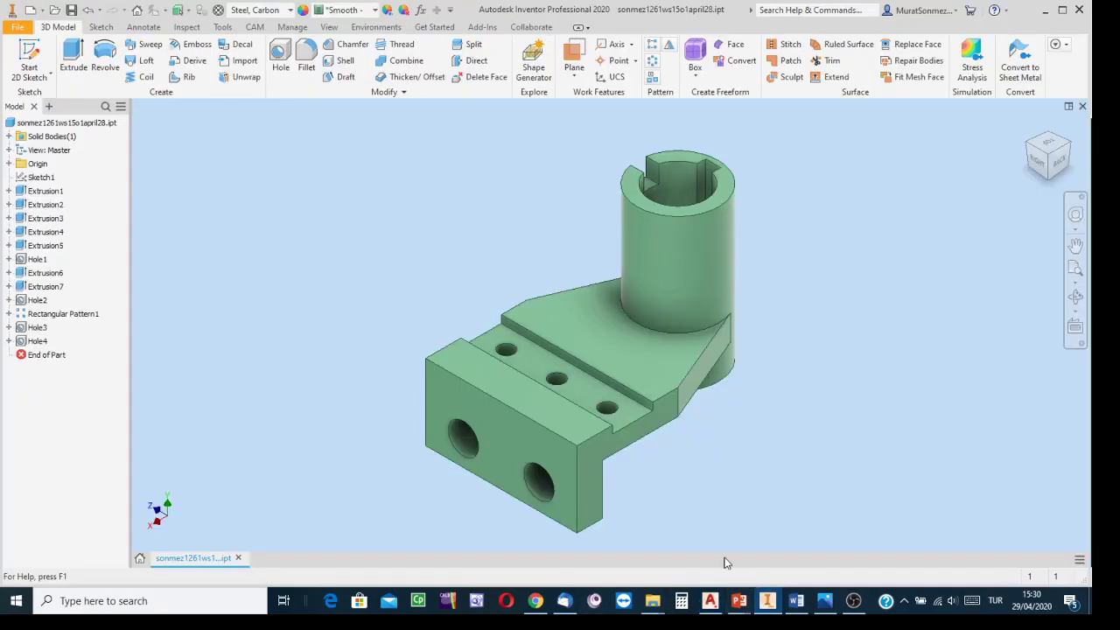
pyautogui.click(1063, 167)
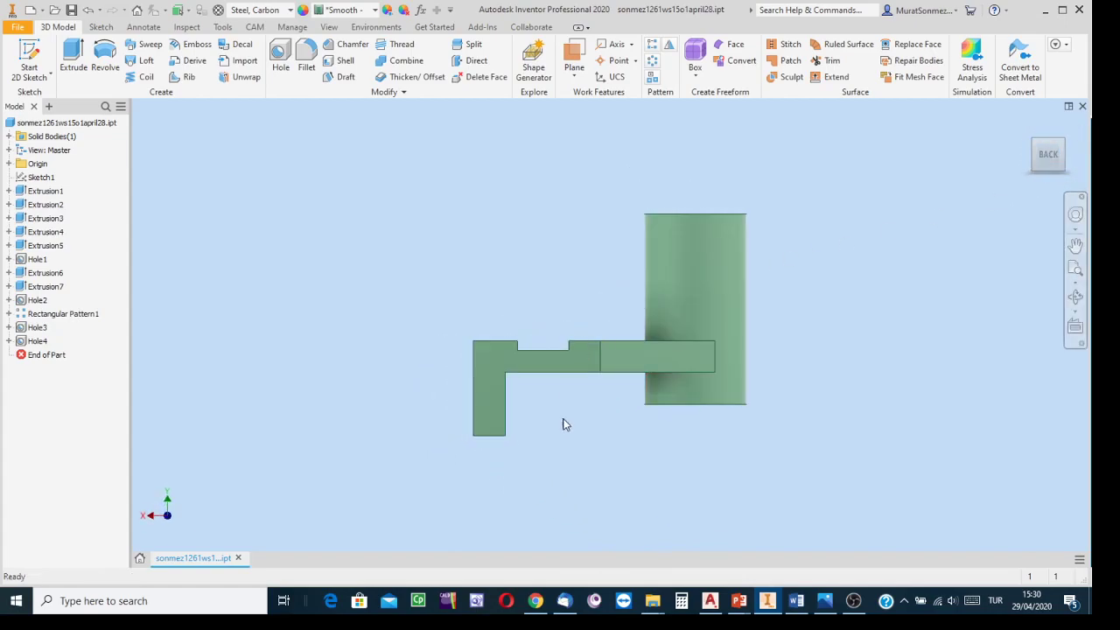
pyautogui.scroll(3, 563, 373)
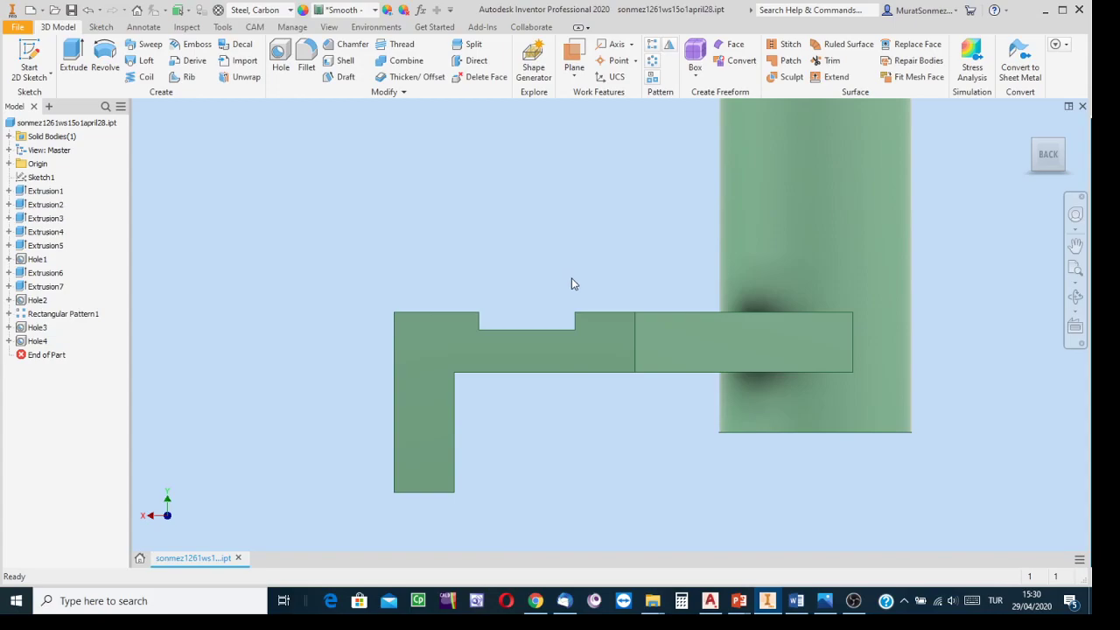
pyautogui.click(1030, 141)
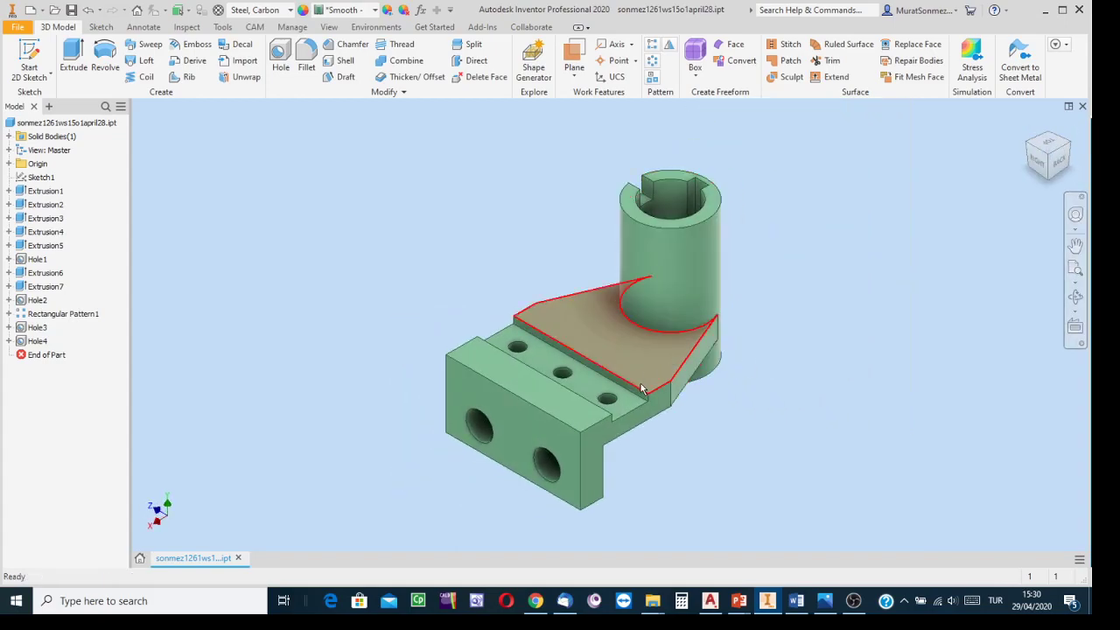
pyautogui.scroll(3, 641, 389)
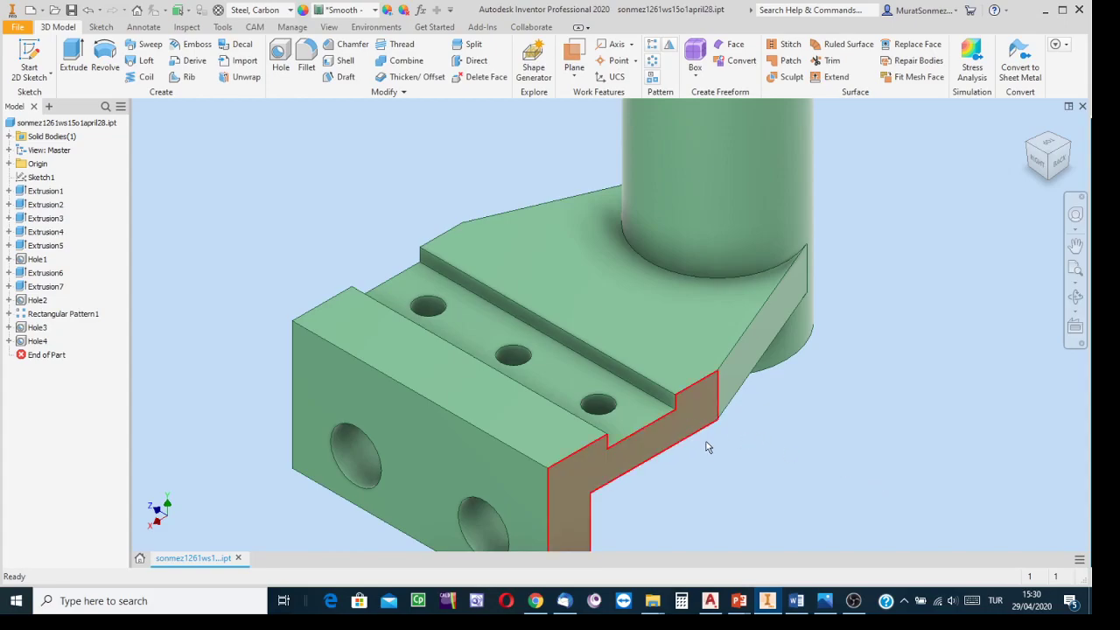
pyautogui.moveTo(705, 441)
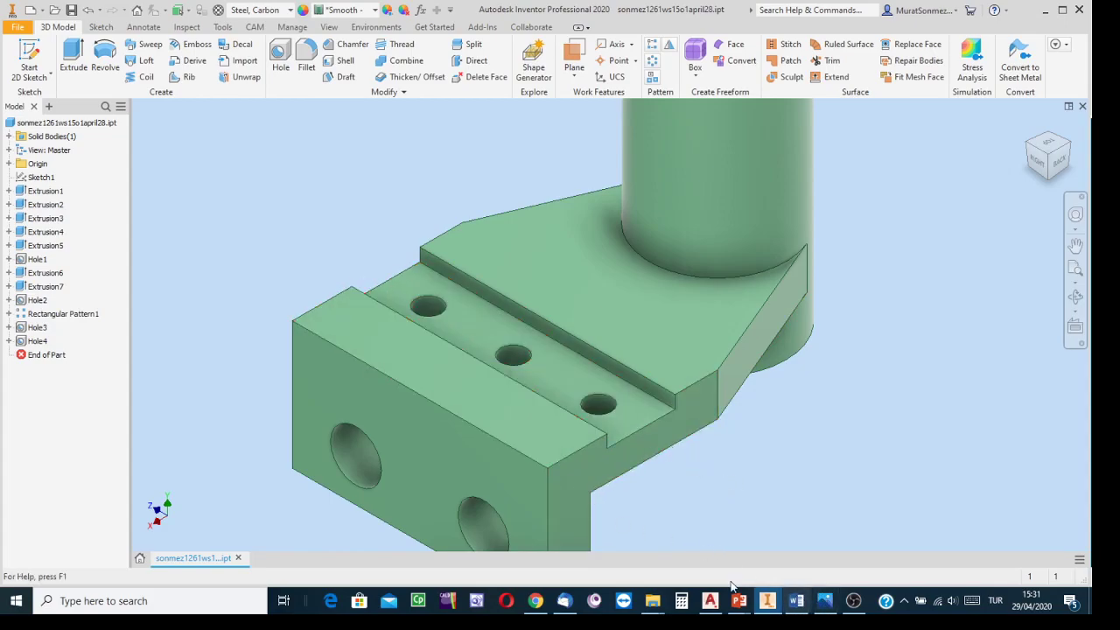
pyautogui.click(710, 601)
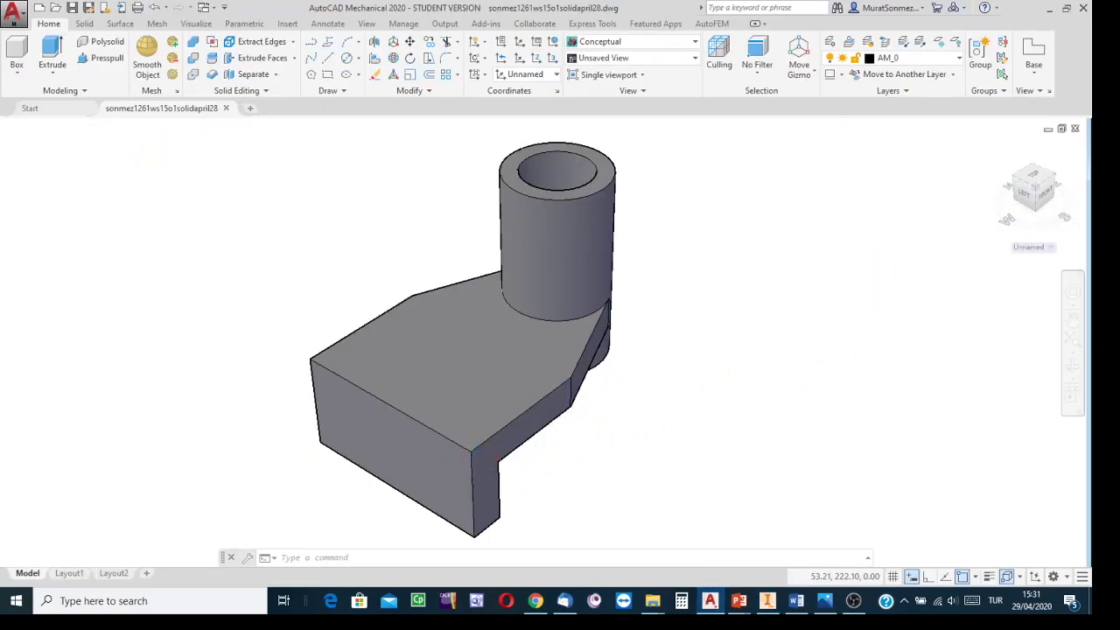
# Step: Define a three-point UCS on the end block's inner face: origin at its upper corner, X along the plate edge, Y down the block
pyautogui.scroll(-2, 595, 439)
pyautogui.scroll(3, 586, 426)
pyautogui.moveTo(595, 455); pyautogui.dragTo(616, 334, button='middle')
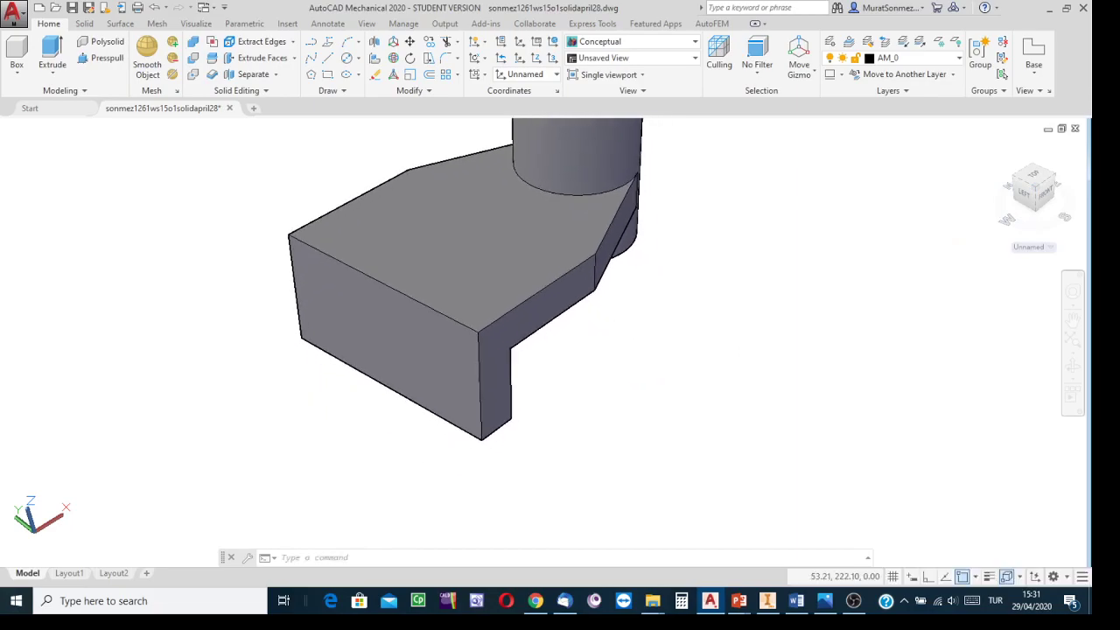
pyautogui.scroll(-1, 607, 332)
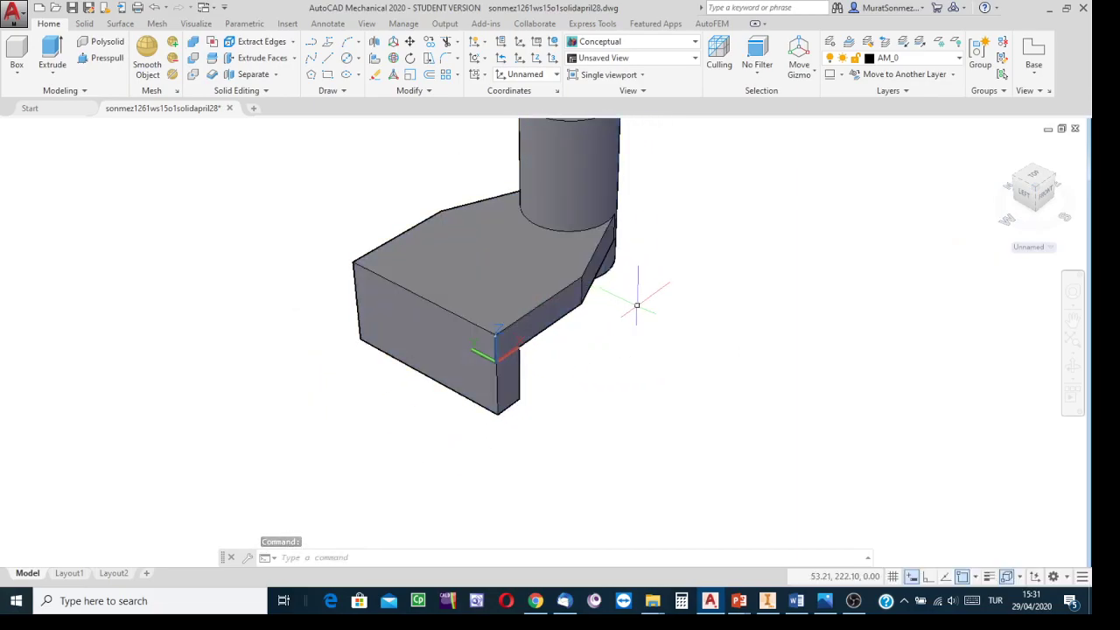
pyautogui.click(569, 144)
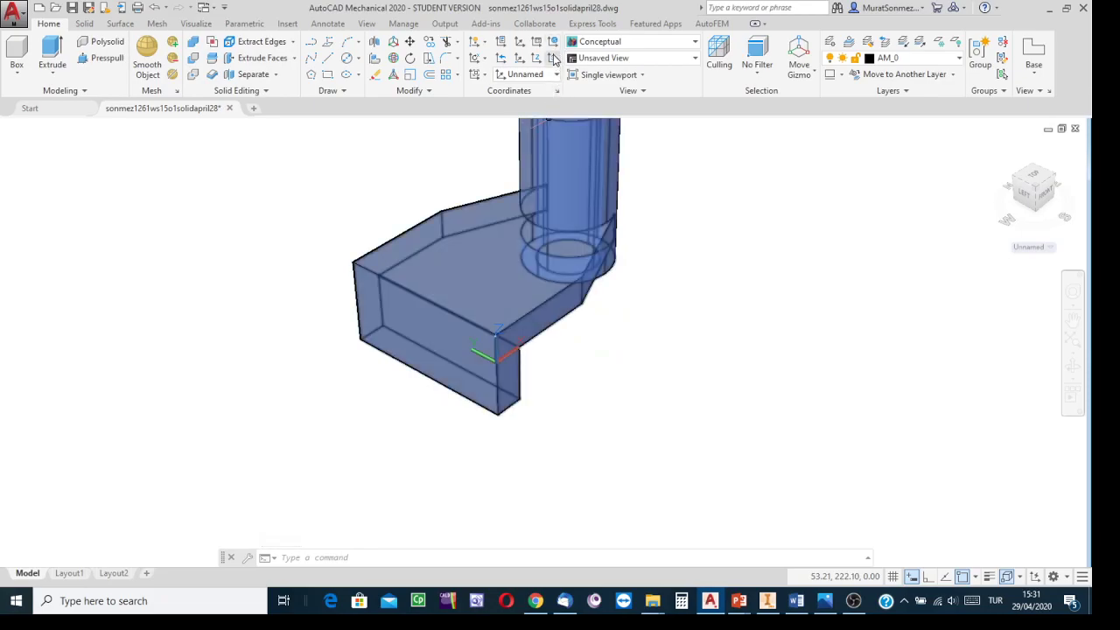
pyautogui.click(553, 57)
pyautogui.moveTo(615, 426); pyautogui.dragTo(418, 560, button='middle')
pyautogui.scroll(2, 414, 495)
pyautogui.moveTo(428, 466); pyautogui.dragTo(636, 303, button='middle')
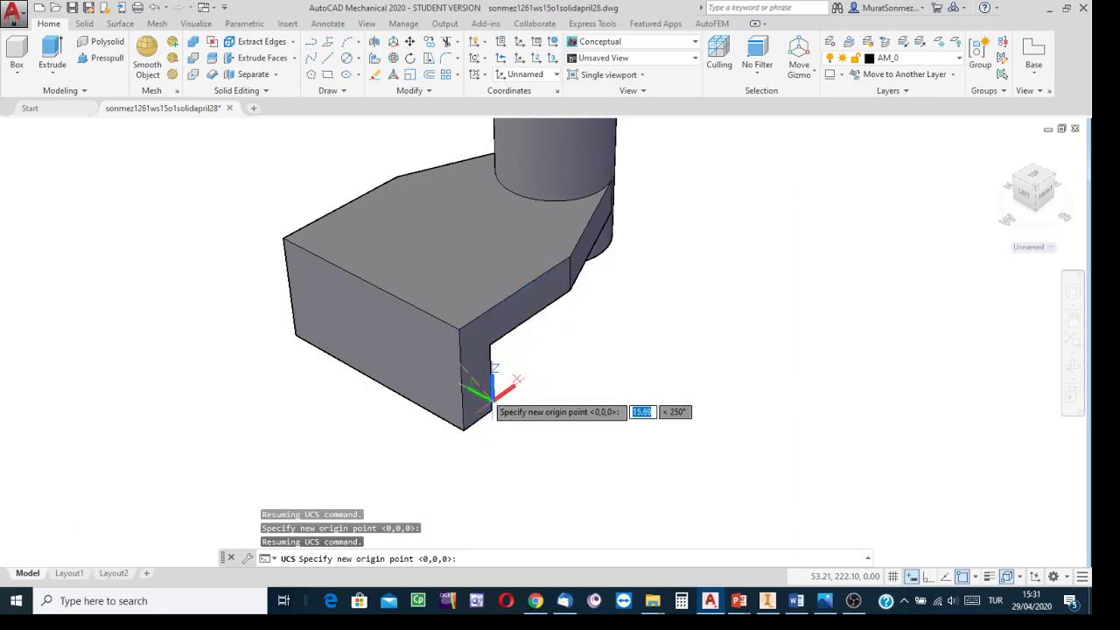
pyautogui.click(461, 331)
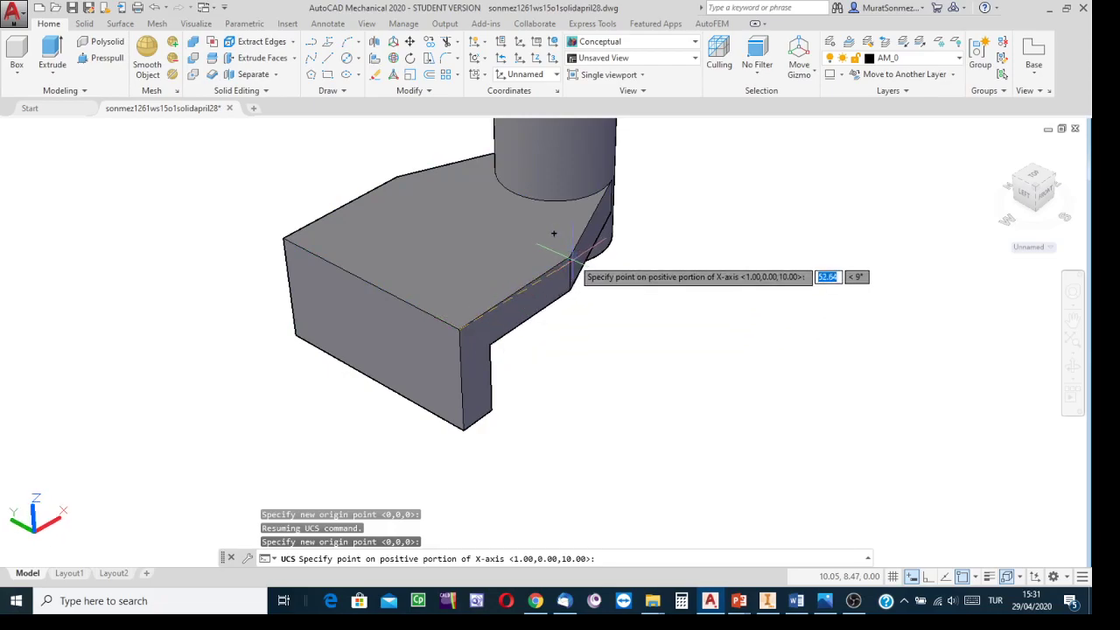
pyautogui.click(570, 258)
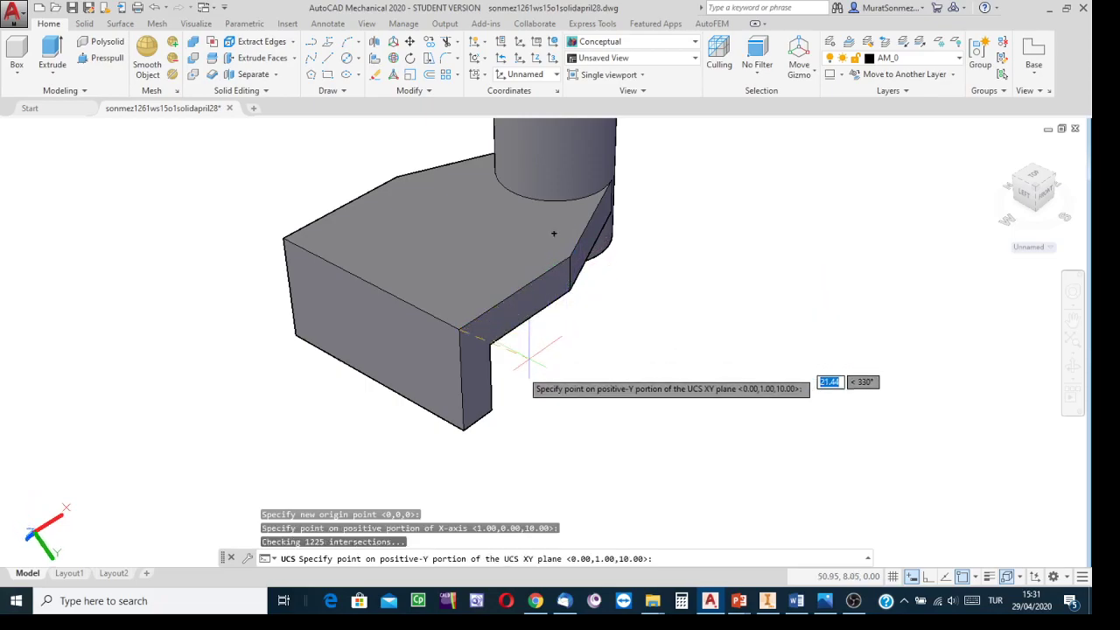
pyautogui.click(463, 430)
pyautogui.scroll(-3, 563, 385)
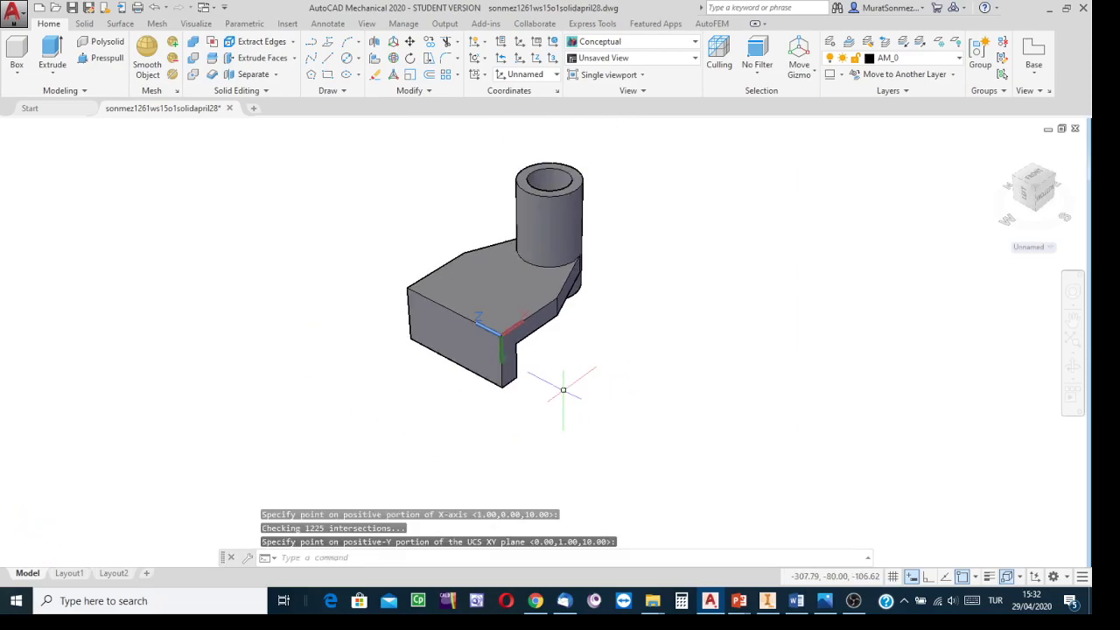
# Step: View the model from the bottom and zoom in on the end block
pyautogui.moveTo(563, 389); pyautogui.dragTo(437, 408, button='middle')
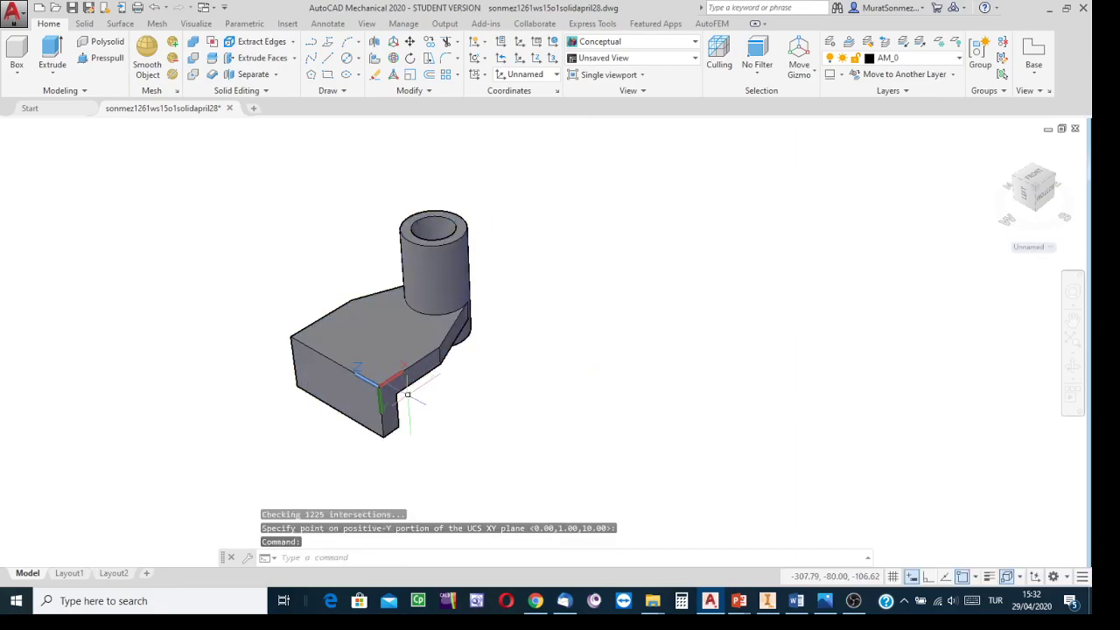
pyautogui.scroll(2, 468, 393)
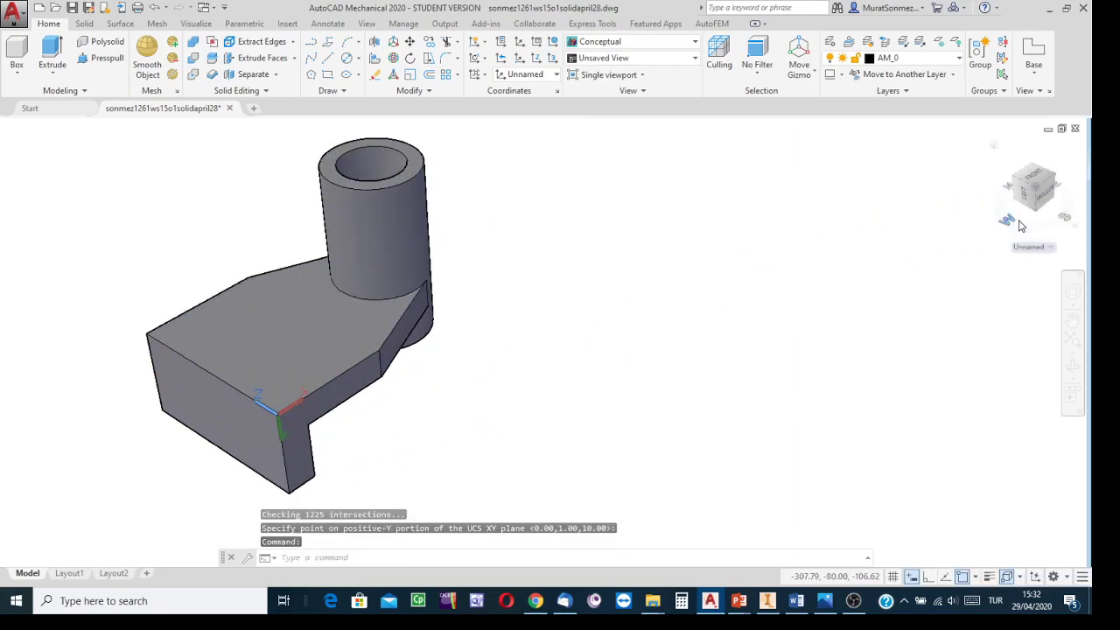
pyautogui.click(1050, 199)
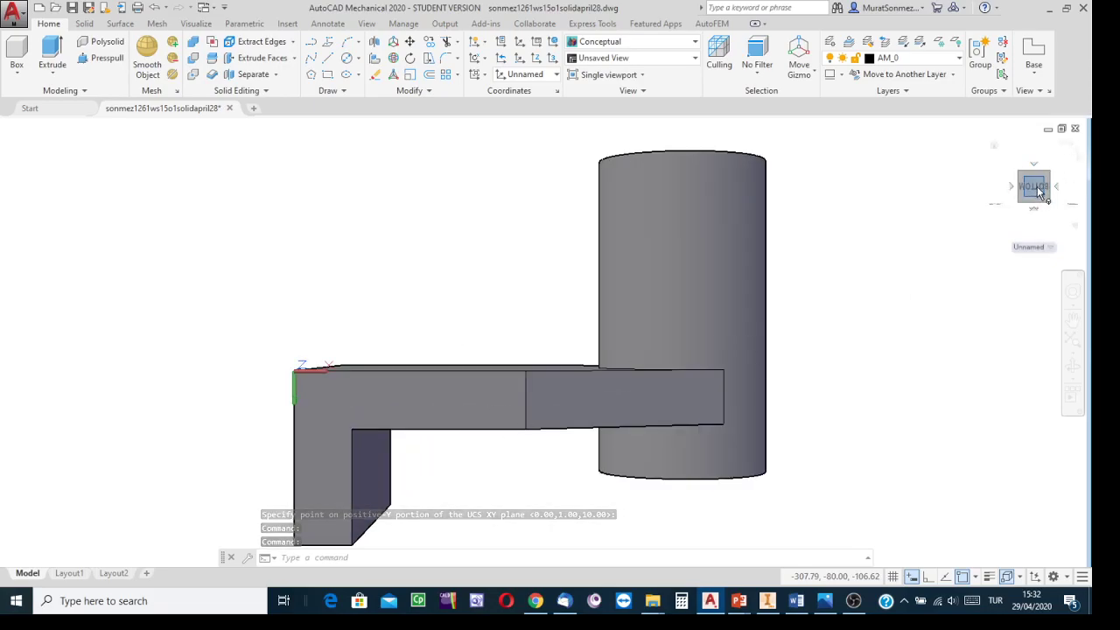
pyautogui.moveTo(823, 310); pyautogui.dragTo(828, 261, button='middle')
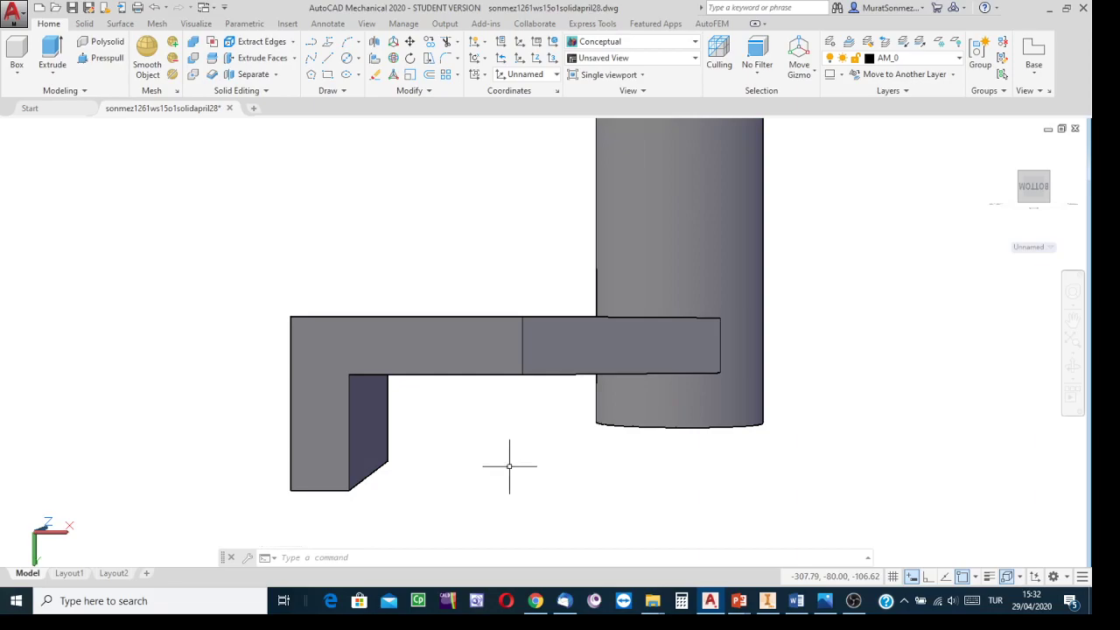
pyautogui.scroll(1, 519, 458)
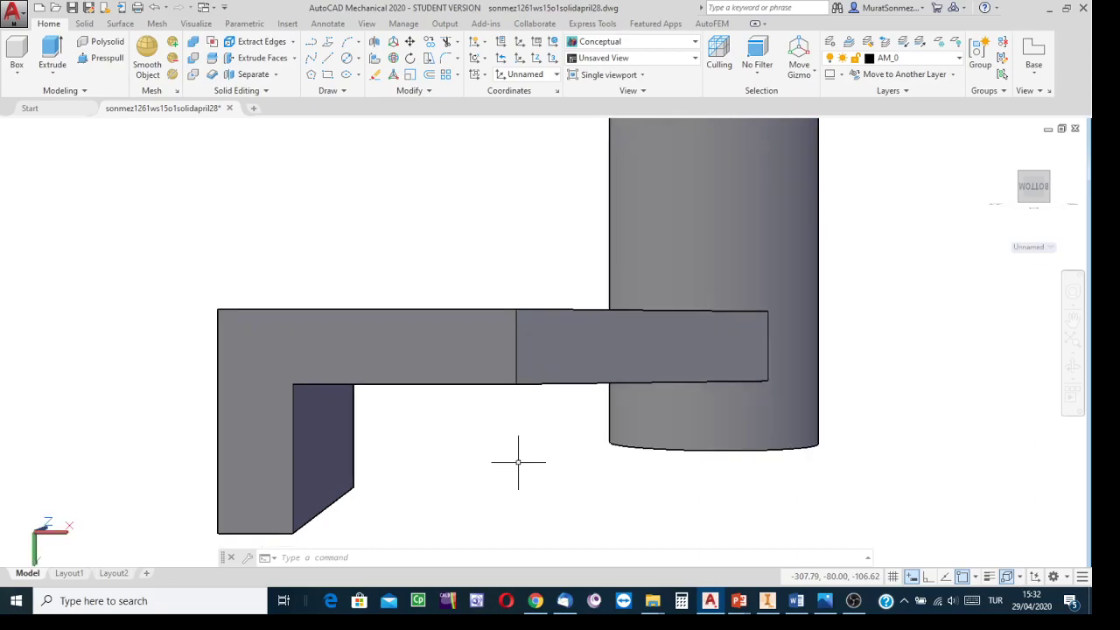
# Step: Turn off perspective projection by setting PERSPECTIVE to 0
pyautogui.scroll(-4, 520, 458)
pyautogui.scroll(1, 518, 462)
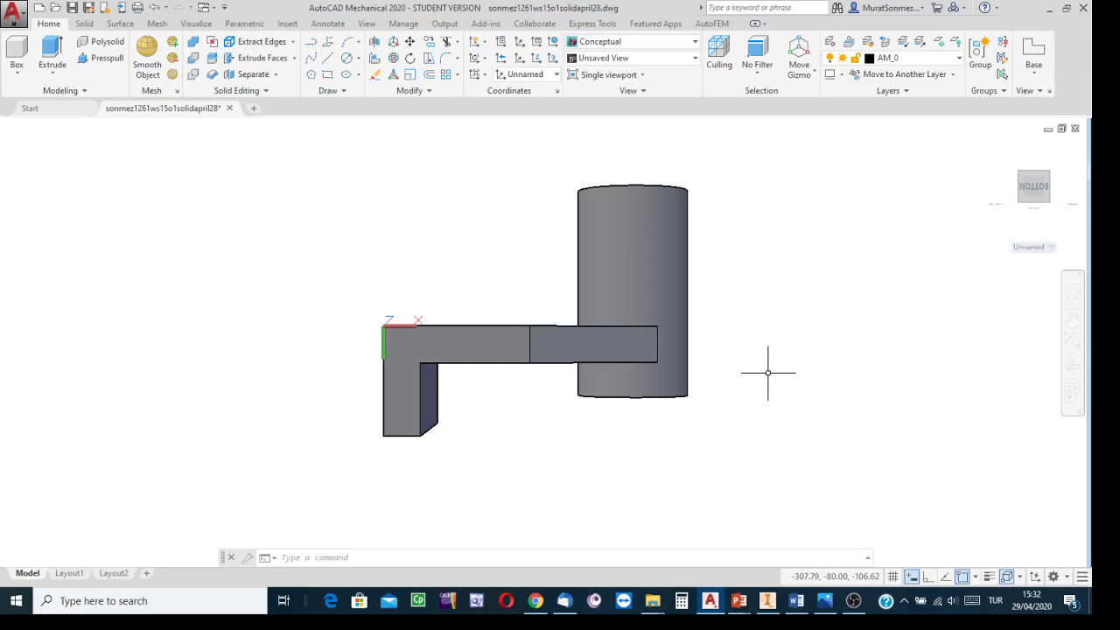
pyautogui.write('PERSp')
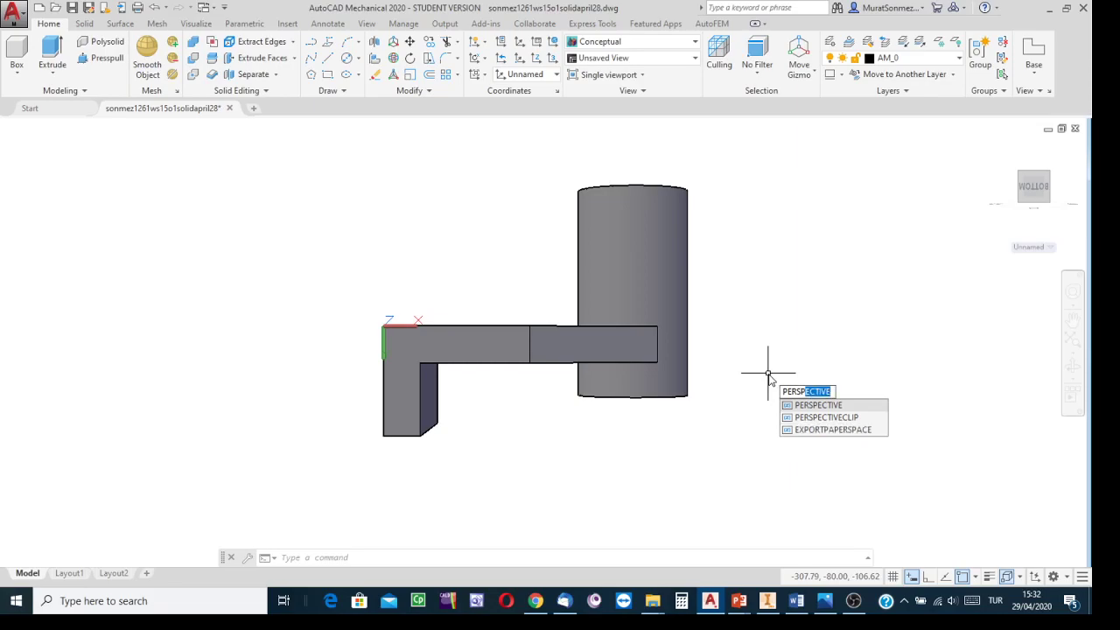
pyautogui.click(815, 406)
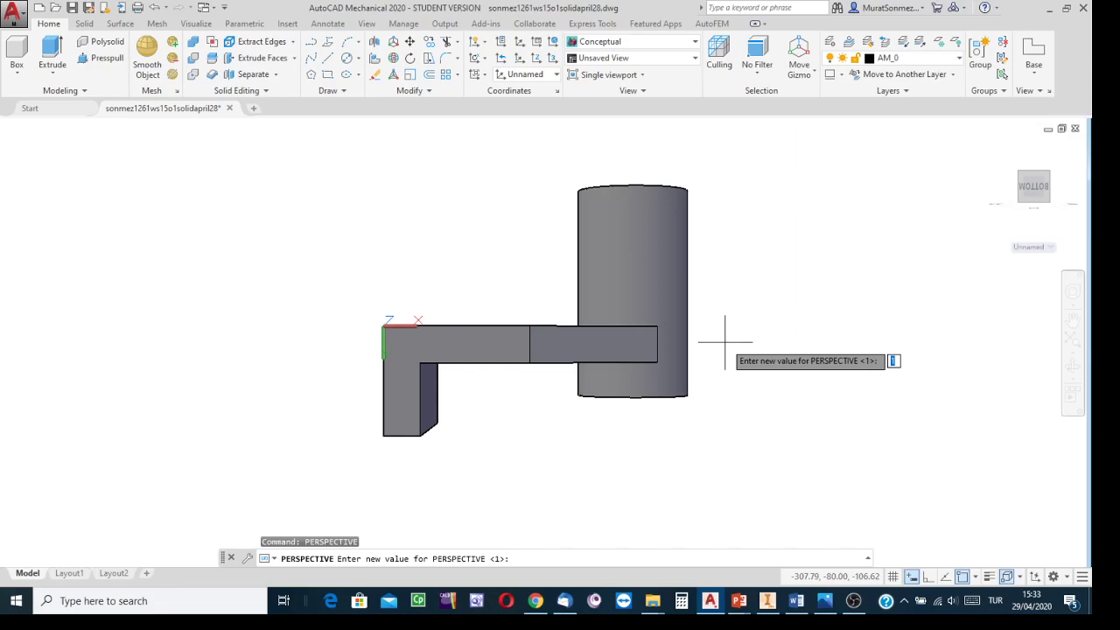
pyautogui.write('0')
pyautogui.press('Return')
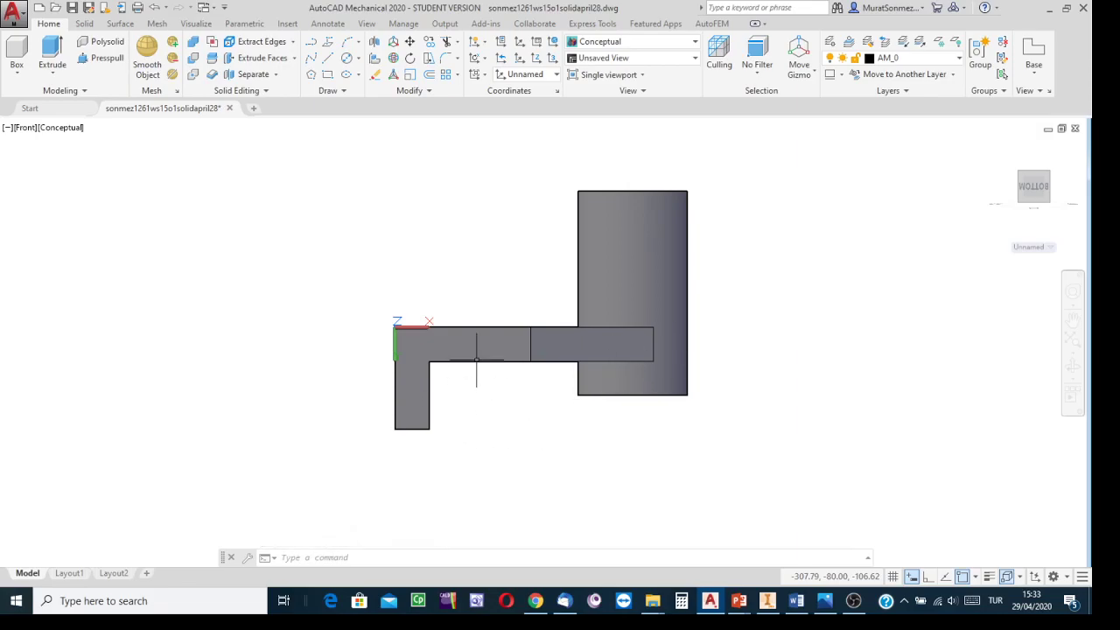
# Step: Compare the model with the reference drawing to find the slot's position and size on the plate
pyautogui.scroll(2, 461, 348)
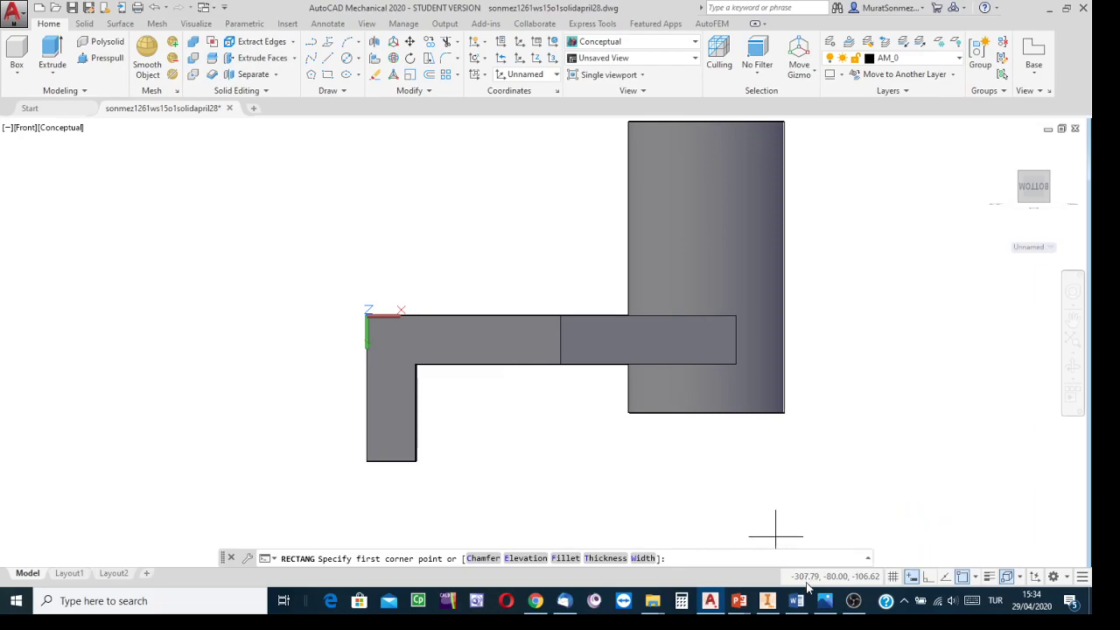
pyautogui.click(831, 608)
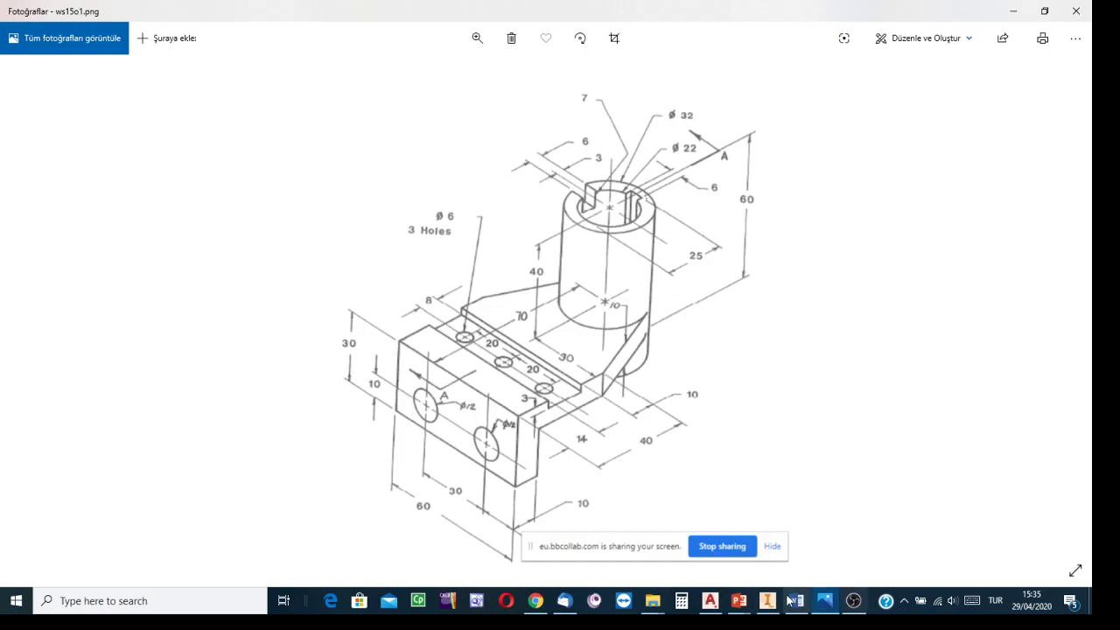
pyautogui.click(709, 601)
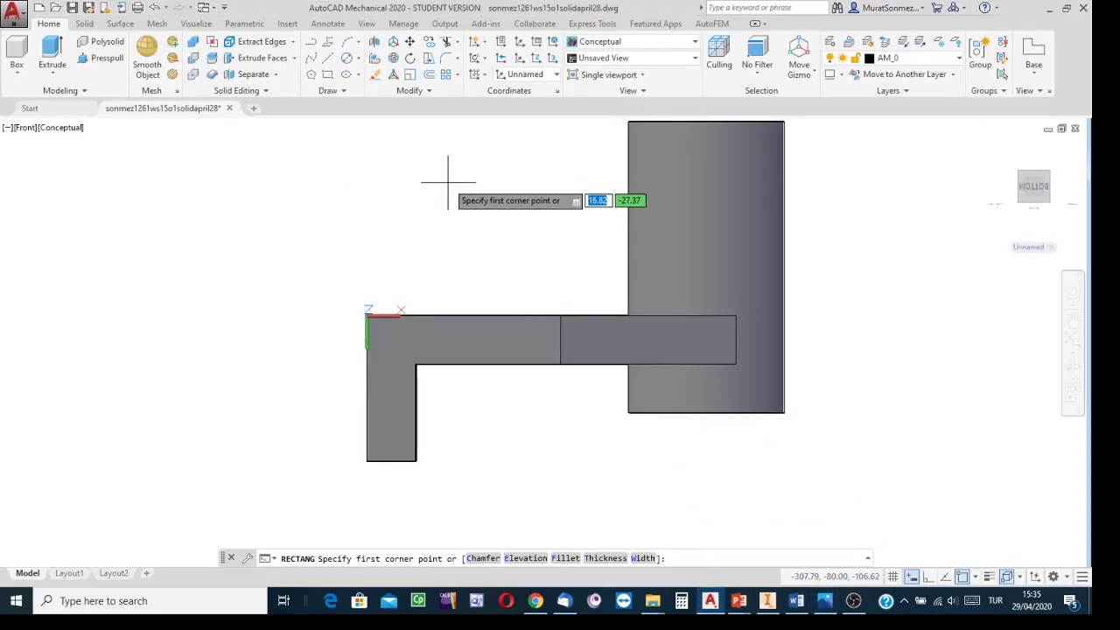
pyautogui.click(327, 74)
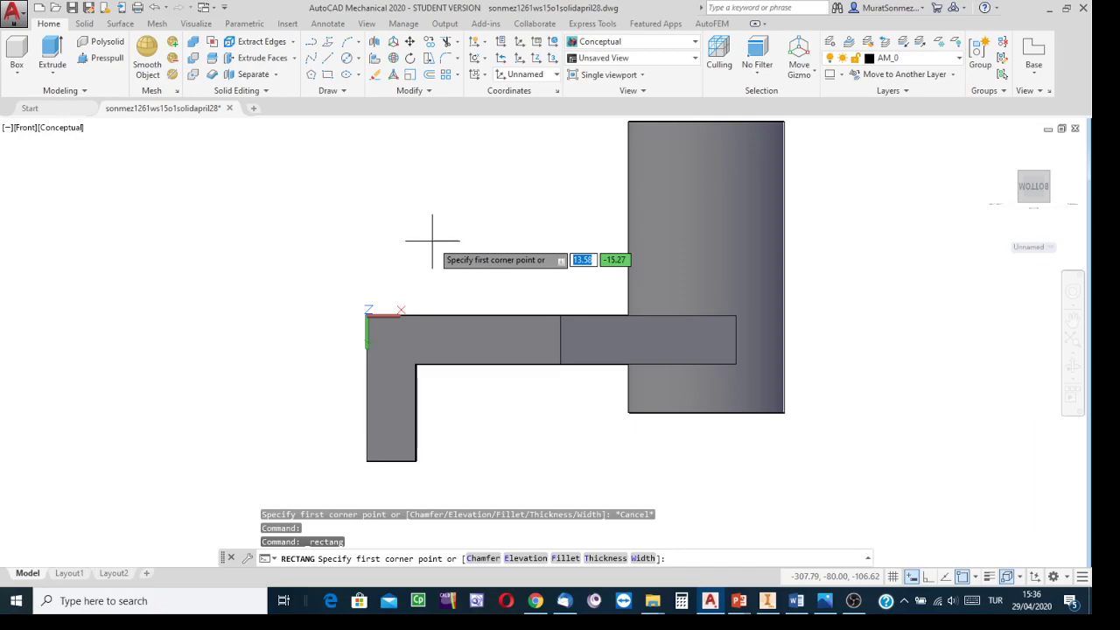
pyautogui.click(827, 610)
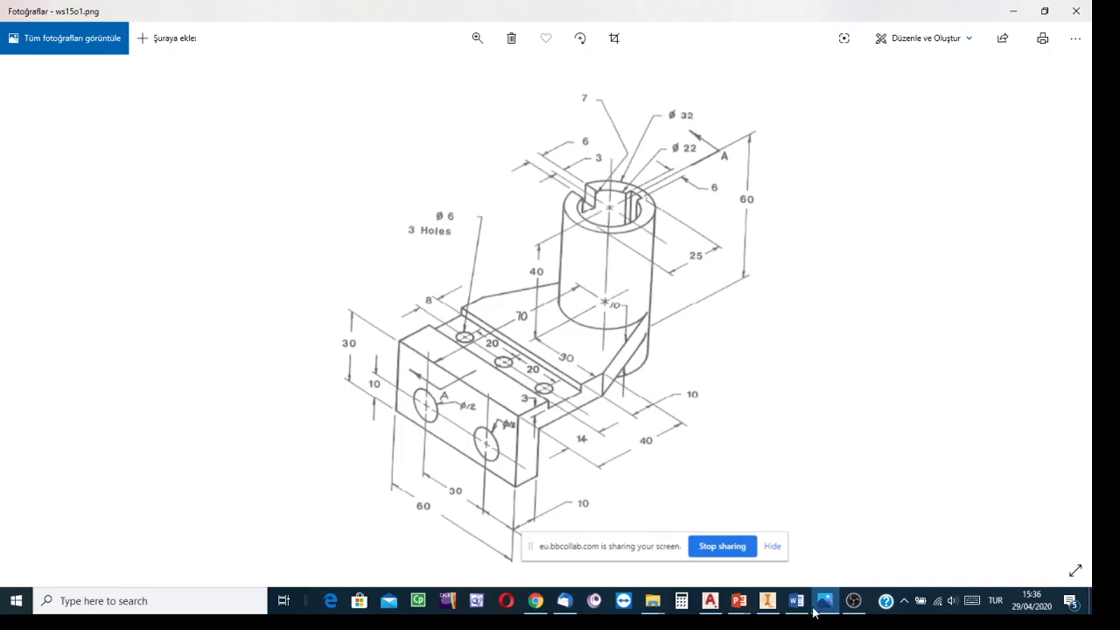
pyautogui.moveTo(719, 598)
pyautogui.click(742, 538)
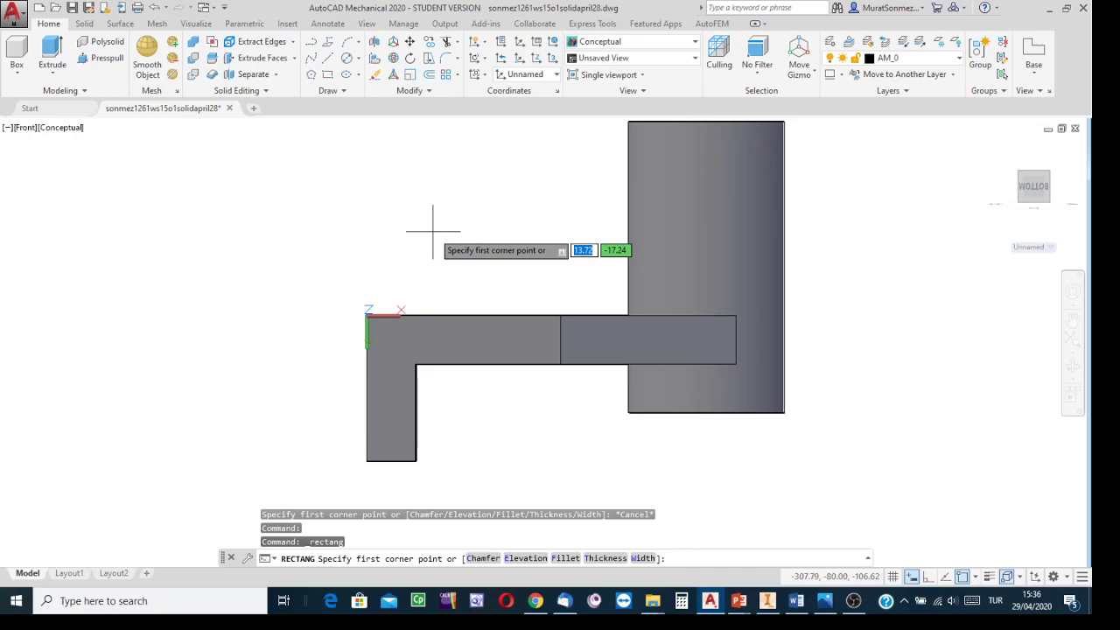
pyautogui.write('14')
pyautogui.press('Tab')
pyautogui.write('0')
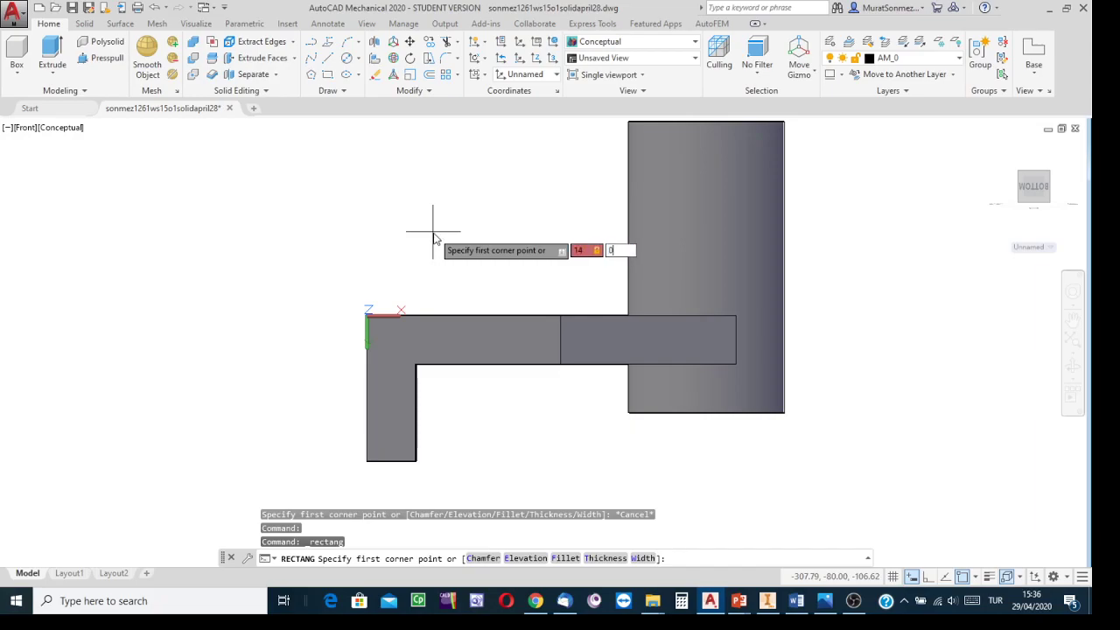
pyautogui.press('Return')
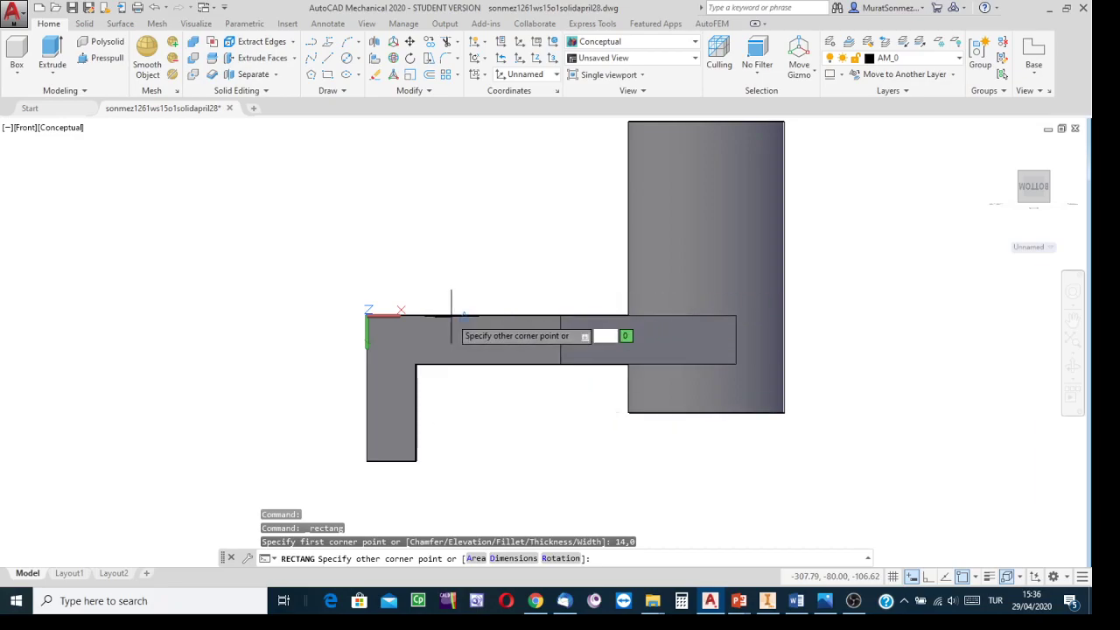
pyautogui.write('1.83')
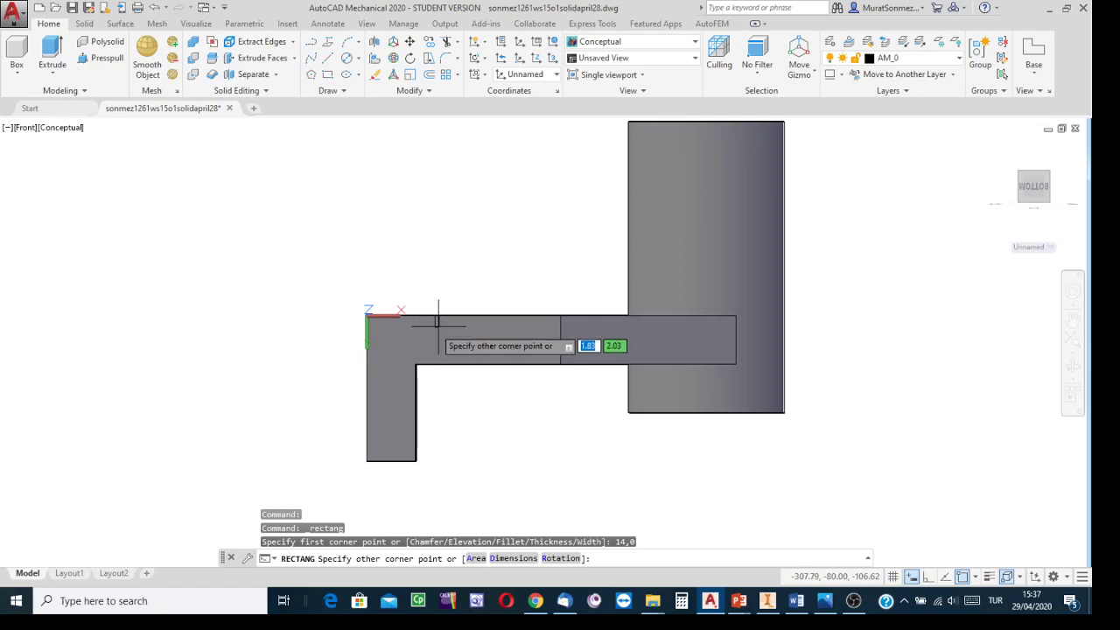
pyautogui.press('BackSpace')
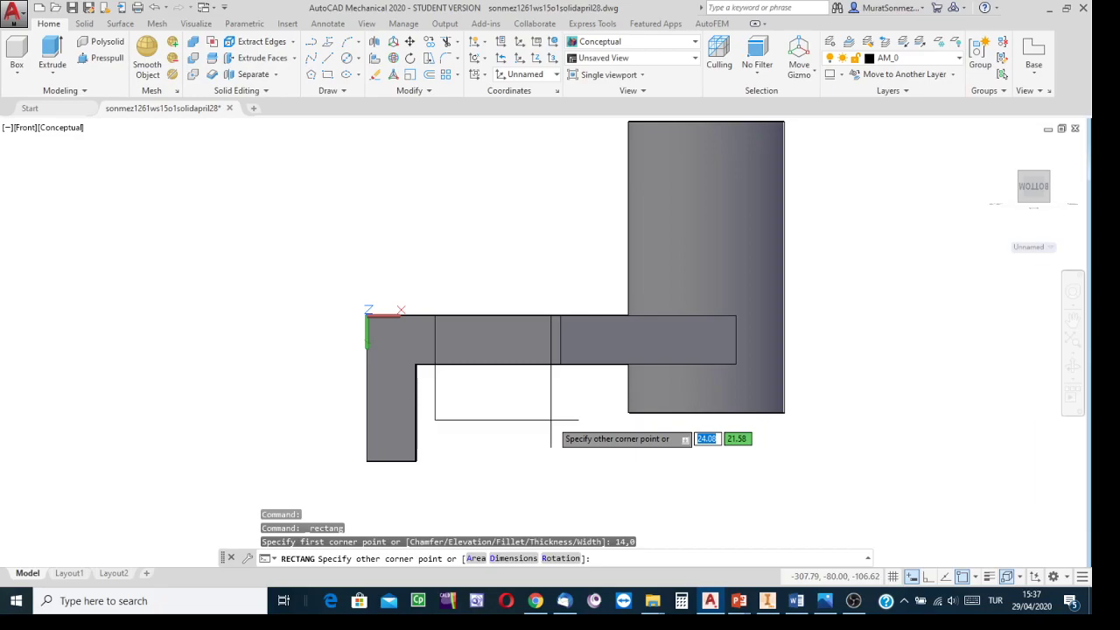
pyautogui.click(911, 575)
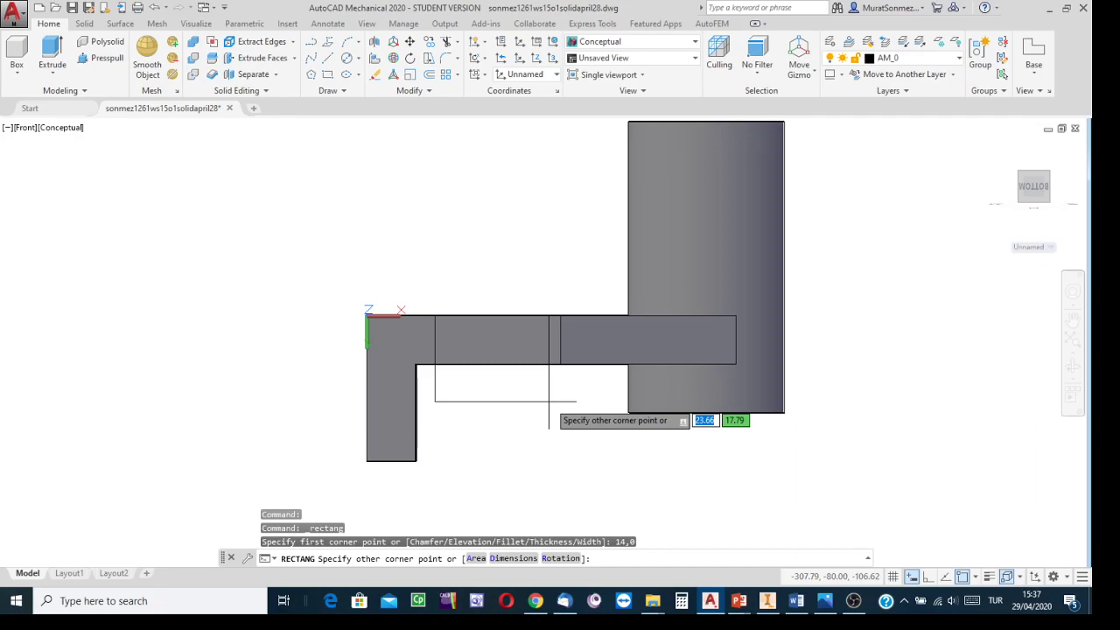
pyautogui.write('16')
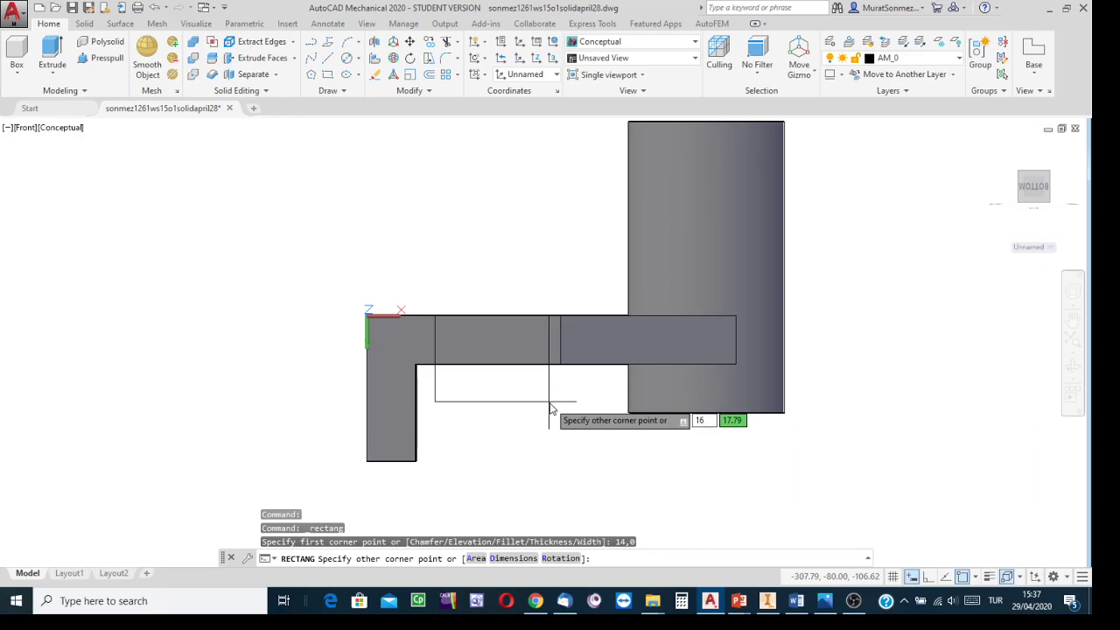
pyautogui.press('Tab')
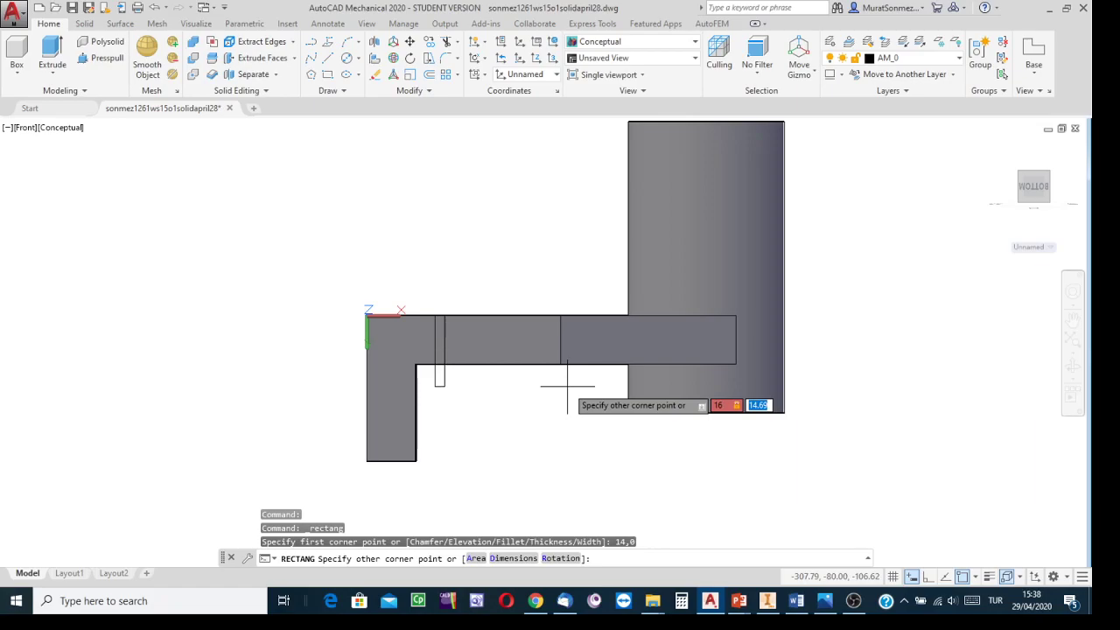
pyautogui.write('3')
pyautogui.press('Return')
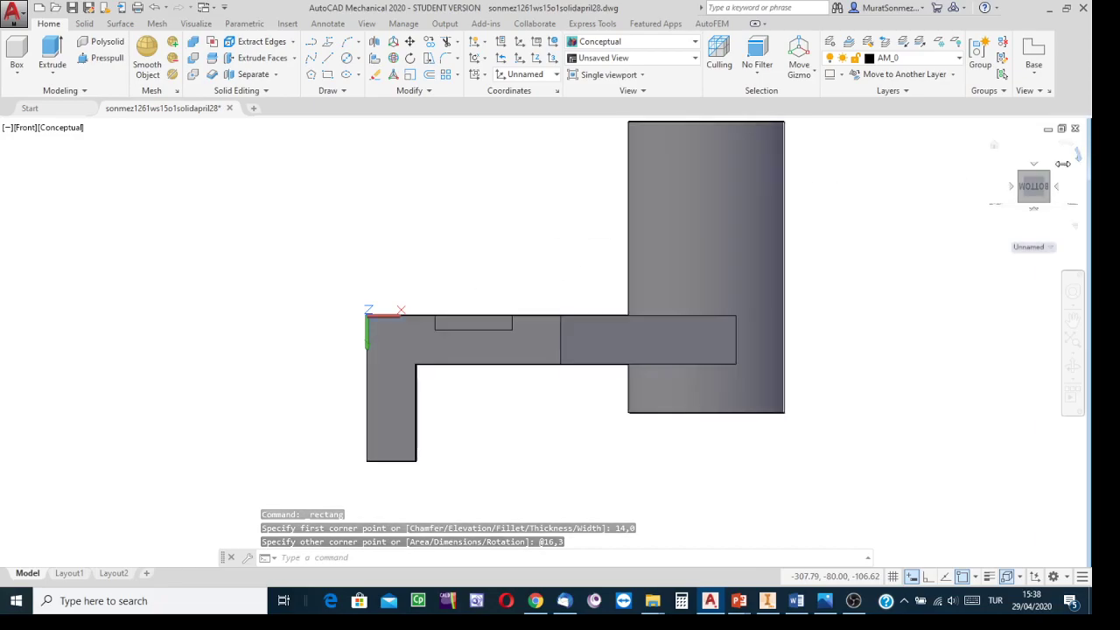
# Step: Switch to the southwest isometric view and extrude the slot rectangle upward through the plate
pyautogui.moveTo(1024, 181); pyautogui.dragTo(1034, 212)
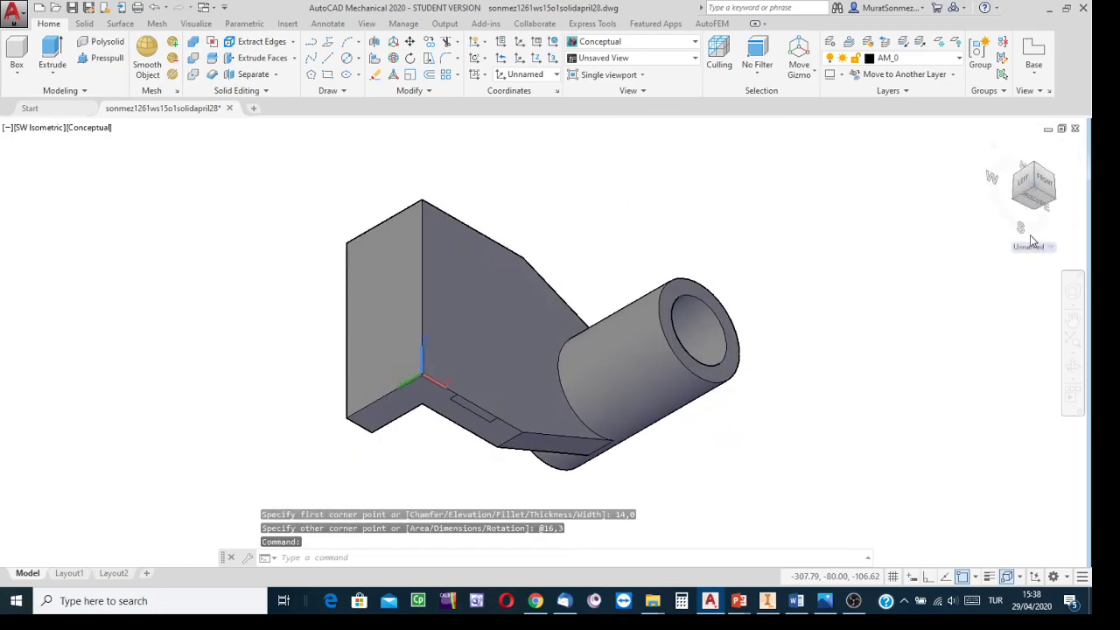
pyautogui.click(52, 51)
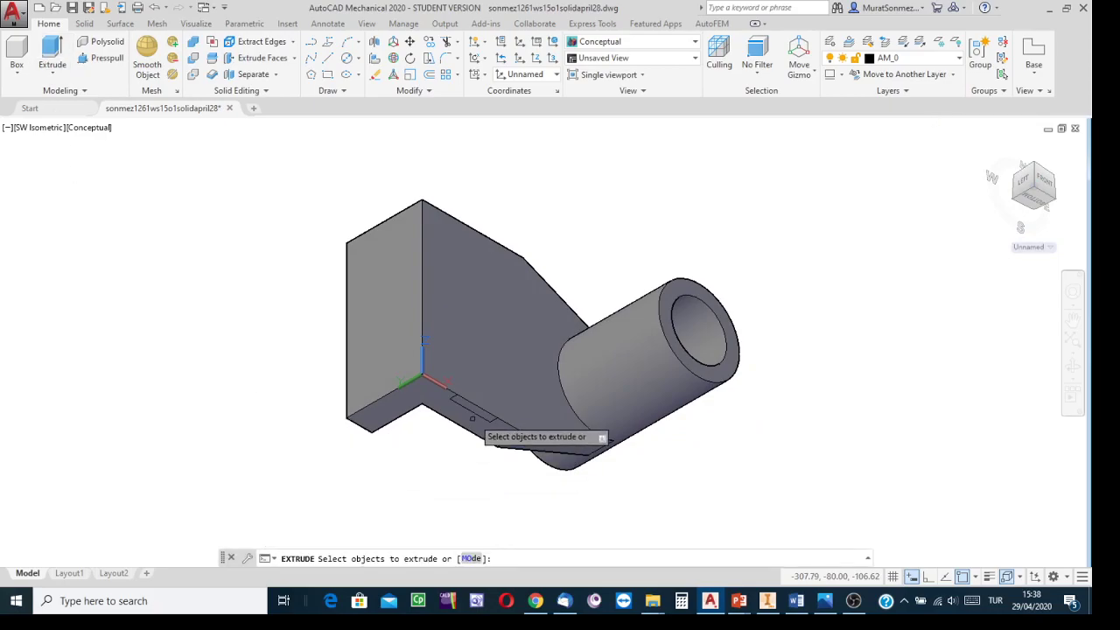
pyautogui.scroll(-4, 472, 417)
pyautogui.scroll(6, 472, 417)
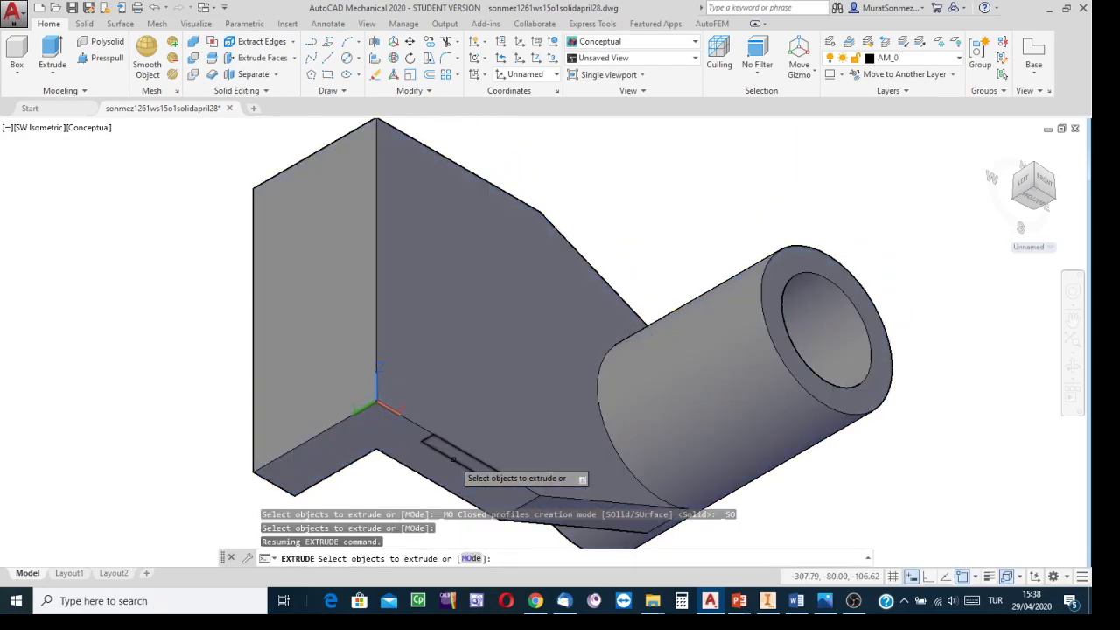
pyautogui.click(453, 461)
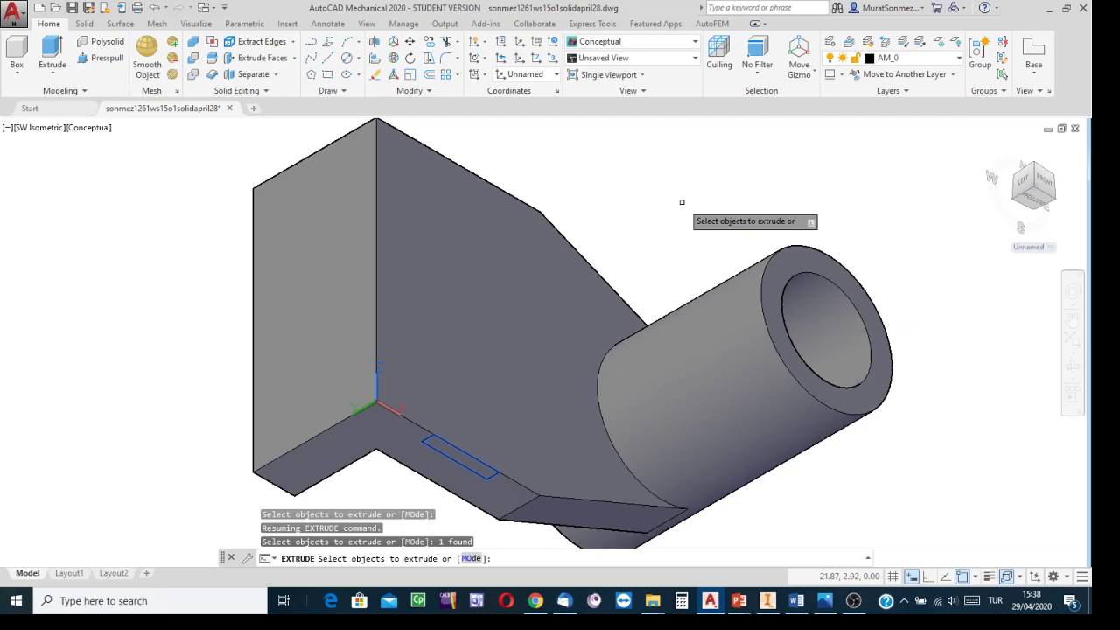
pyautogui.press('Return')
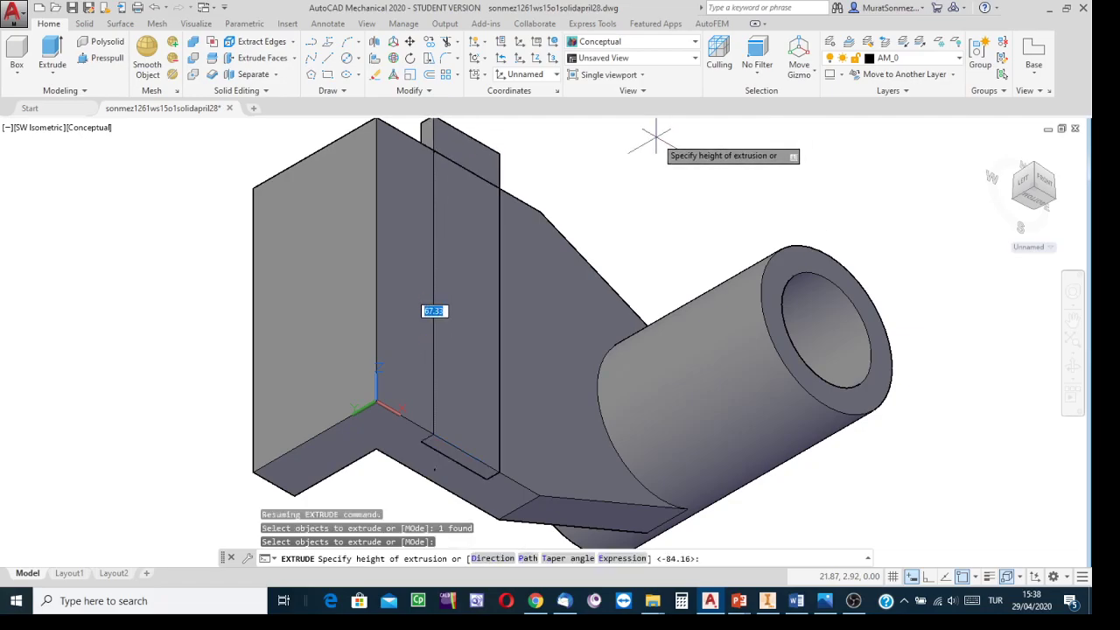
pyautogui.moveTo(655, 147); pyautogui.dragTo(672, 198, button='middle')
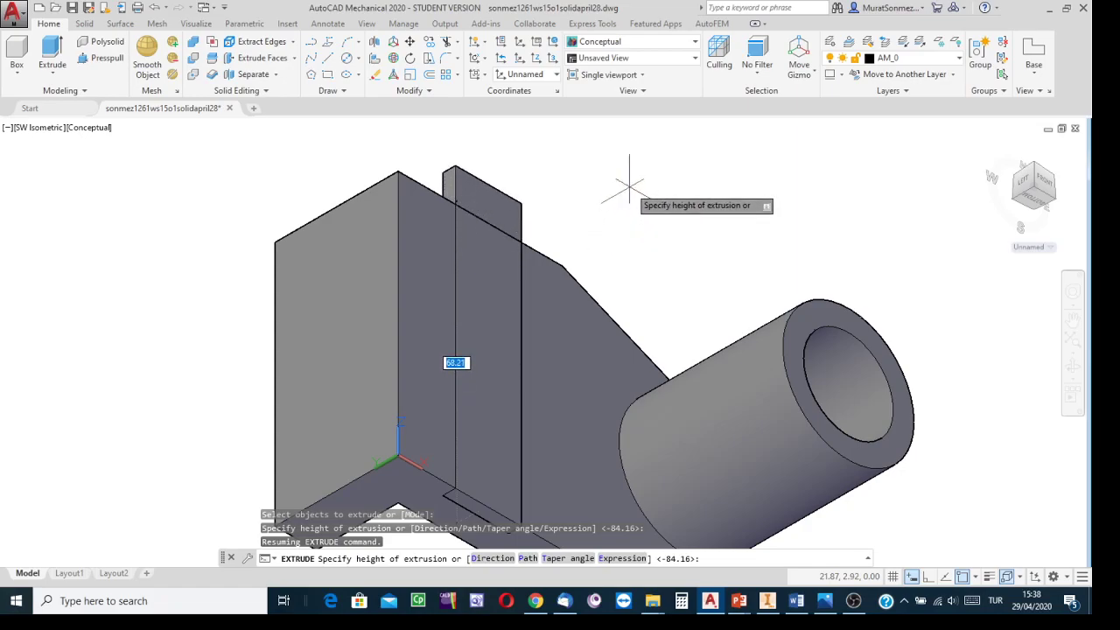
pyautogui.click(625, 192)
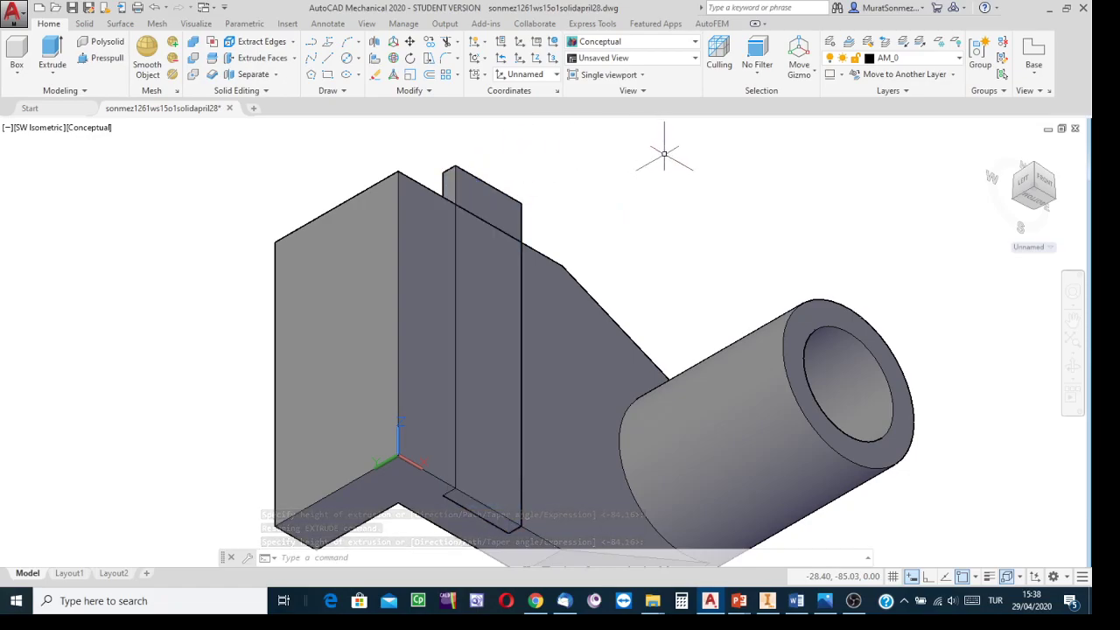
# Step: Subtract the extruded slot box from the bracket solid
pyautogui.click(196, 62)
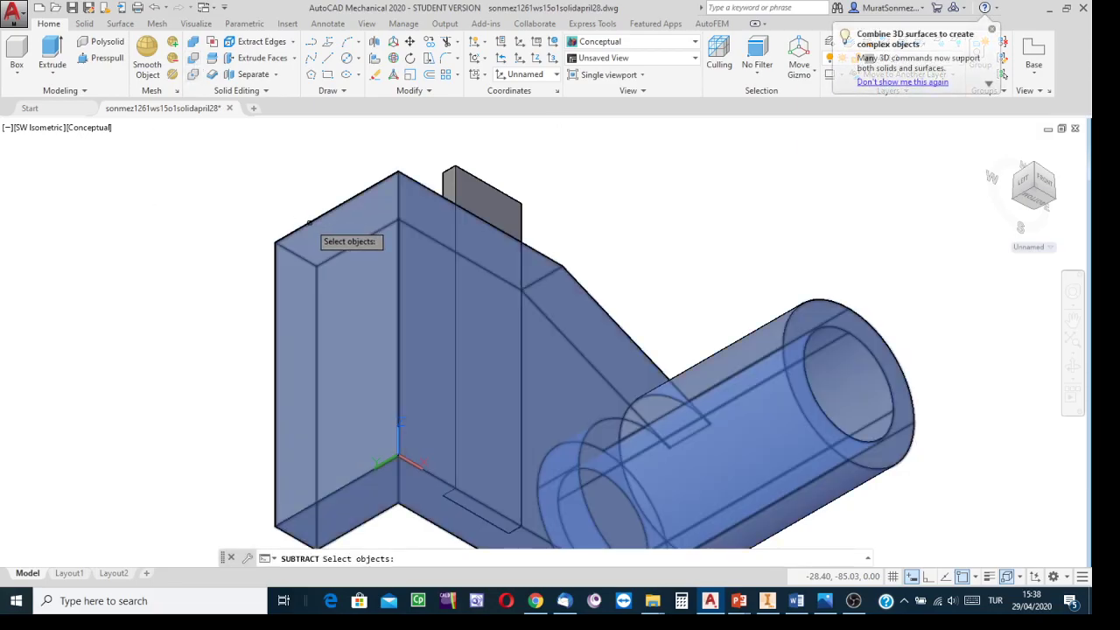
pyautogui.click(308, 222)
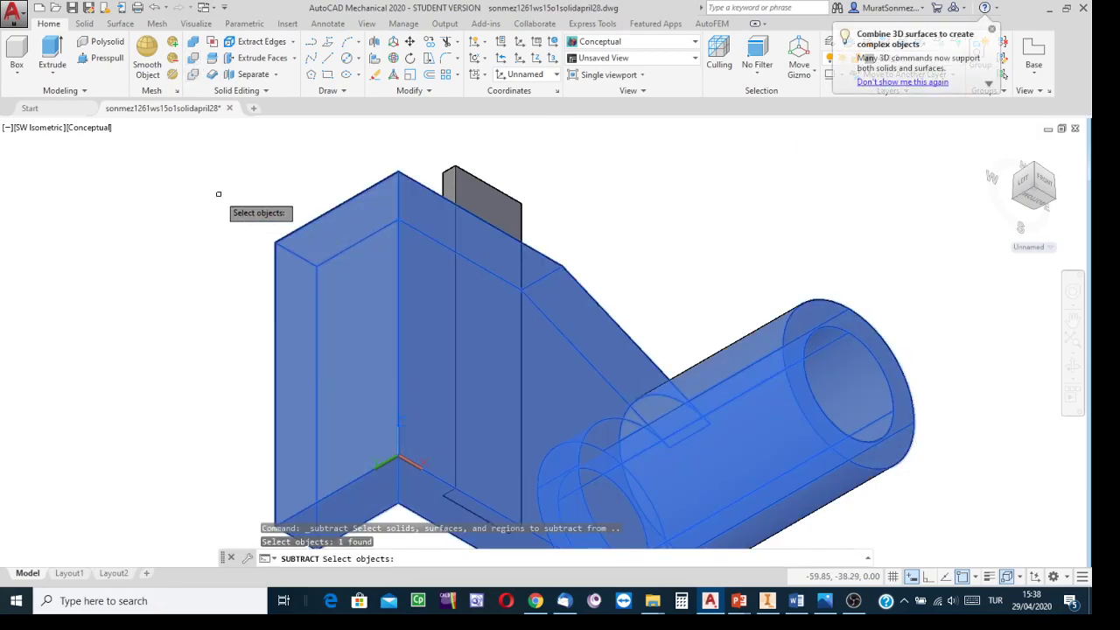
pyautogui.press('Return')
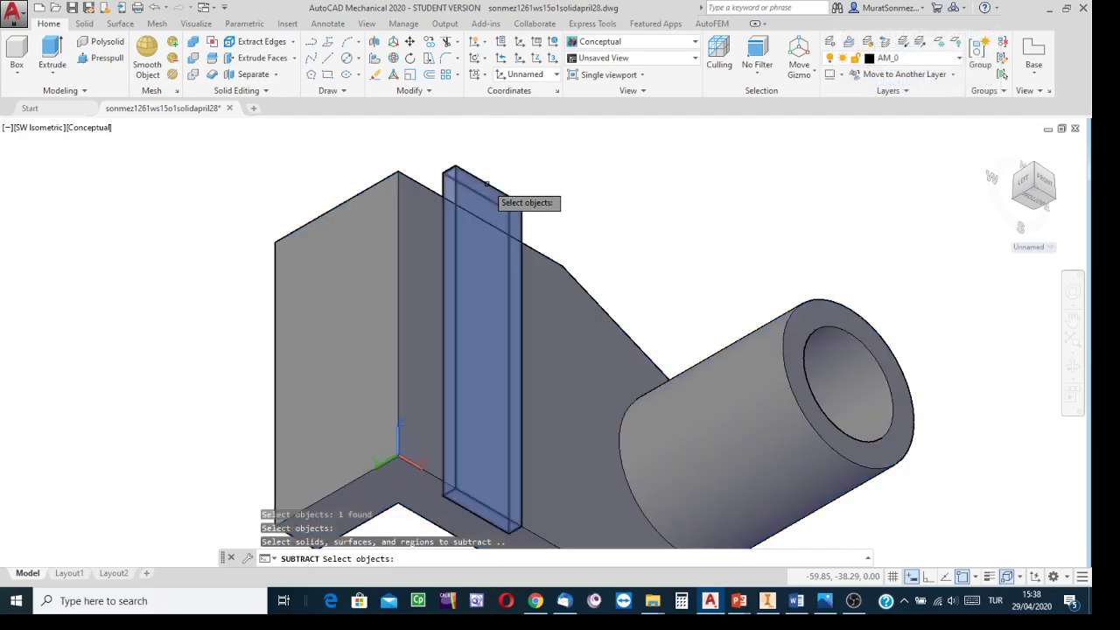
pyautogui.click(462, 196)
pyautogui.press('Return')
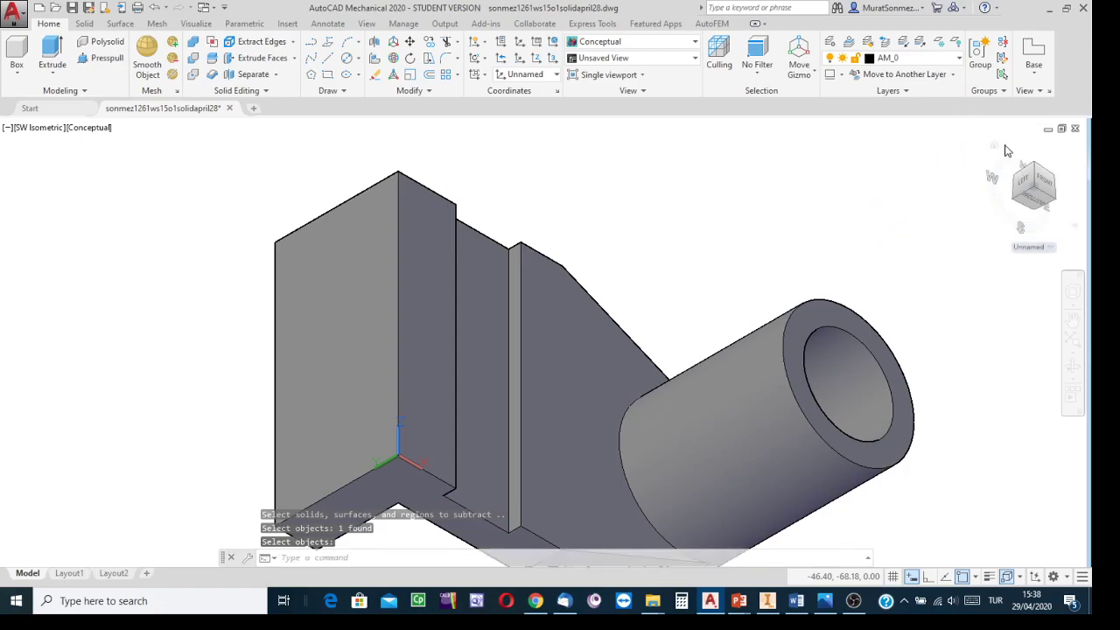
# Step: Orbit the model to inspect the new slot and save the drawing
pyautogui.click(997, 148)
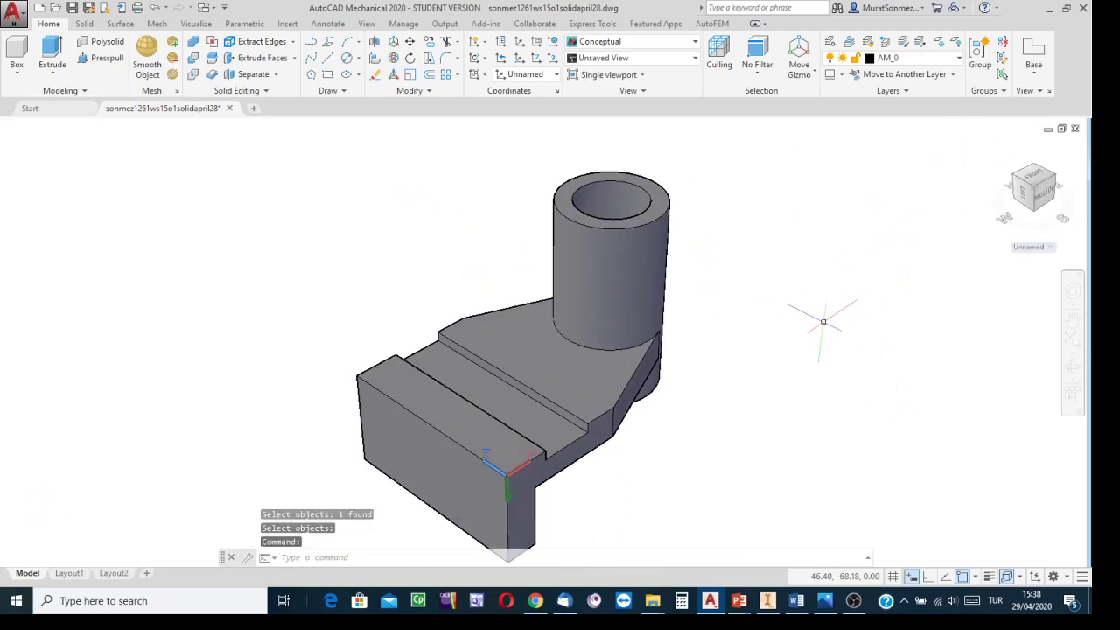
pyautogui.moveTo(809, 326); pyautogui.dragTo(845, 257, button='middle')
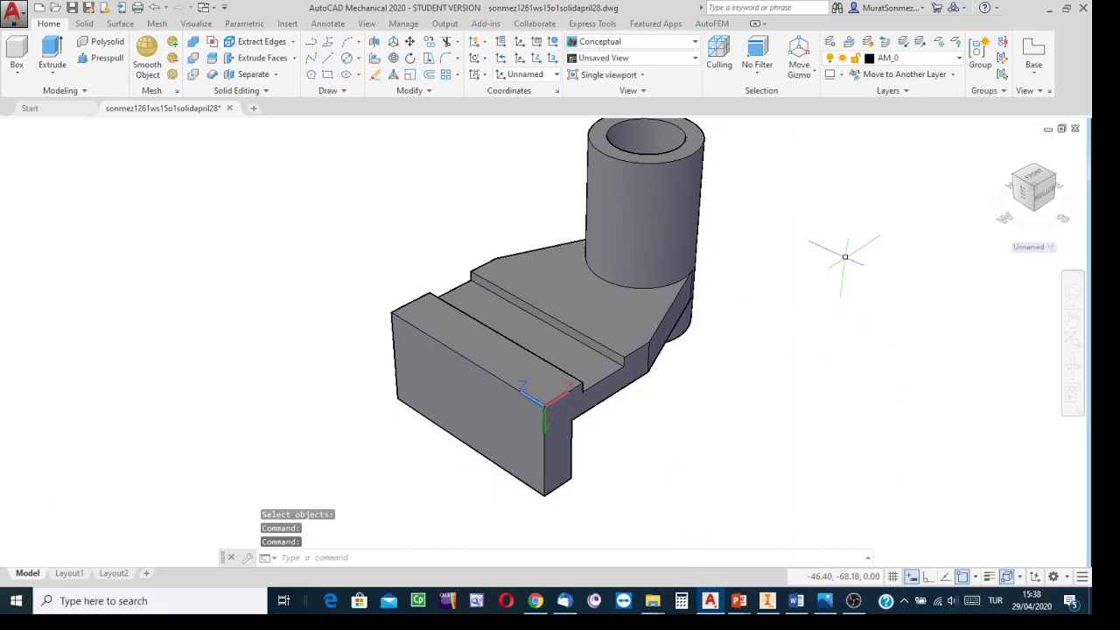
pyautogui.click(72, 8)
pyautogui.moveTo(790, 306); pyautogui.dragTo(731, 378, button='middle')
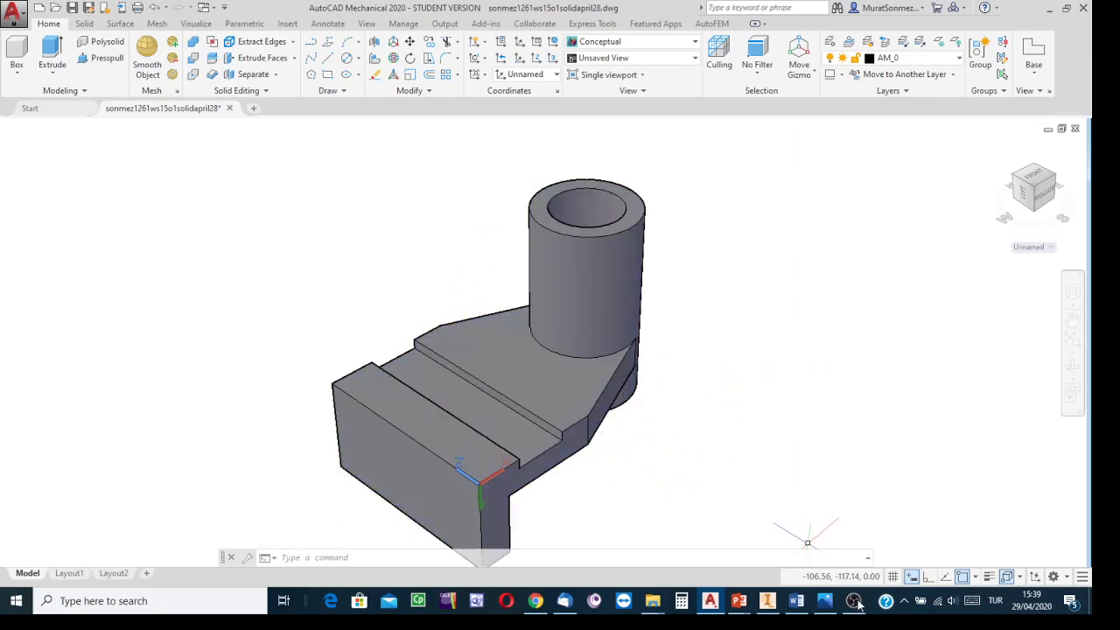
# Step: Switch to the reference drawing and zoom in on the slot at the top of the cylindrical boss
pyautogui.click(824, 600)
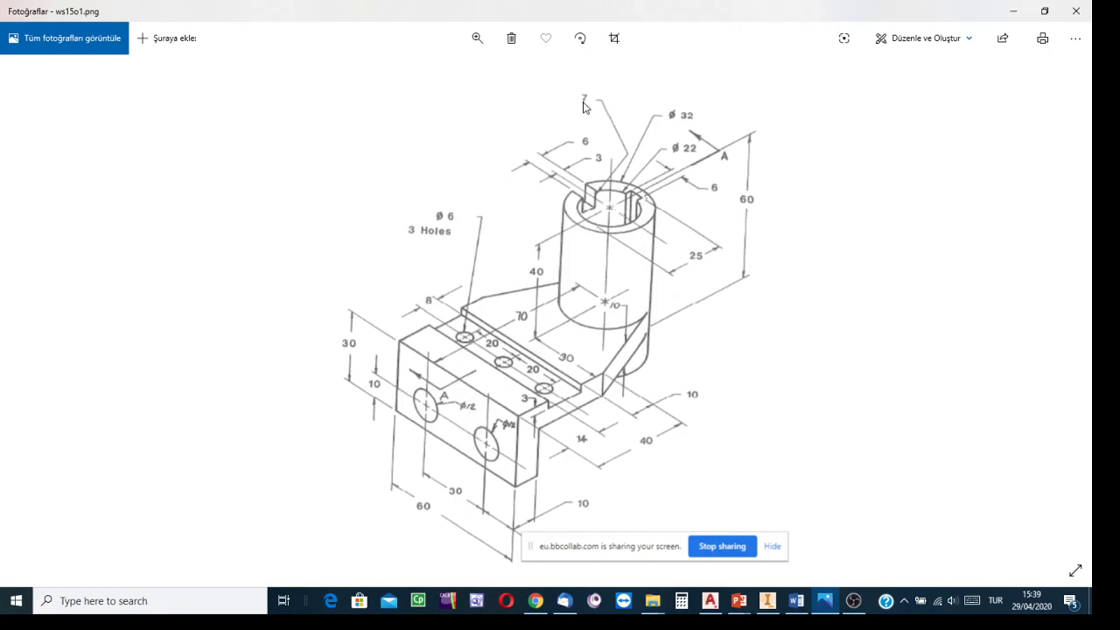
pyautogui.click(477, 38)
pyautogui.moveTo(417, 75); pyautogui.dragTo(442, 77)
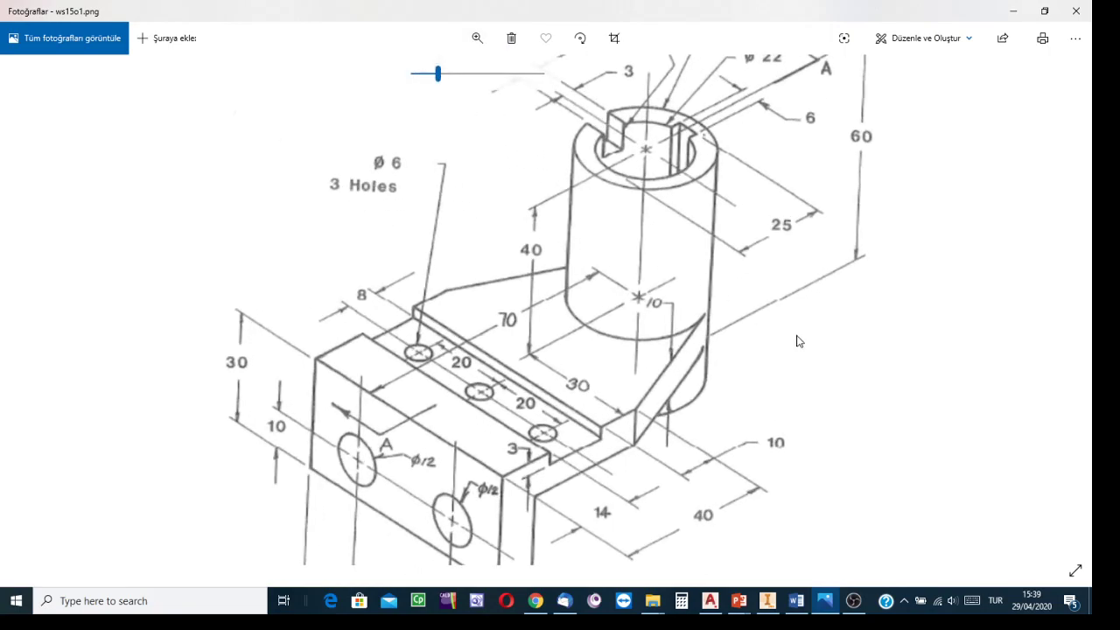
pyautogui.moveTo(792, 337); pyautogui.dragTo(796, 443)
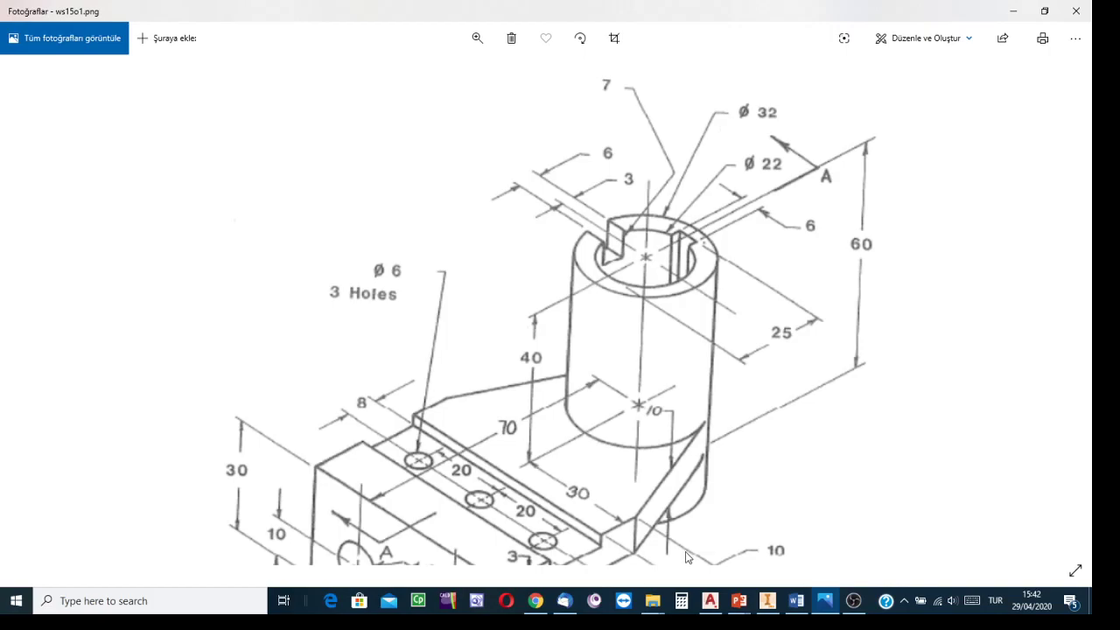
# Step: Return to the AutoCAD model and start a 3-point UCS, placing its origin at the center of the boss's top face
pyautogui.click(710, 601)
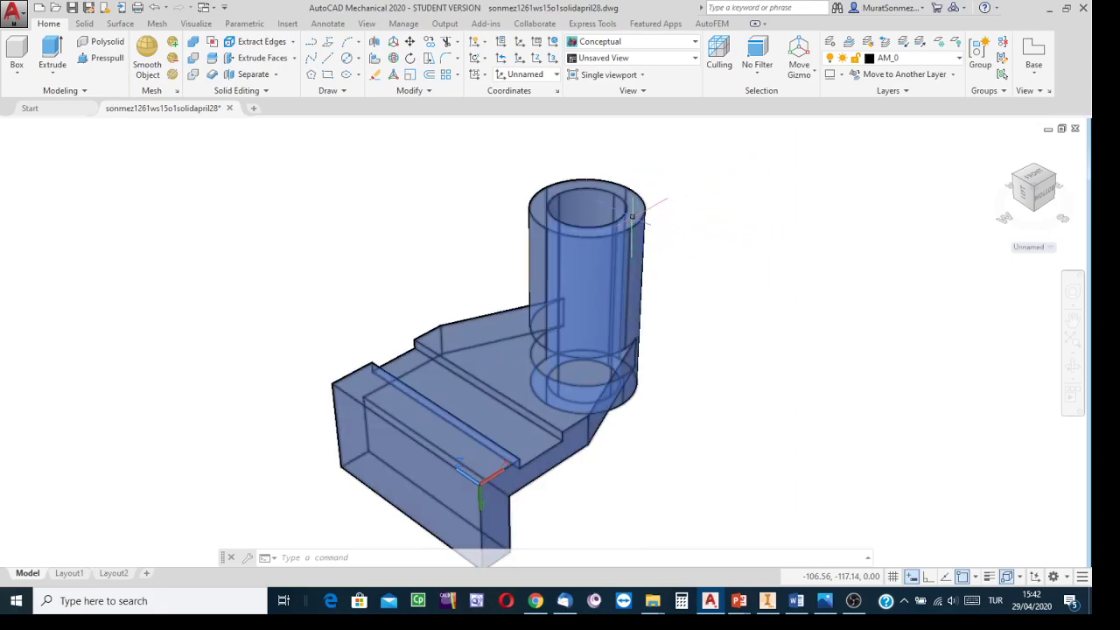
pyautogui.moveTo(714, 218); pyautogui.dragTo(686, 254, button='middle')
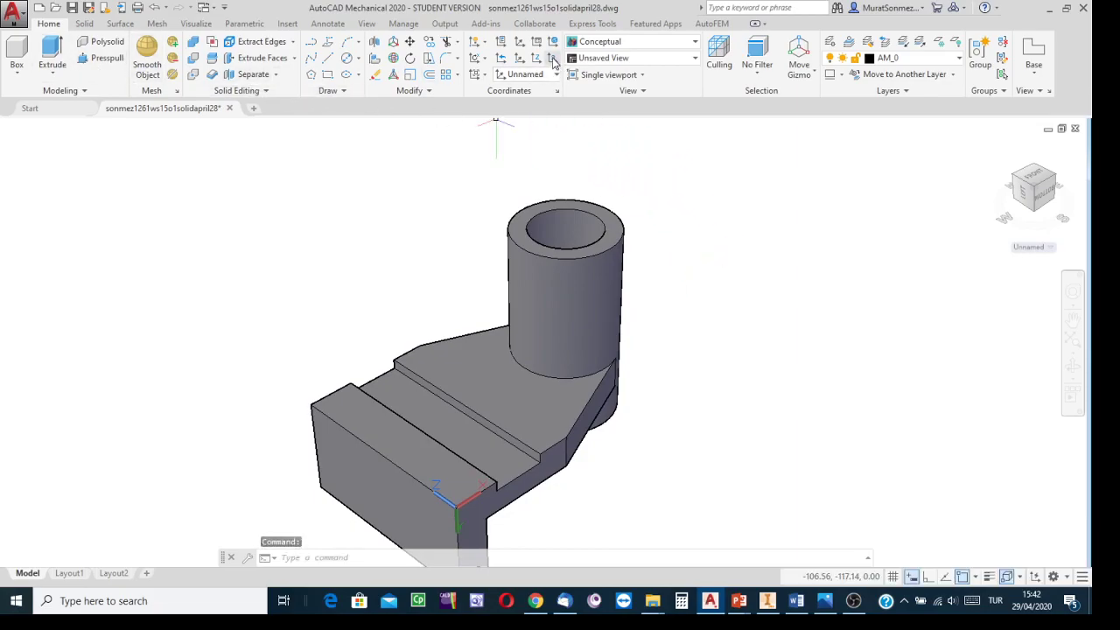
pyautogui.click(553, 58)
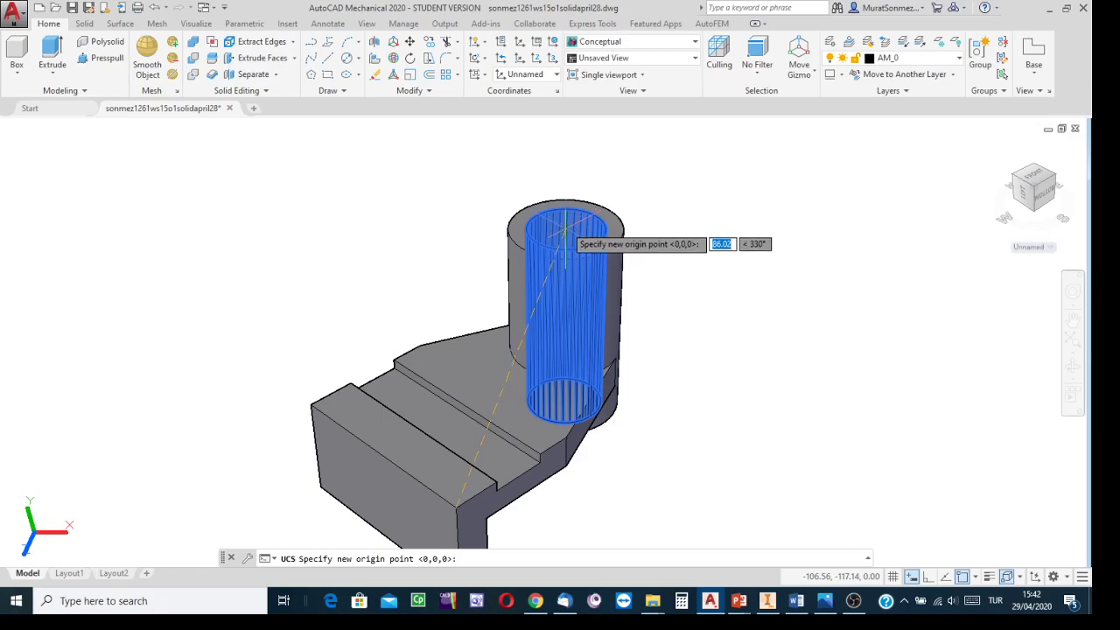
pyautogui.click(565, 228)
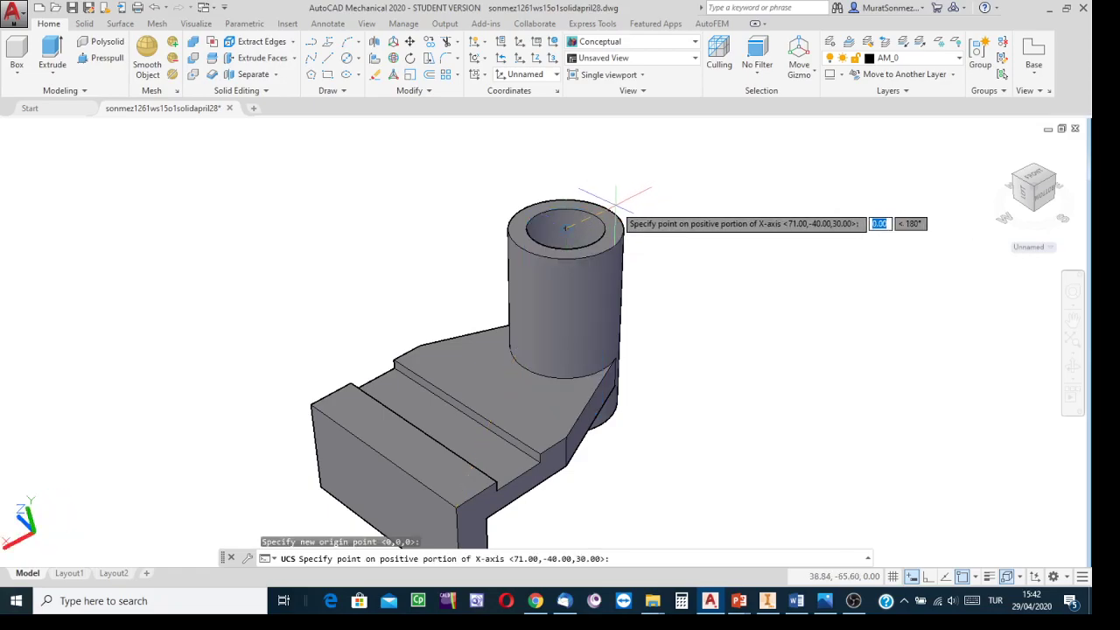
pyautogui.scroll(2, 642, 190)
pyautogui.moveTo(681, 137); pyautogui.dragTo(670, 263, button='middle')
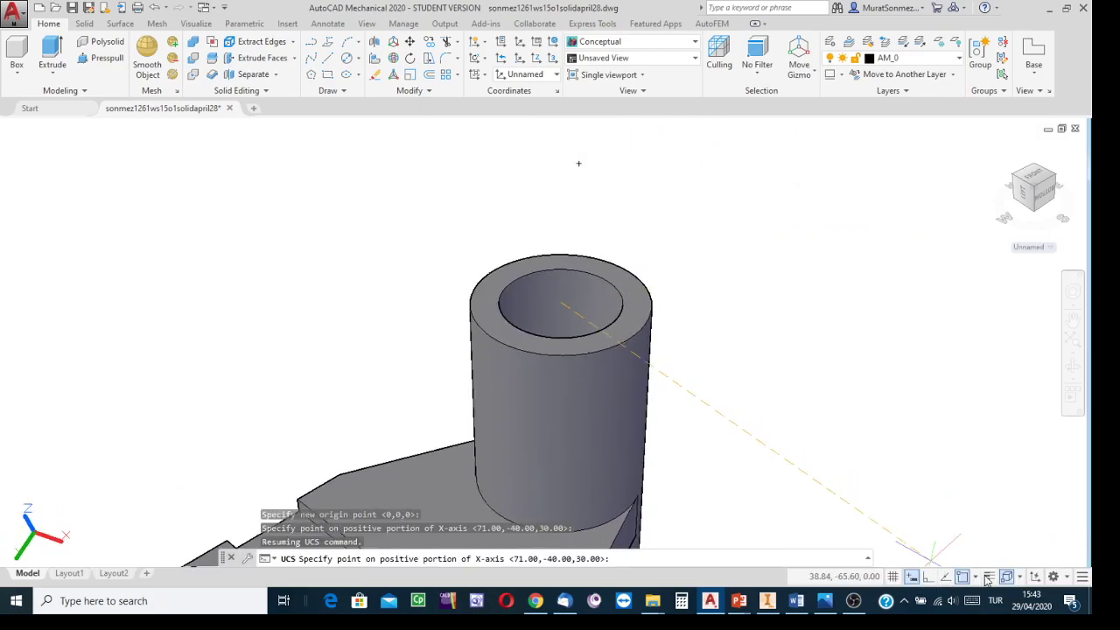
pyautogui.click(977, 577)
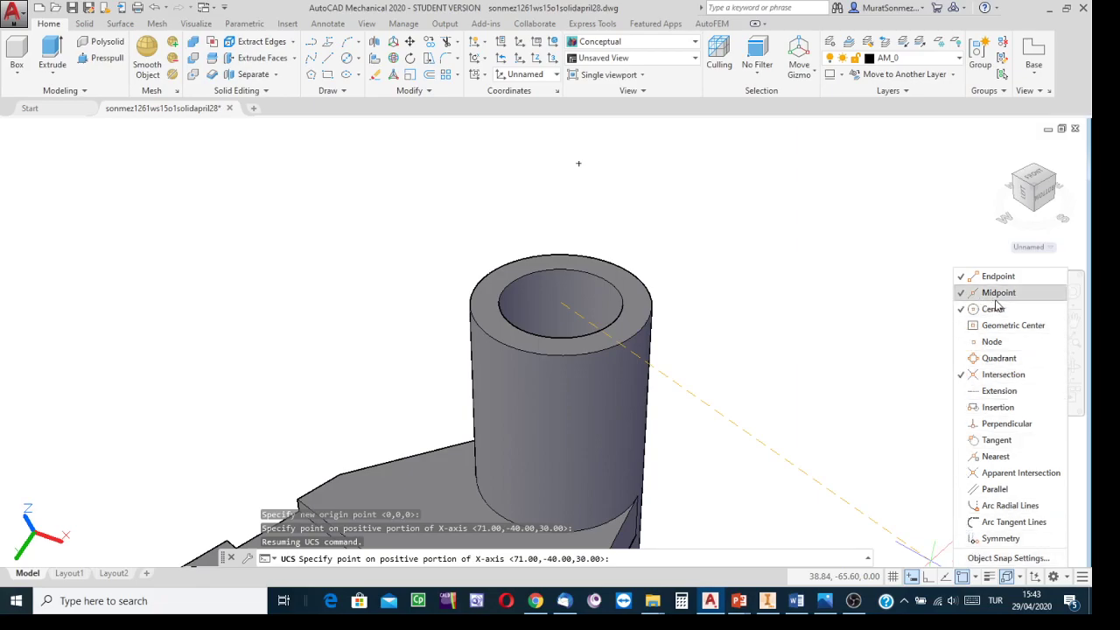
pyautogui.click(1020, 578)
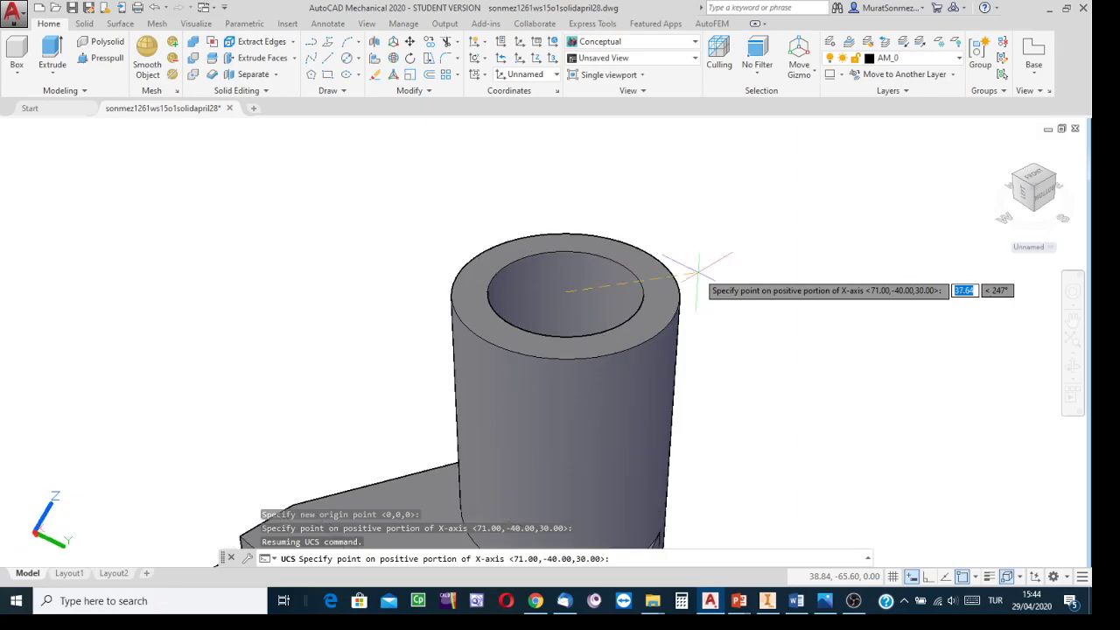
pyautogui.scroll(-3, 700, 280)
pyautogui.moveTo(667, 365); pyautogui.dragTo(756, 193, button='middle')
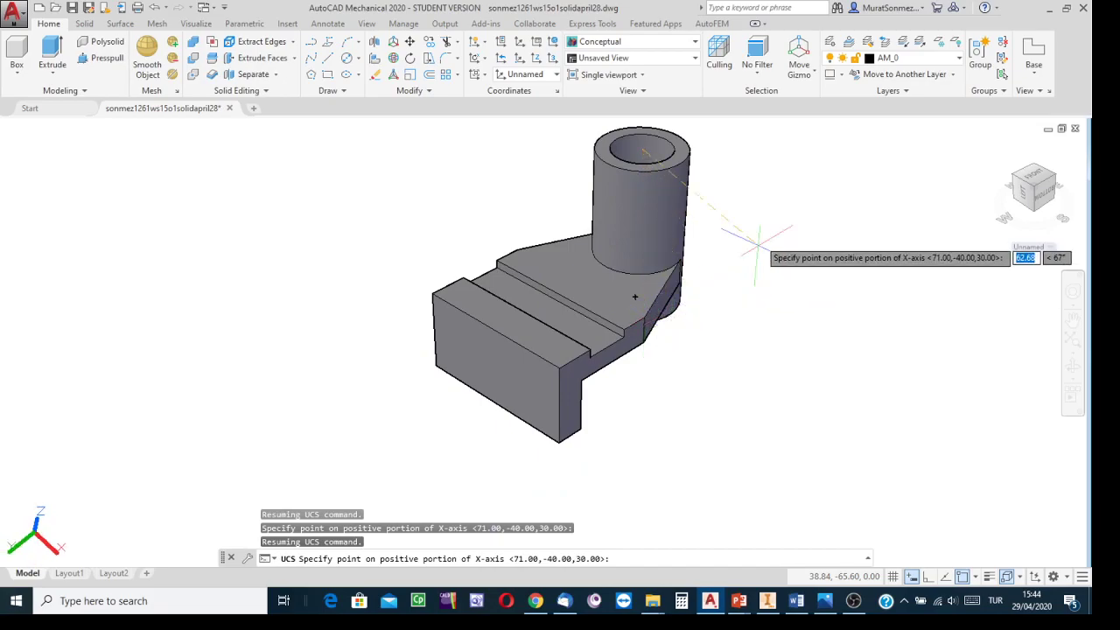
pyautogui.moveTo(760, 199); pyautogui.dragTo(717, 350, button='middle')
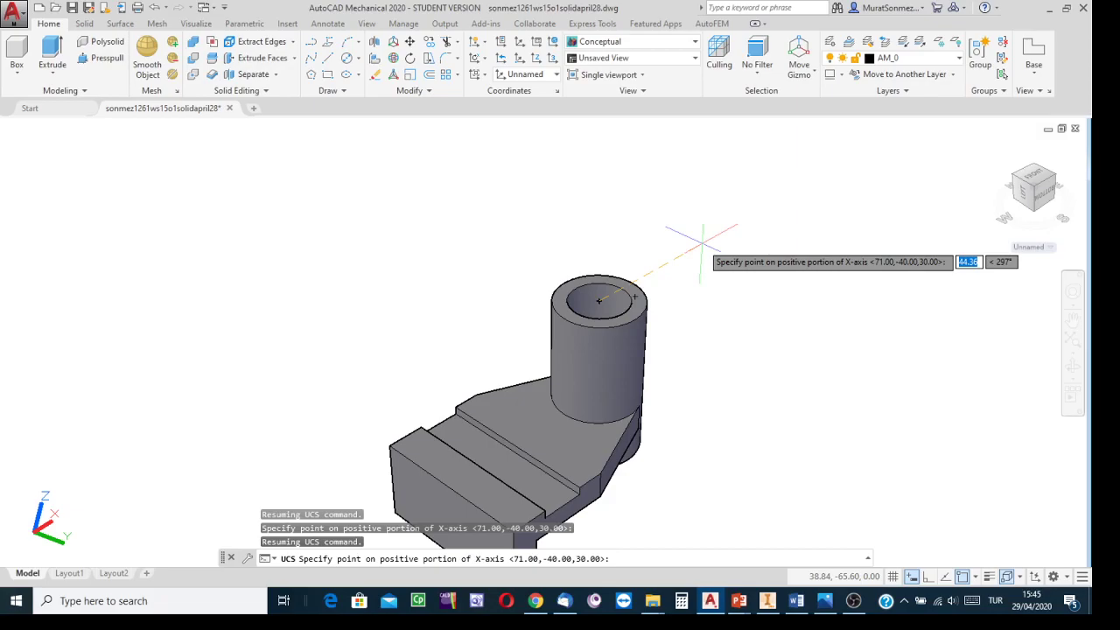
pyautogui.write('16')
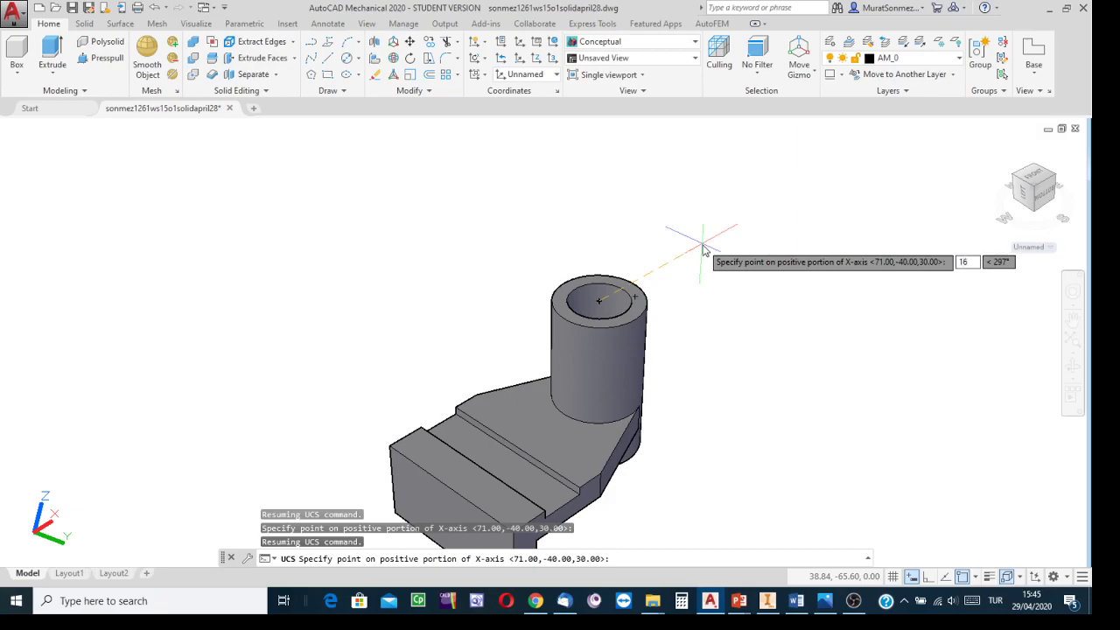
pyautogui.press('Tab')
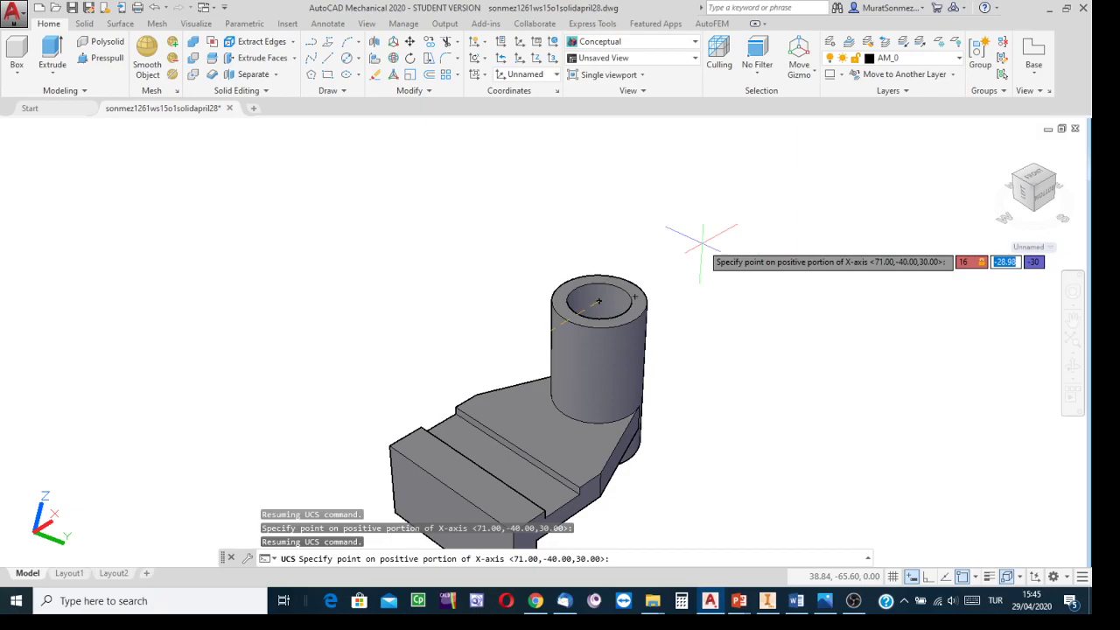
pyautogui.write('0')
pyautogui.press('Return')
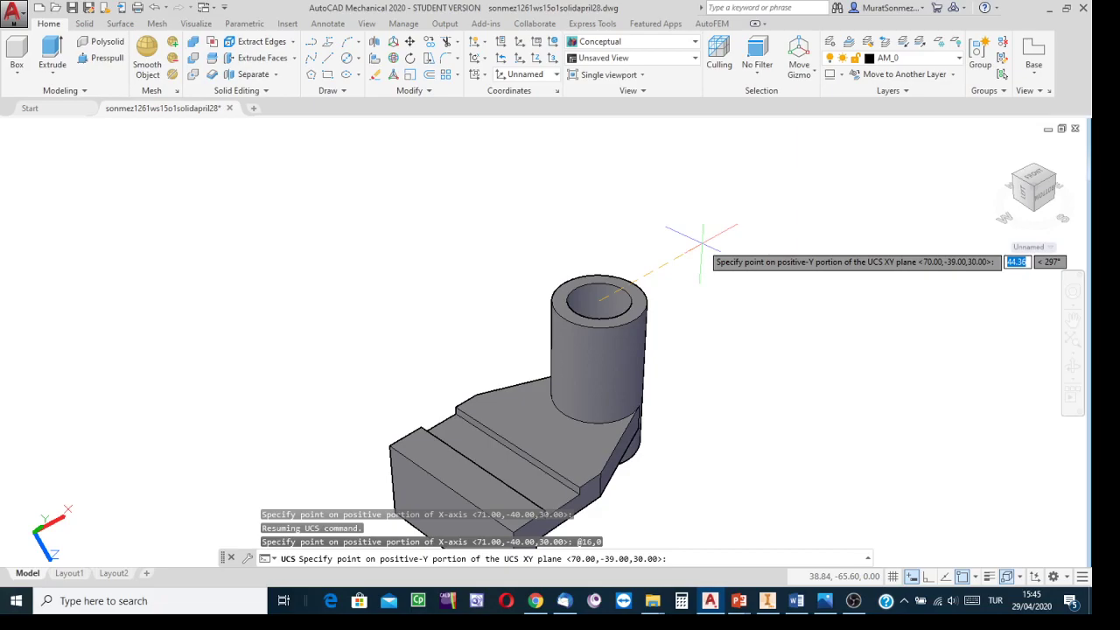
pyautogui.write('0,')
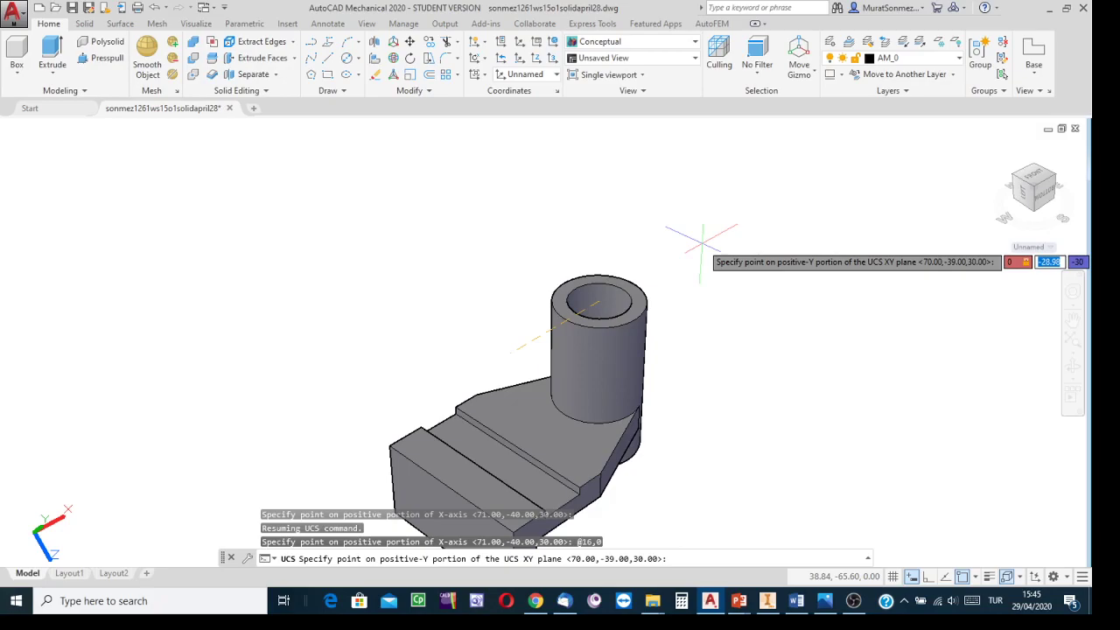
pyautogui.write('16')
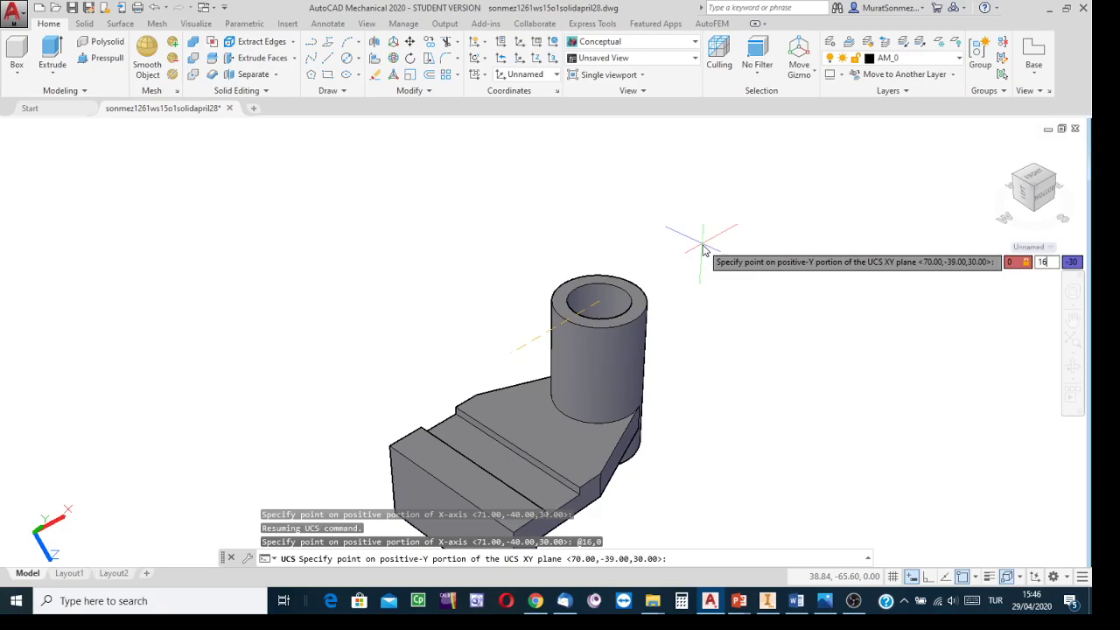
pyautogui.press('Return')
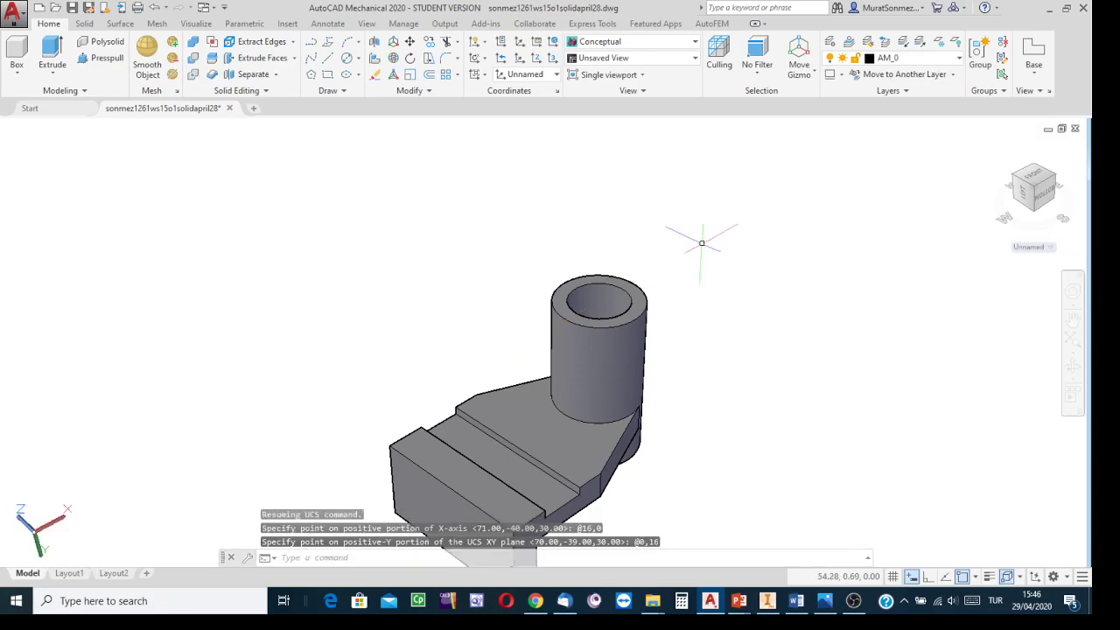
# Step: Rotate the UCS 90 degrees about its X axis
pyautogui.scroll(1, 710, 311)
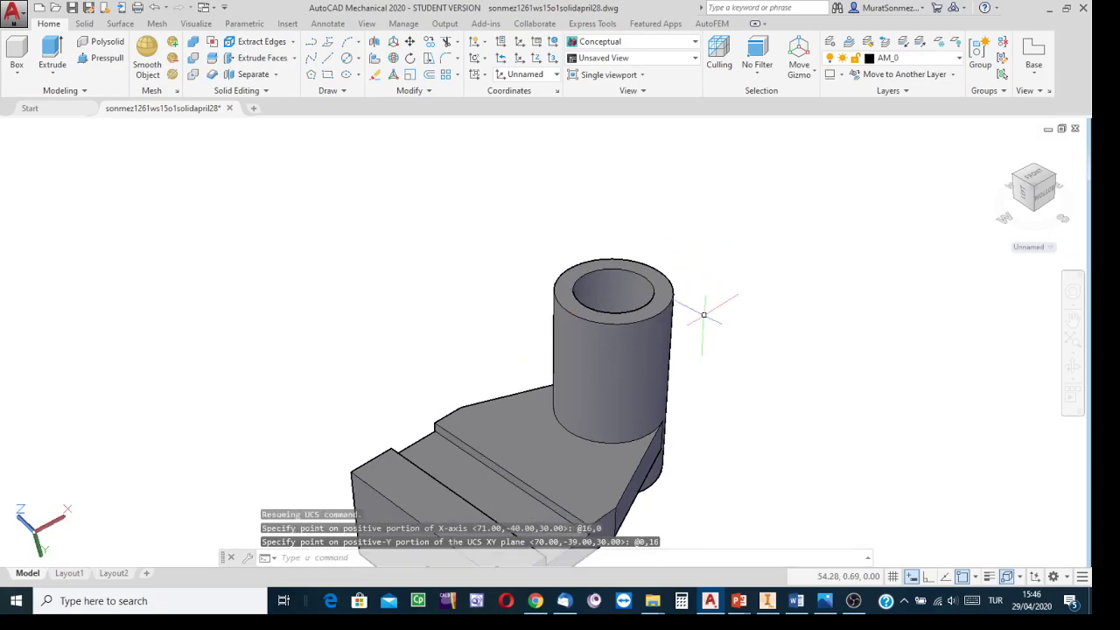
pyautogui.scroll(-3, 702, 313)
pyautogui.scroll(-1, 702, 313)
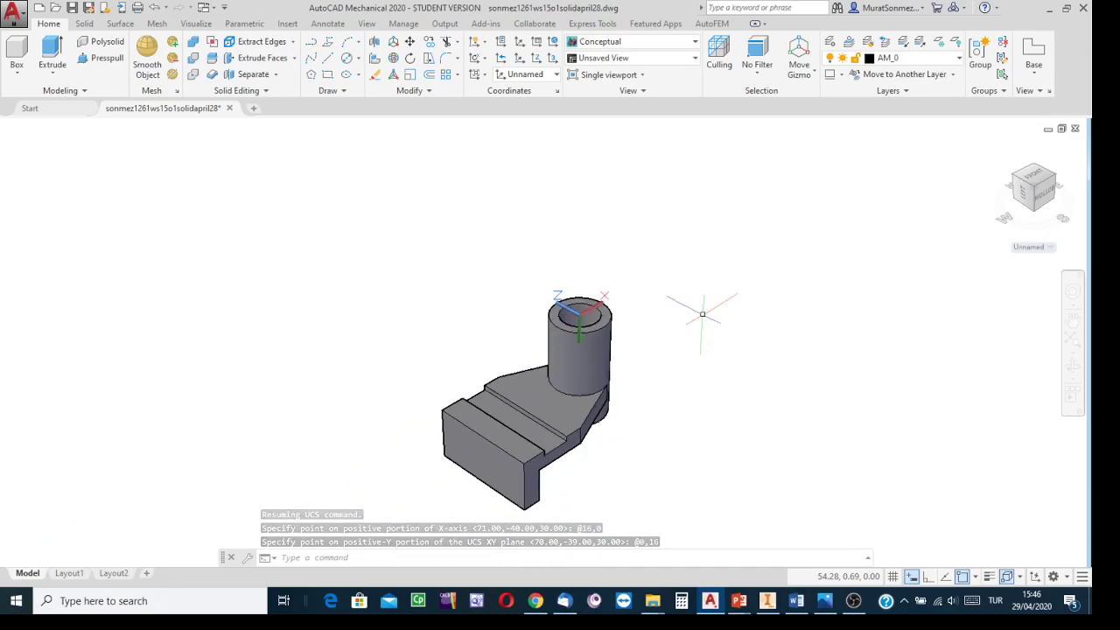
pyautogui.moveTo(702, 313); pyautogui.dragTo(640, 340, button='middle')
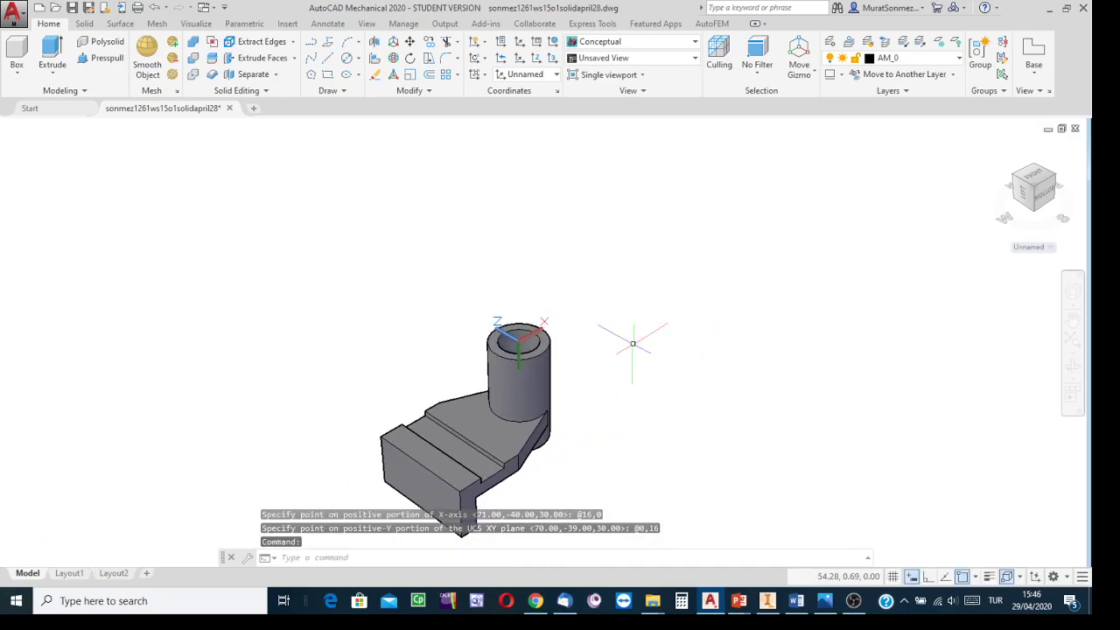
pyautogui.scroll(-1, 595, 332)
pyautogui.scroll(2, 596, 334)
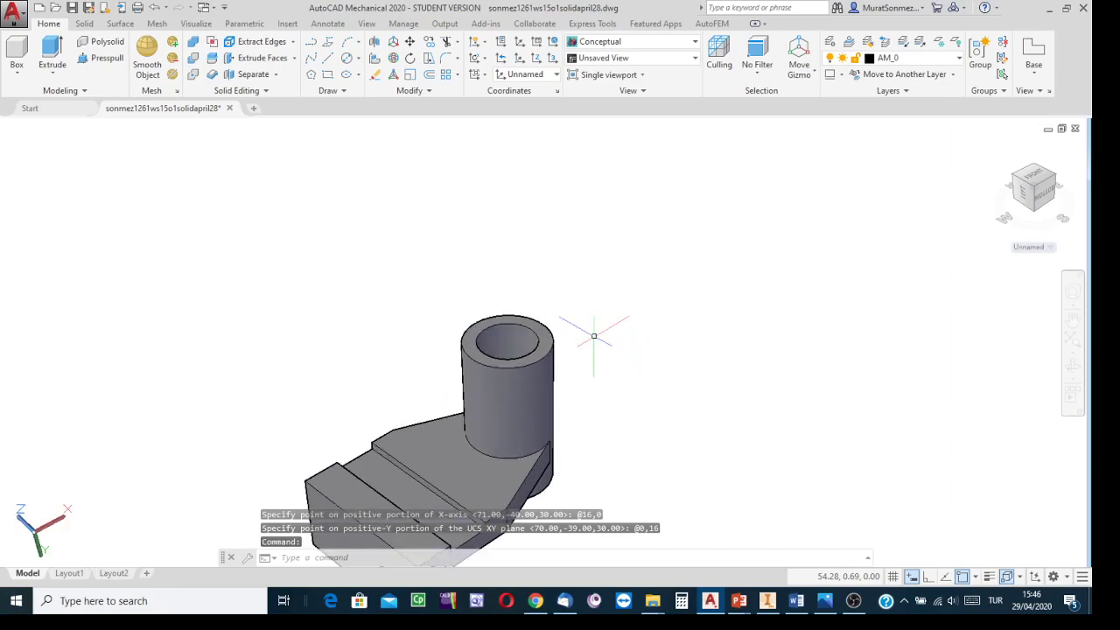
pyautogui.scroll(-2, 594, 335)
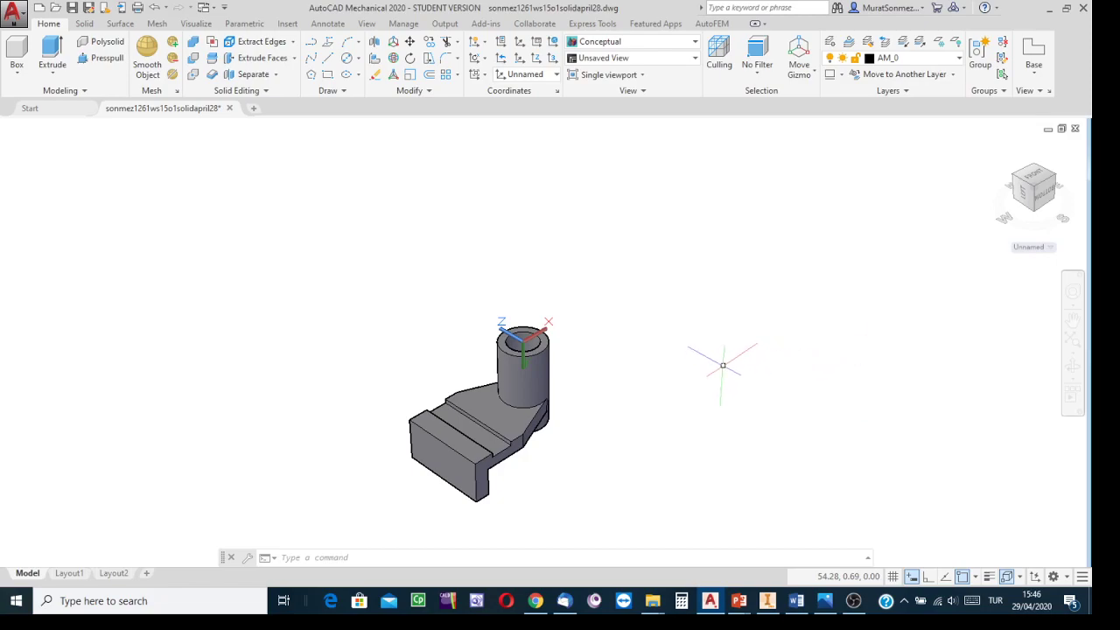
pyautogui.scroll(1, 630, 346)
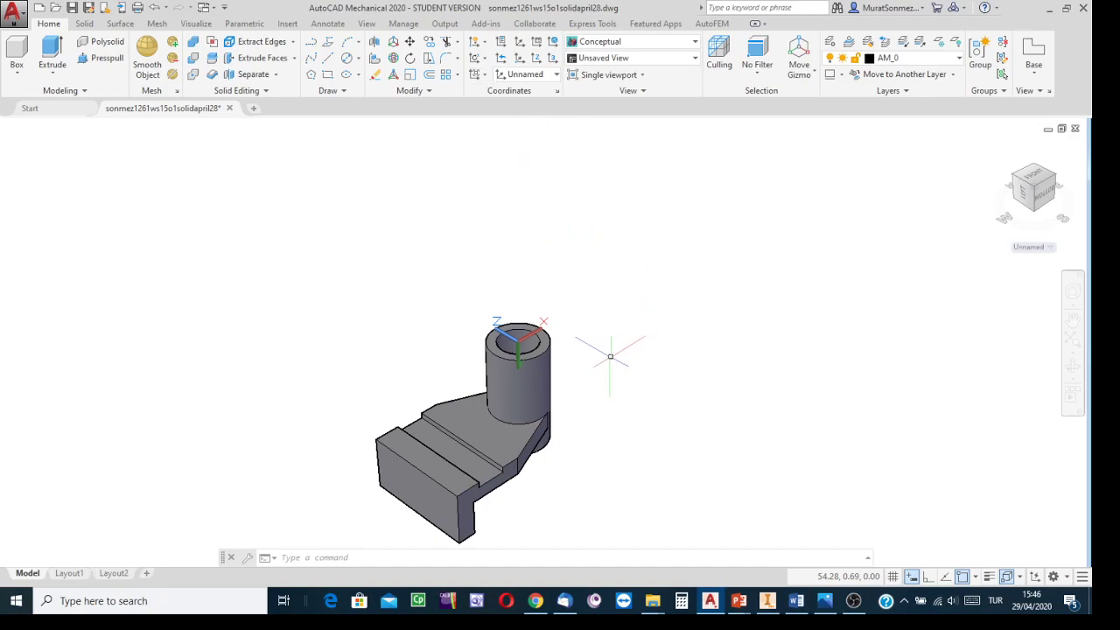
pyautogui.click(486, 61)
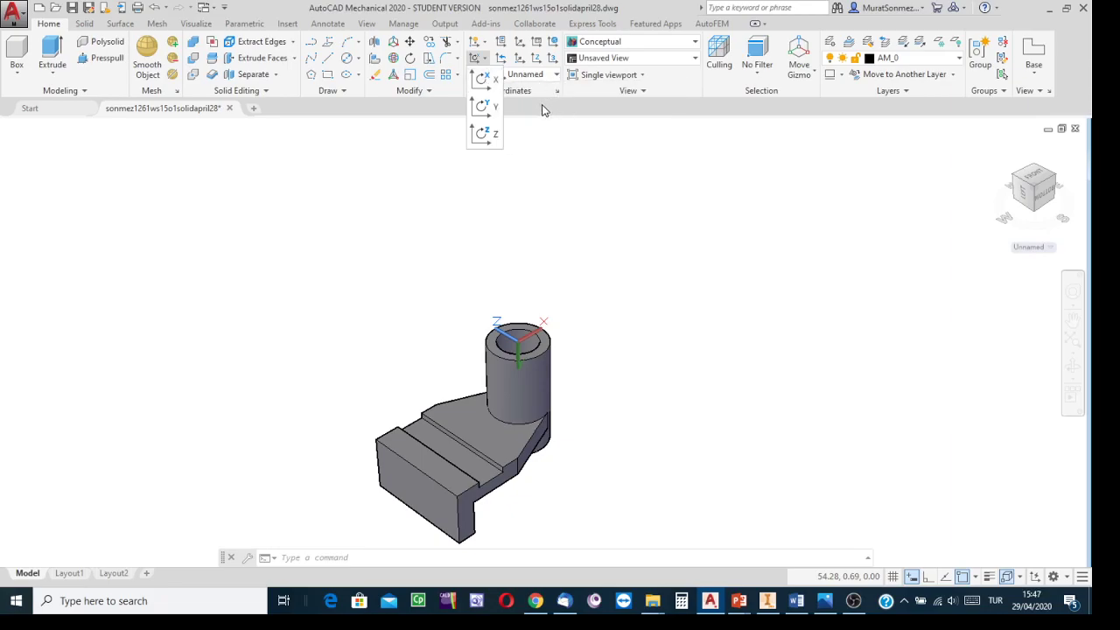
pyautogui.click(484, 82)
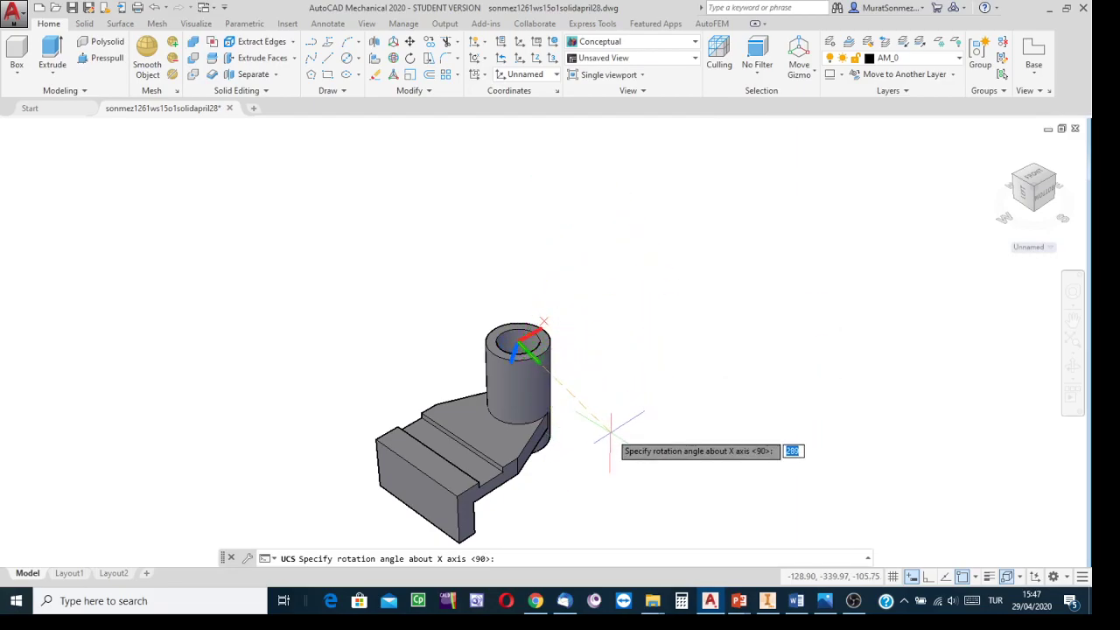
pyautogui.write('90')
pyautogui.press('Return')
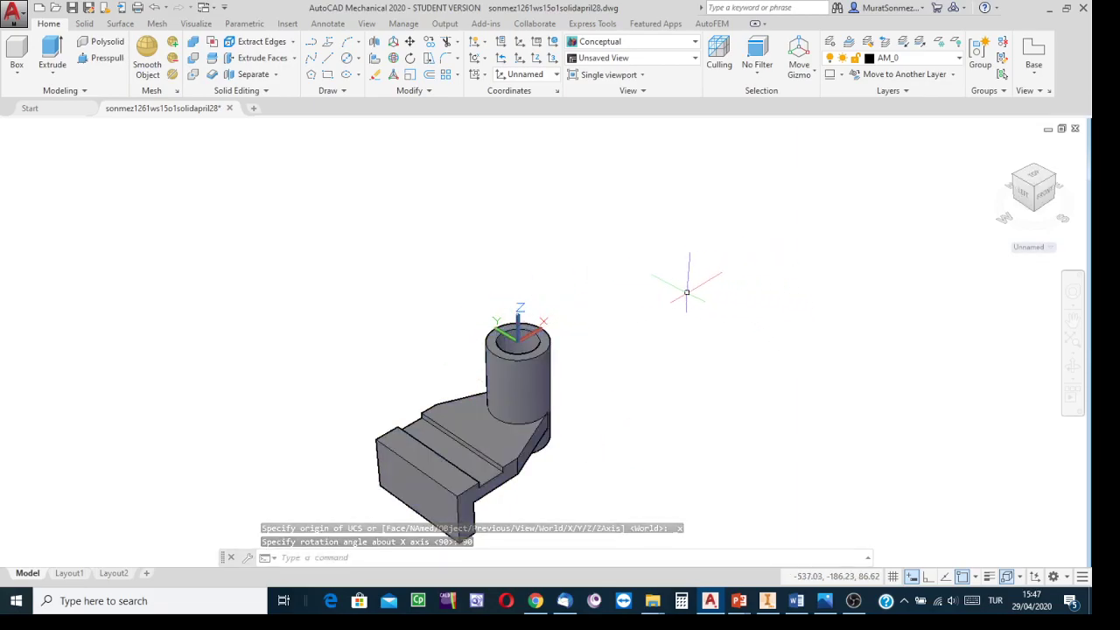
# Step: Switch to the top view and set PERSPECTIVE to 0 for an orthographic display
pyautogui.scroll(2, 647, 311)
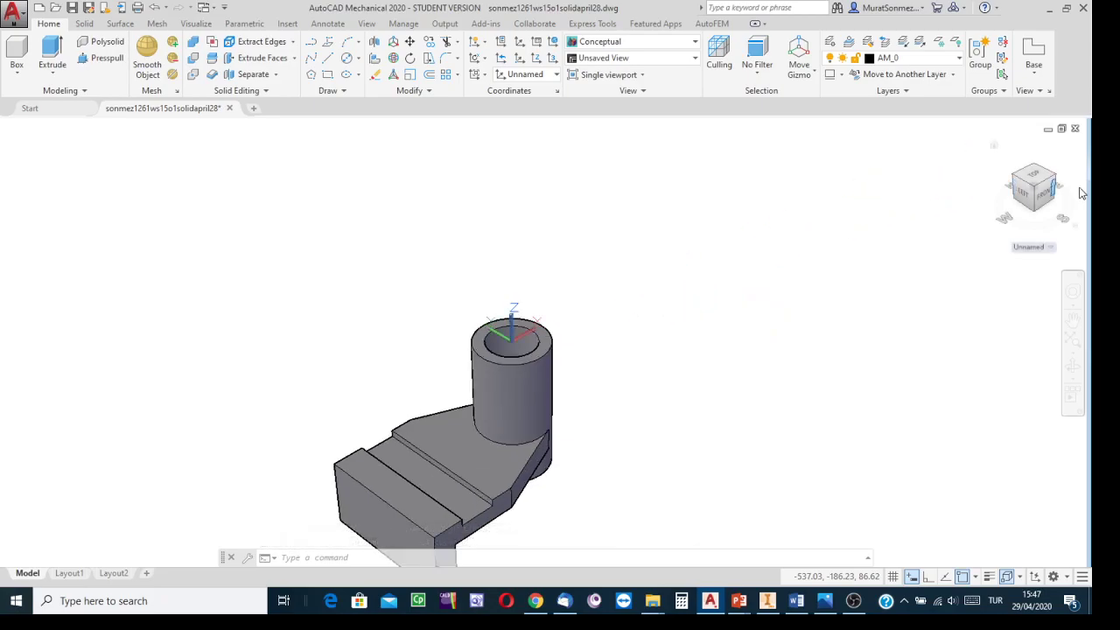
pyautogui.click(1036, 176)
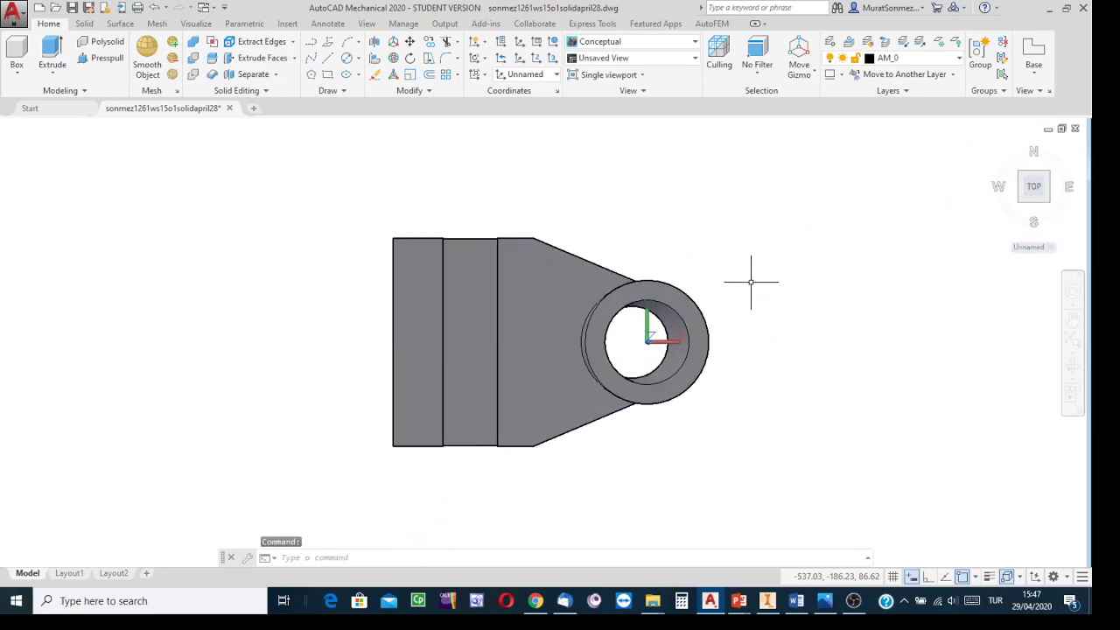
pyautogui.moveTo(790, 256)
pyautogui.mouseDown(button='middle')
pyautogui.moveTo(695, 255)
pyautogui.moveTo(700, 262)
pyautogui.mouseUp(button='middle')
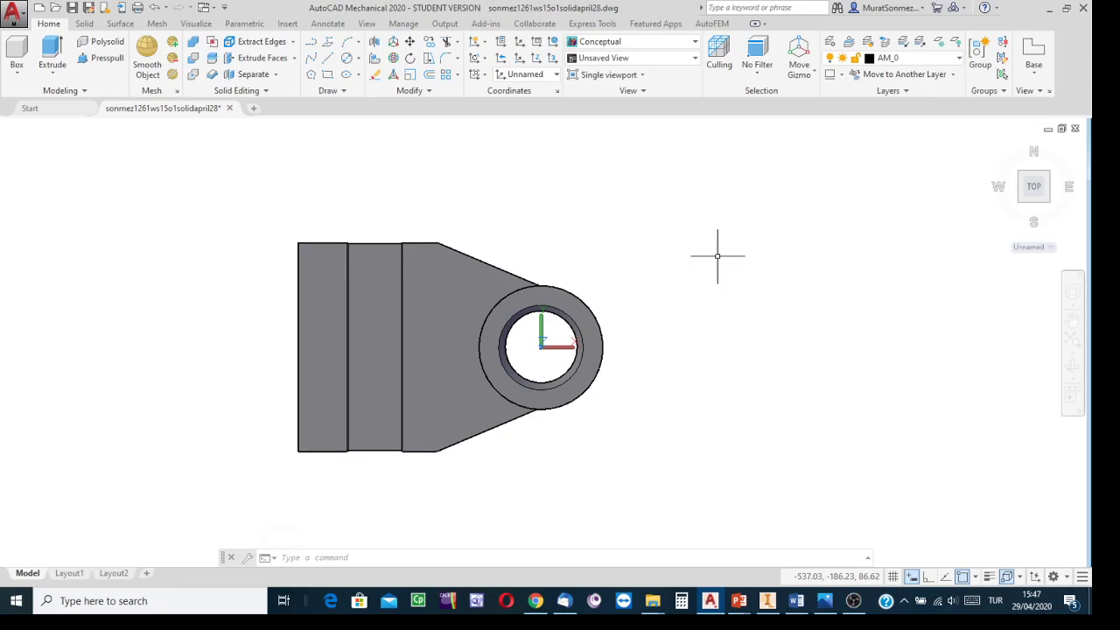
pyautogui.write('PERSPECTIVE')
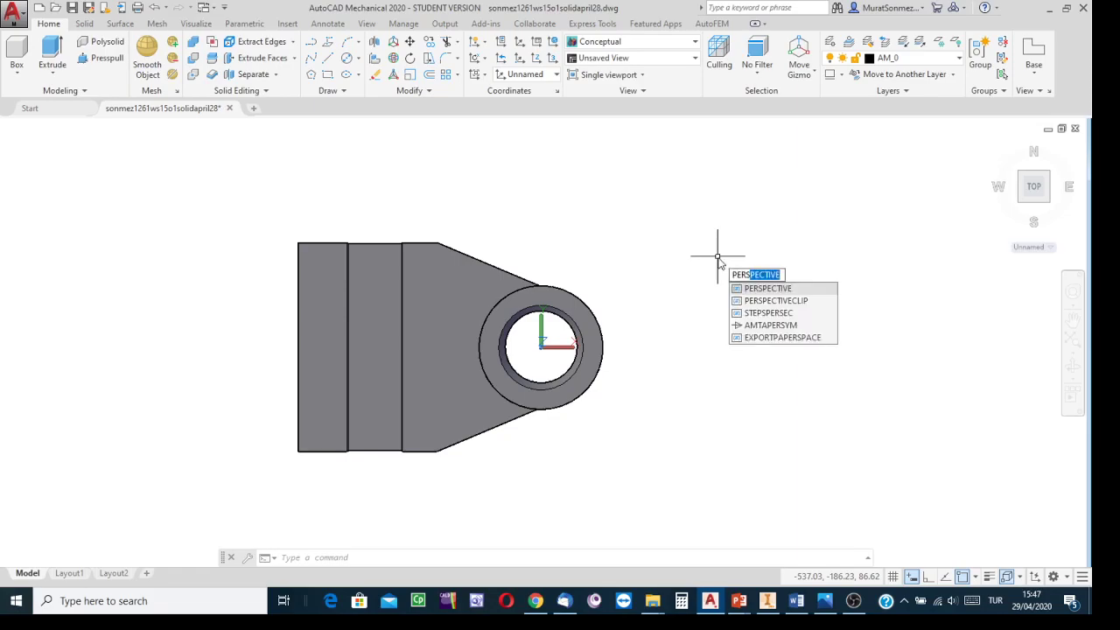
pyautogui.press('Return')
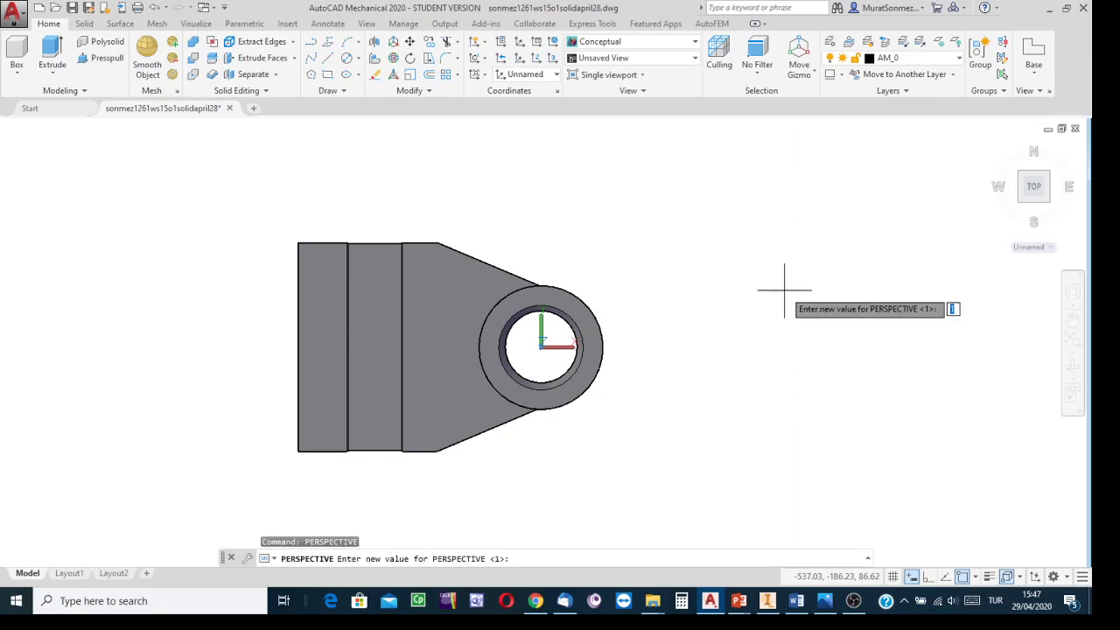
pyautogui.write('0')
pyautogui.press('Return')
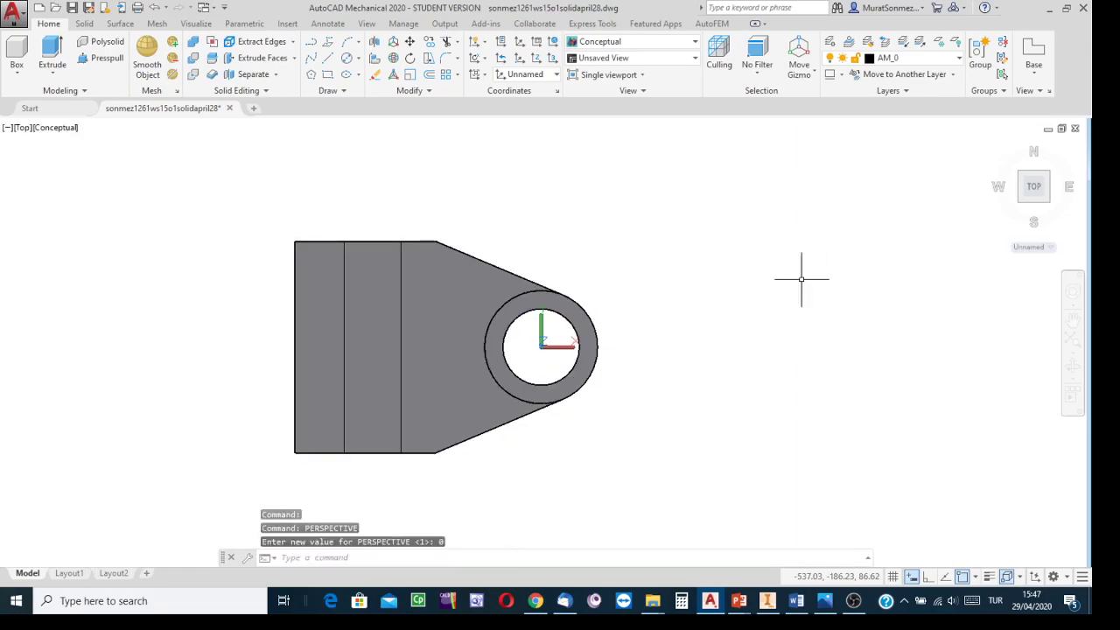
# Step: Switch to the Inventor reference model and examine the slots at the boss top from above
pyautogui.scroll(2, 665, 358)
pyautogui.scroll(2, 651, 350)
pyautogui.moveTo(650, 350); pyautogui.dragTo(817, 348, button='middle')
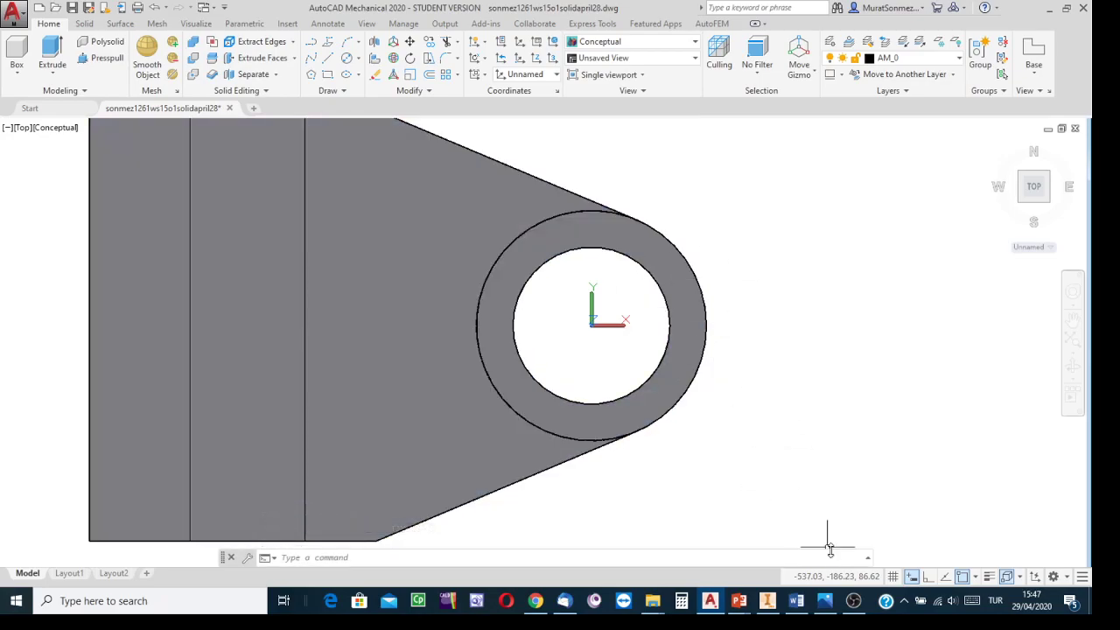
pyautogui.click(767, 602)
pyautogui.moveTo(898, 299); pyautogui.dragTo(797, 495, button='middle')
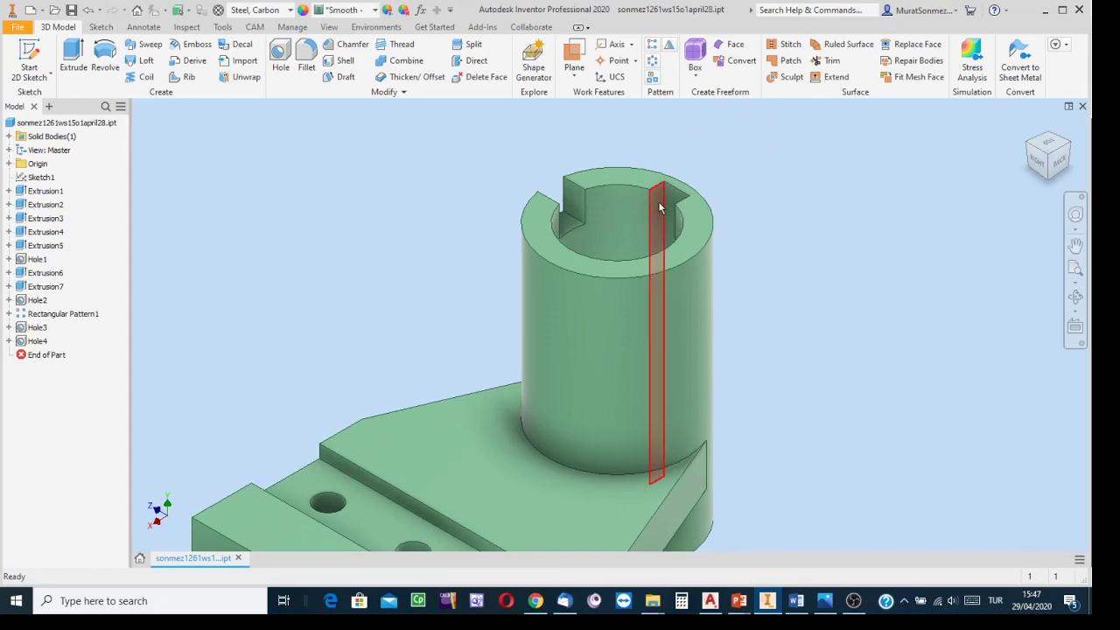
pyautogui.scroll(2, 661, 207)
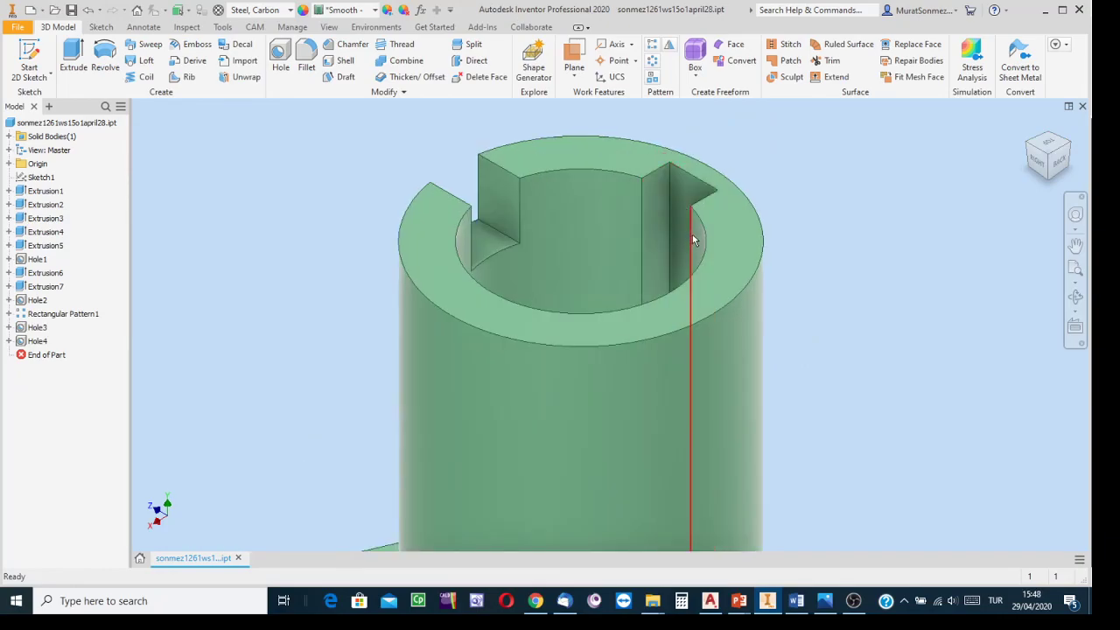
pyautogui.click(1049, 147)
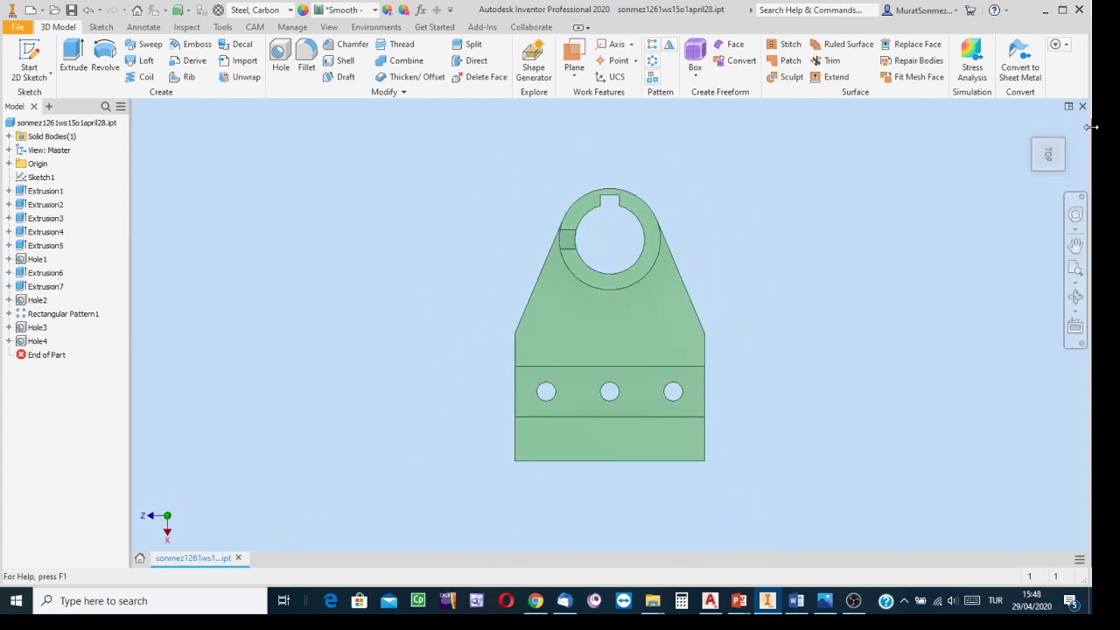
pyautogui.click(1082, 138)
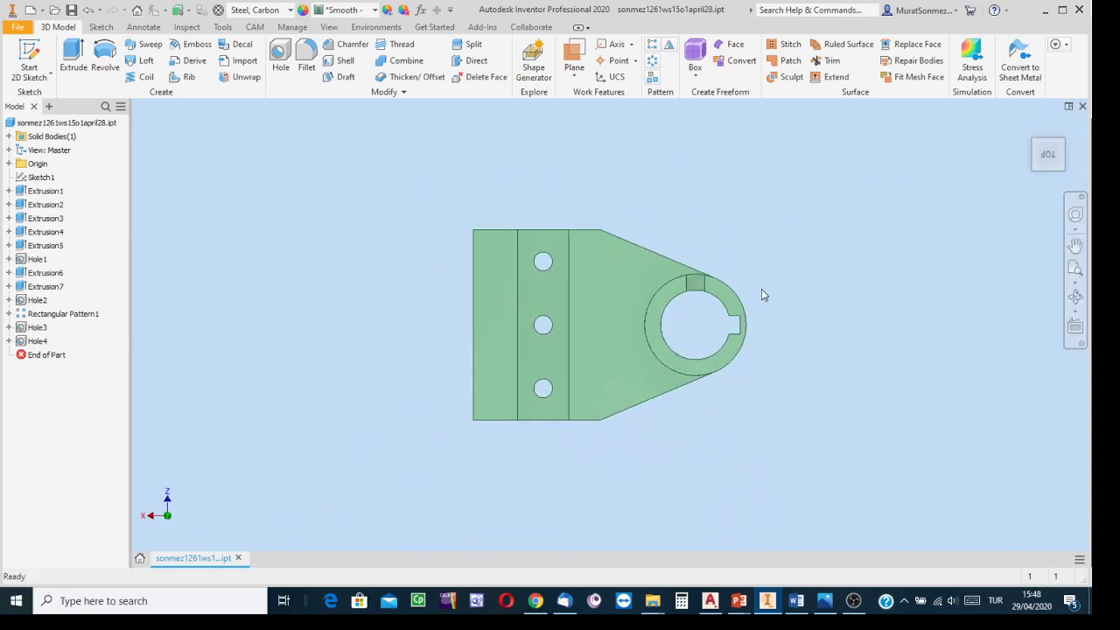
# Step: Draw a rectangle on the boss top from corner 14,3 to relative corner @-10,-6 for the first slot
pyautogui.scroll(10, 742, 331)
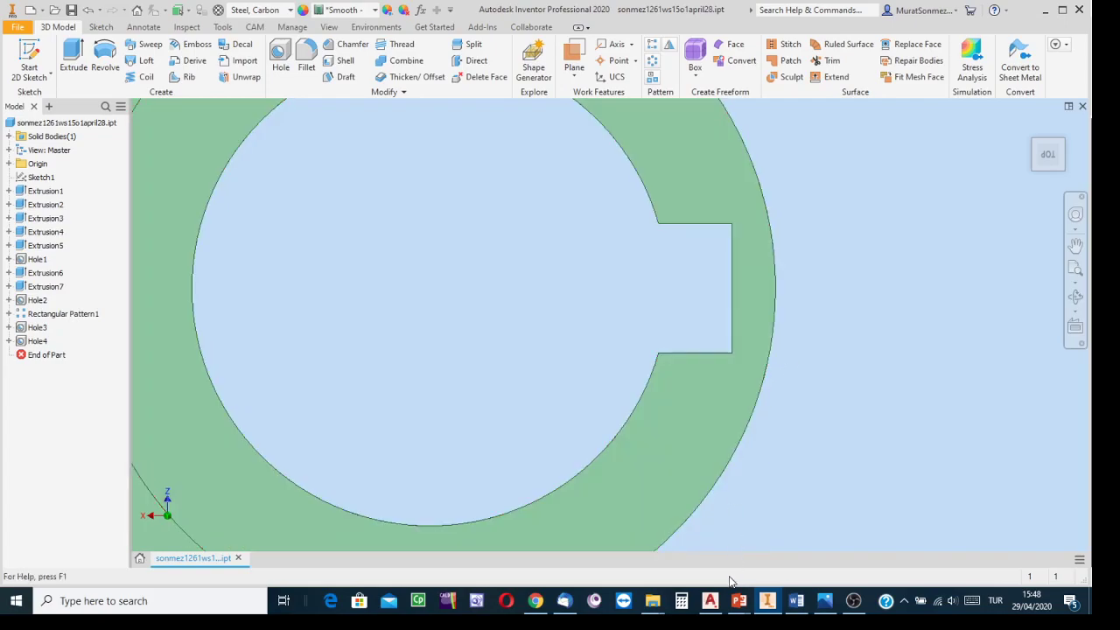
pyautogui.click(711, 601)
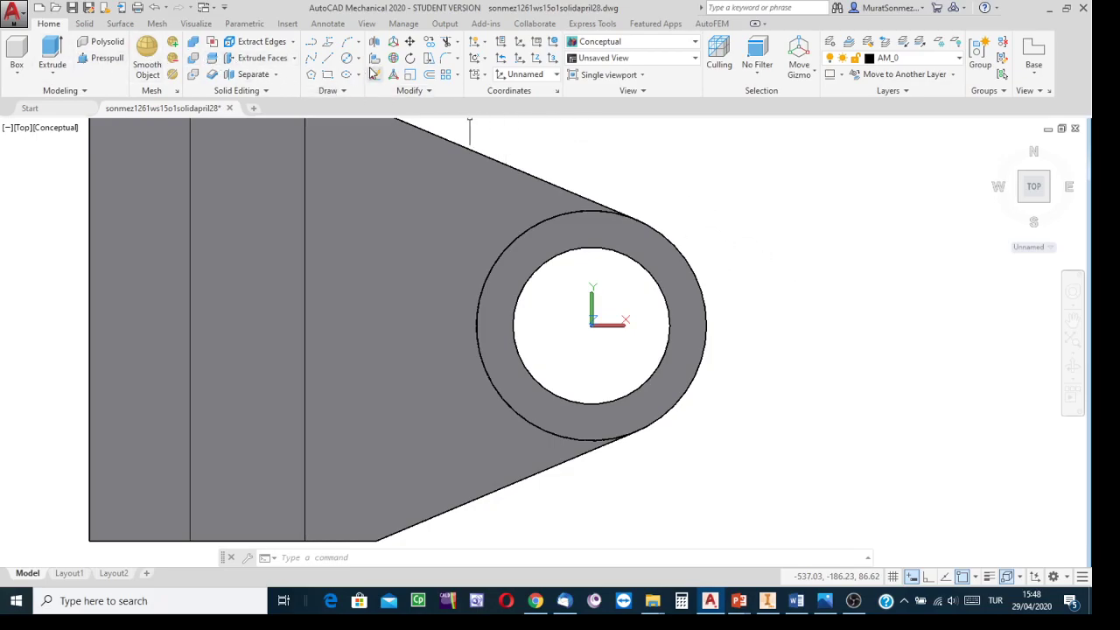
pyautogui.click(331, 78)
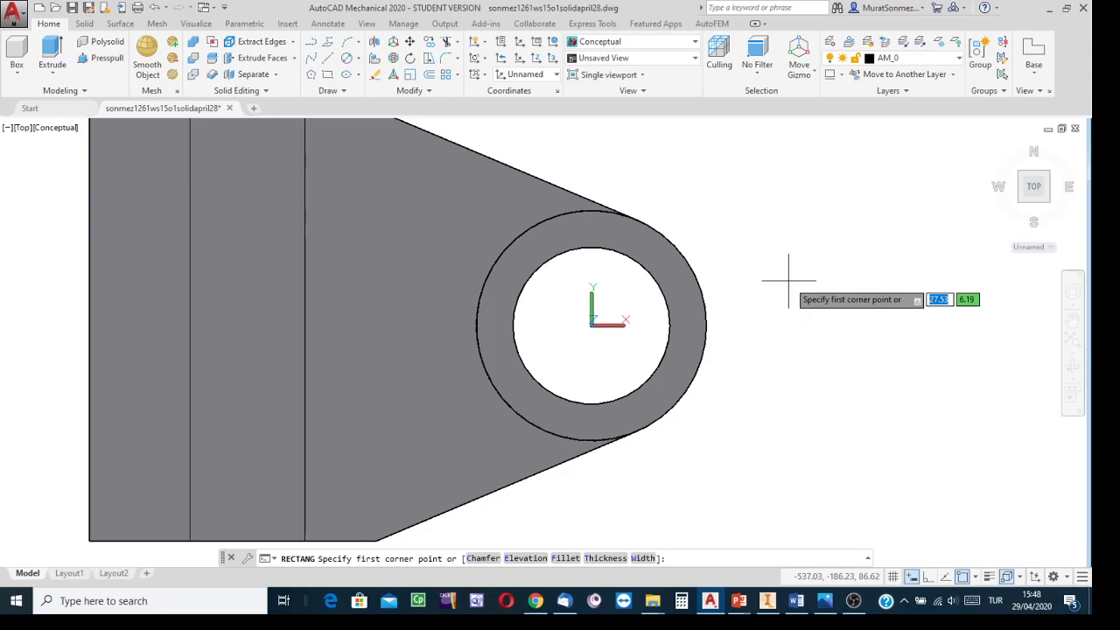
pyautogui.click(824, 600)
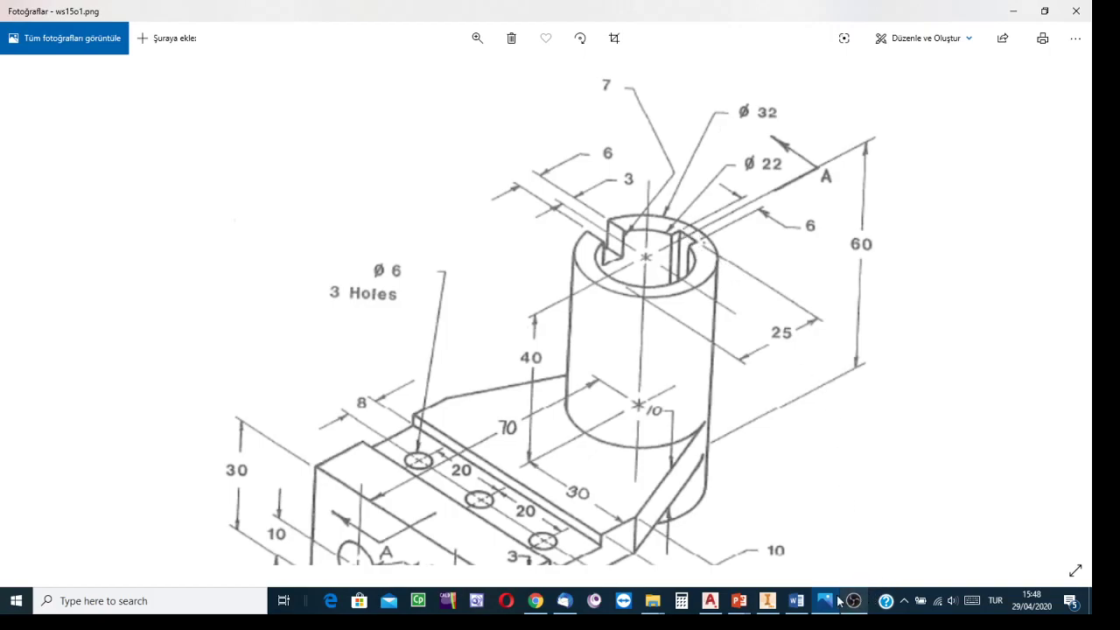
pyautogui.click(711, 593)
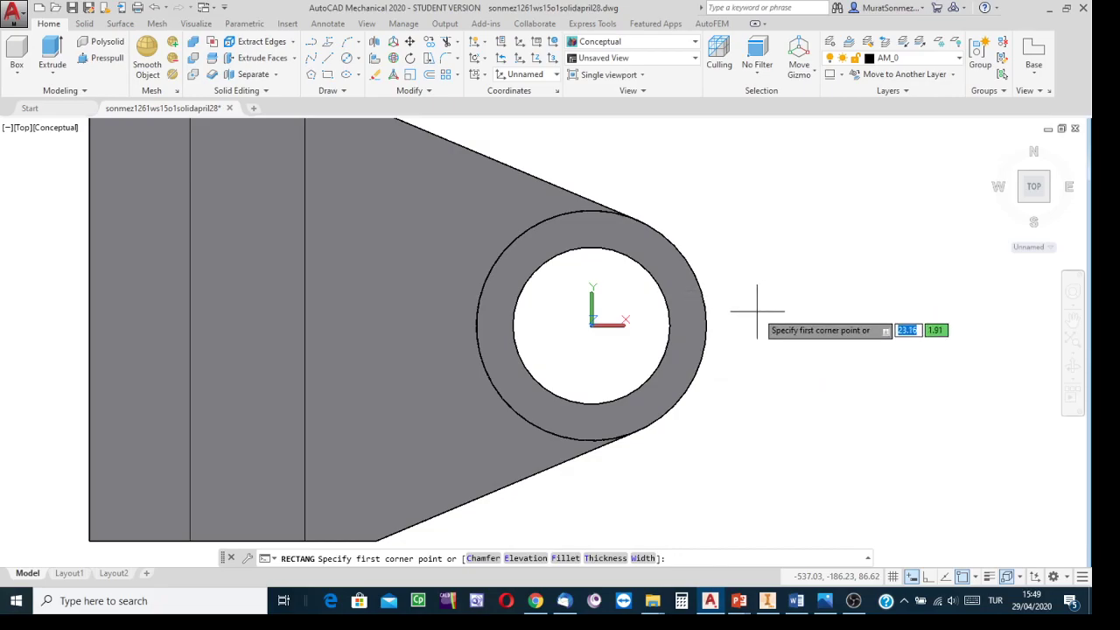
pyautogui.write('14')
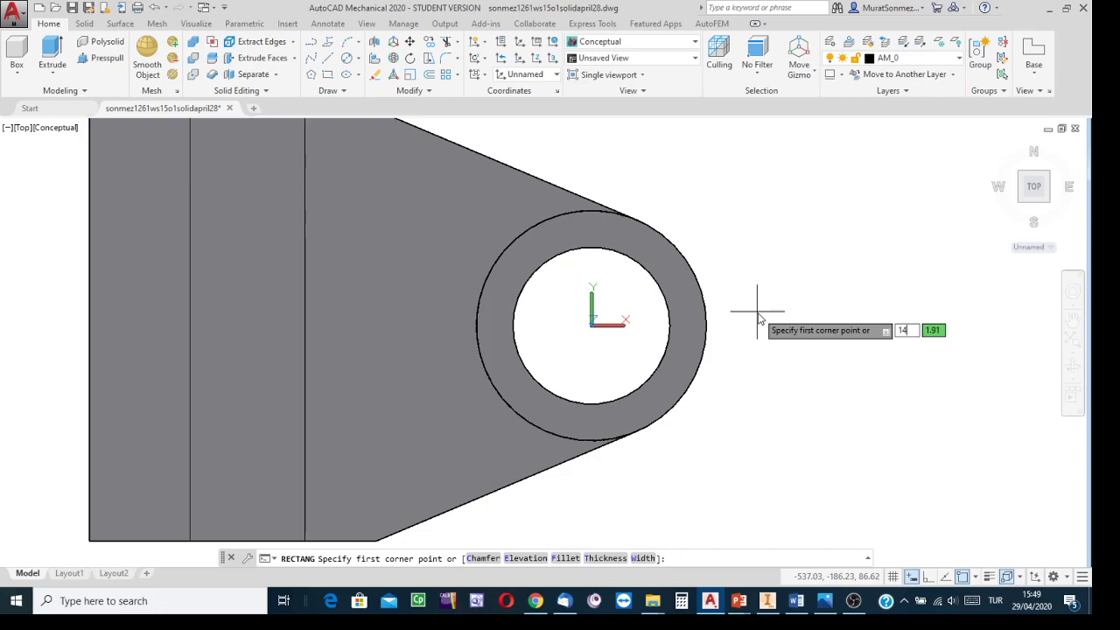
pyautogui.press('Tab')
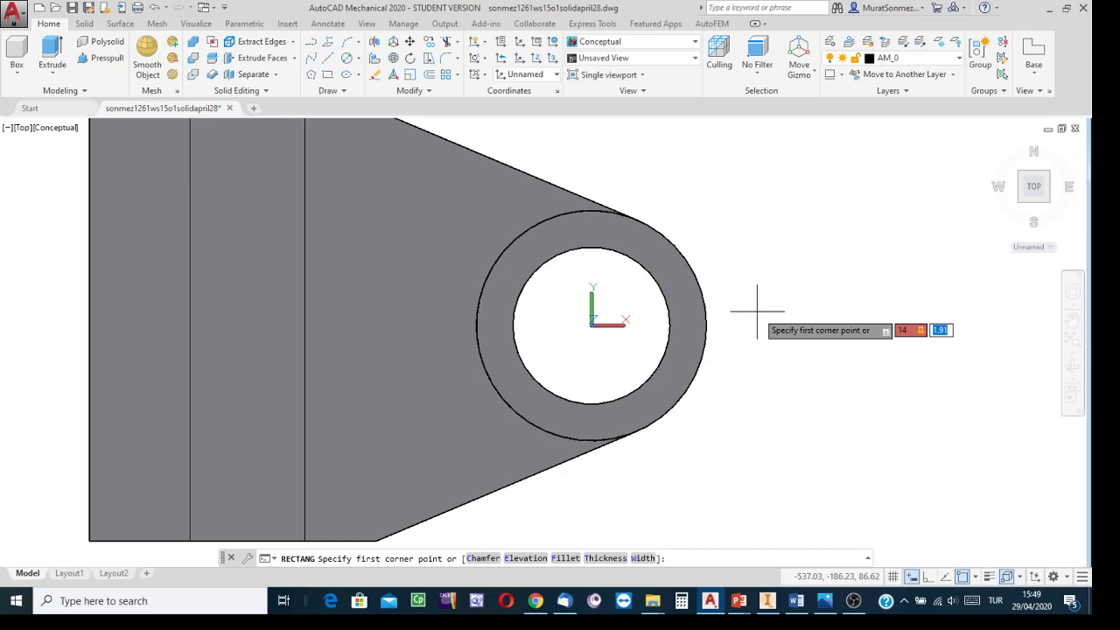
pyautogui.write('3')
pyautogui.press('Return')
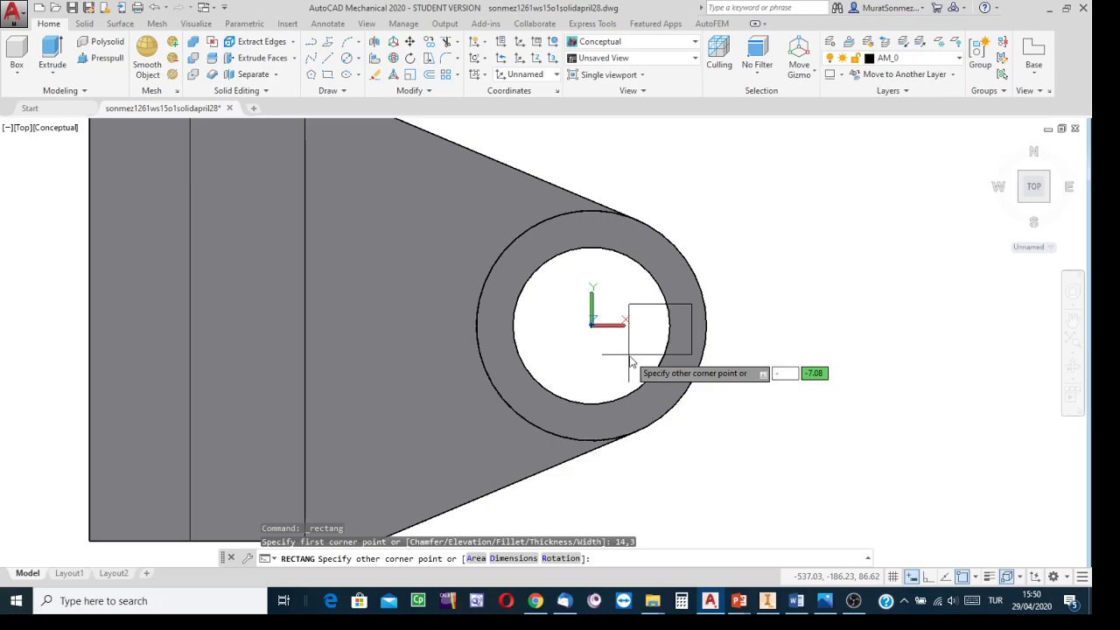
pyautogui.write('10')
pyautogui.press('Tab')
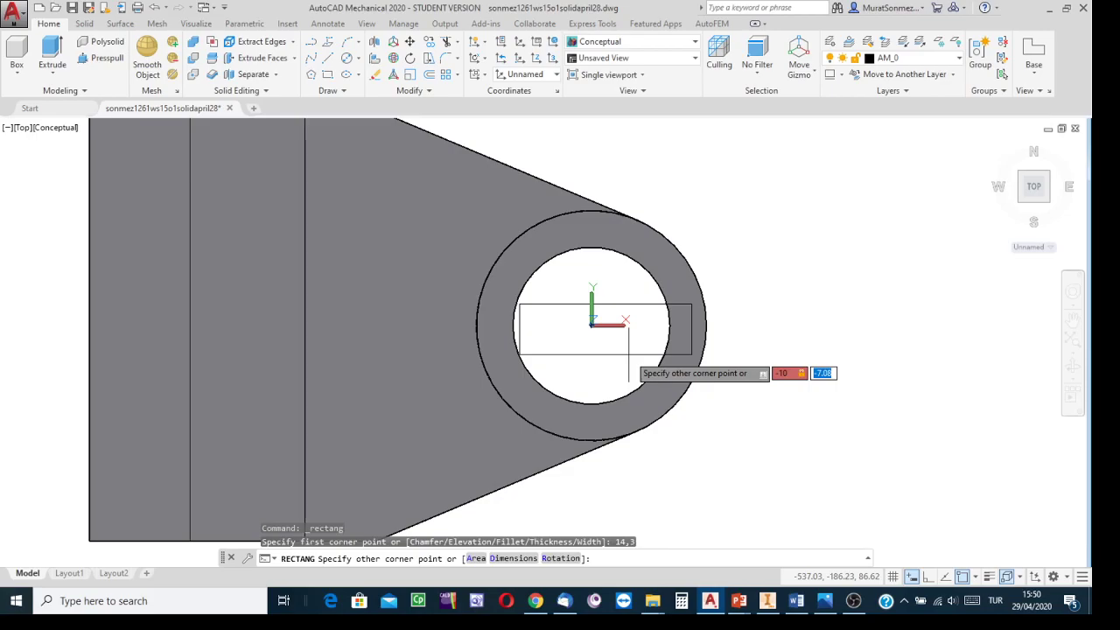
pyautogui.write('-6')
pyautogui.press('Return')
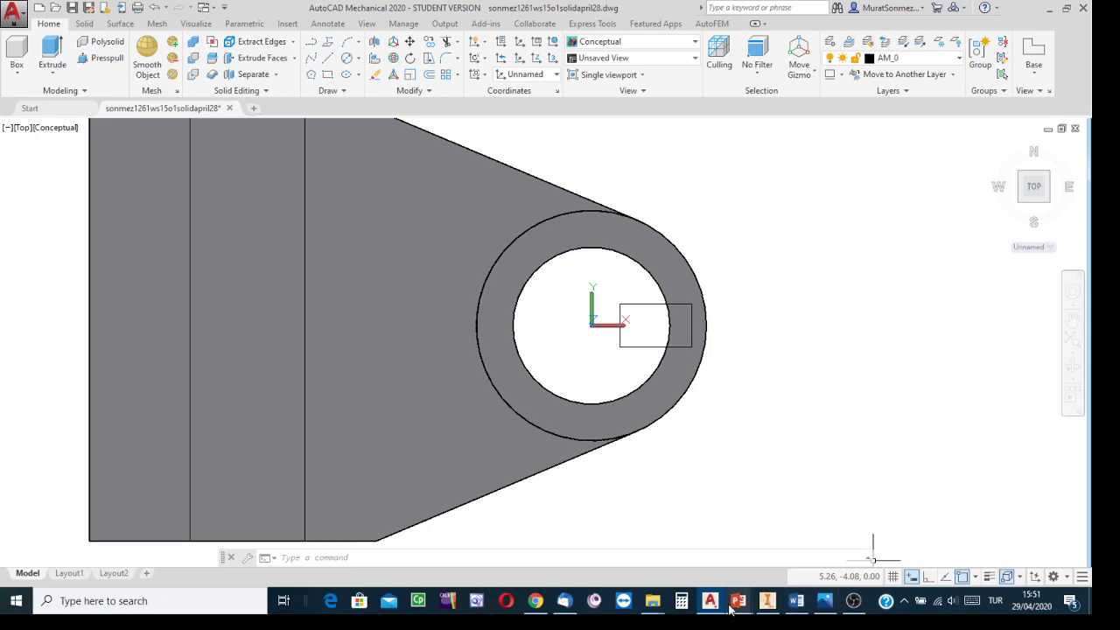
# Step: Examine the second slot at the boss top in the Inventor model and the reference drawing
pyautogui.moveTo(712, 612)
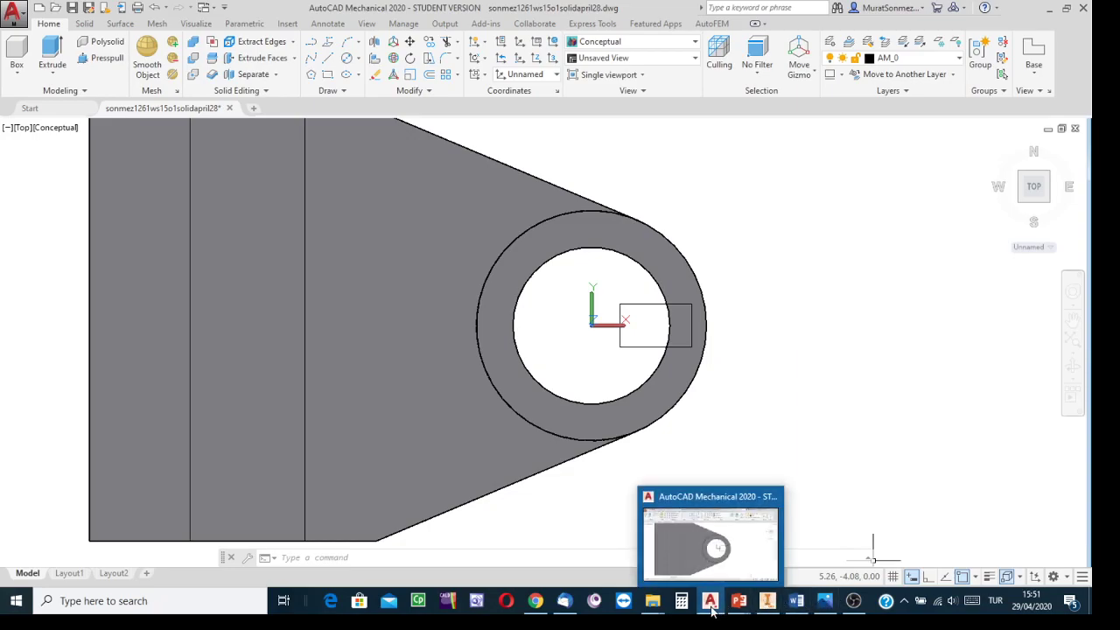
pyautogui.click(822, 604)
pyautogui.click(767, 602)
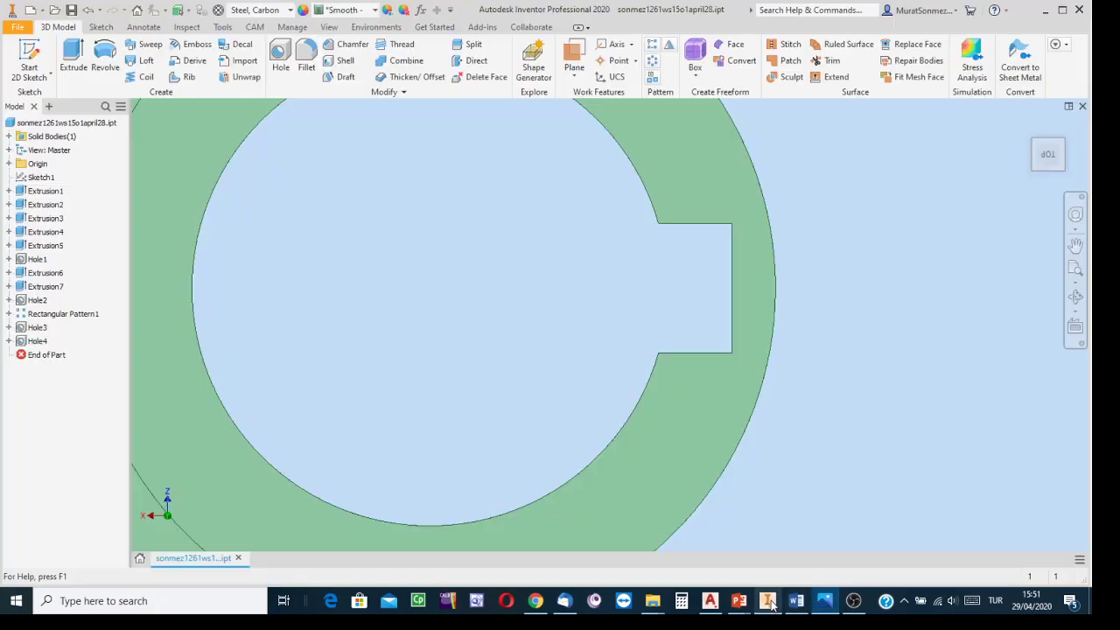
pyautogui.scroll(-3, 832, 321)
pyautogui.moveTo(831, 322); pyautogui.dragTo(861, 476, button='middle')
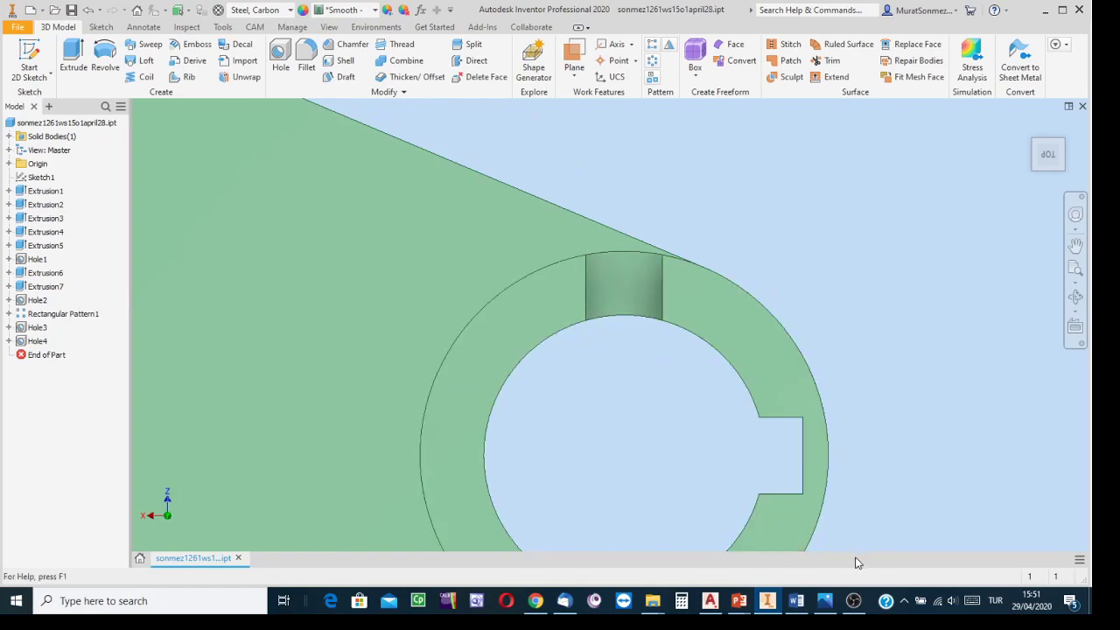
pyautogui.click(828, 600)
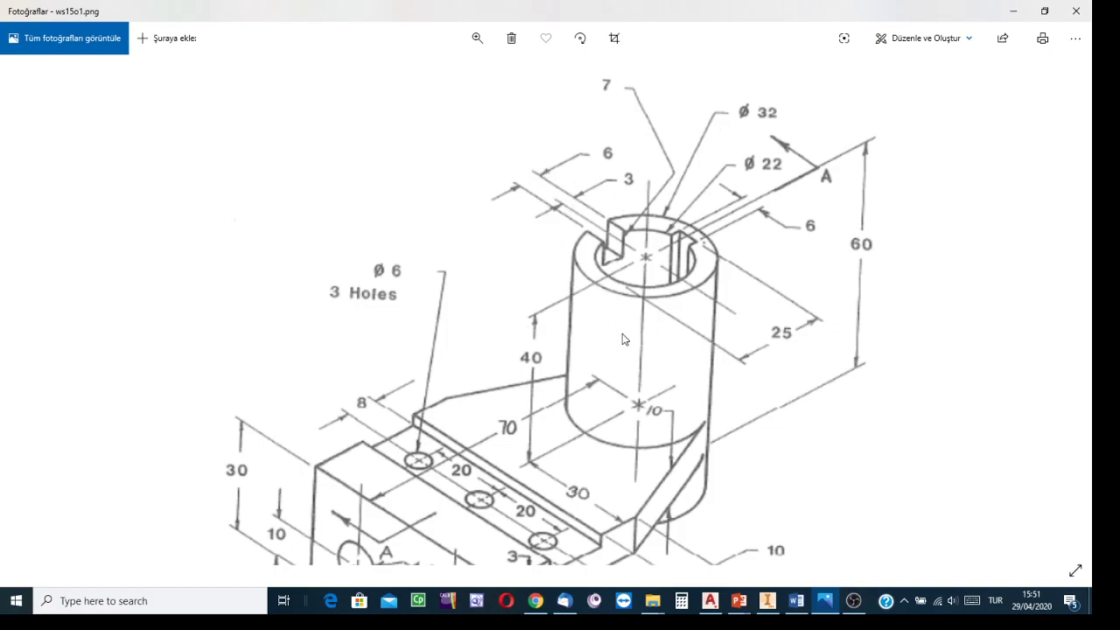
pyautogui.click(711, 601)
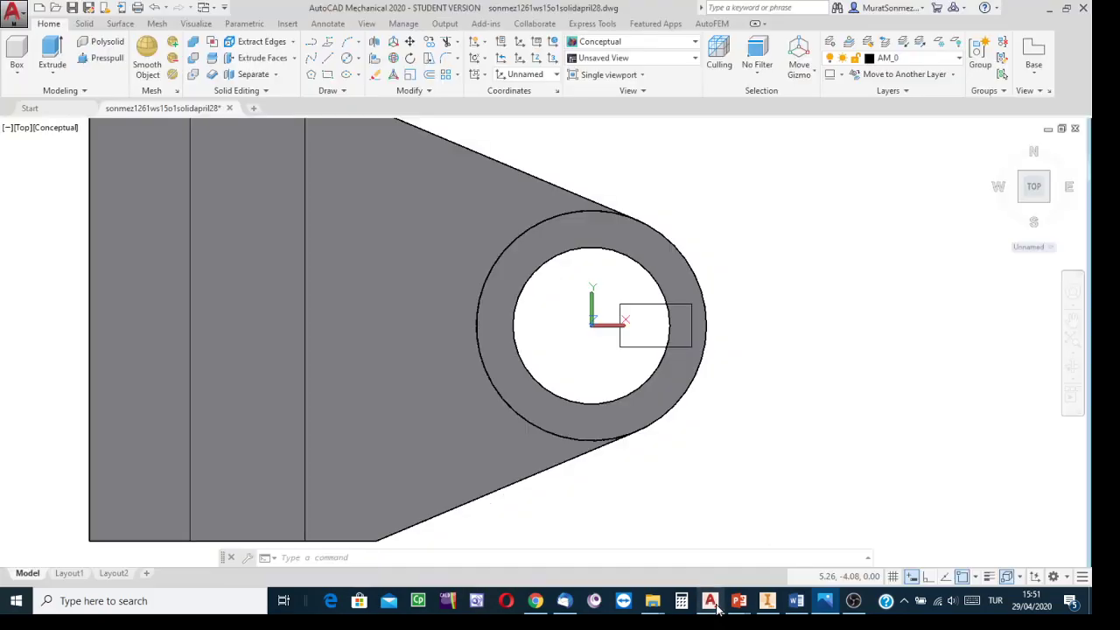
# Step: Draw a second rectangle from corner 3,20 to relative corner @-6,-15 across the boss top
pyautogui.moveTo(741, 306); pyautogui.dragTo(795, 358, button='middle')
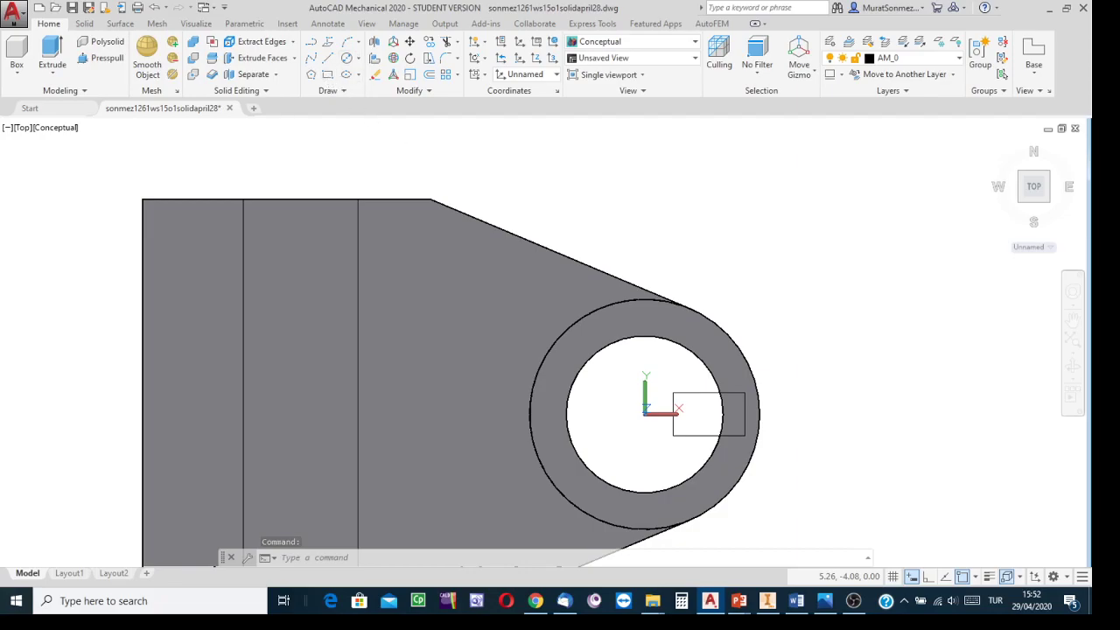
pyautogui.click(327, 75)
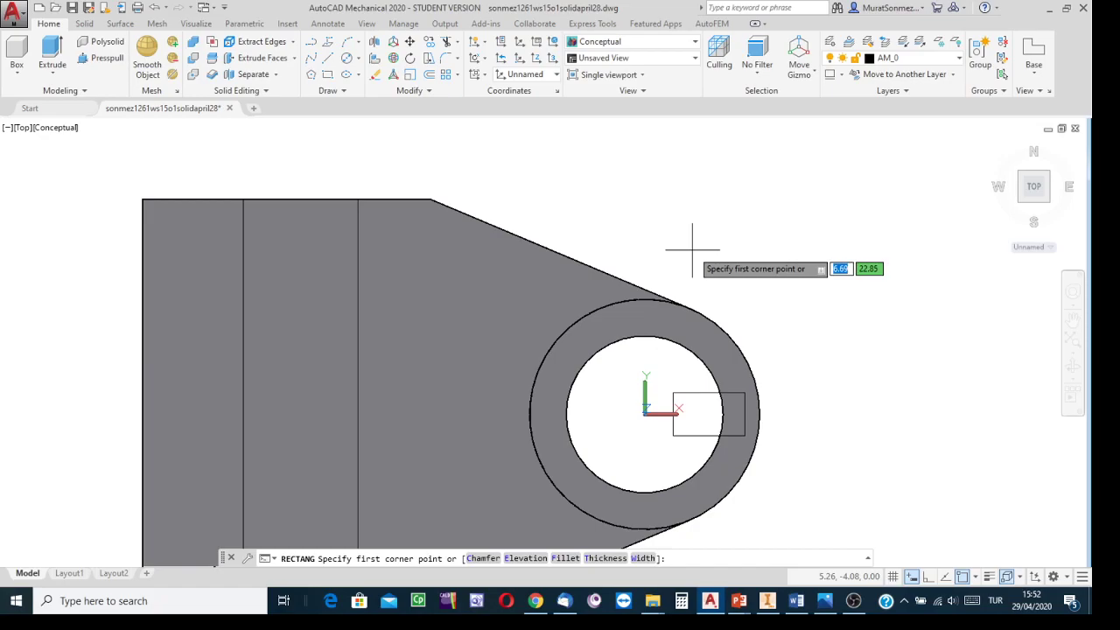
pyautogui.write('3')
pyautogui.press('Tab')
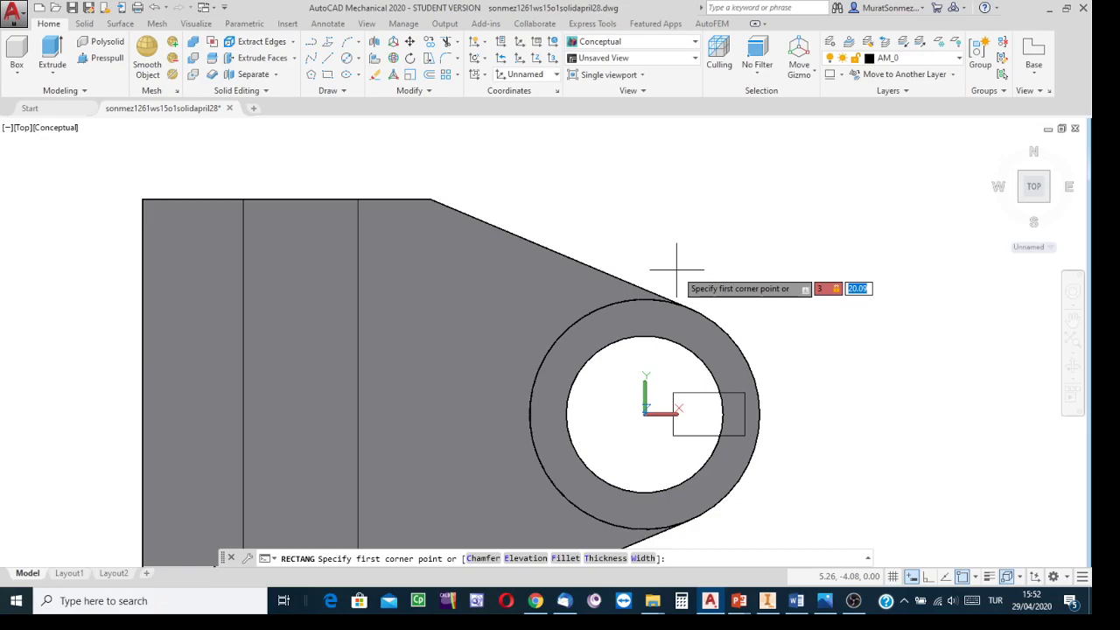
pyautogui.write('20')
pyautogui.press('Return')
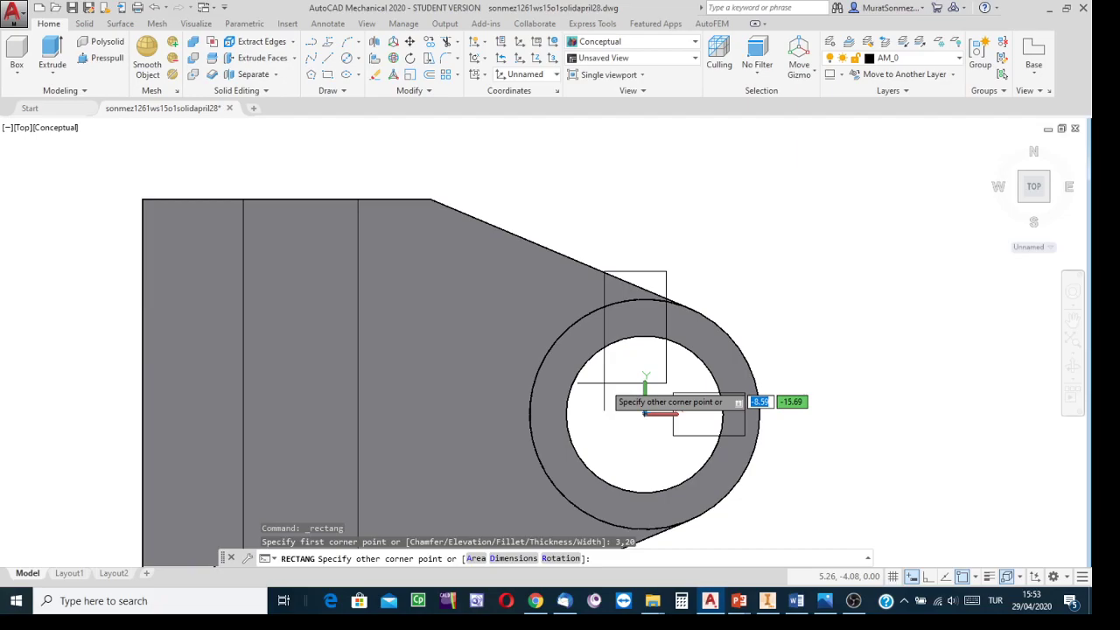
pyautogui.write('-')
pyautogui.write('6')
pyautogui.write('-15')
pyautogui.press('BackSpace')
pyautogui.press('BackSpace')
pyautogui.press('Tab')
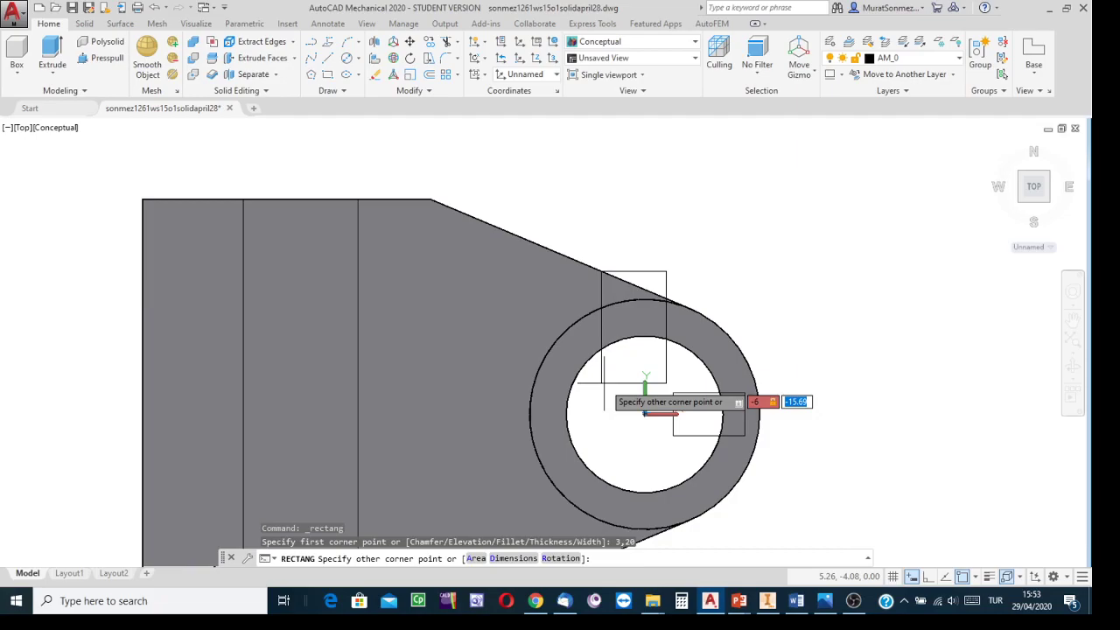
pyautogui.write('-')
pyautogui.press('Return')
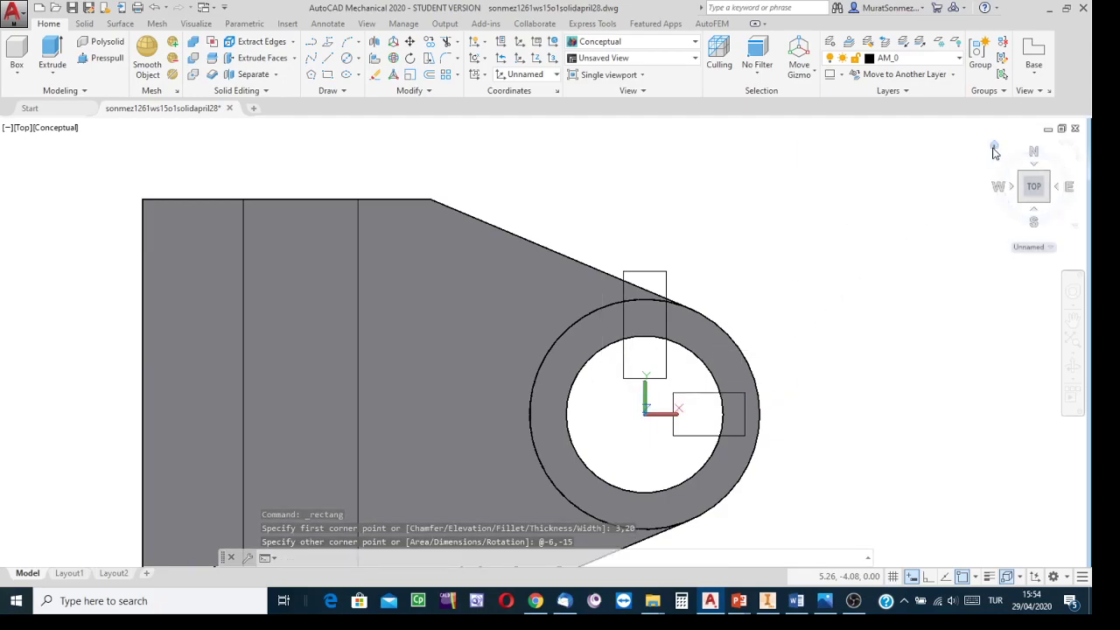
# Step: Switch to an isometric view and extrude the first slot rectangle downward through the boss, about 92 deep
pyautogui.click(993, 149)
pyautogui.moveTo(772, 241); pyautogui.dragTo(776, 326, button='middle')
pyautogui.scroll(2, 775, 326)
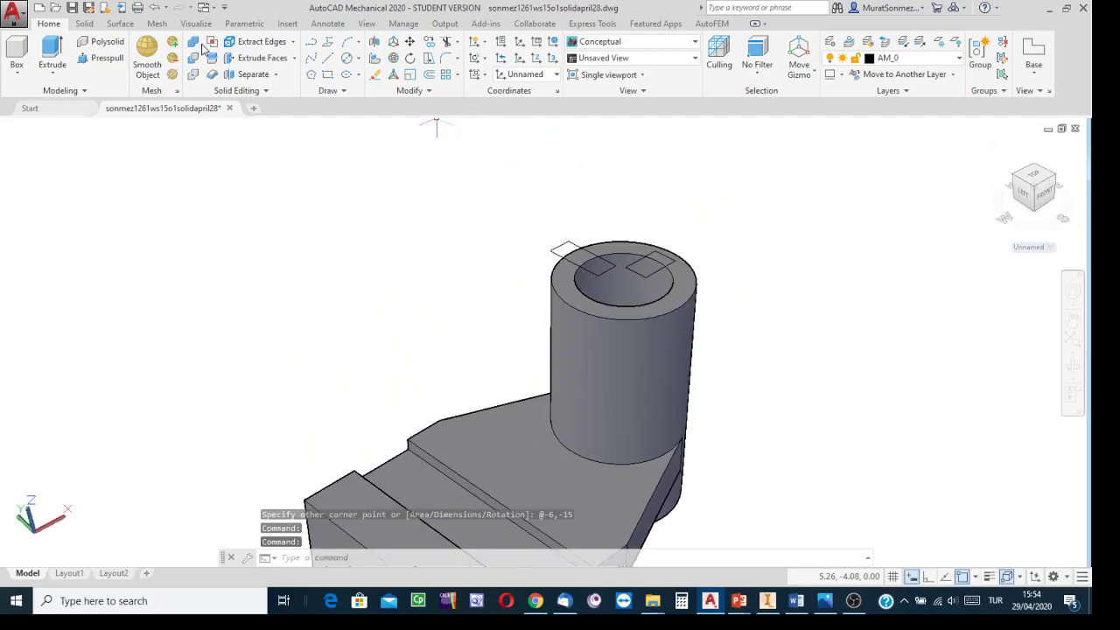
pyautogui.click(55, 52)
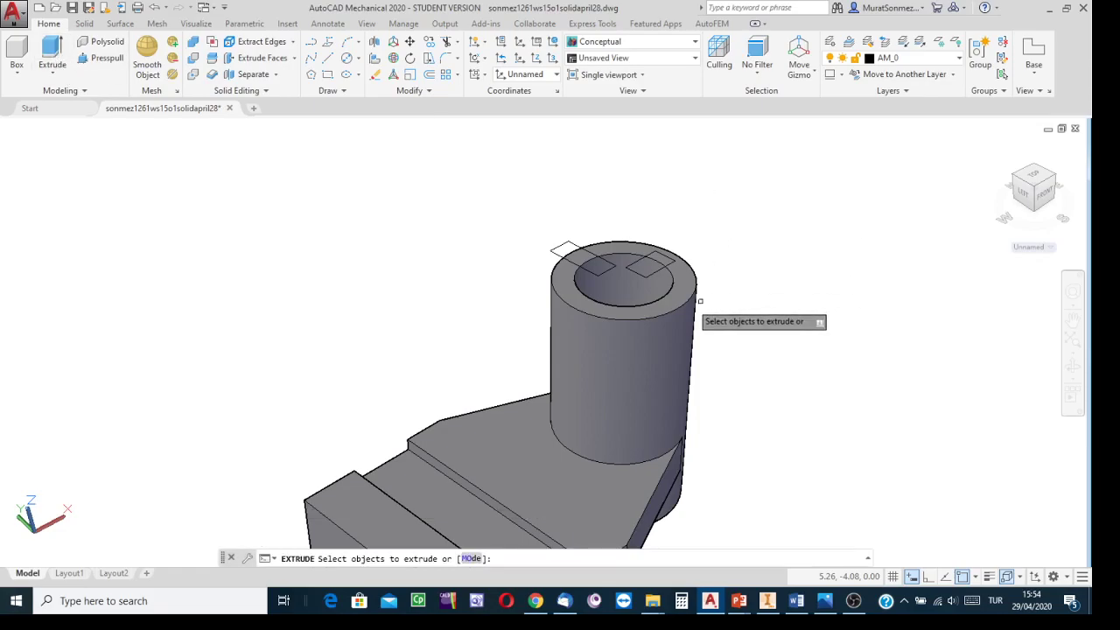
pyautogui.click(643, 274)
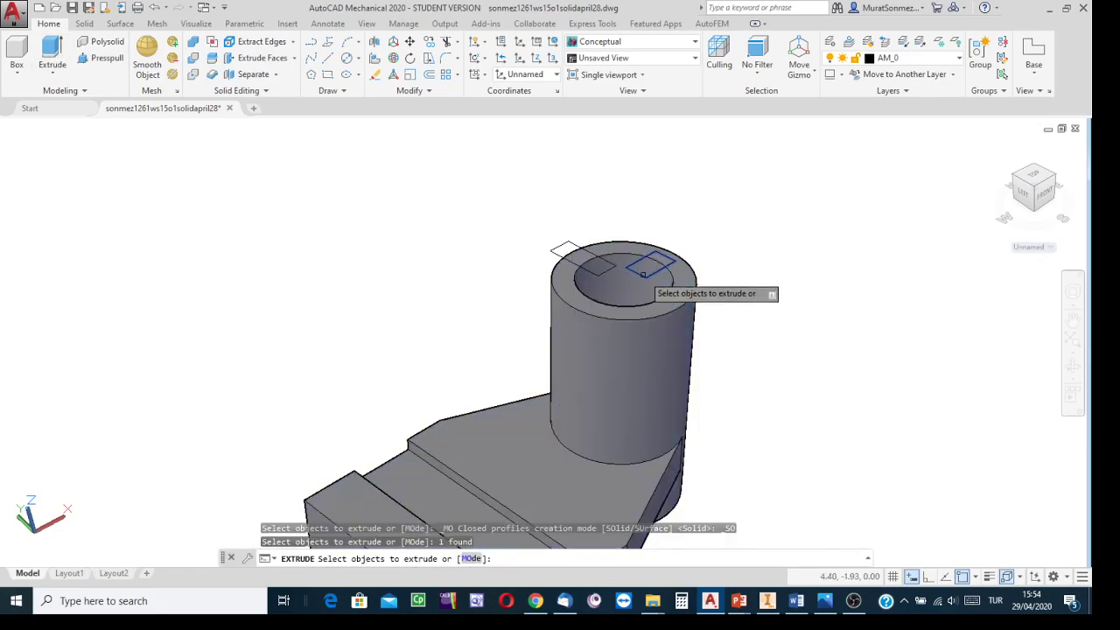
pyautogui.press('Return')
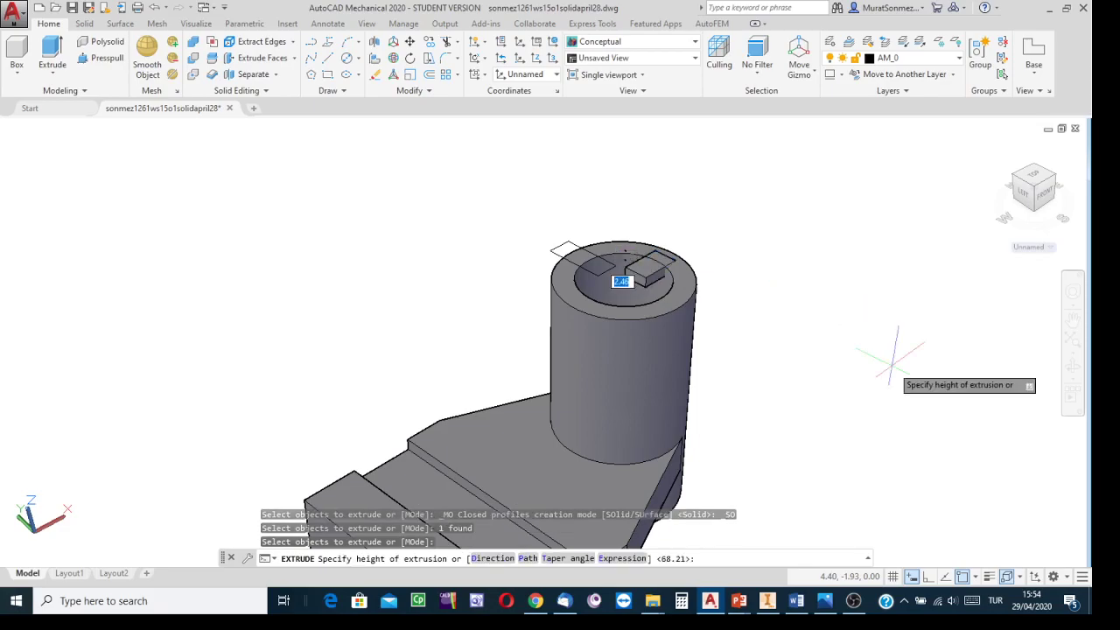
pyautogui.moveTo(871, 297); pyautogui.dragTo(797, 183, button='middle')
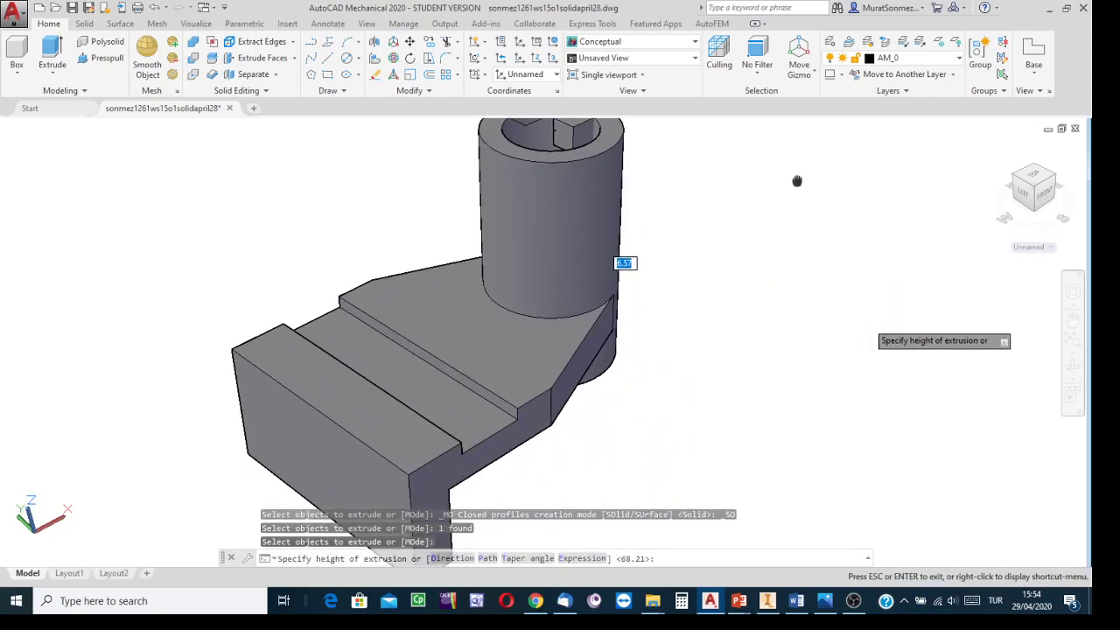
pyautogui.moveTo(800, 242); pyautogui.dragTo(790, 313, button='middle')
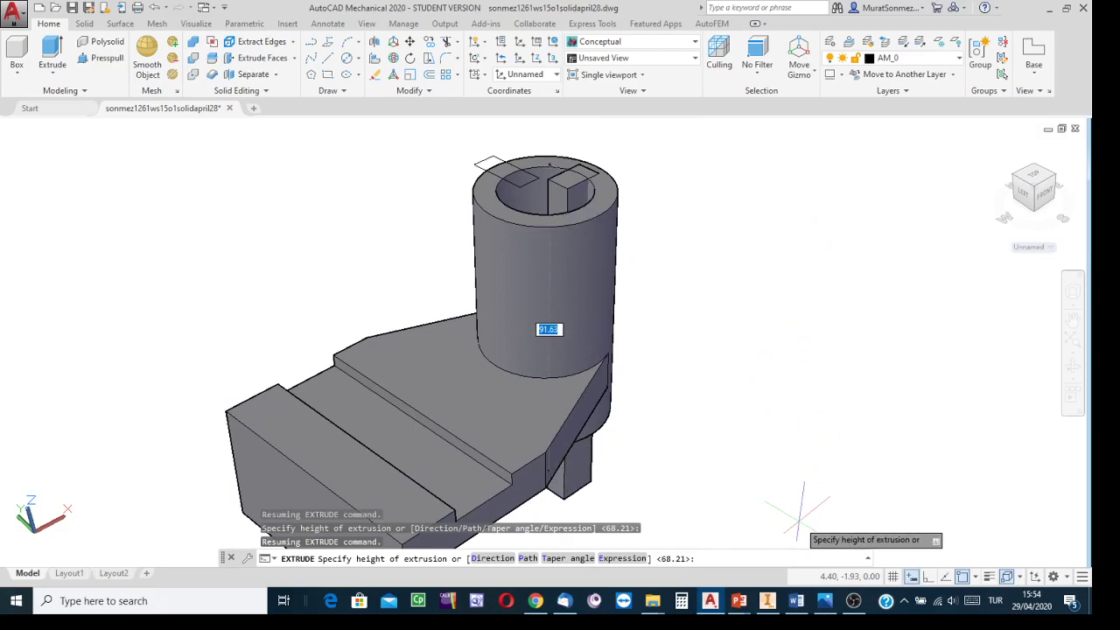
pyautogui.press('Escape')
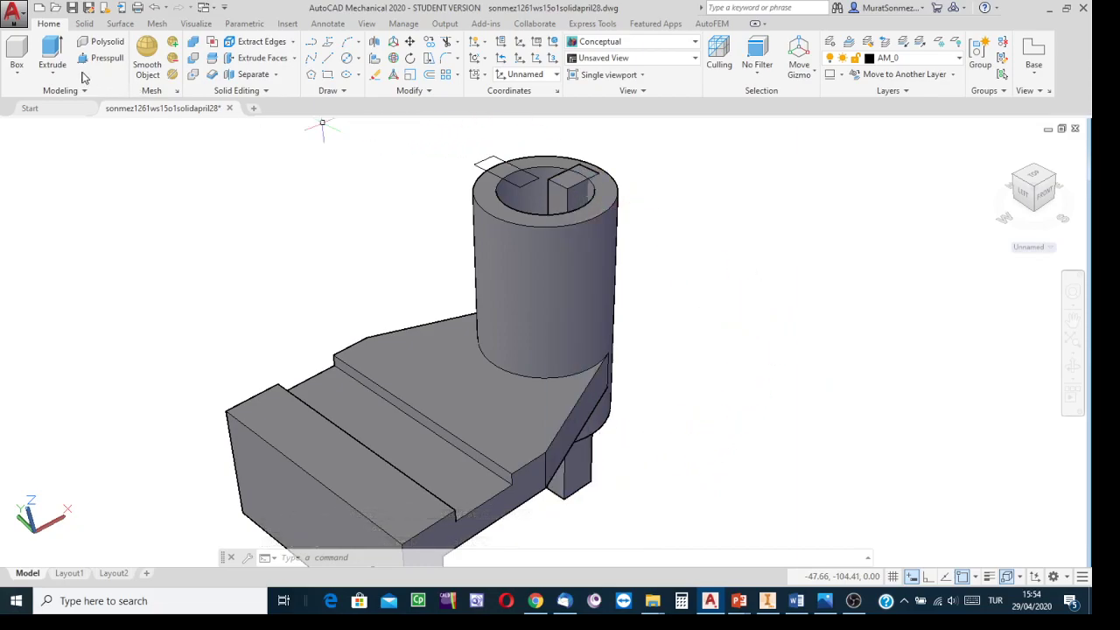
# Step: Extrude the second slot rectangle to a height of 7
pyautogui.click(54, 49)
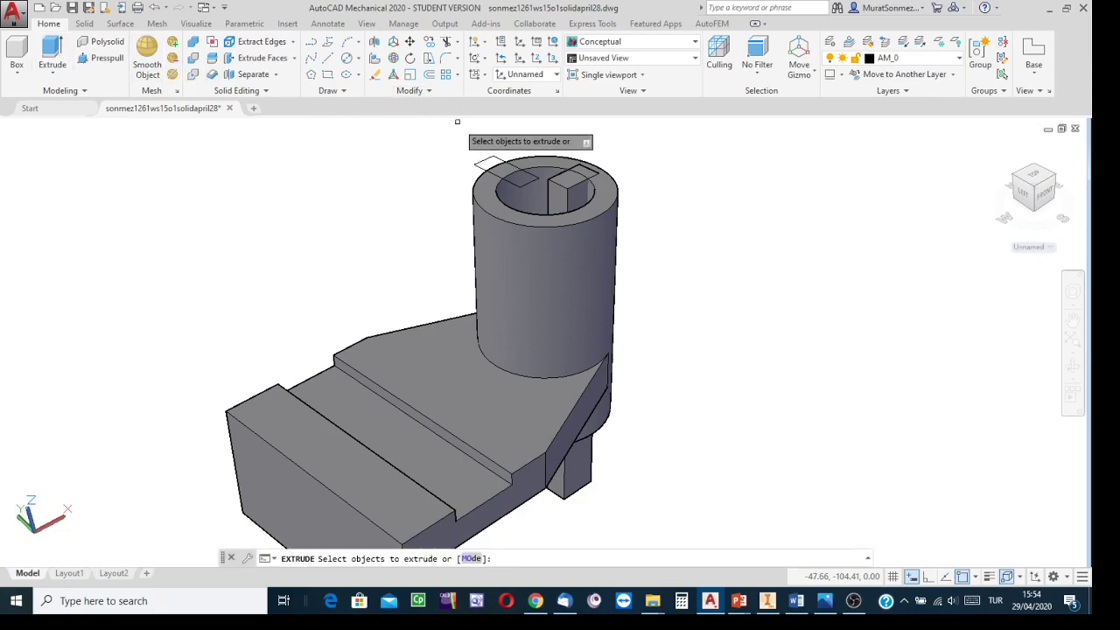
pyautogui.click(475, 164)
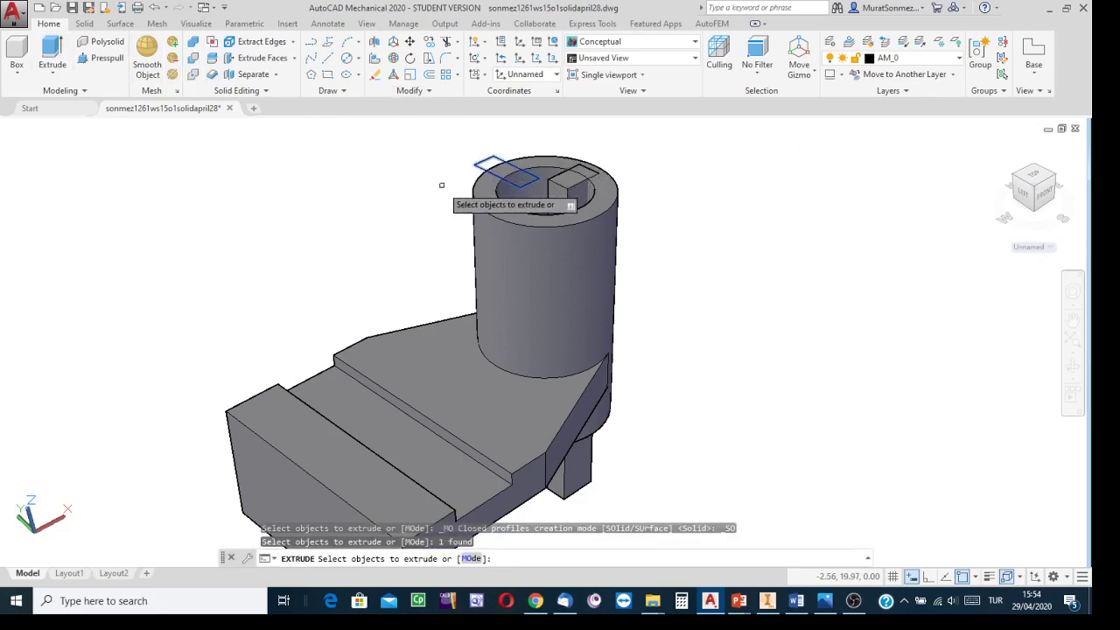
pyautogui.press('Return')
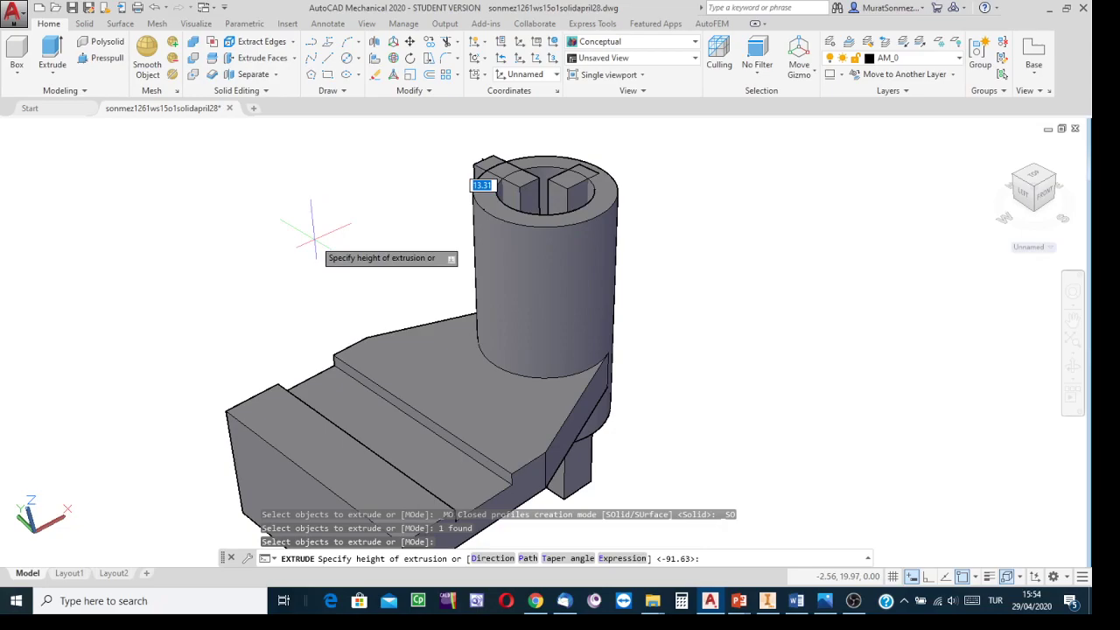
pyautogui.write('7')
pyautogui.press('Return')
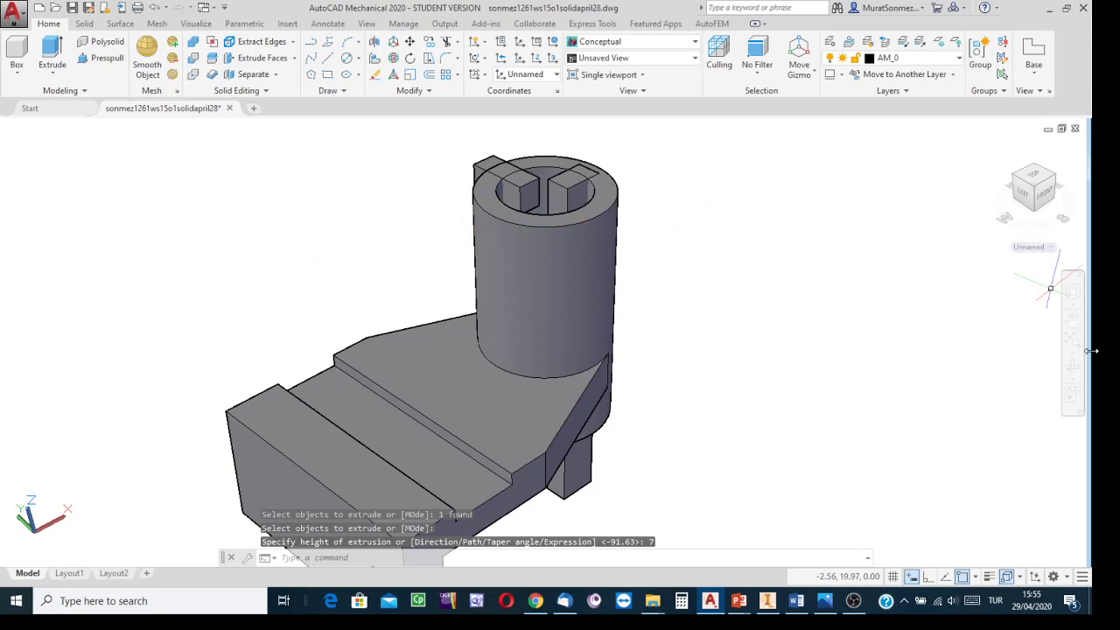
# Step: Subtract the two slot boxes from the cylindrical boss to cut the slots at its top
pyautogui.click(1071, 369)
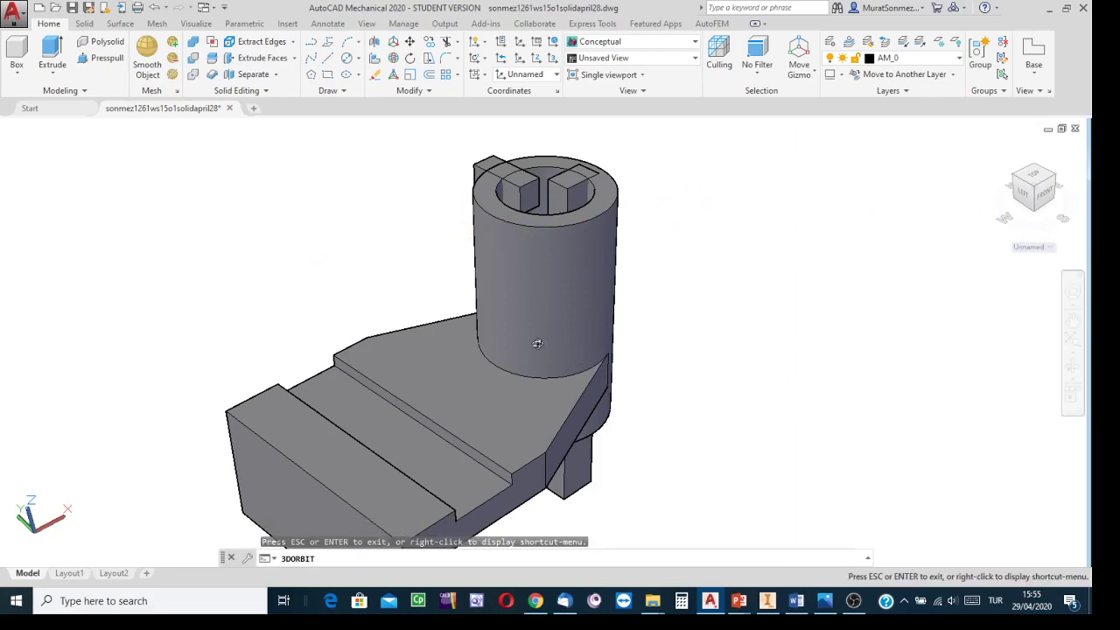
pyautogui.moveTo(538, 343); pyautogui.dragTo(533, 366)
pyautogui.press('Escape')
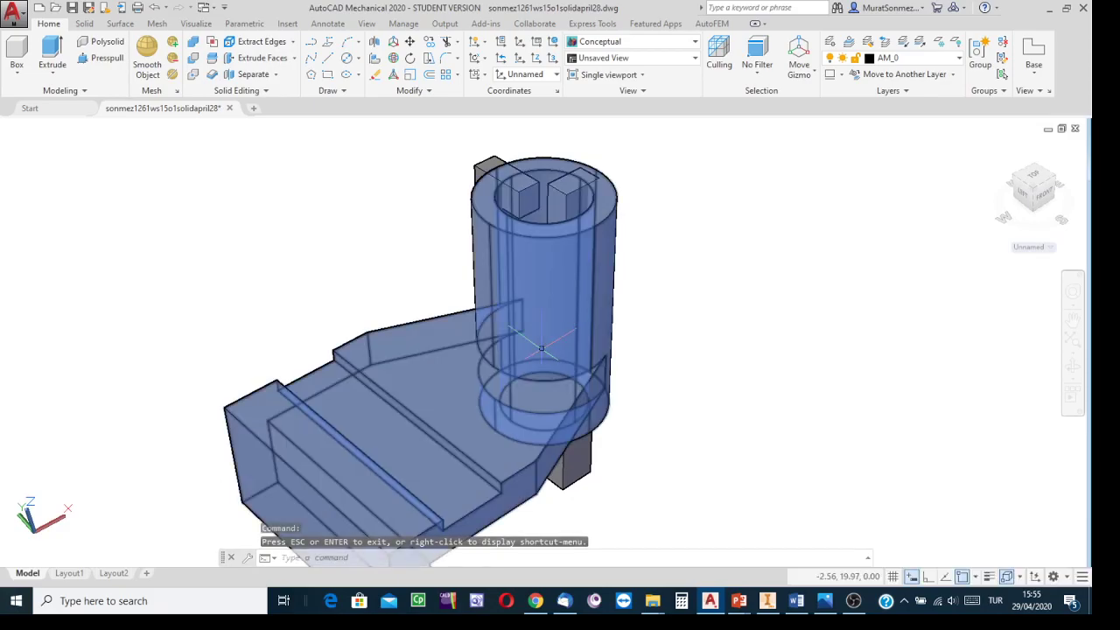
pyautogui.press('Escape')
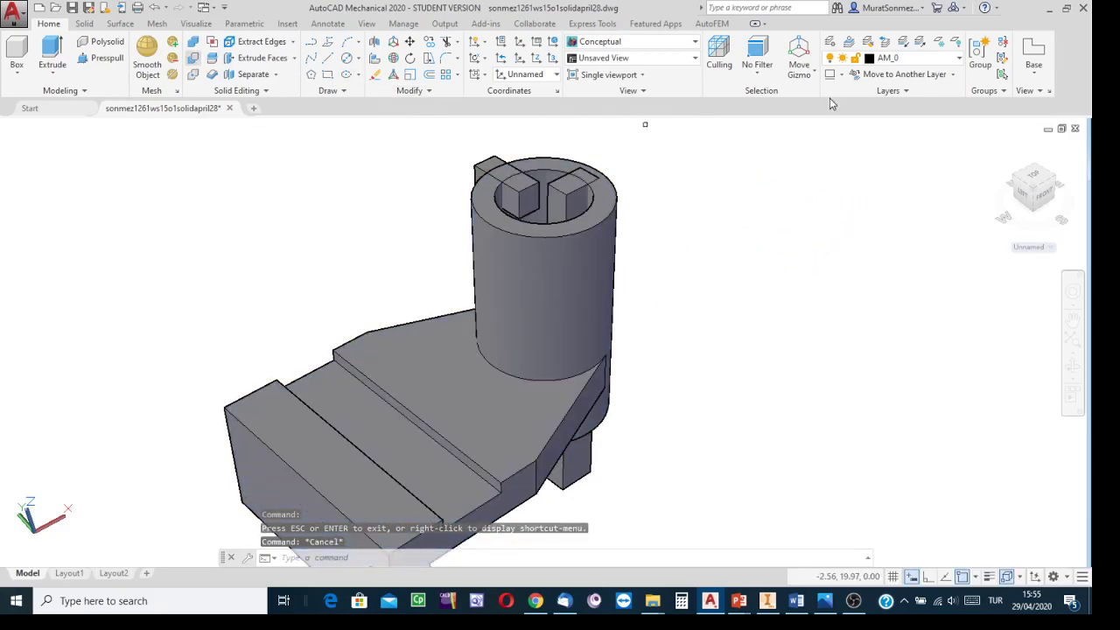
pyautogui.click(612, 196)
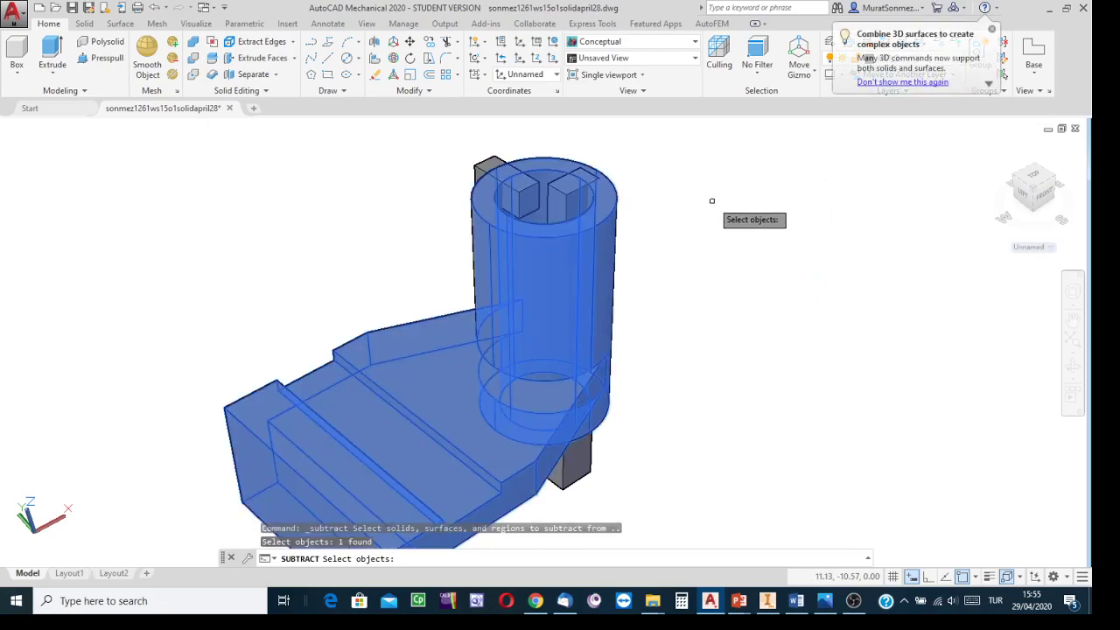
pyautogui.press('Return')
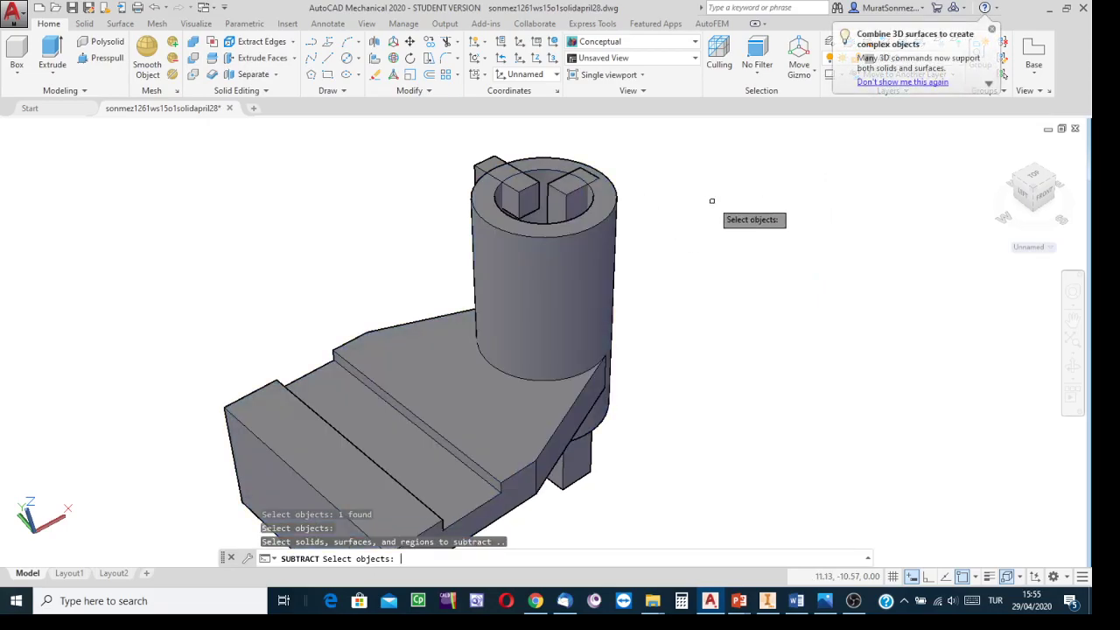
pyautogui.click(589, 477)
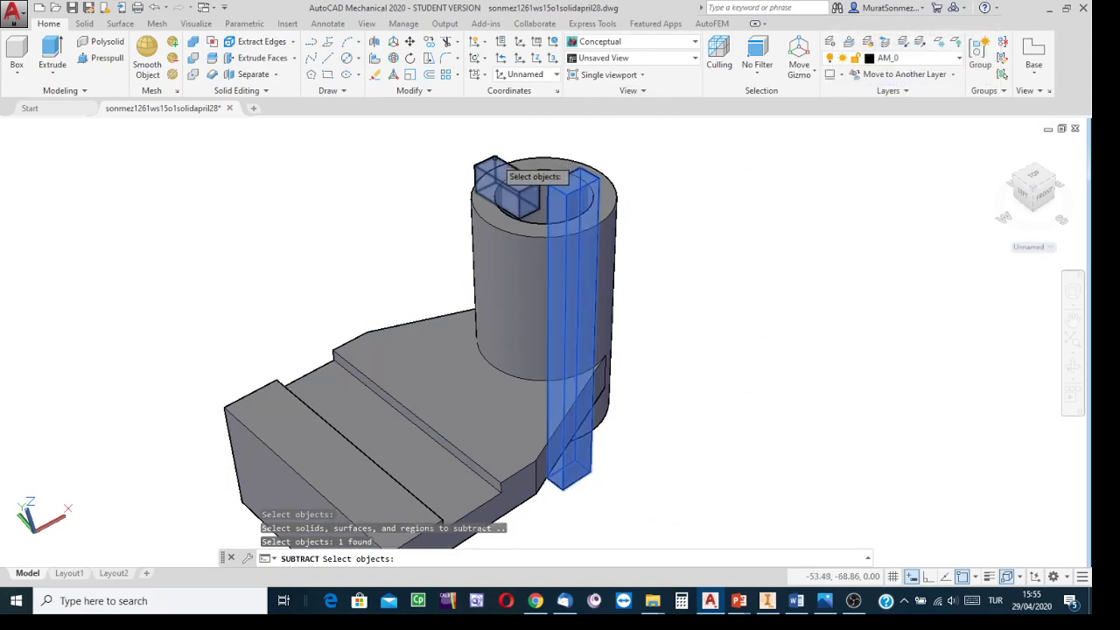
pyautogui.click(495, 160)
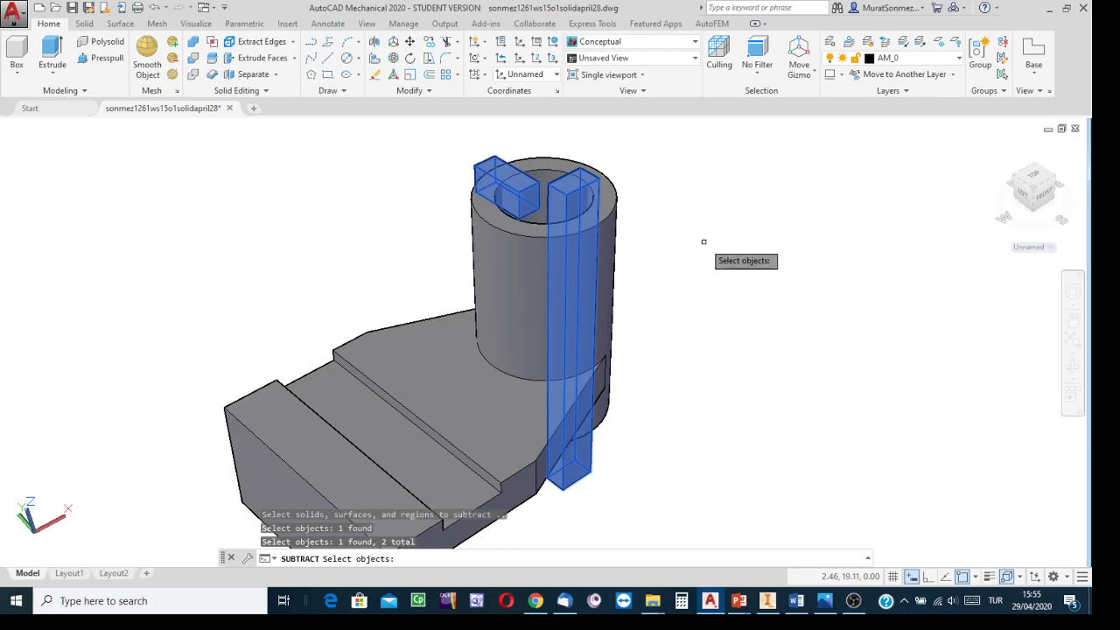
pyautogui.press('Return')
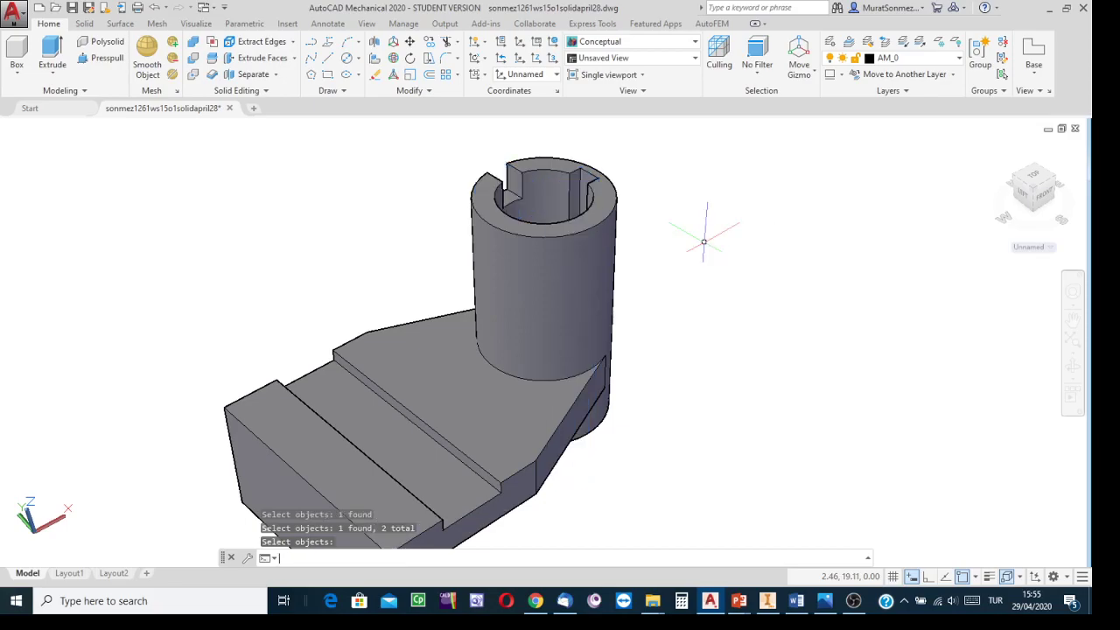
# Step: Save the drawing
pyautogui.scroll(1, 713, 249)
pyautogui.scroll(-3, 718, 267)
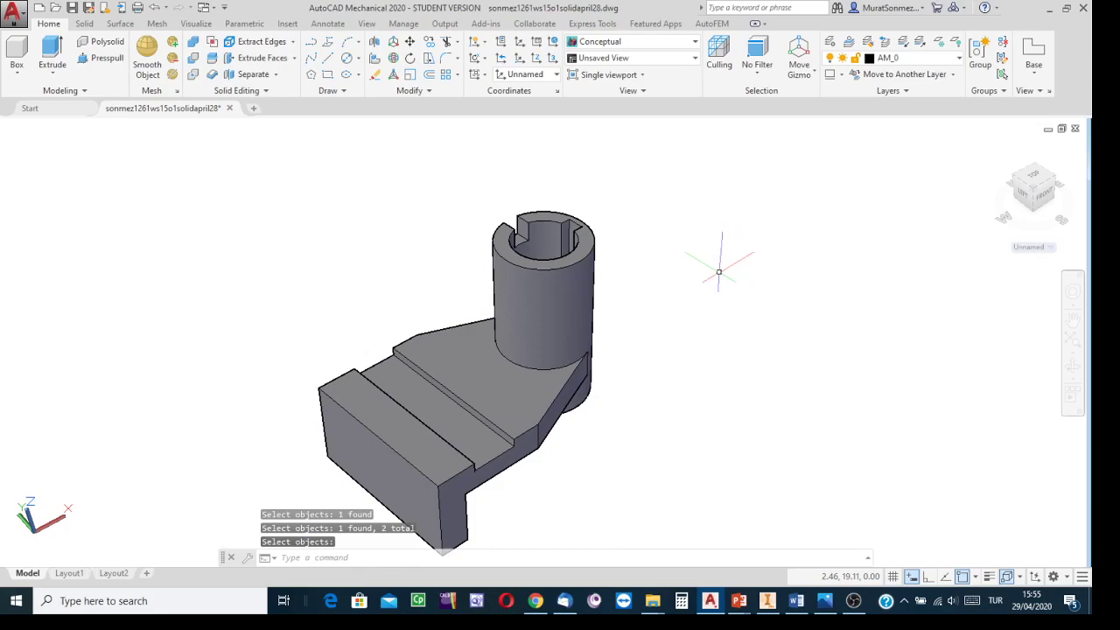
pyautogui.moveTo(718, 272); pyautogui.dragTo(798, 248, button='middle')
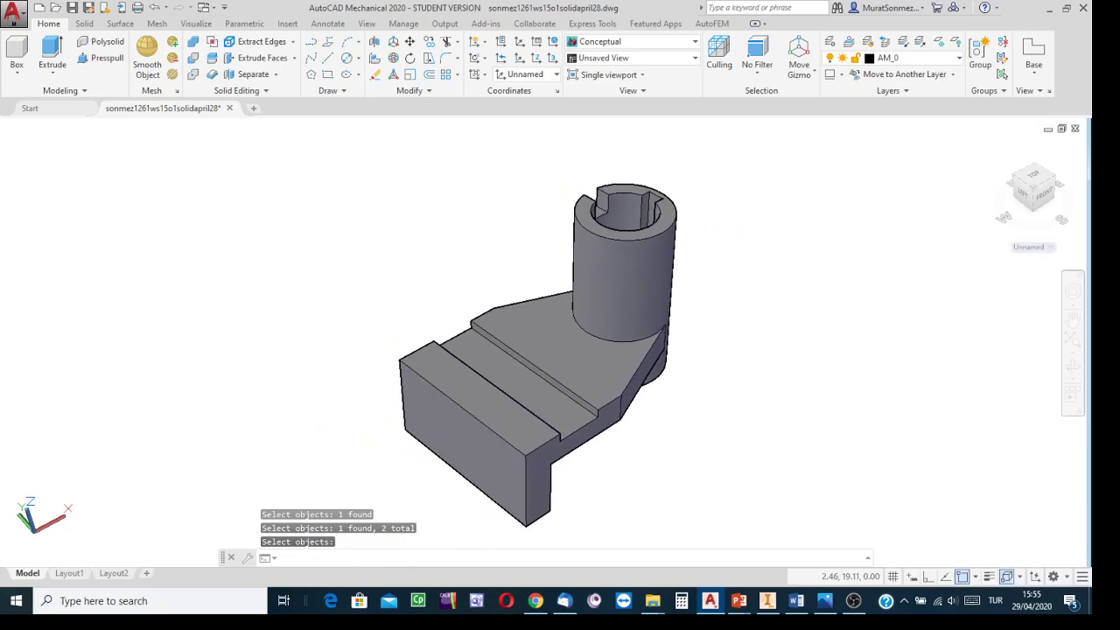
pyautogui.click(73, 8)
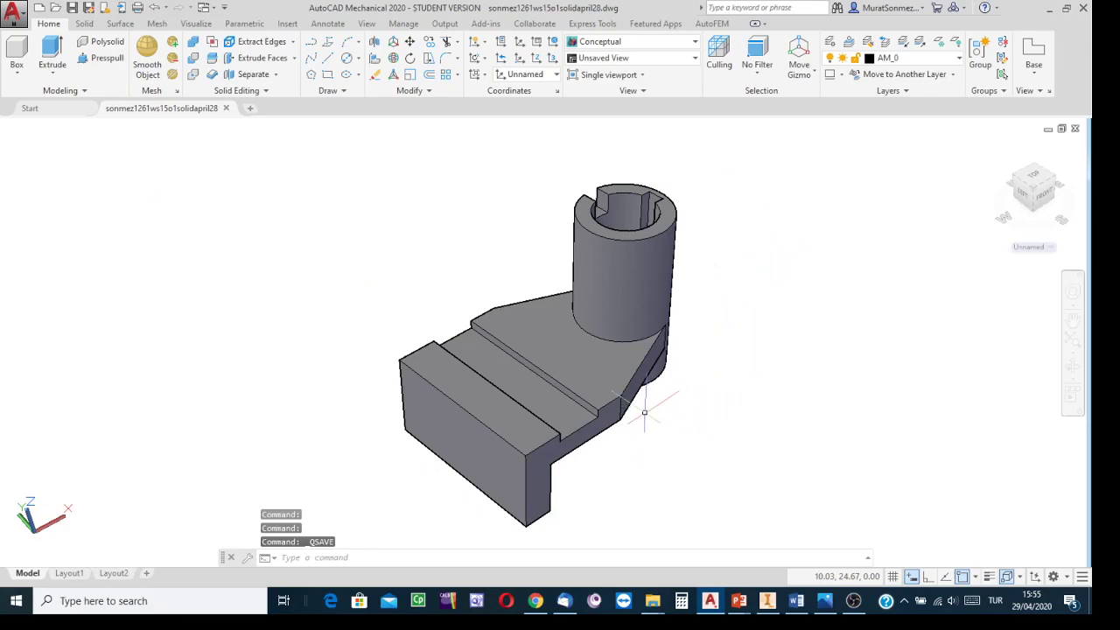
# Step: Define a three-point UCS on the plate top, with origin at the groove's rear corner and X along the groove edge
pyautogui.click(552, 61)
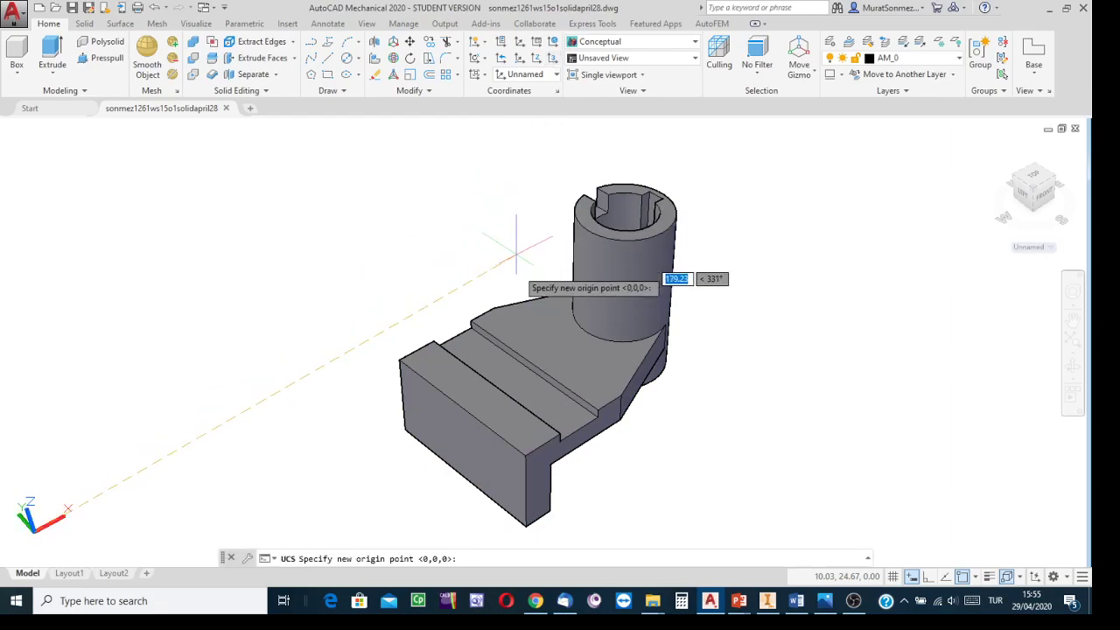
pyautogui.scroll(2, 463, 306)
pyautogui.scroll(1, 437, 302)
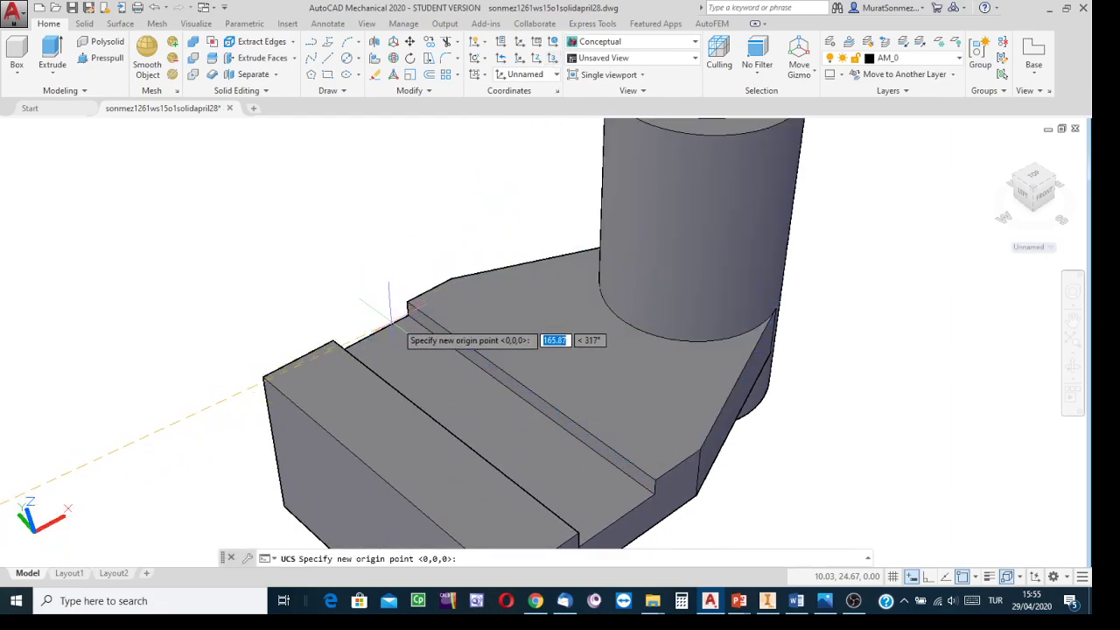
pyautogui.click(408, 312)
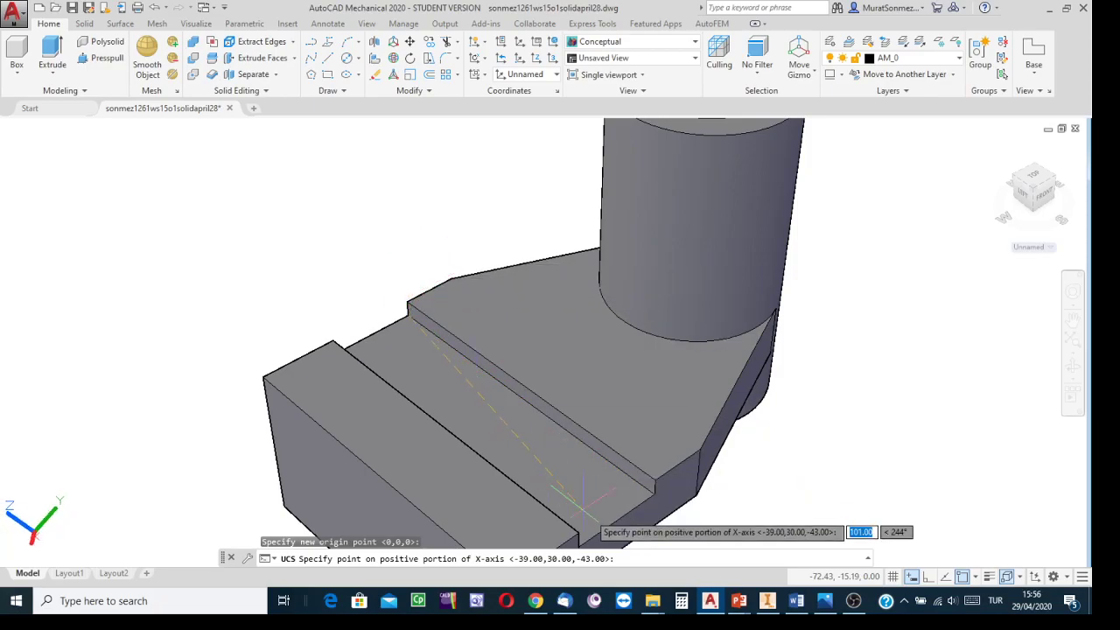
pyautogui.click(654, 496)
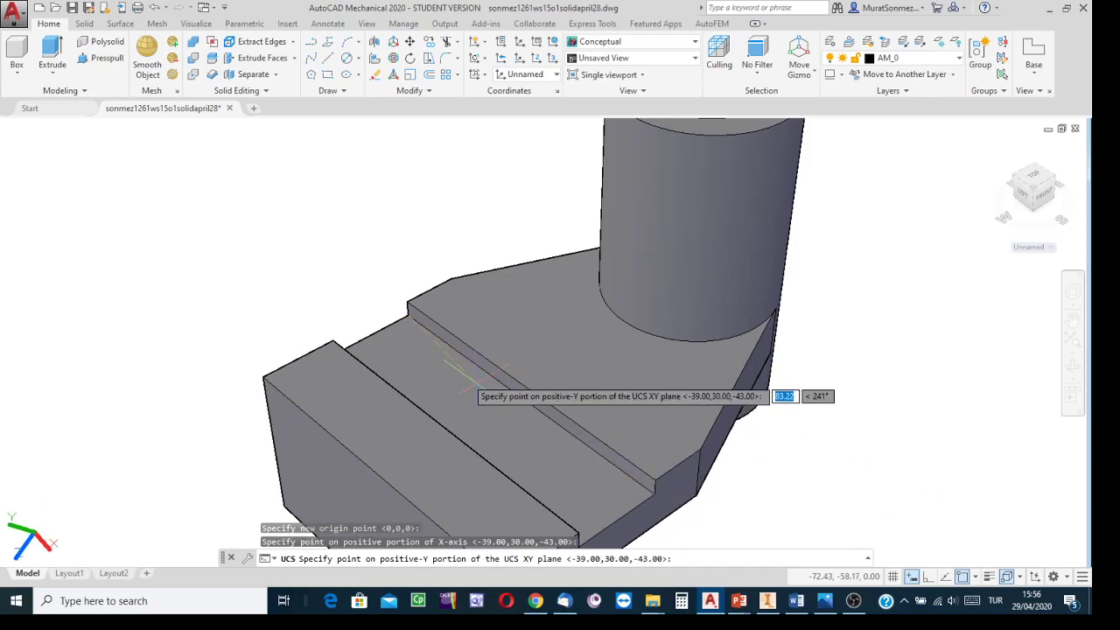
pyautogui.click(331, 354)
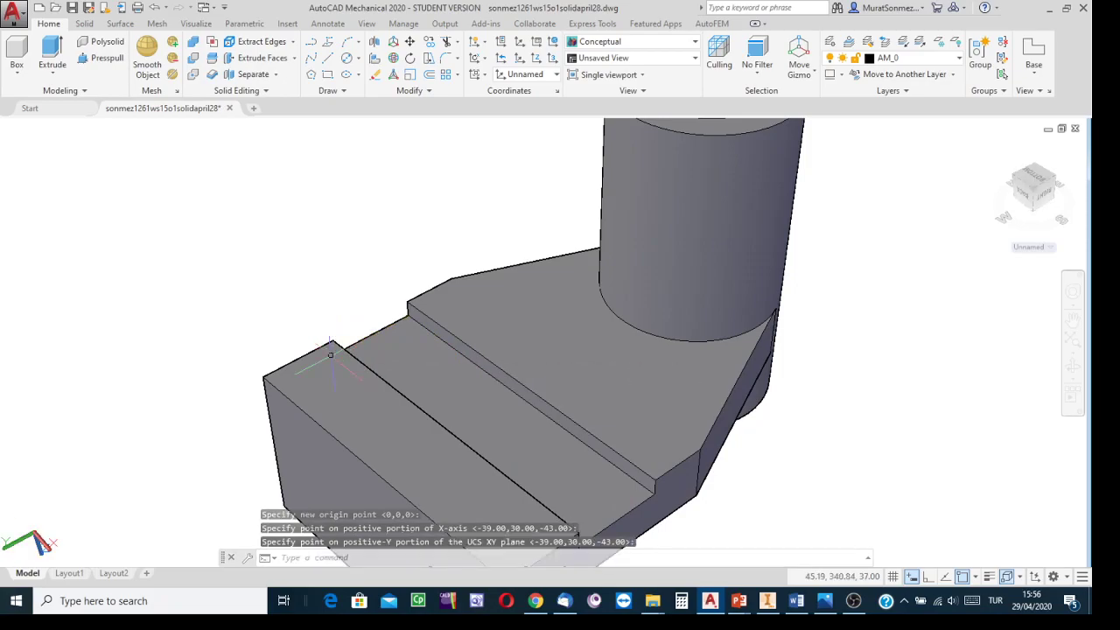
# Step: Examine the model and the reference drawing's dimensions for the three Ø6 holes in the plate
pyautogui.press('Escape')
pyautogui.keyDown('shift'); pyautogui.moveTo(363, 243); pyautogui.dragTo(380, 263, button='middle'); pyautogui.keyUp('shift')
pyautogui.middleClick(381, 262)
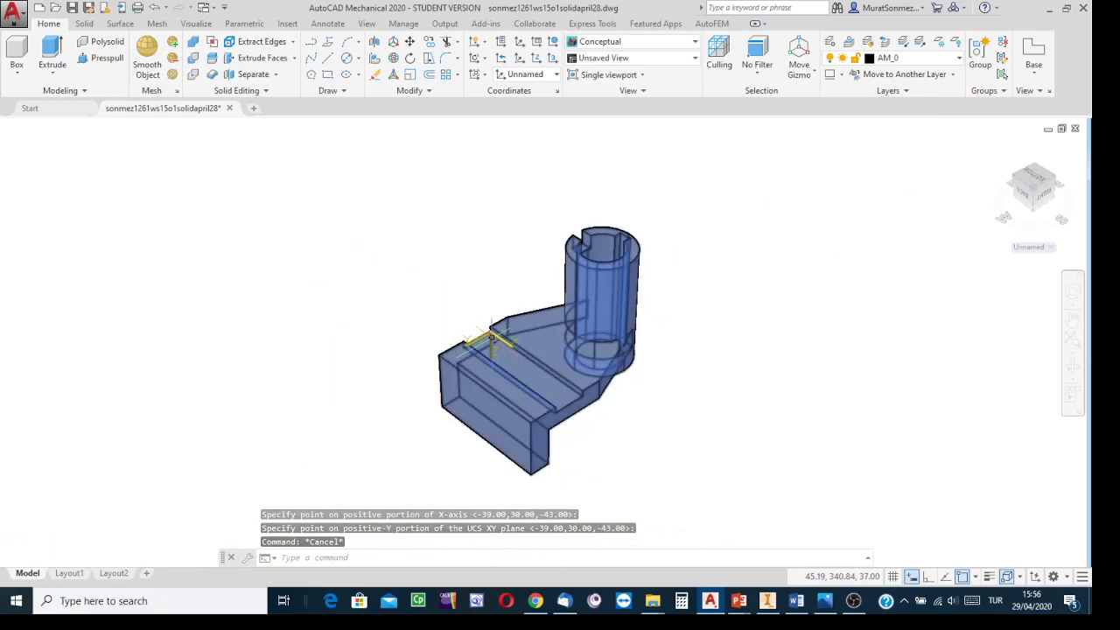
pyautogui.scroll(2, 543, 378)
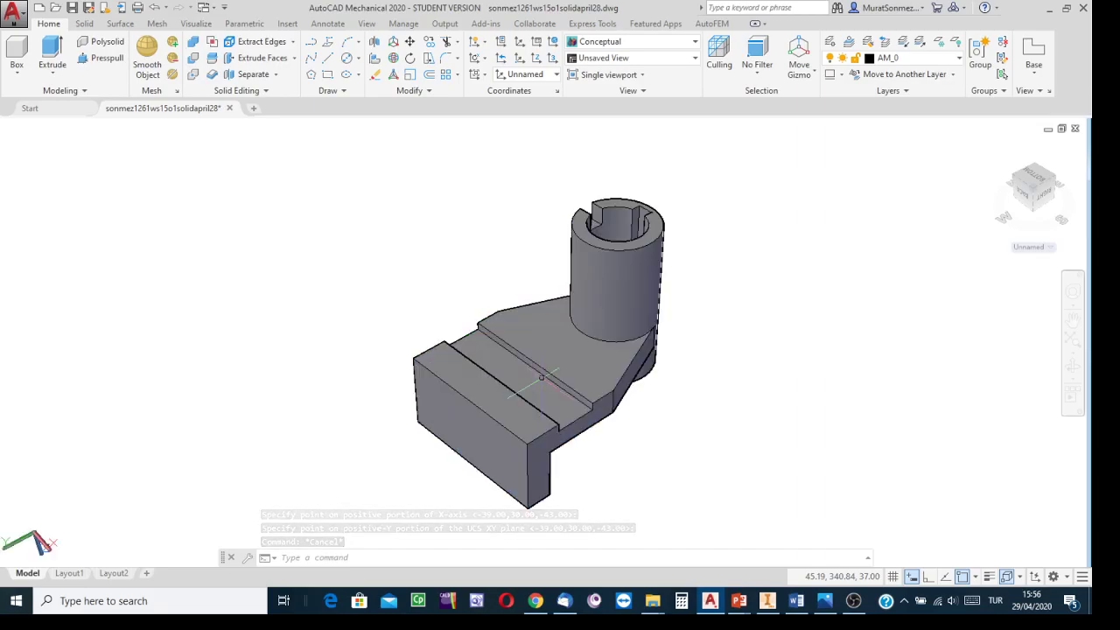
pyautogui.scroll(-3, 541, 378)
pyautogui.moveTo(542, 377); pyautogui.dragTo(502, 408, button='middle')
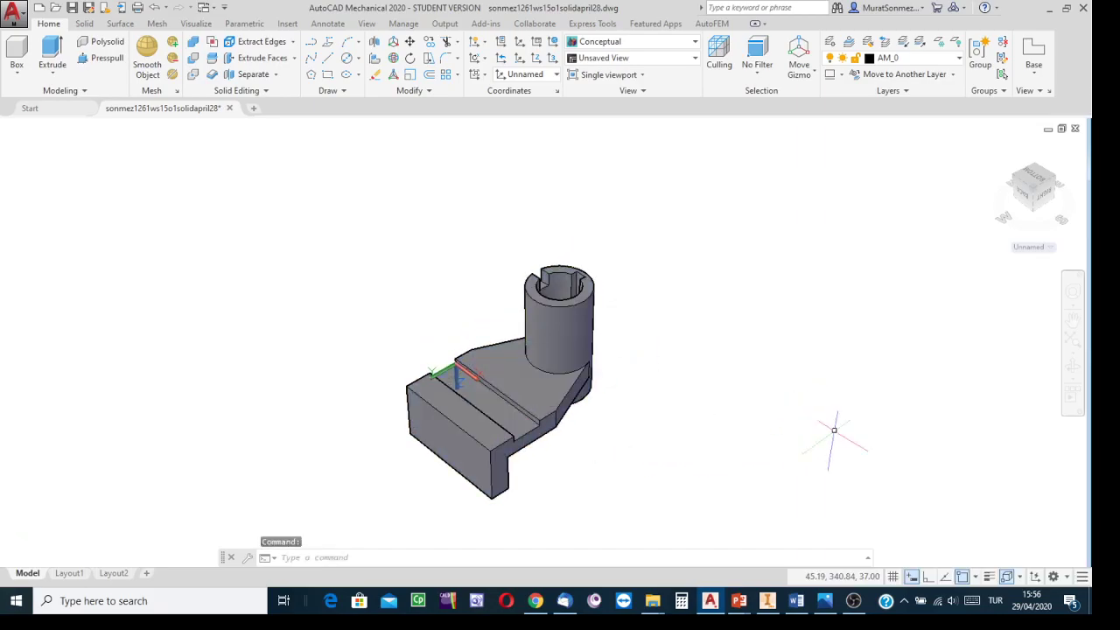
pyautogui.click(825, 601)
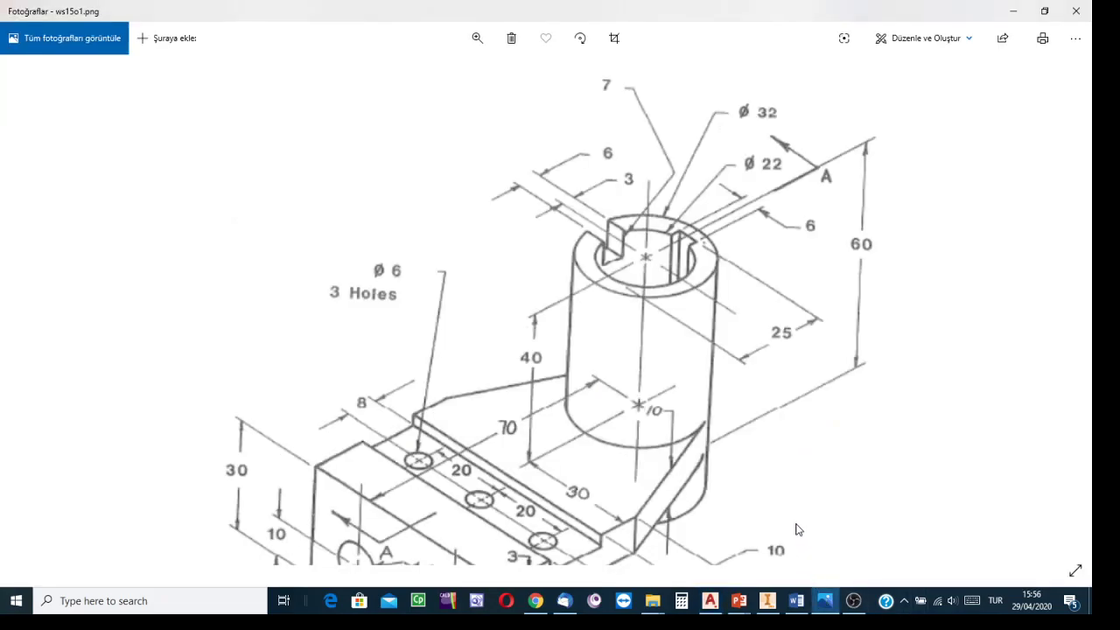
pyautogui.moveTo(425, 352)
pyautogui.mouseDown()
pyautogui.moveTo(469, 269)
pyautogui.moveTo(426, 210)
pyautogui.mouseUp()
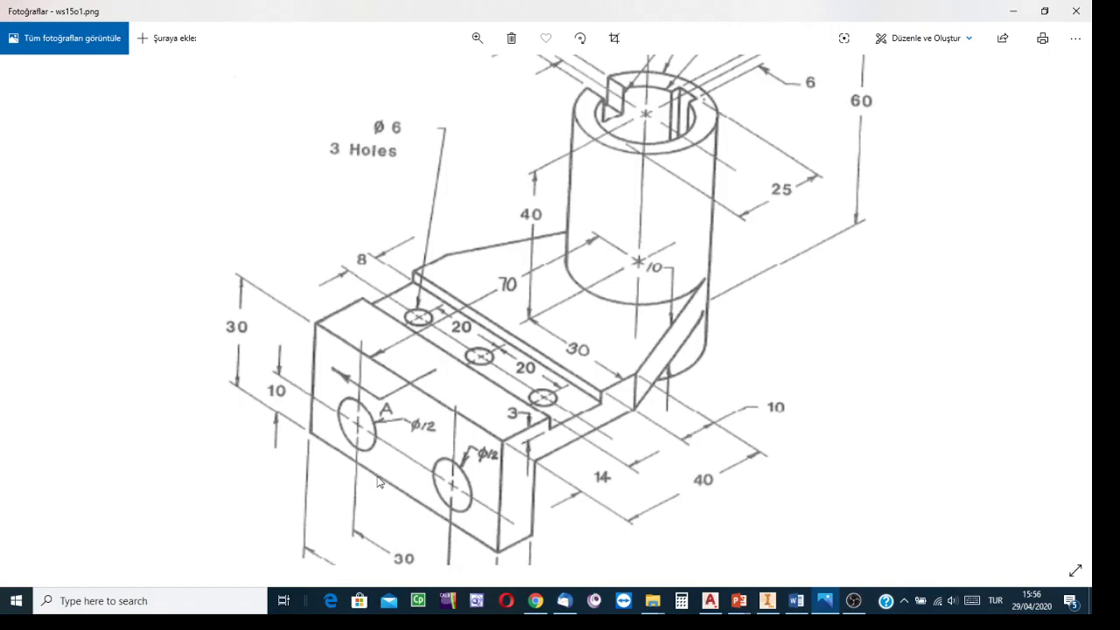
pyautogui.scroll(-2, 379, 481)
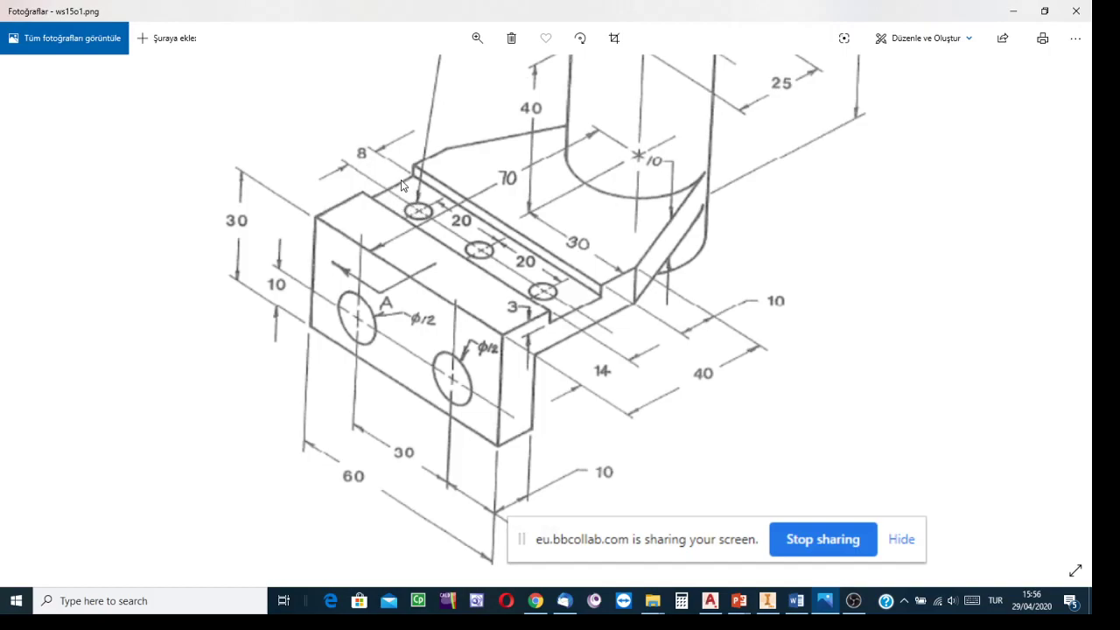
pyautogui.click(710, 610)
pyautogui.scroll(-3, 444, 374)
pyautogui.scroll(5, 464, 360)
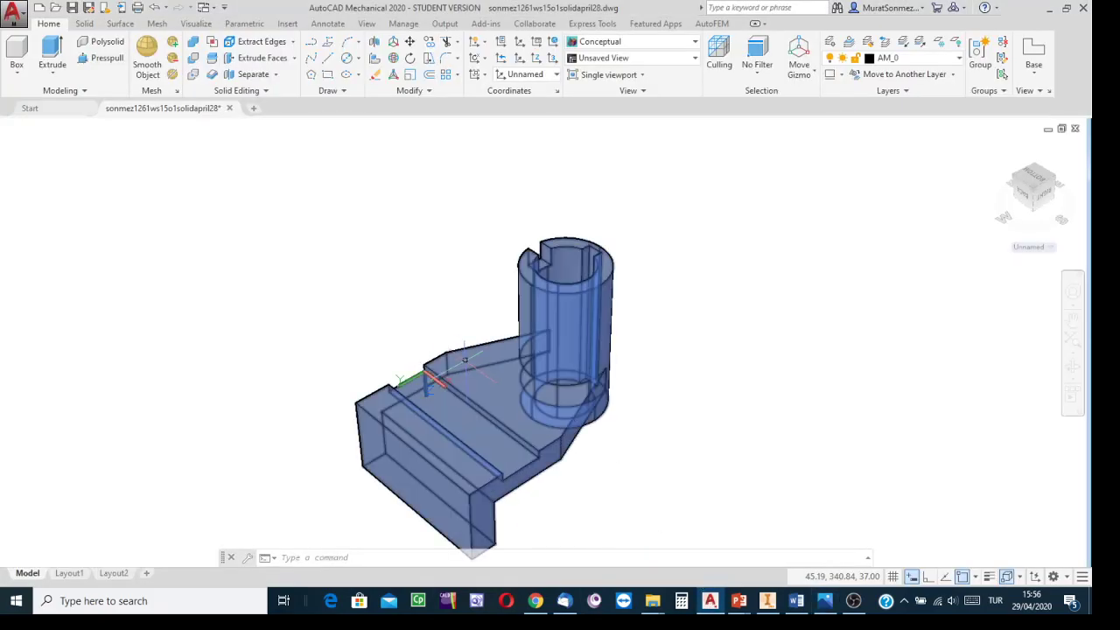
pyautogui.scroll(2, 442, 364)
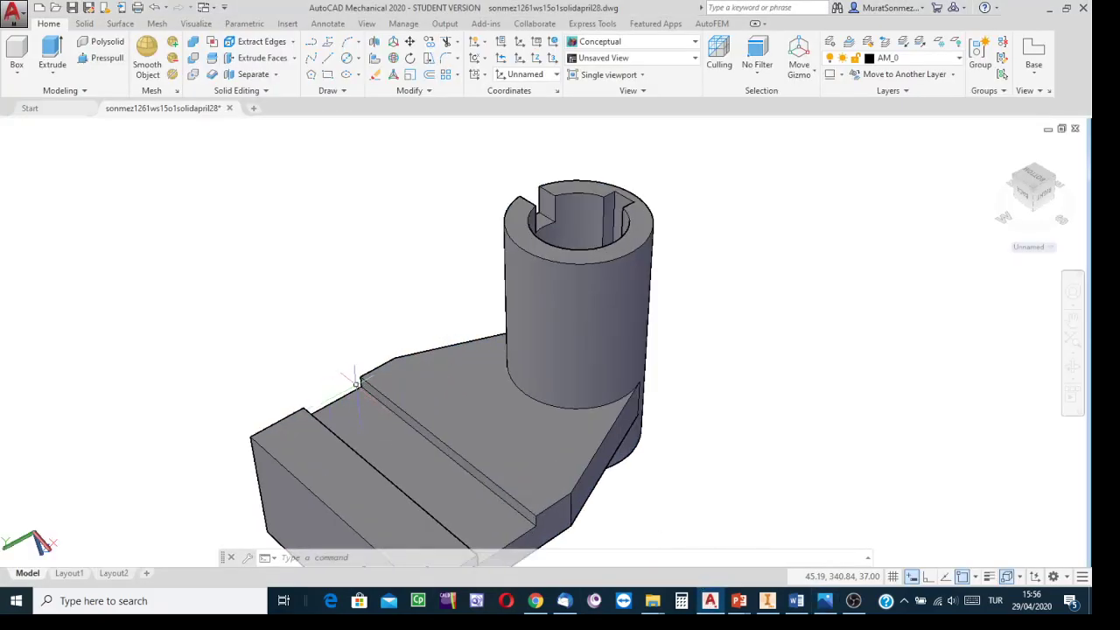
pyautogui.scroll(-3, 354, 381)
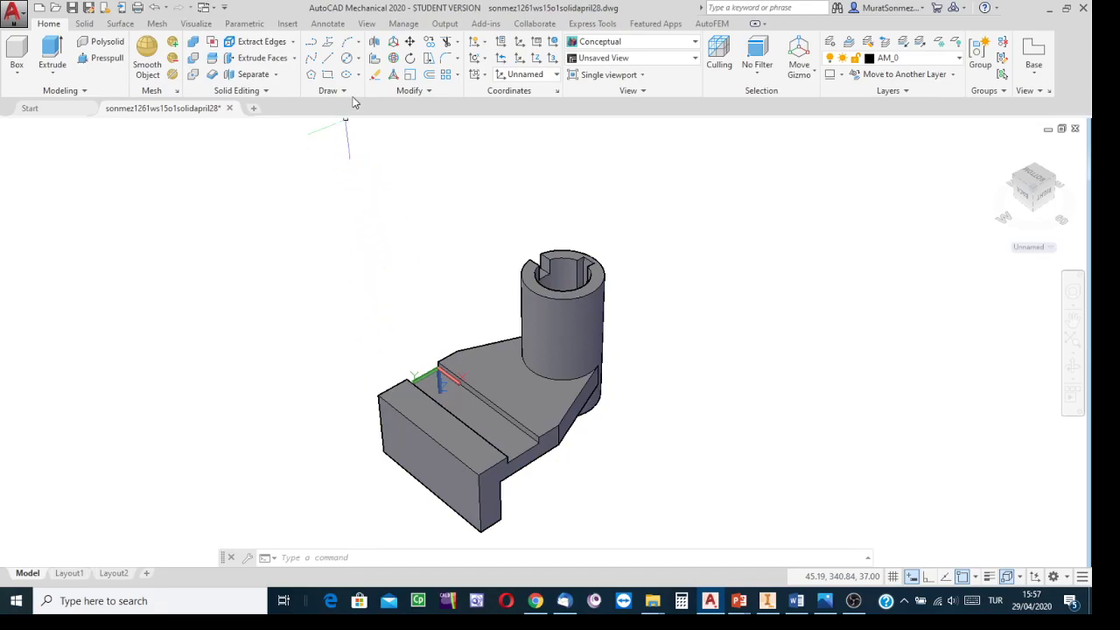
# Step: Draw a circle of diameter 6 centered at 10,8 on the plate top for the first hole
pyautogui.click(347, 59)
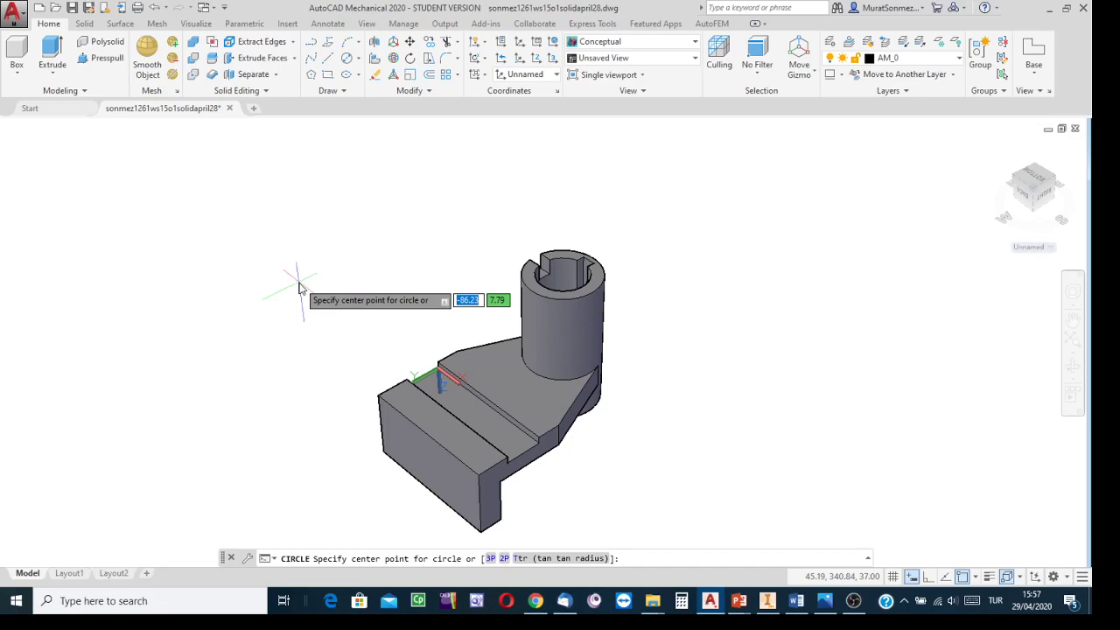
pyautogui.write('10')
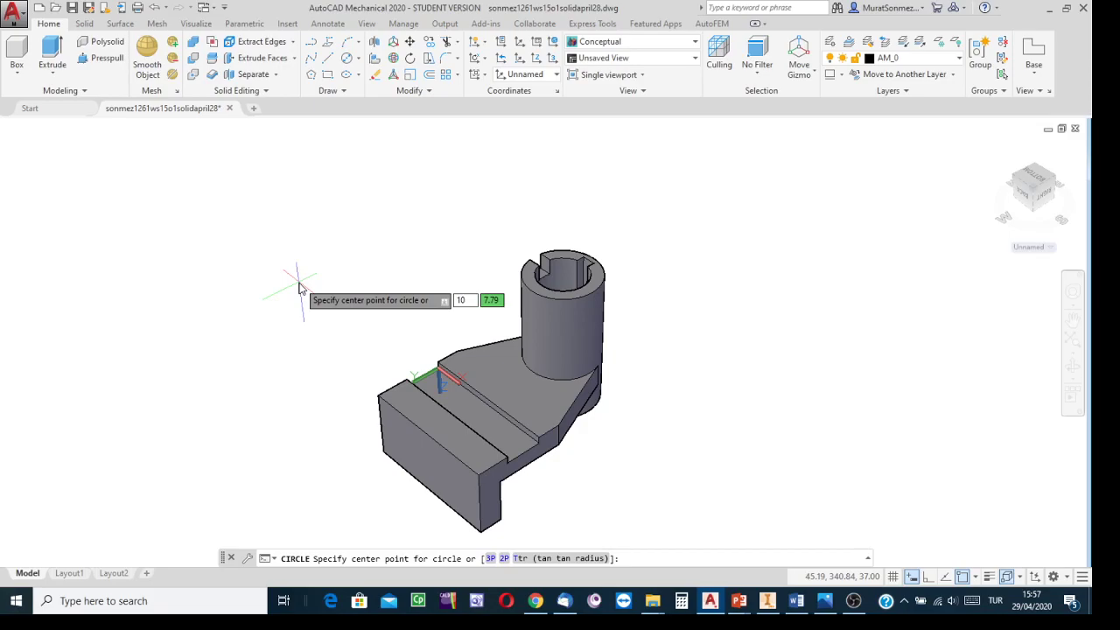
pyautogui.press('Tab')
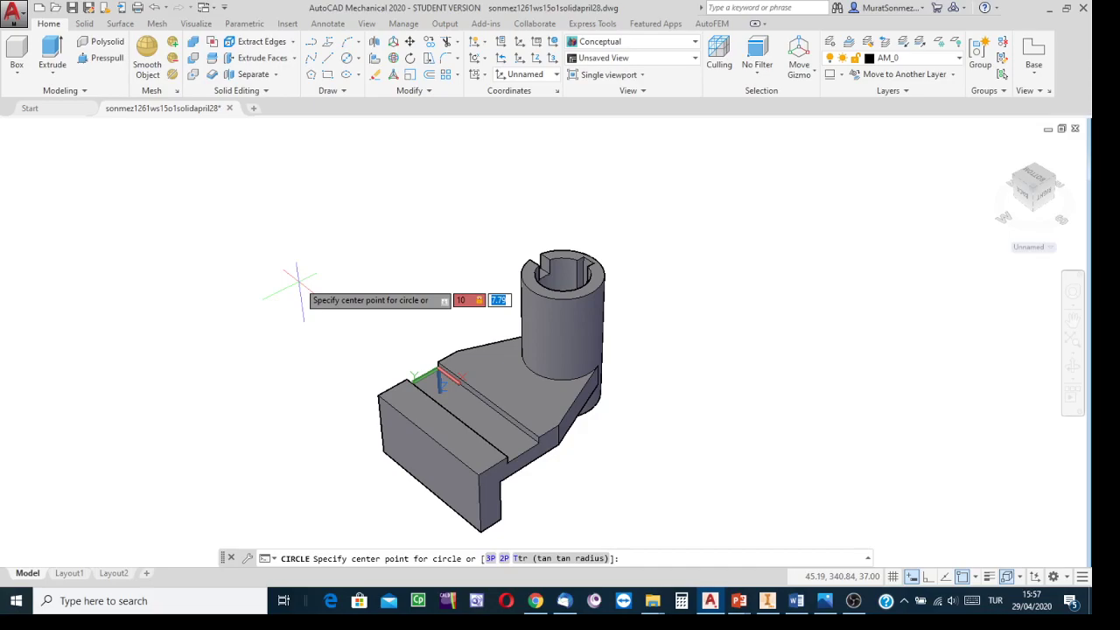
pyautogui.write('8')
pyautogui.press('Return')
pyautogui.scroll(1, 342, 322)
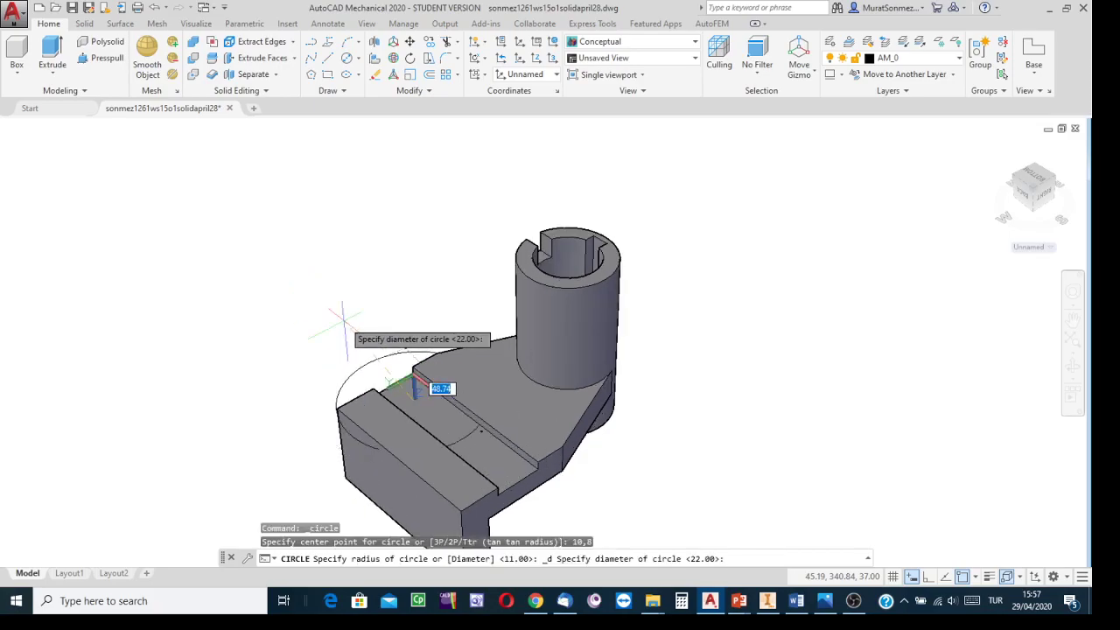
pyautogui.scroll(-1, 342, 322)
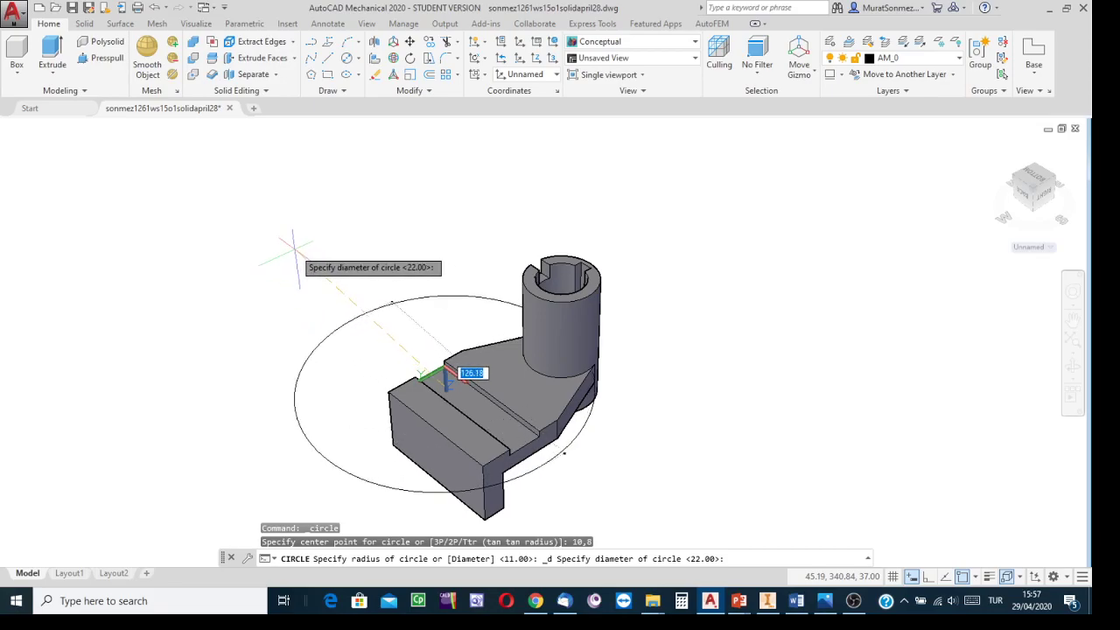
pyautogui.click(826, 601)
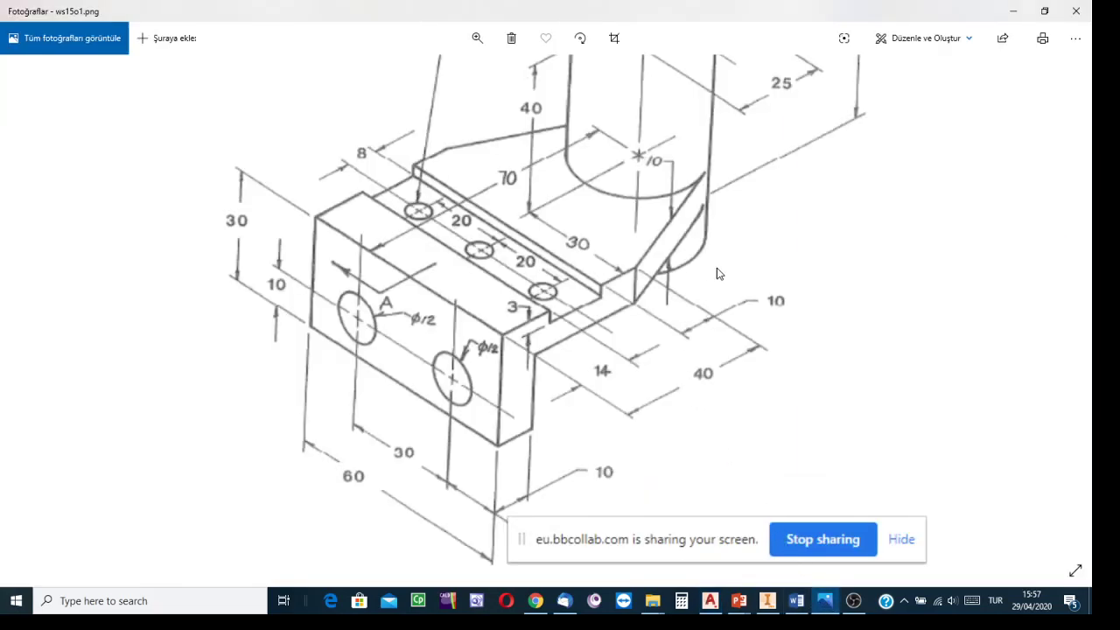
pyautogui.moveTo(720, 272); pyautogui.dragTo(733, 476)
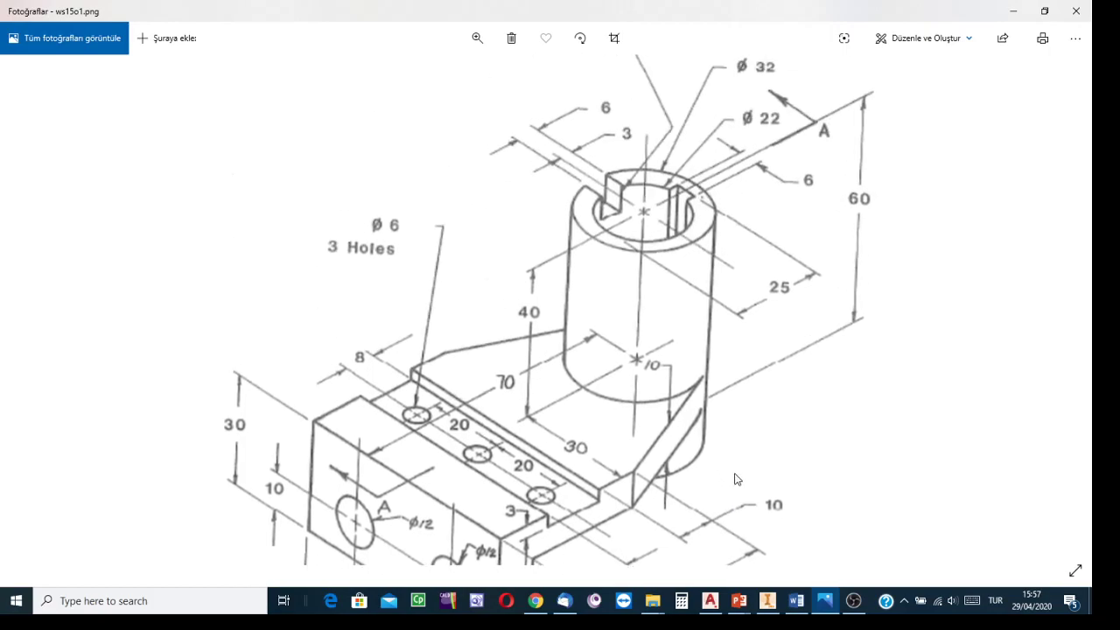
pyautogui.click(710, 601)
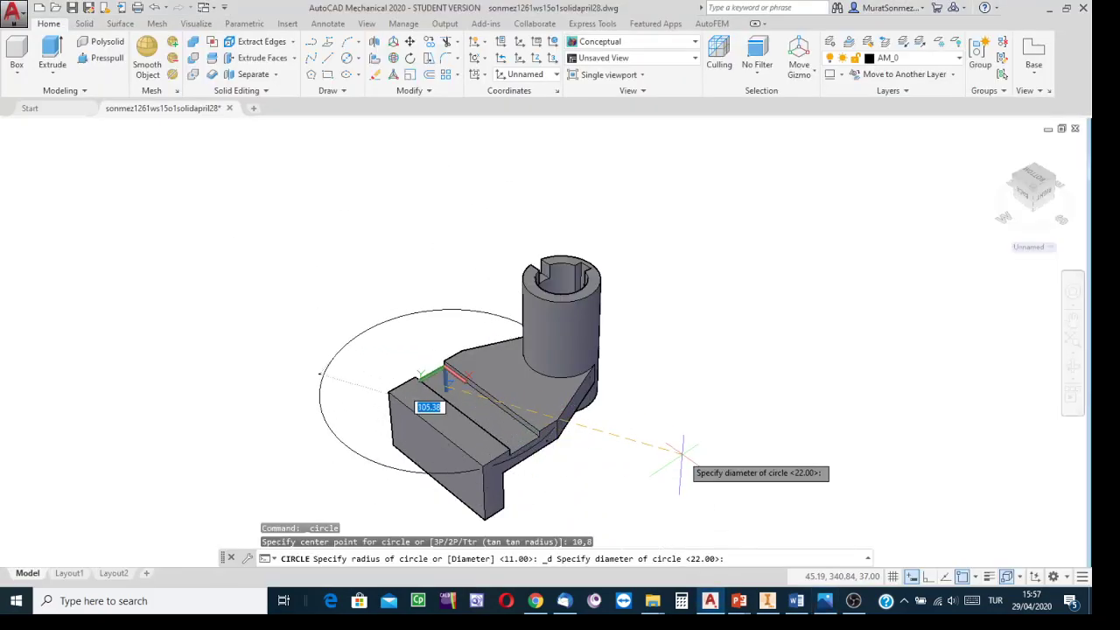
pyautogui.write('6')
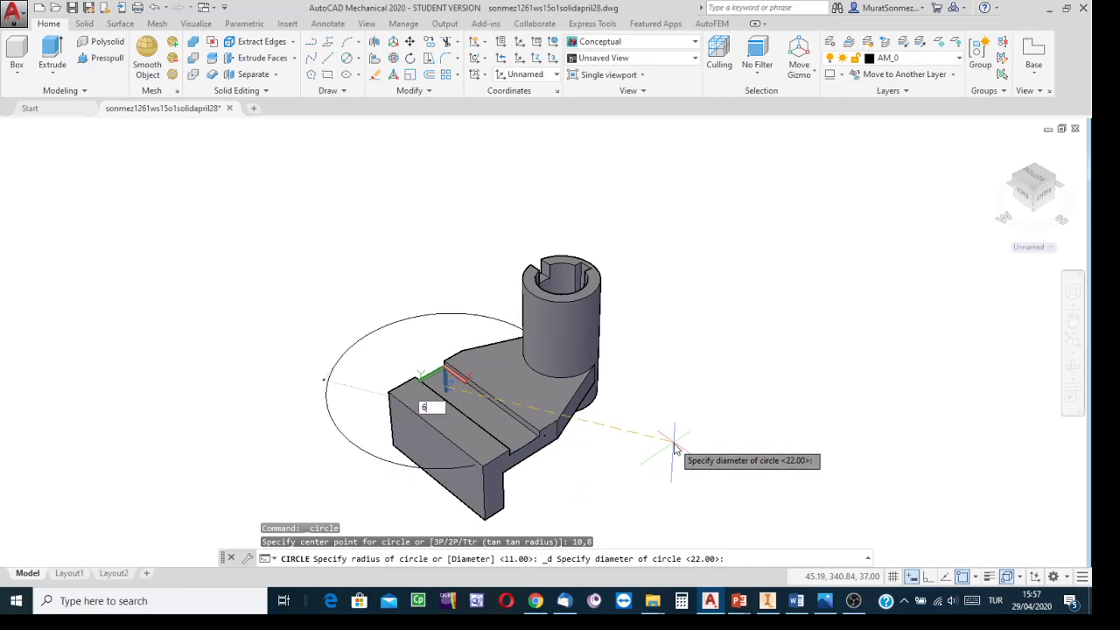
pyautogui.press('Return')
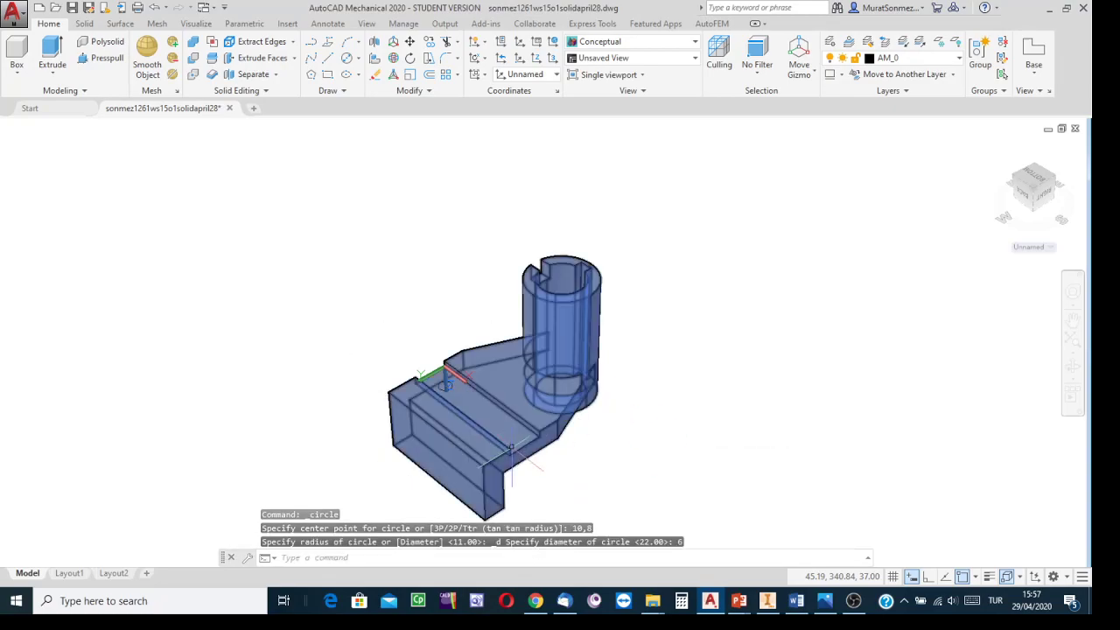
# Step: Extrude the Ø6 circle downward through the plate to form a cylinder
pyautogui.scroll(3, 416, 315)
pyautogui.moveTo(420, 317); pyautogui.dragTo(553, 225, button='middle')
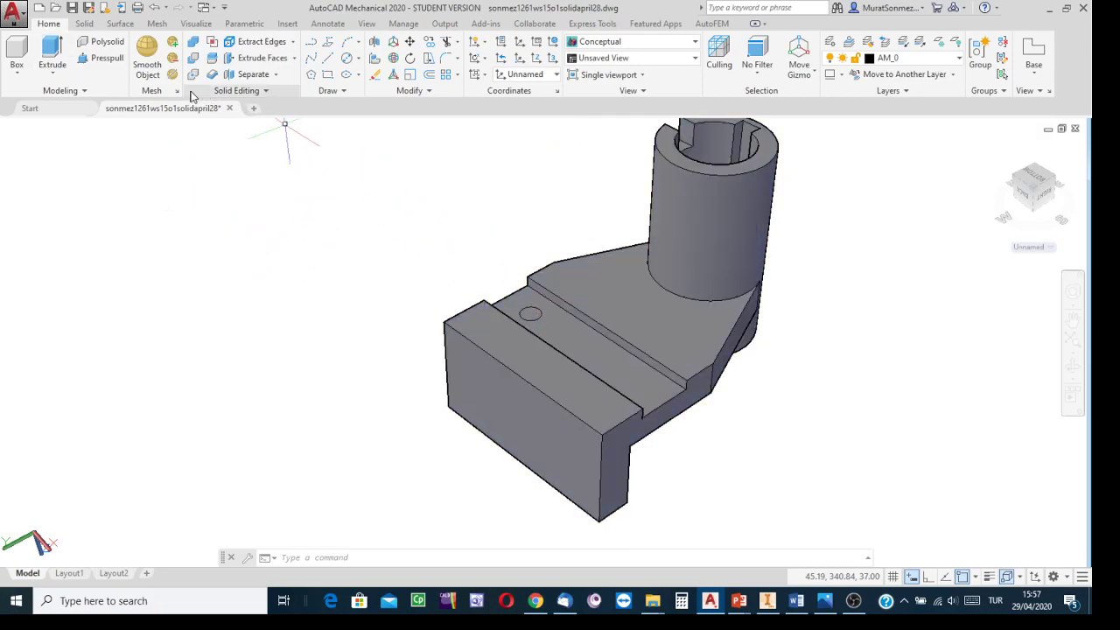
pyautogui.click(50, 48)
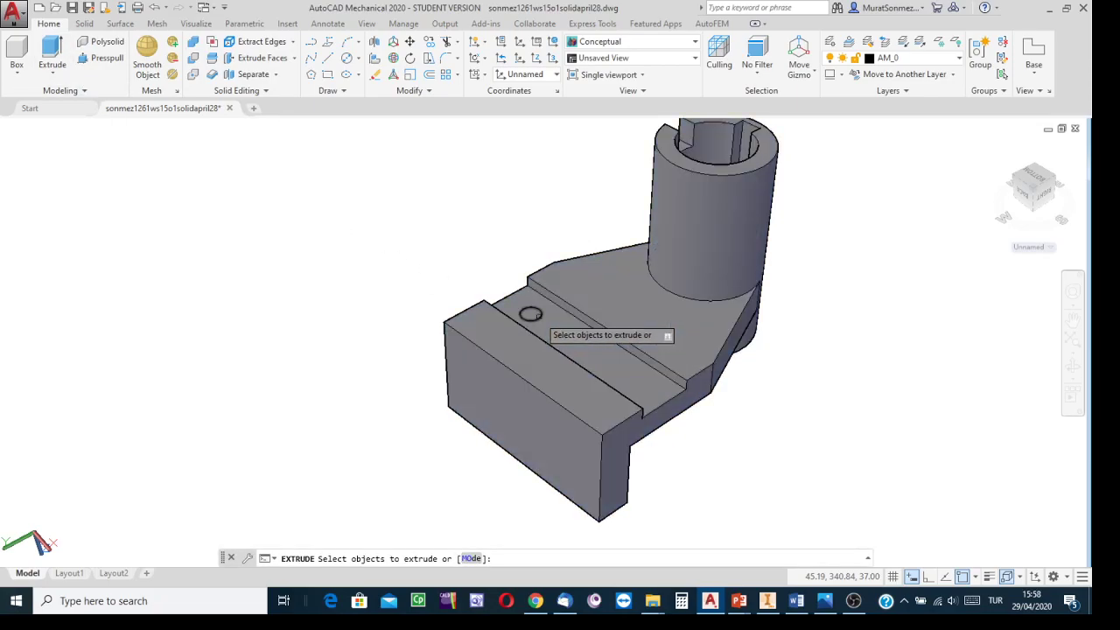
pyautogui.click(532, 315)
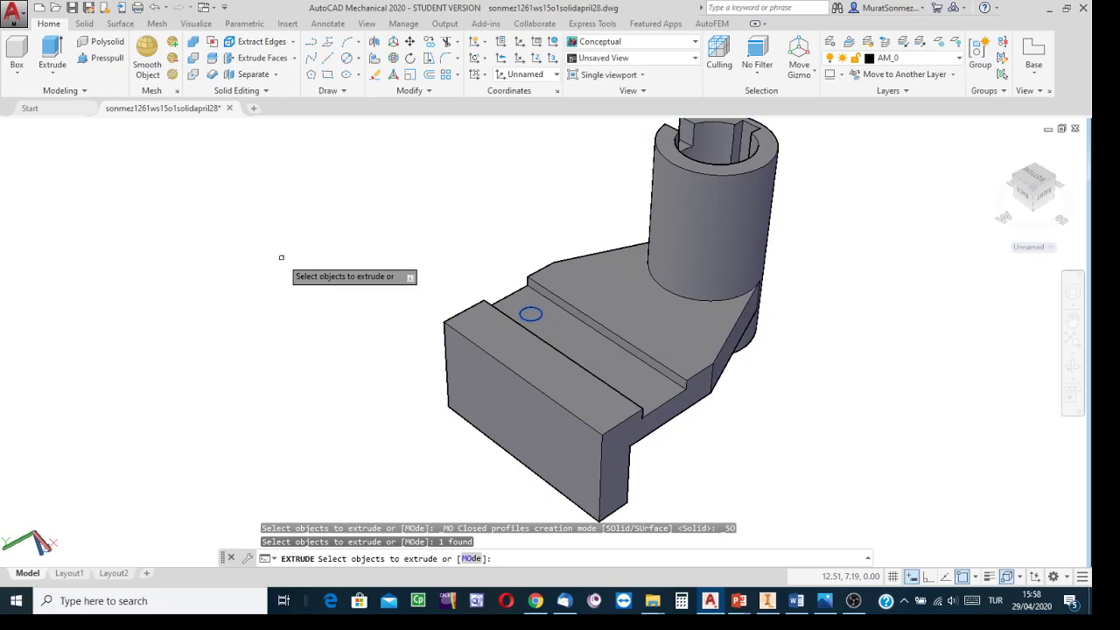
pyautogui.press('Return')
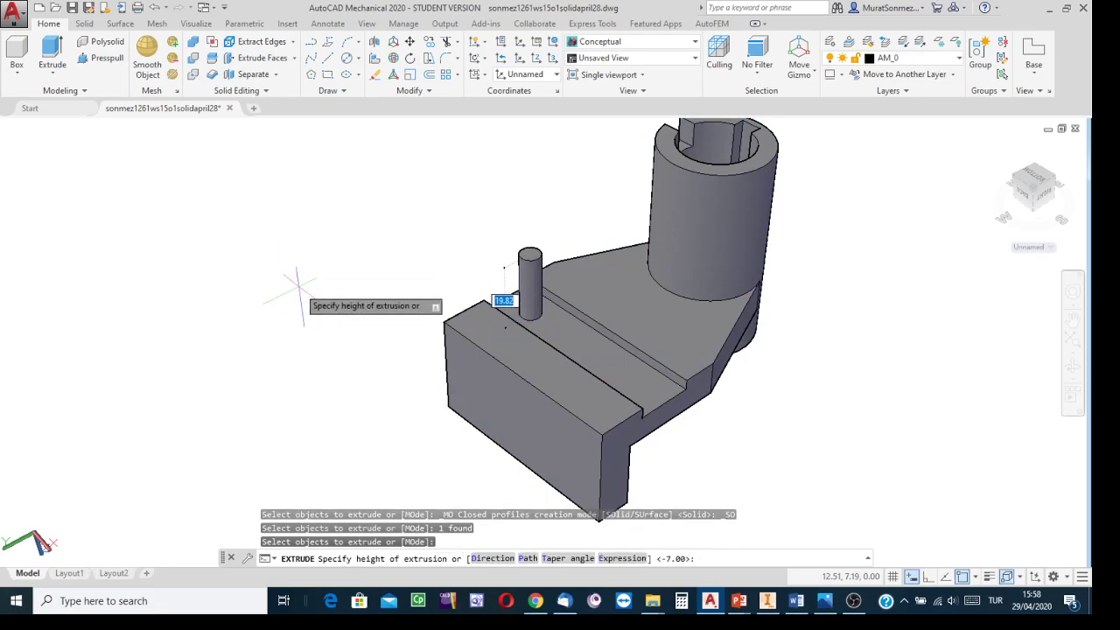
pyautogui.moveTo(412, 482); pyautogui.dragTo(429, 345, button='middle')
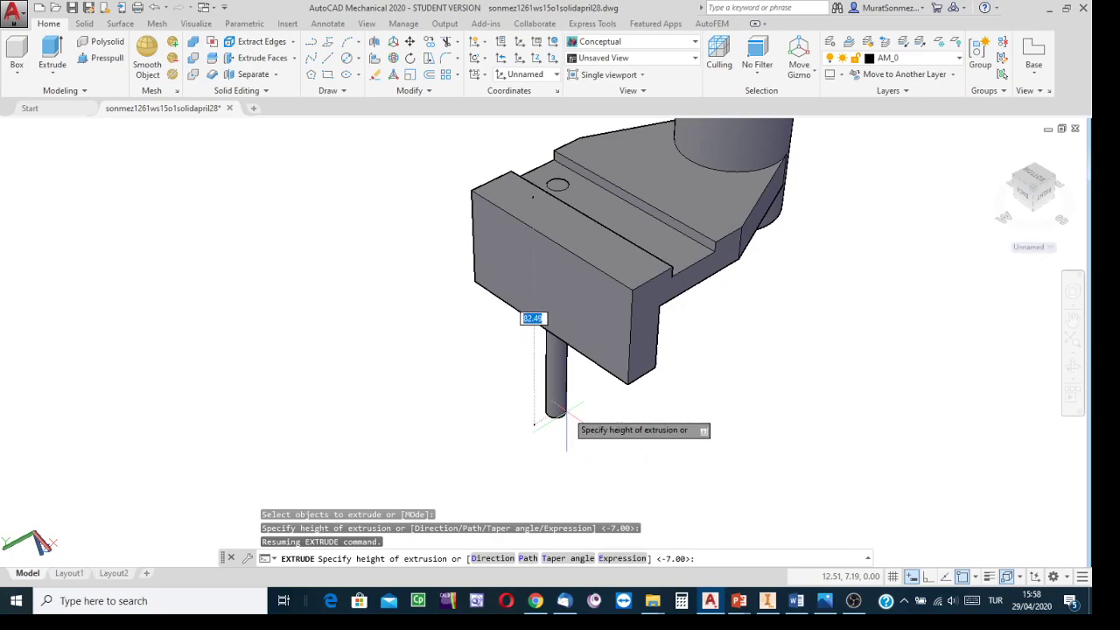
pyautogui.press('Return')
pyautogui.moveTo(378, 344); pyautogui.dragTo(370, 401, button='middle')
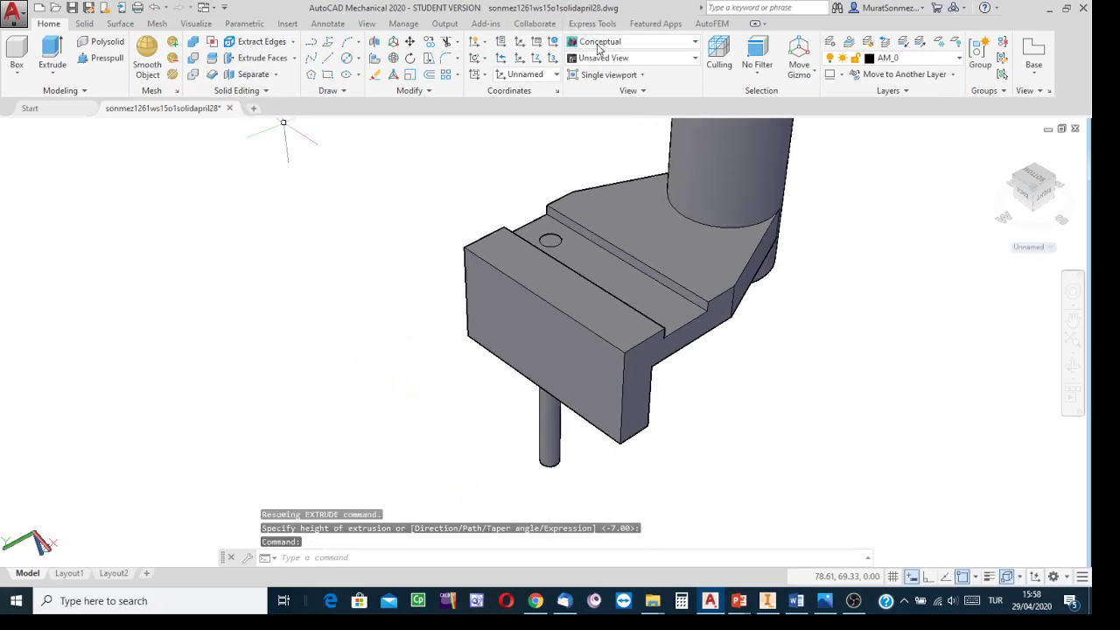
# Step: Create a rectangular array of the cylinder with 3 columns and 1 row, checking the hole spacing on the reference drawing
pyautogui.click(455, 75)
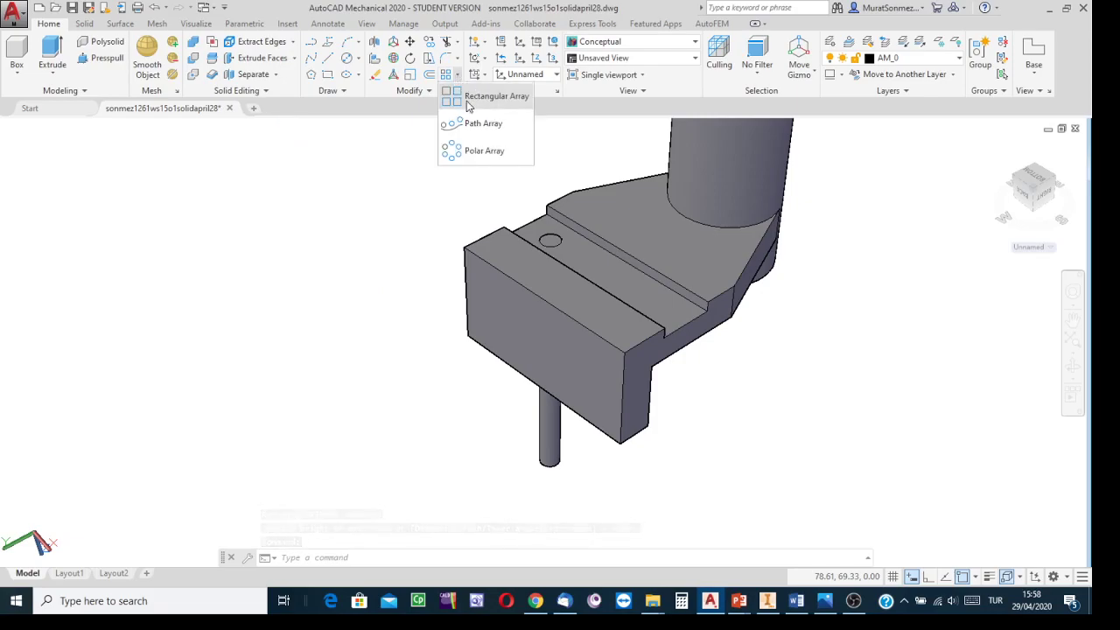
pyautogui.click(486, 97)
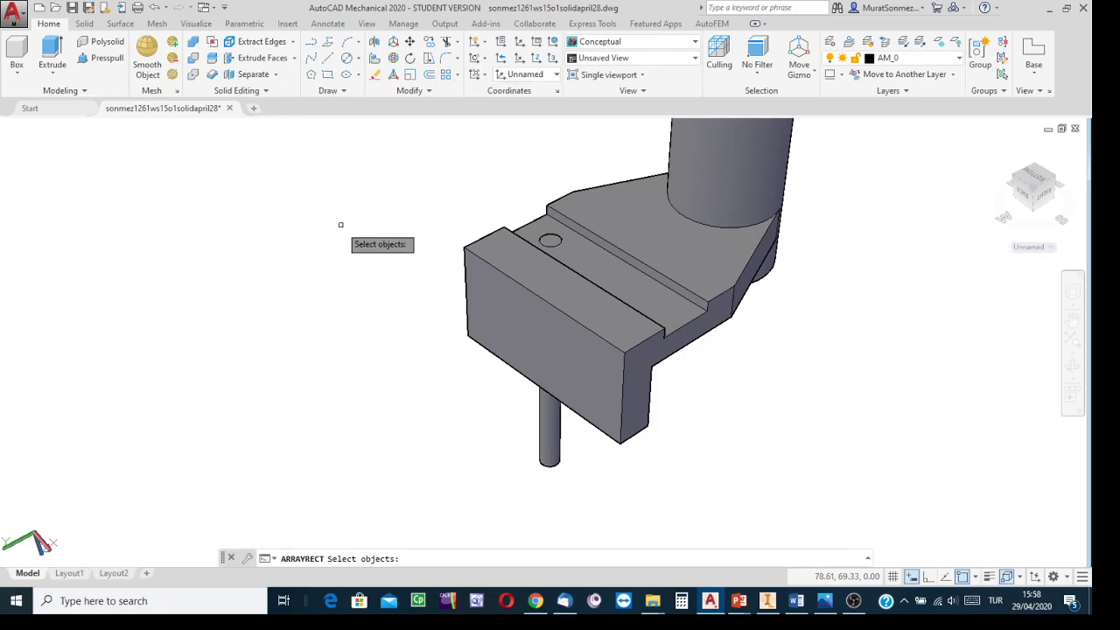
pyautogui.click(552, 453)
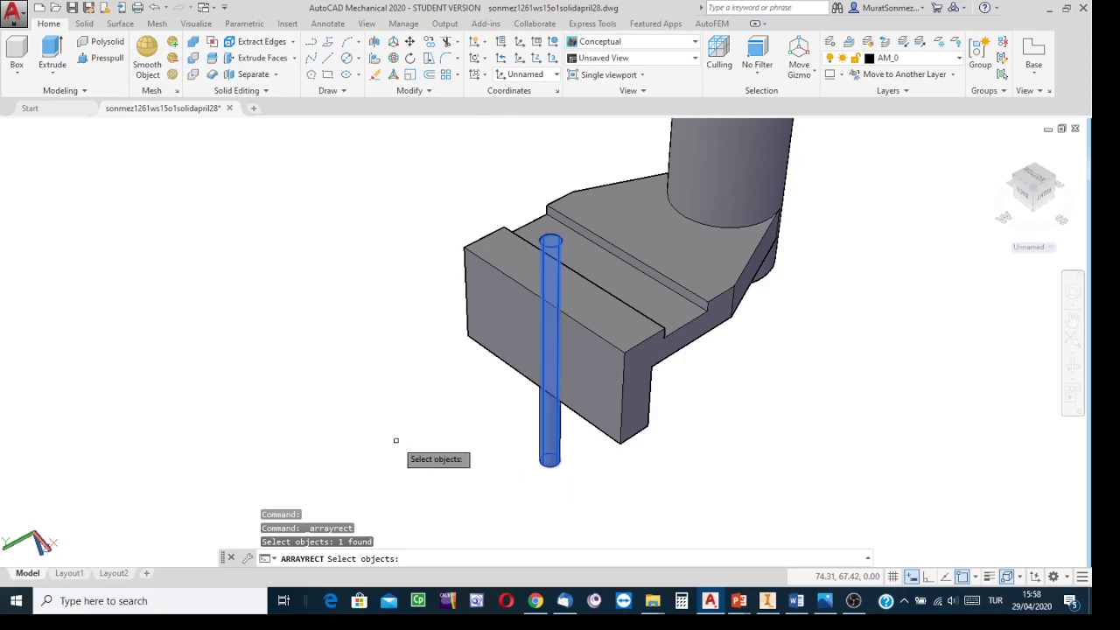
pyautogui.press('Return')
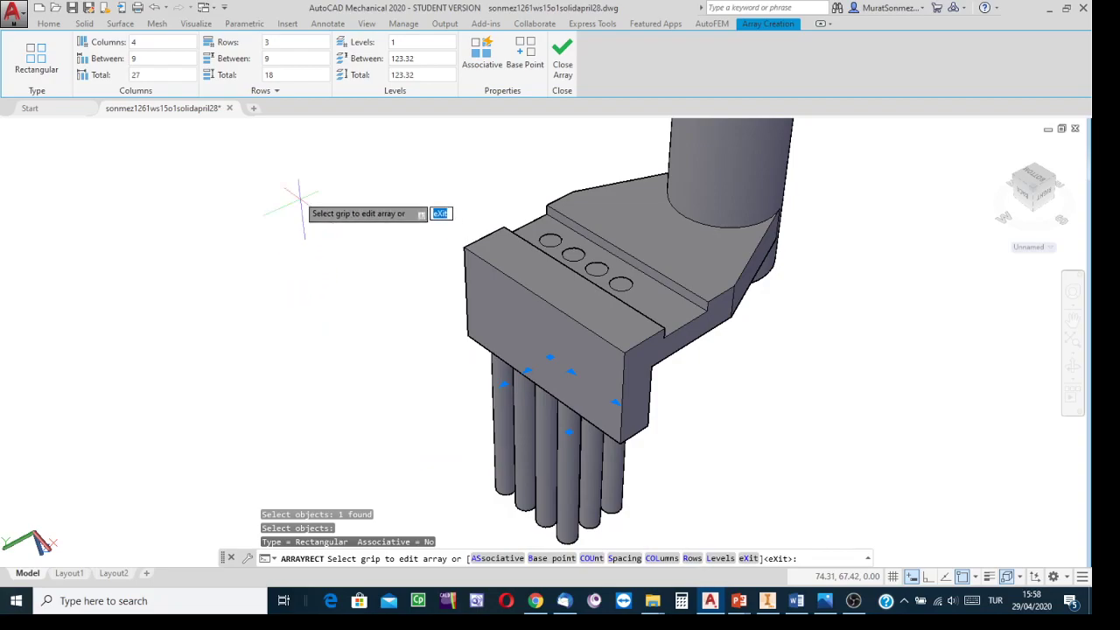
pyautogui.click(160, 46)
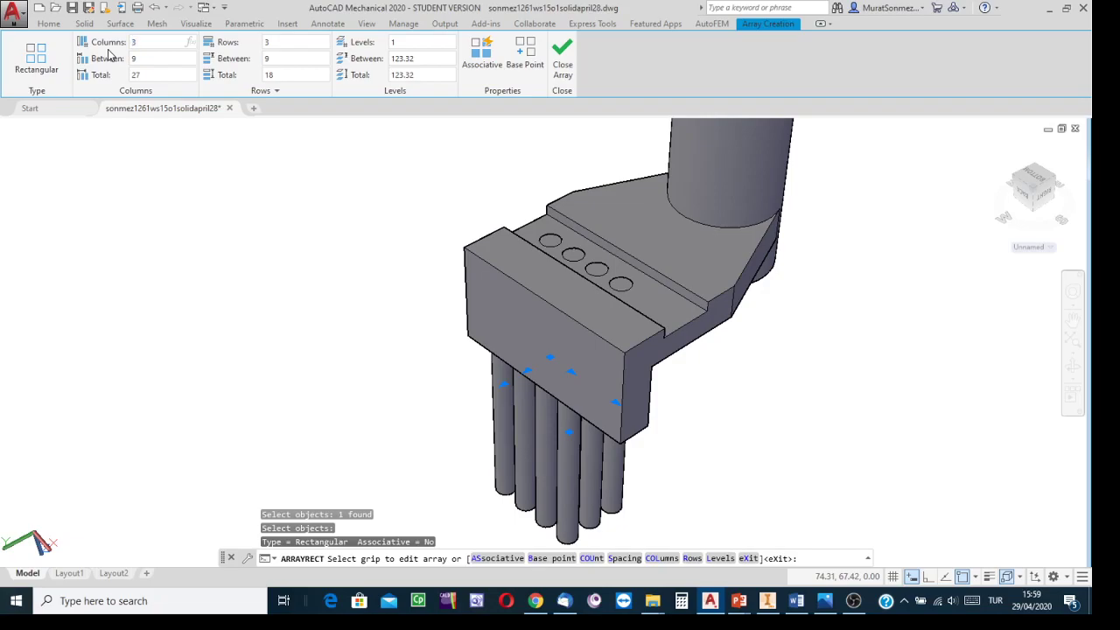
pyautogui.write('3')
pyautogui.press('Return')
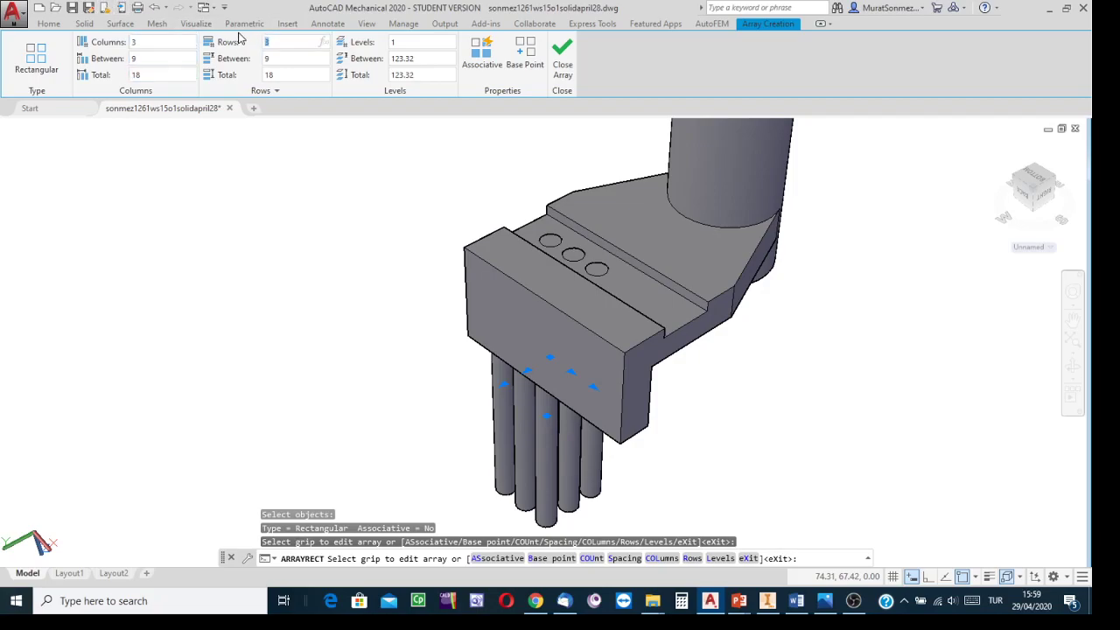
pyautogui.press('Return')
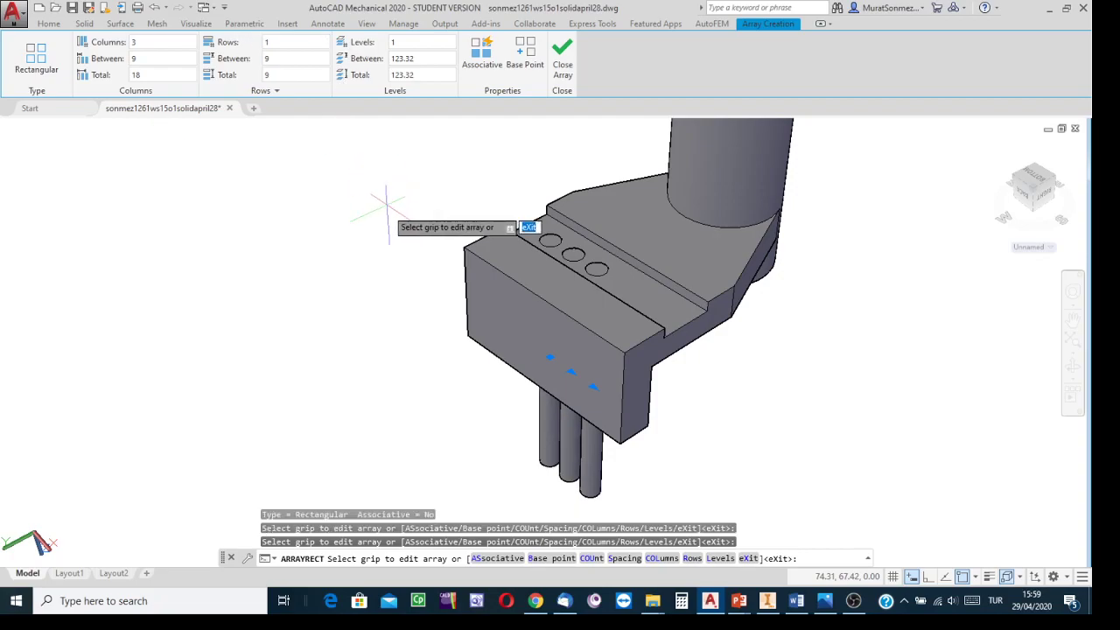
pyautogui.click(144, 58)
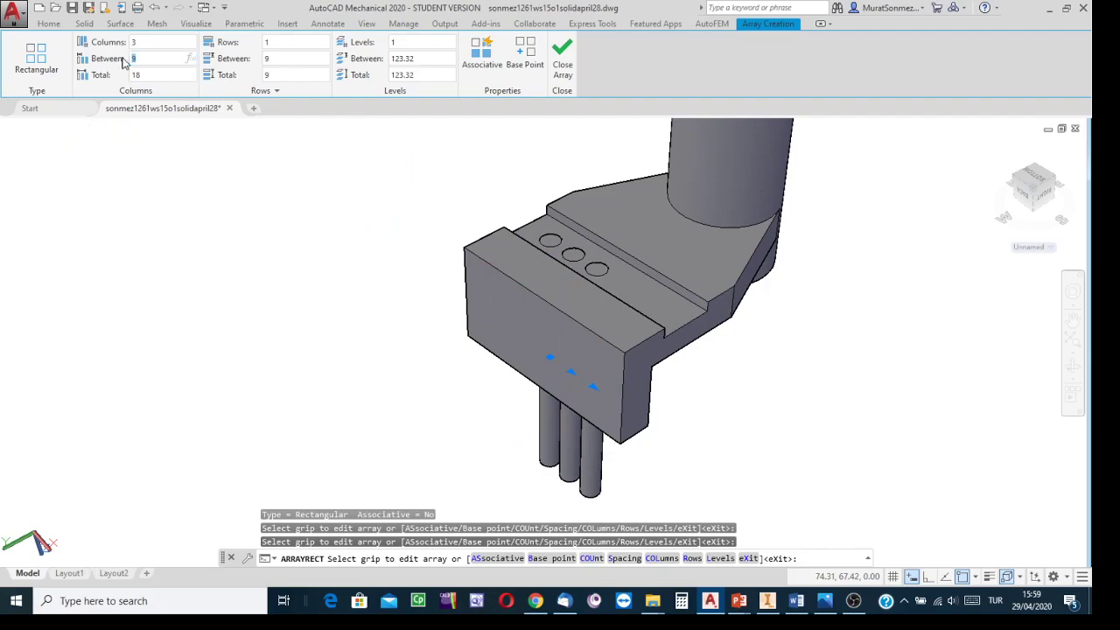
pyautogui.click(825, 600)
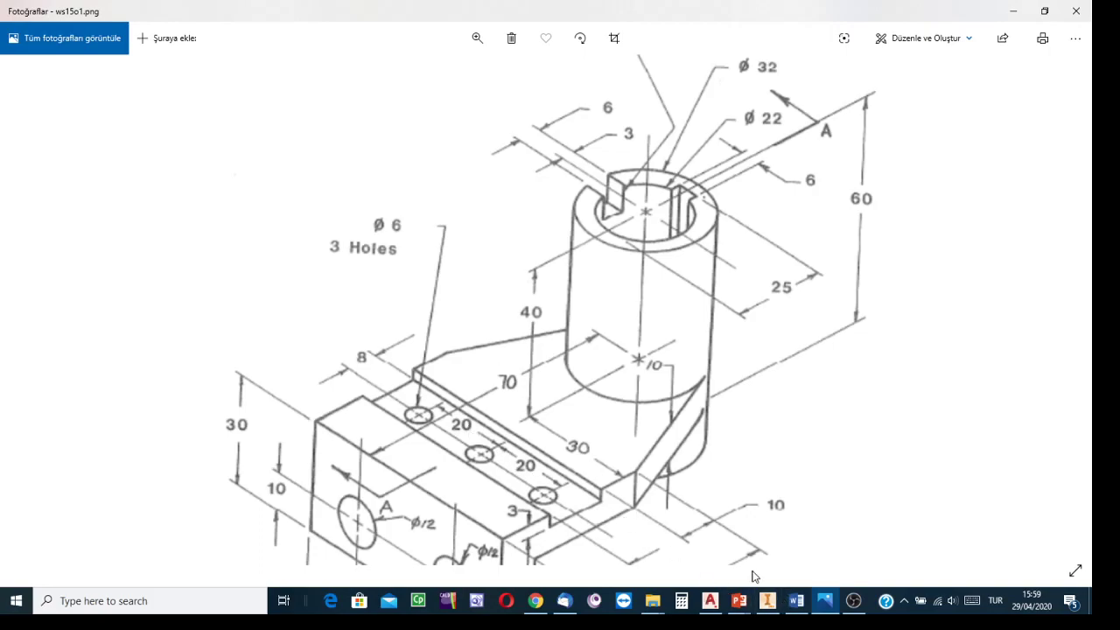
pyautogui.click(710, 600)
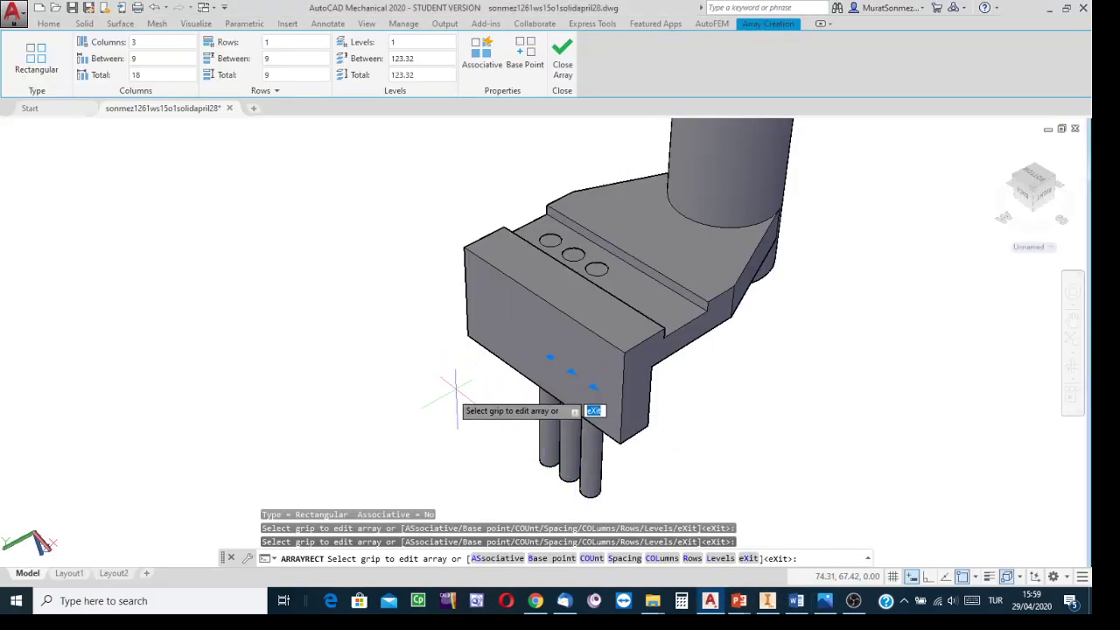
# Step: Set the array's column spacing to 20 and close the array
pyautogui.click(159, 58)
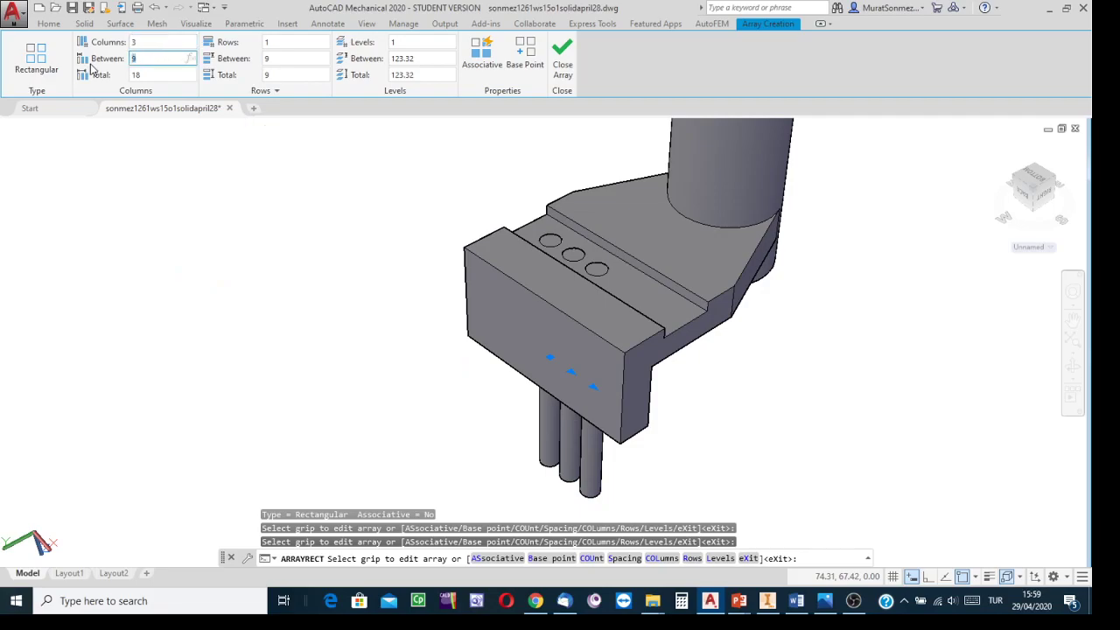
pyautogui.click(283, 61)
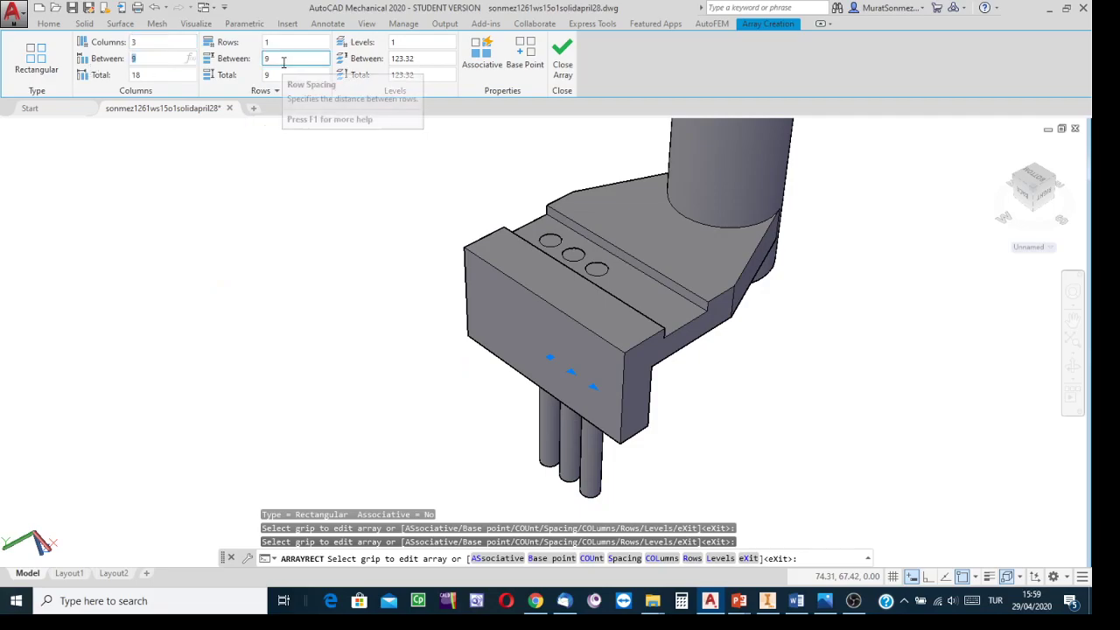
pyautogui.click(282, 58)
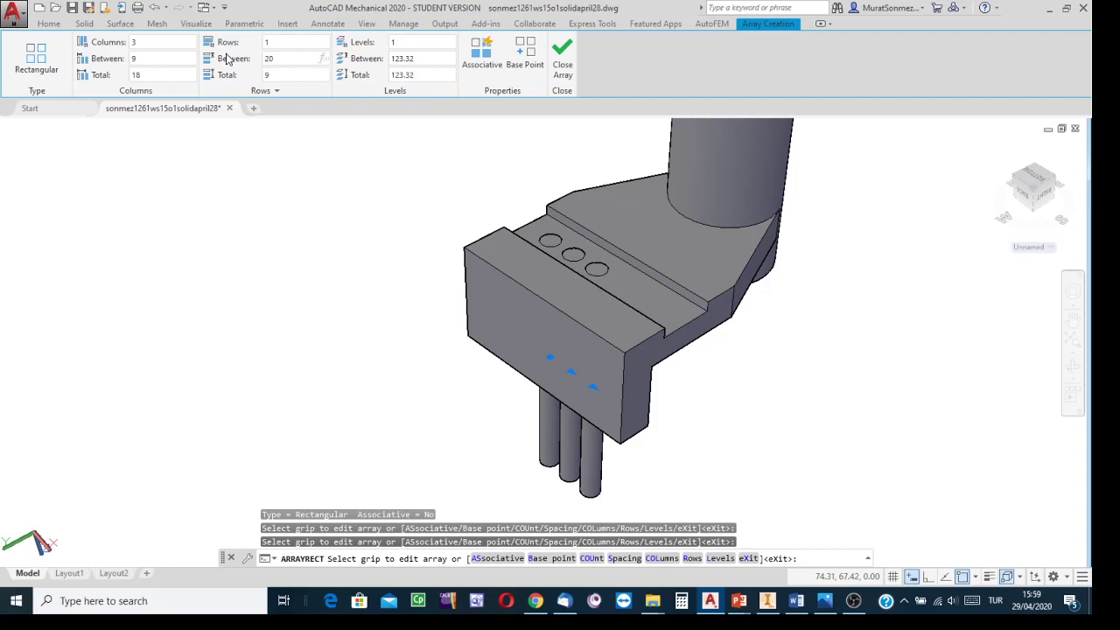
pyautogui.press('Return')
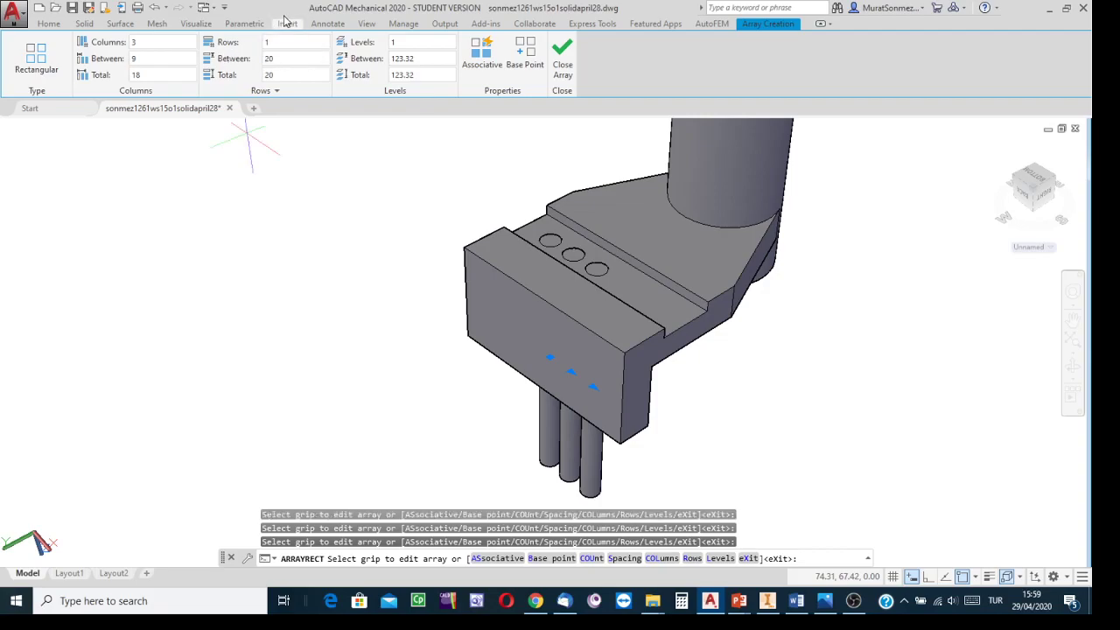
pyautogui.click(279, 59)
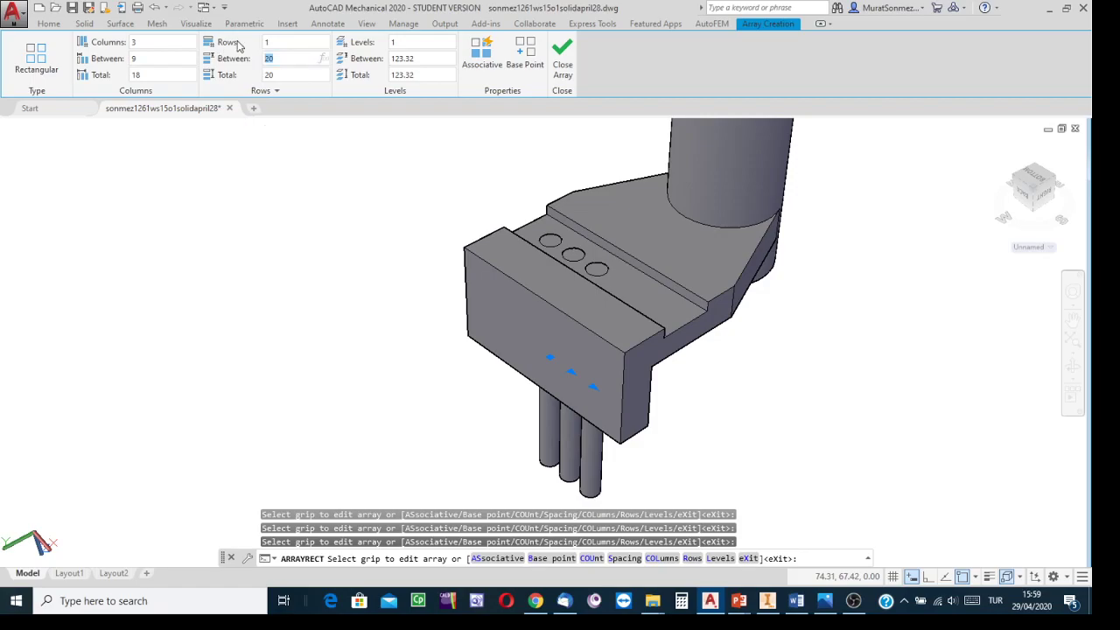
pyautogui.click(140, 59)
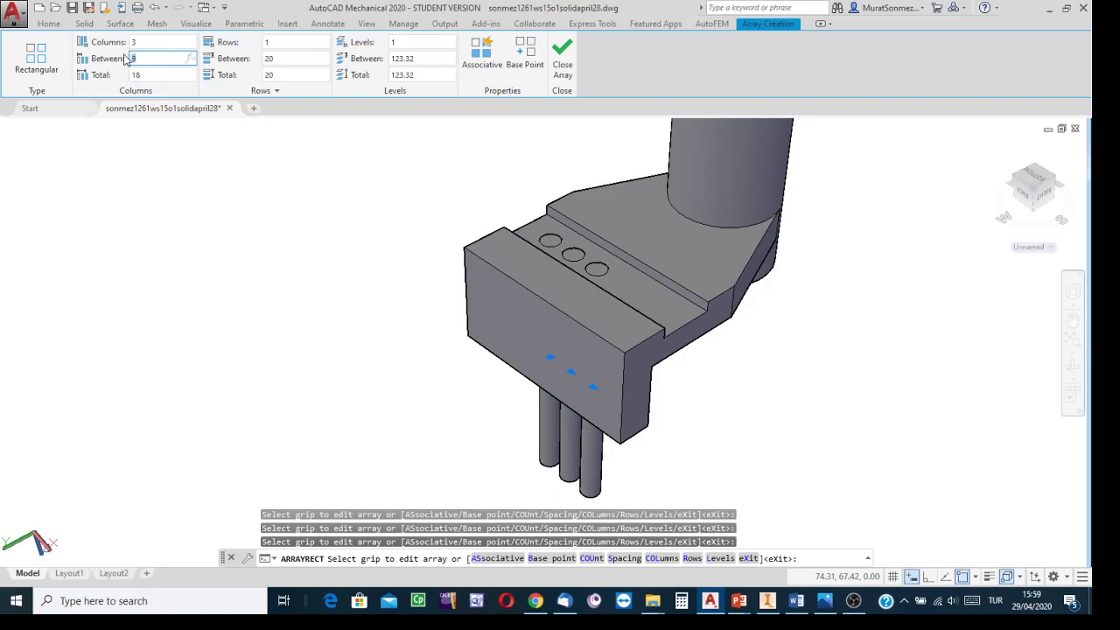
pyautogui.click(135, 43)
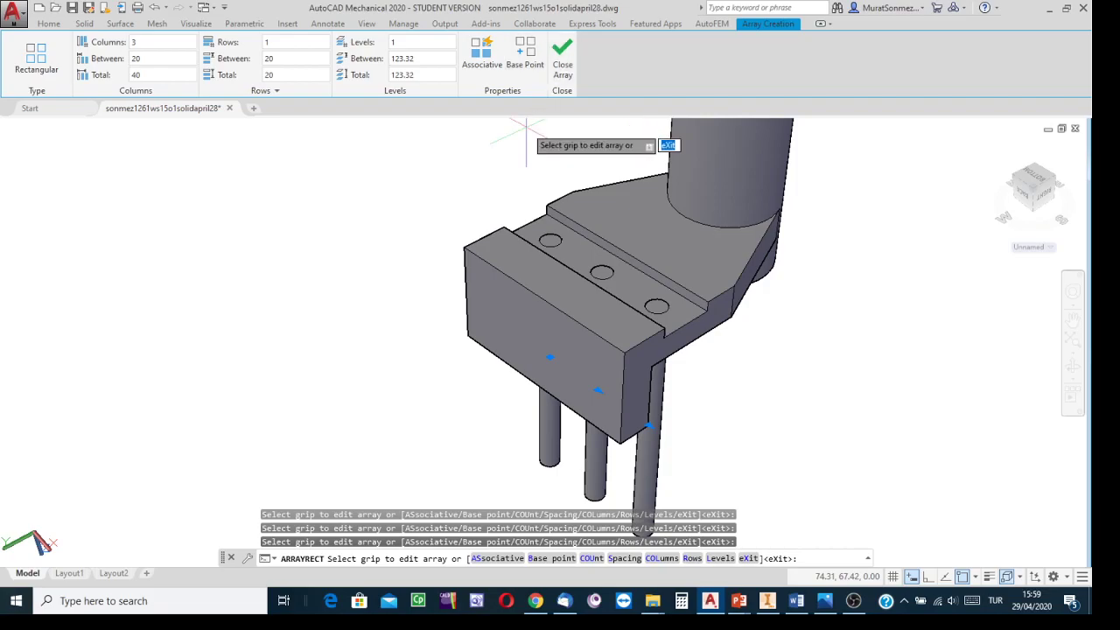
pyautogui.click(562, 58)
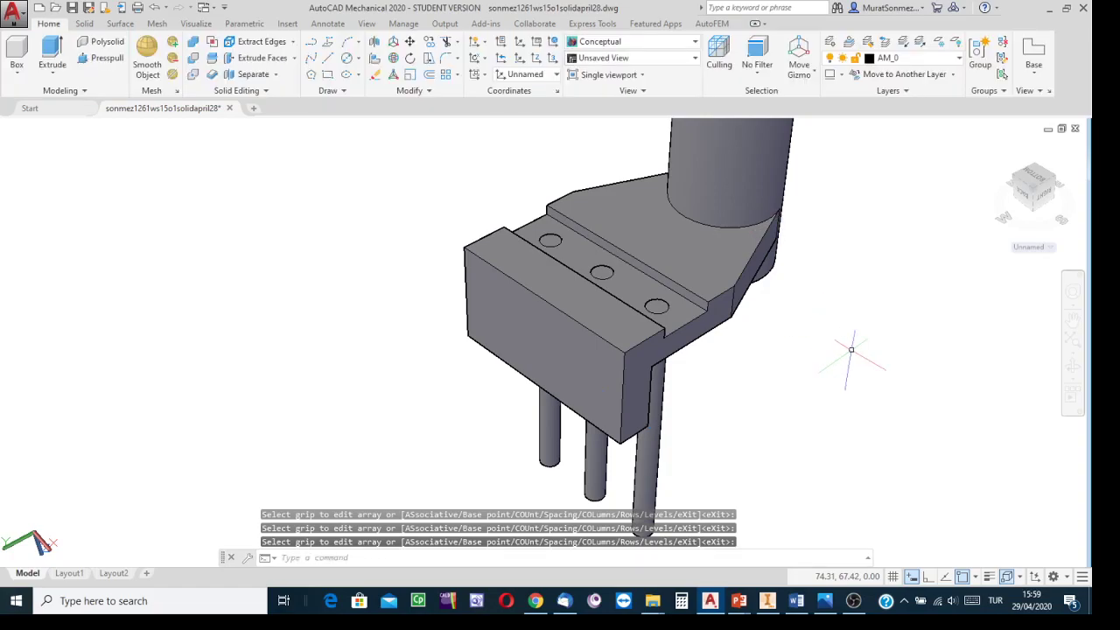
# Step: Subtract the three arrayed cylinders from the plate to cut the Ø6 holes
pyautogui.moveTo(853, 357); pyautogui.dragTo(787, 333, button='middle')
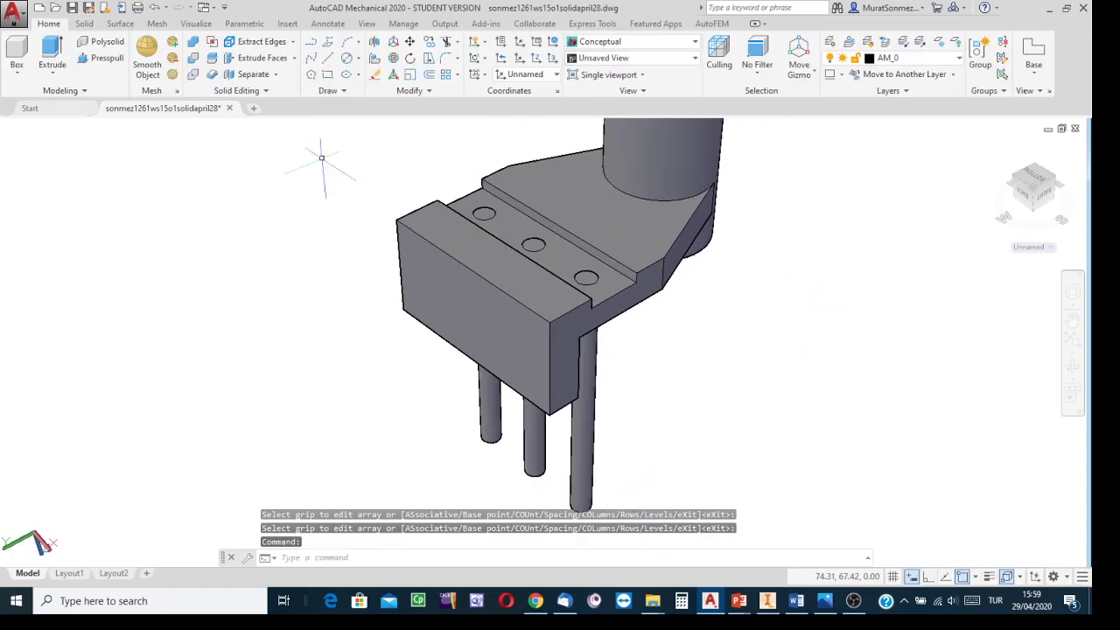
pyautogui.click(194, 59)
pyautogui.click(439, 232)
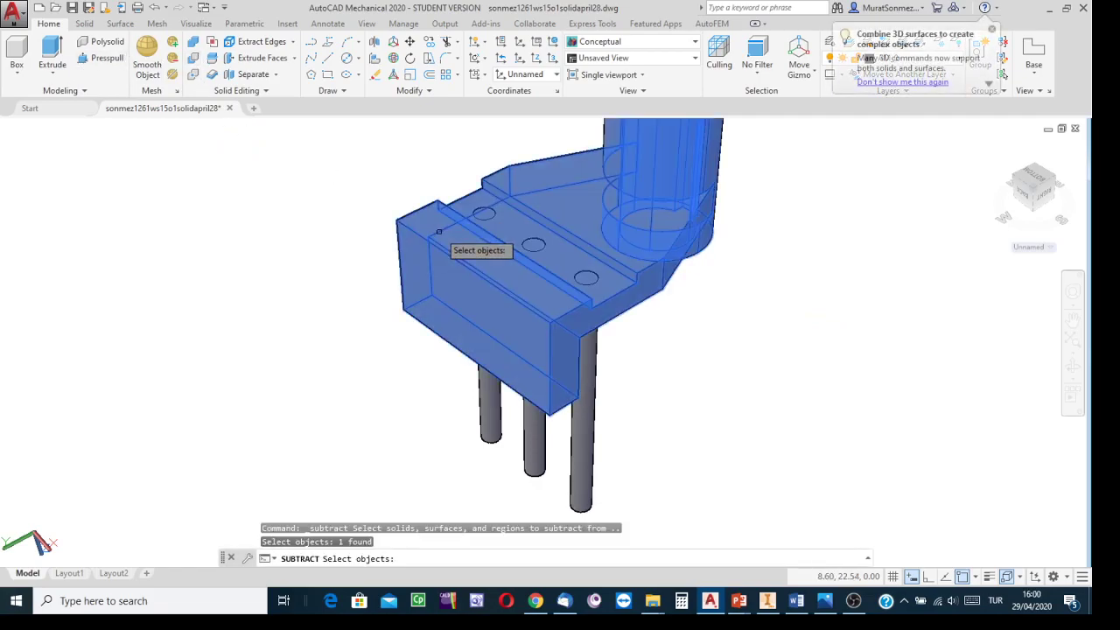
pyautogui.press('Return')
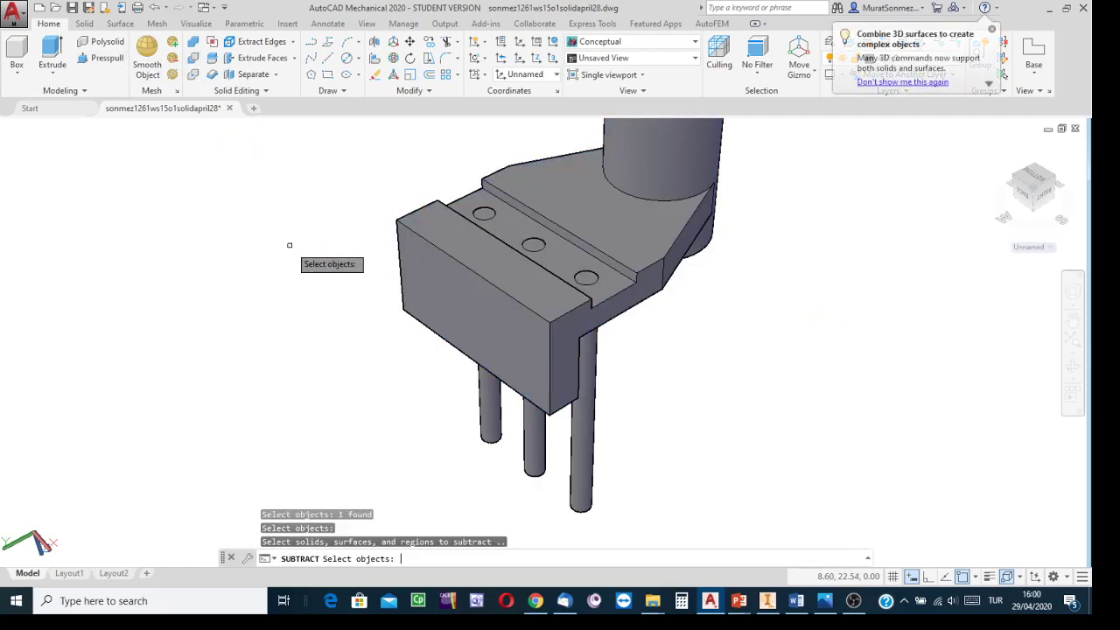
pyautogui.click(501, 437)
pyautogui.click(533, 475)
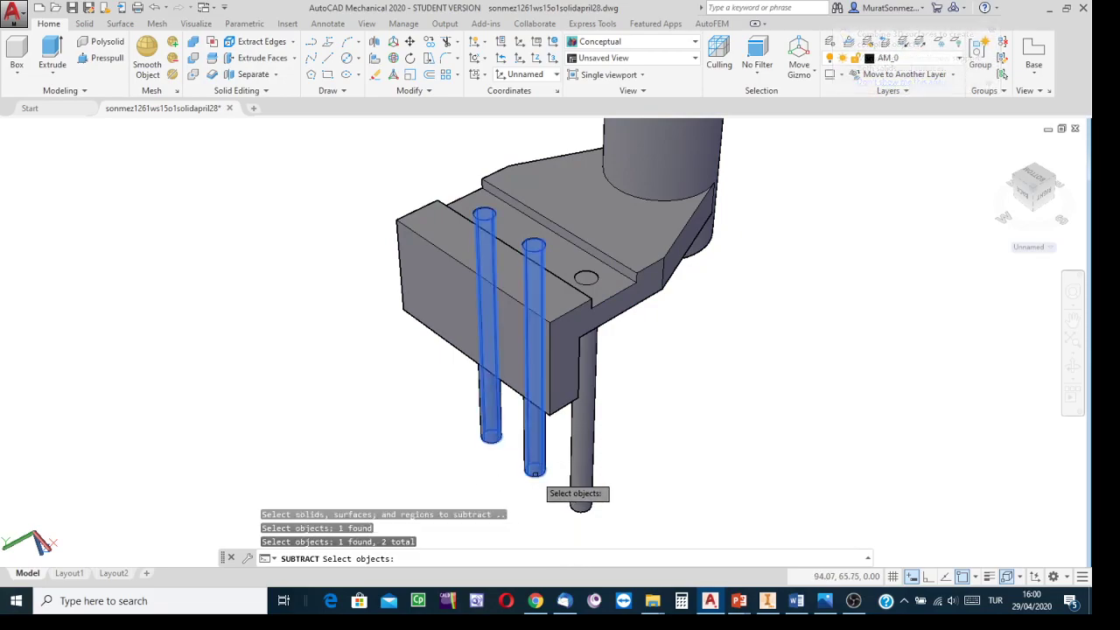
pyautogui.click(582, 503)
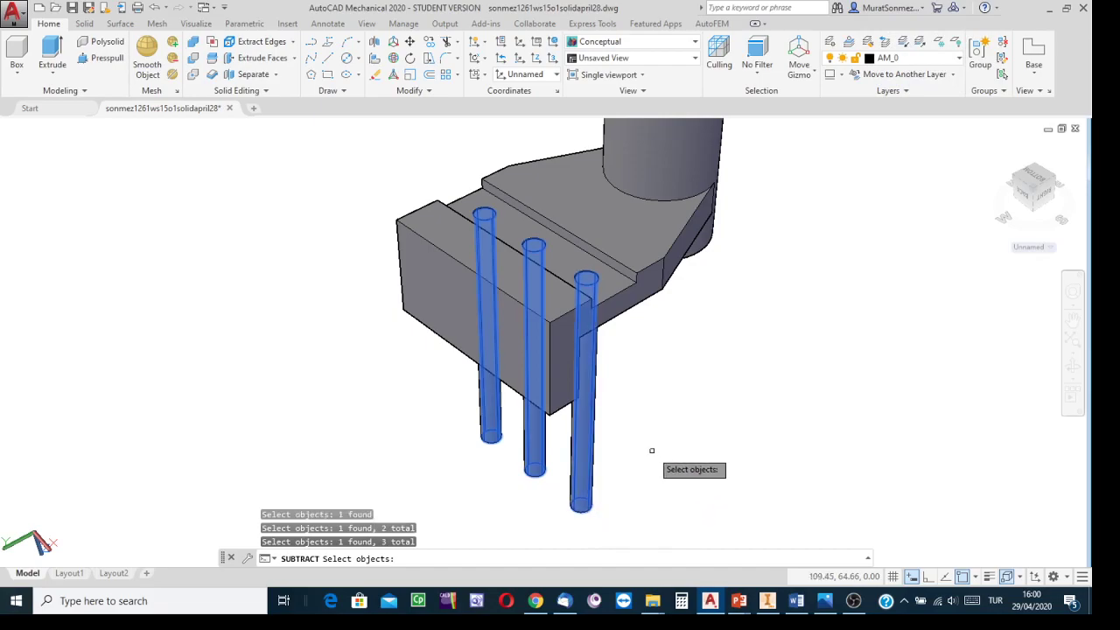
pyautogui.press('Return')
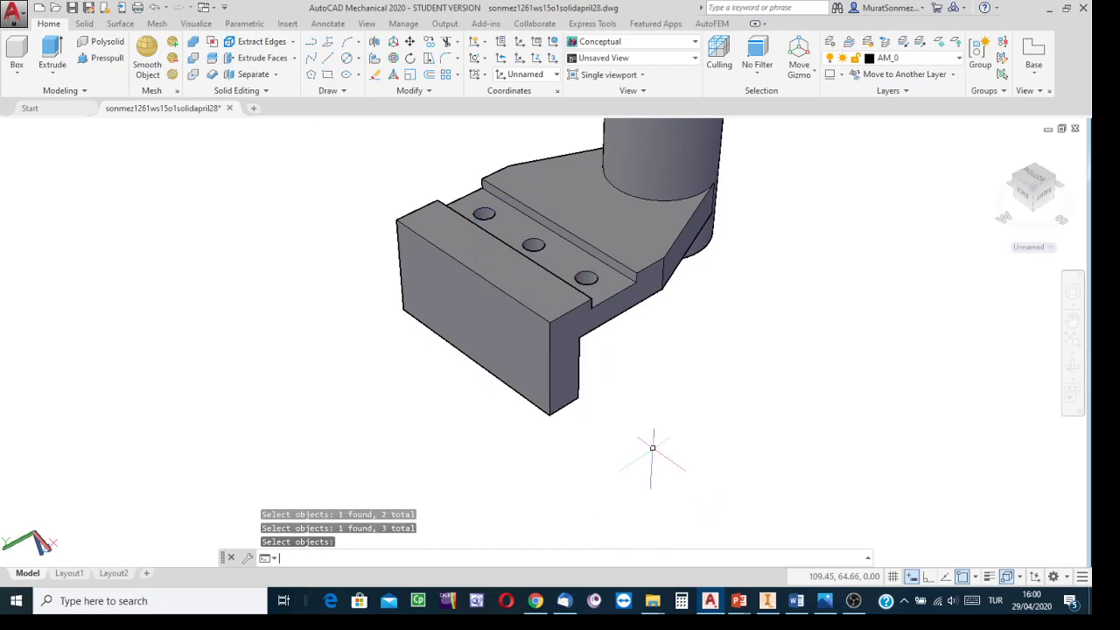
# Step: Save the drawing
pyautogui.moveTo(532, 445); pyautogui.dragTo(702, 483, button='middle')
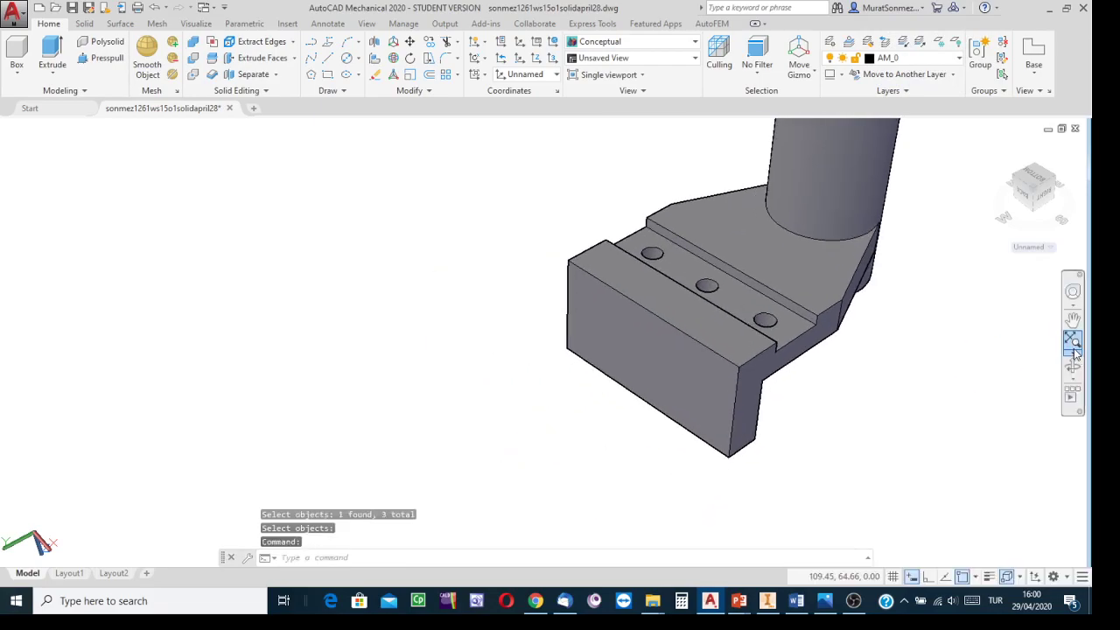
pyautogui.click(1074, 350)
pyautogui.moveTo(687, 442); pyautogui.dragTo(769, 368)
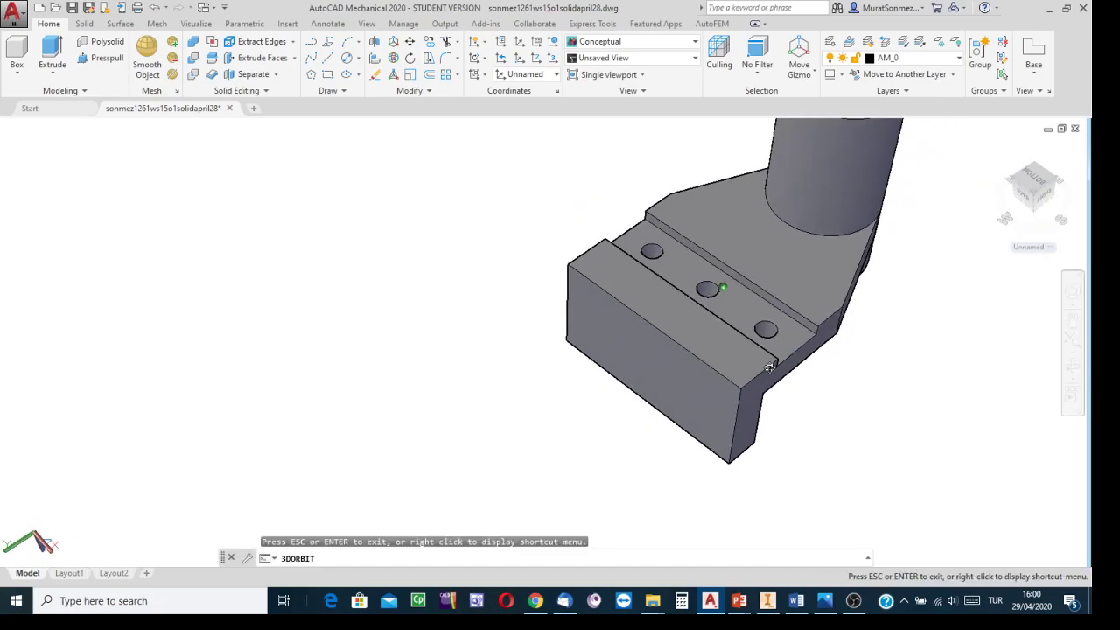
pyautogui.press('Escape')
pyautogui.moveTo(416, 262); pyautogui.dragTo(304, 334, button='middle')
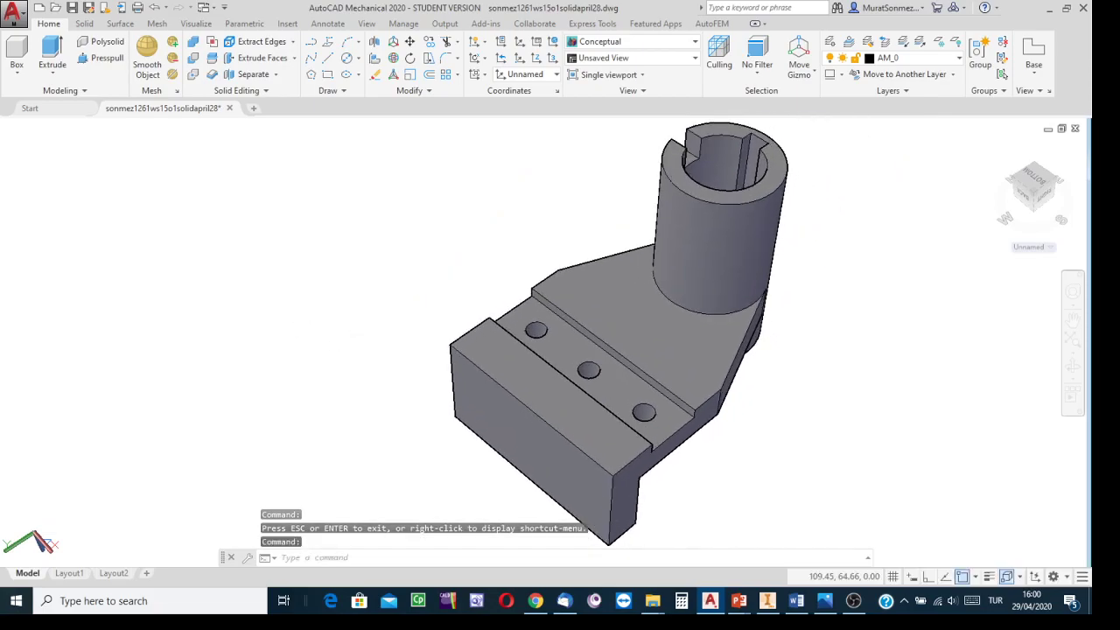
pyautogui.click(72, 9)
pyautogui.moveTo(276, 333); pyautogui.dragTo(284, 267, button='middle')
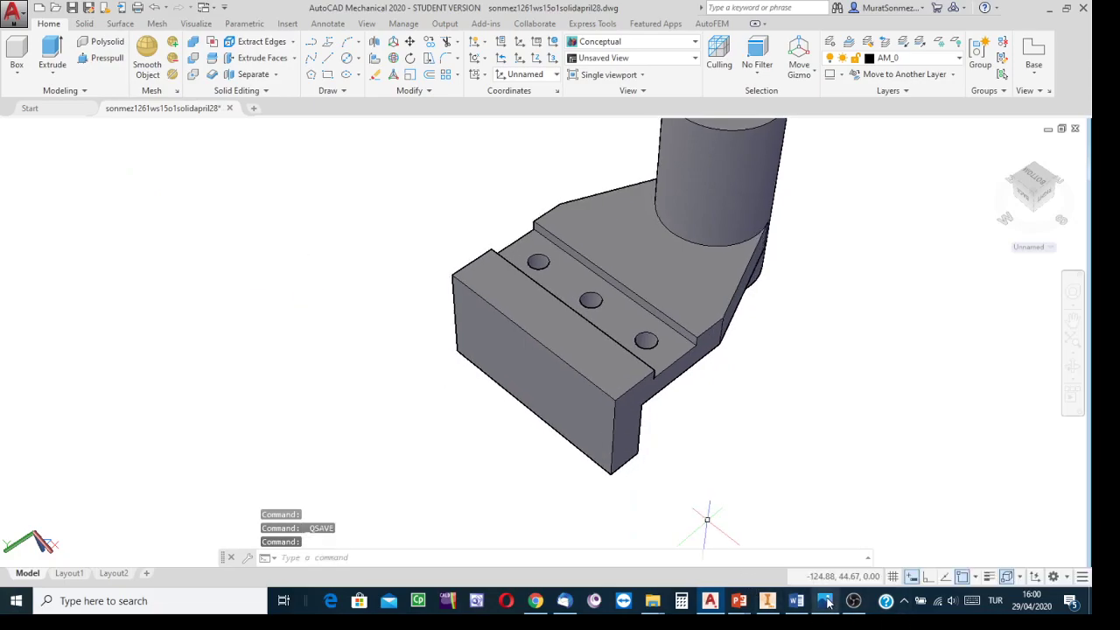
# Step: Switch to the reference drawing and examine the end block's Ø12 hole dimensions
pyautogui.moveTo(824, 600)
pyautogui.click(798, 551)
pyautogui.moveTo(348, 272); pyautogui.dragTo(365, 248)
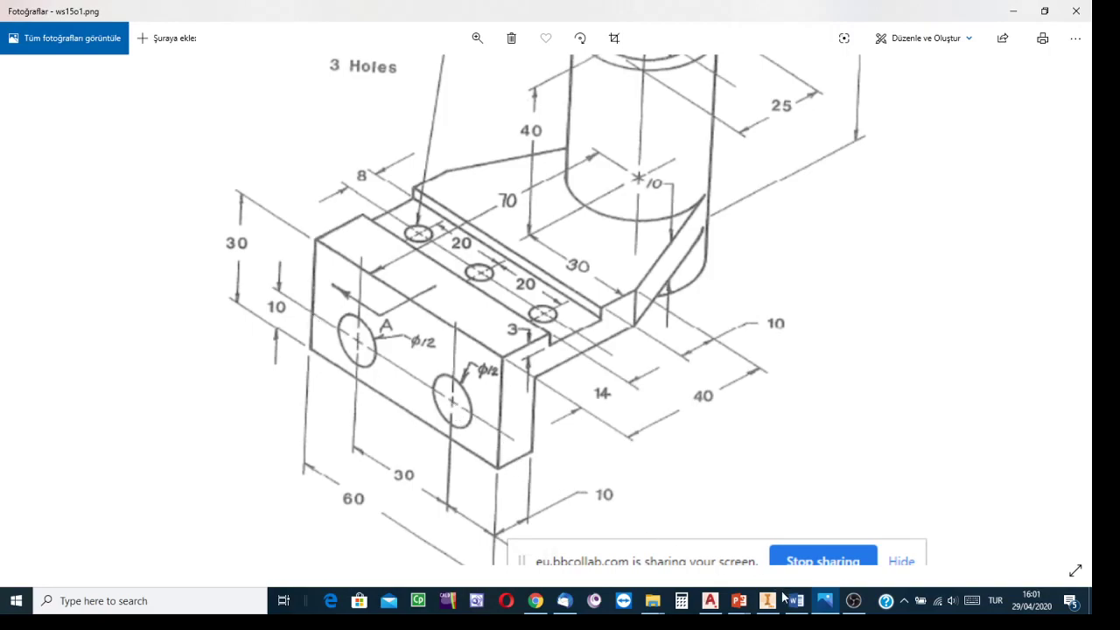
pyautogui.moveTo(730, 613)
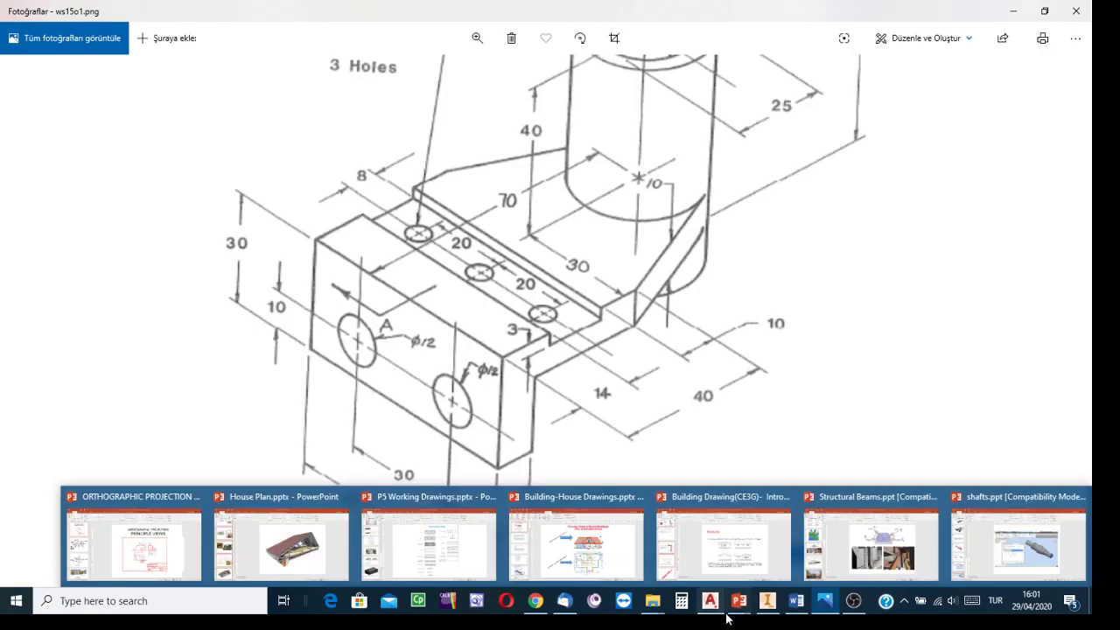
# Step: Return to AutoCAD and align a three-point UCS with the end block's front face
pyautogui.click(716, 600)
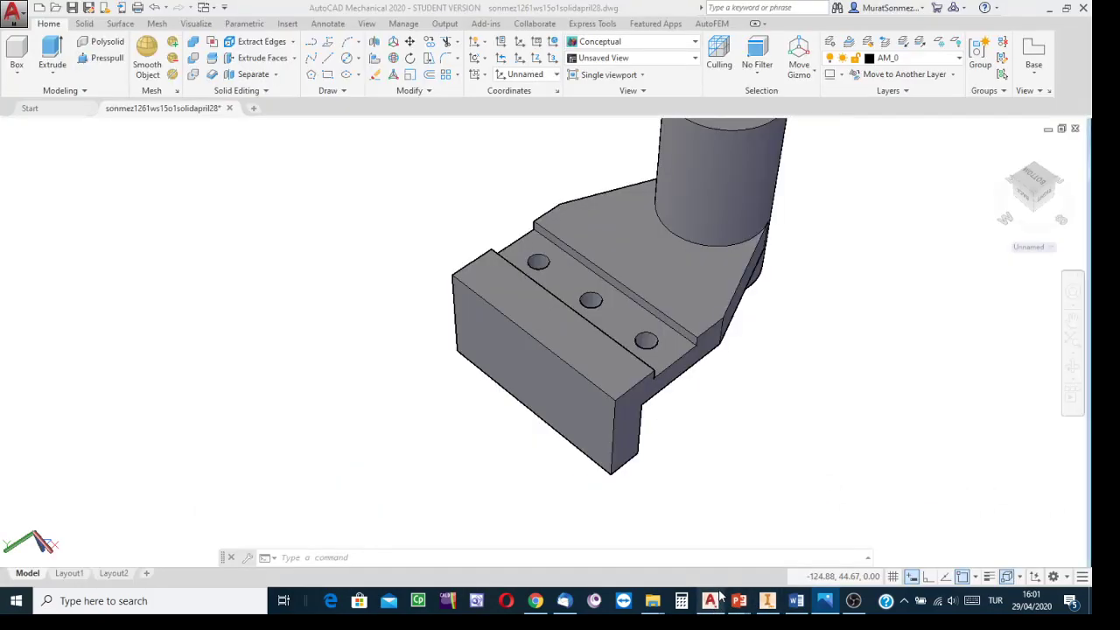
pyautogui.moveTo(725, 425); pyautogui.dragTo(697, 421, button='middle')
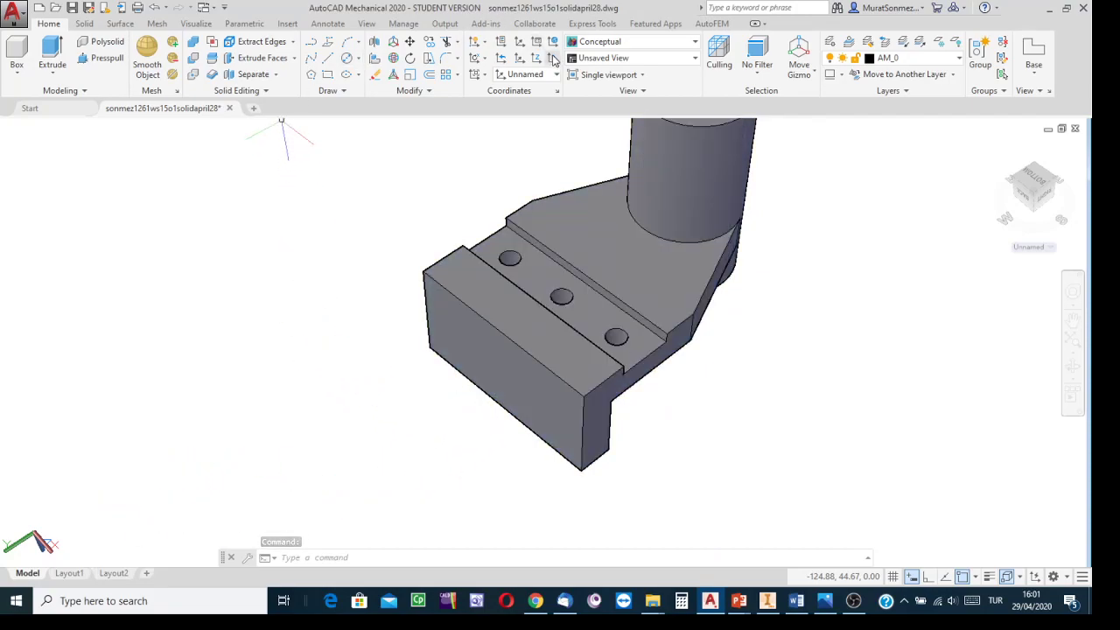
pyautogui.click(553, 59)
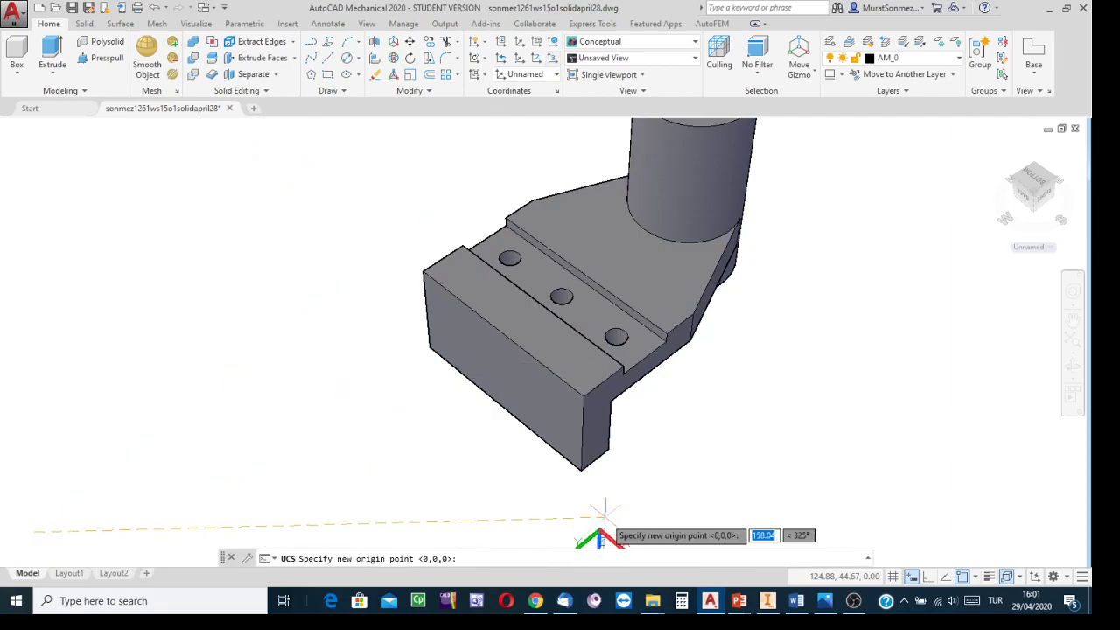
pyautogui.click(428, 347)
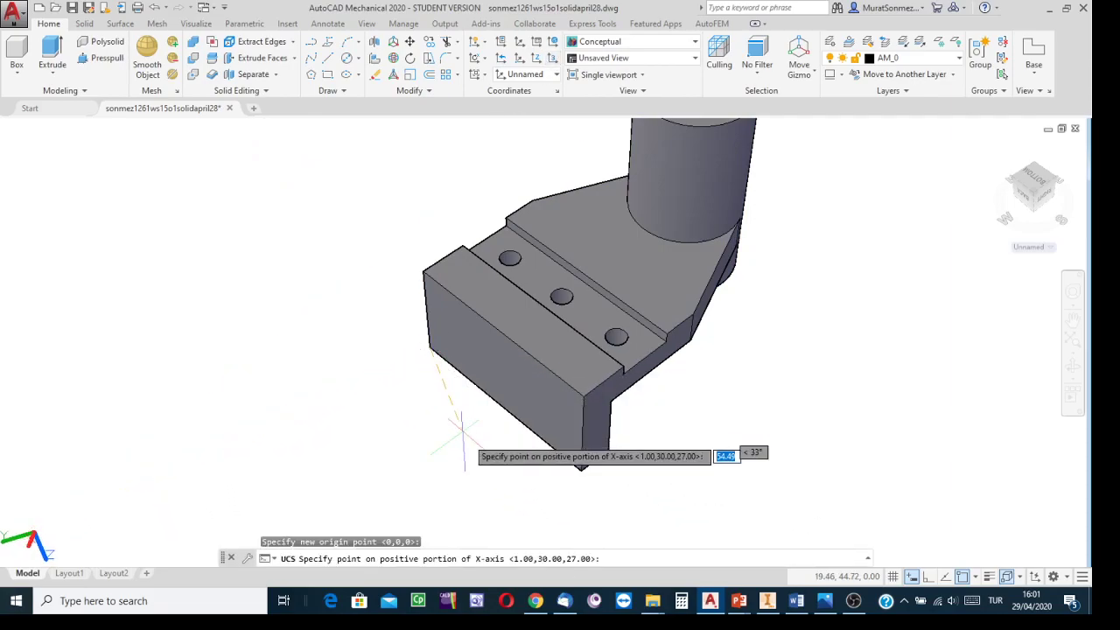
pyautogui.click(581, 468)
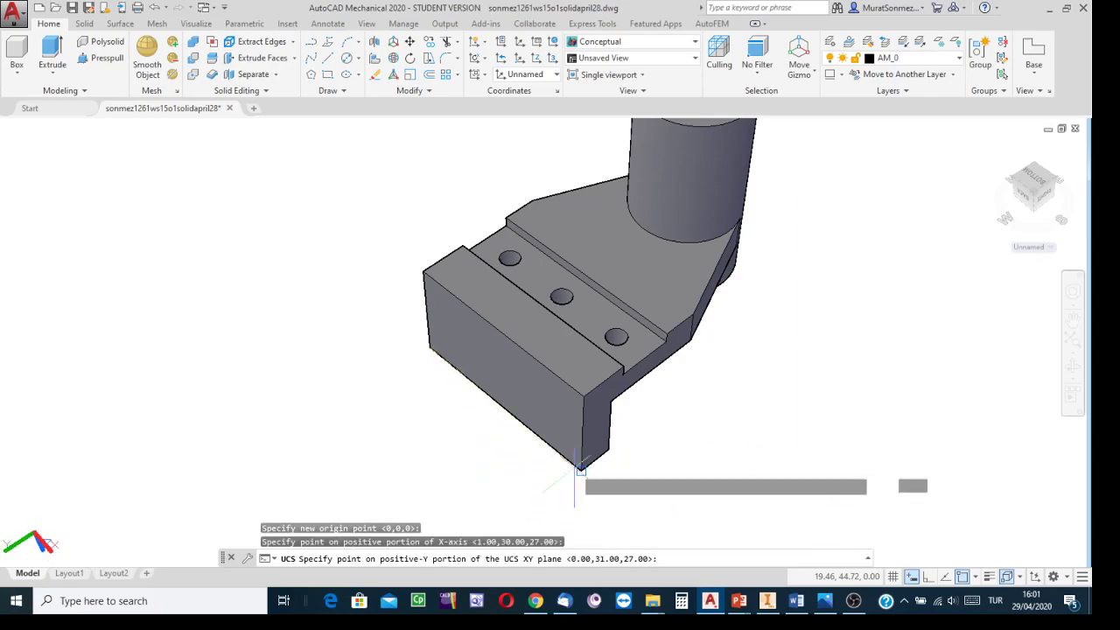
pyautogui.click(423, 273)
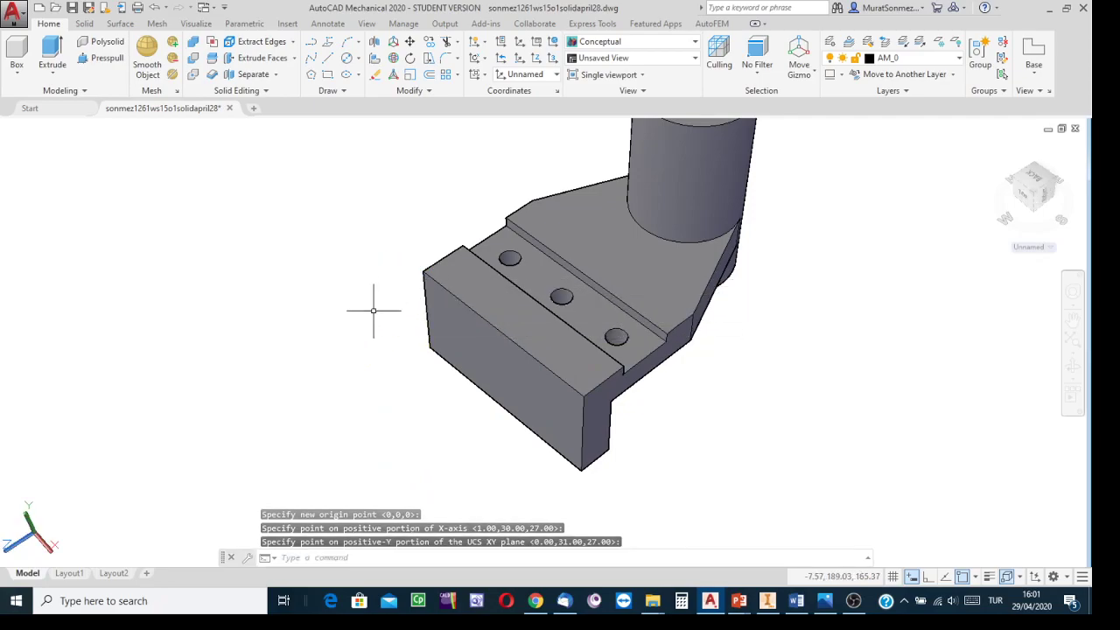
# Step: Draw a Ø12 circle centred at 15,10 on the end block's front face
pyautogui.keyDown('shift'); pyautogui.moveTo(363, 330); pyautogui.dragTo(354, 333, button='middle'); pyautogui.keyUp('shift')
pyautogui.scroll(-1, 355, 334)
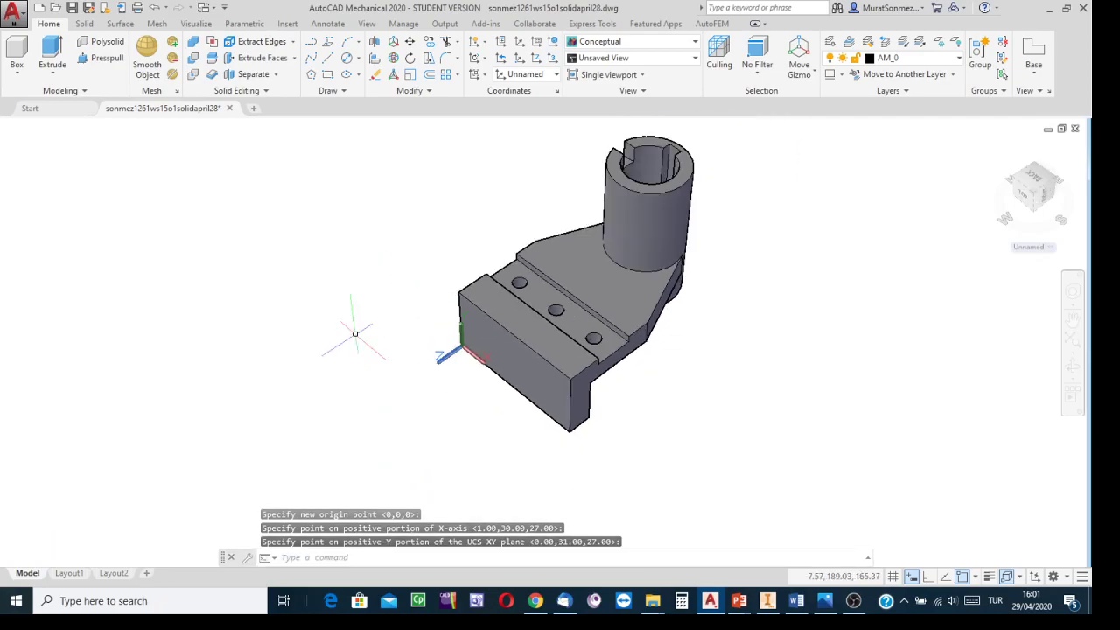
pyautogui.scroll(1, 392, 347)
pyautogui.scroll(-1, 395, 348)
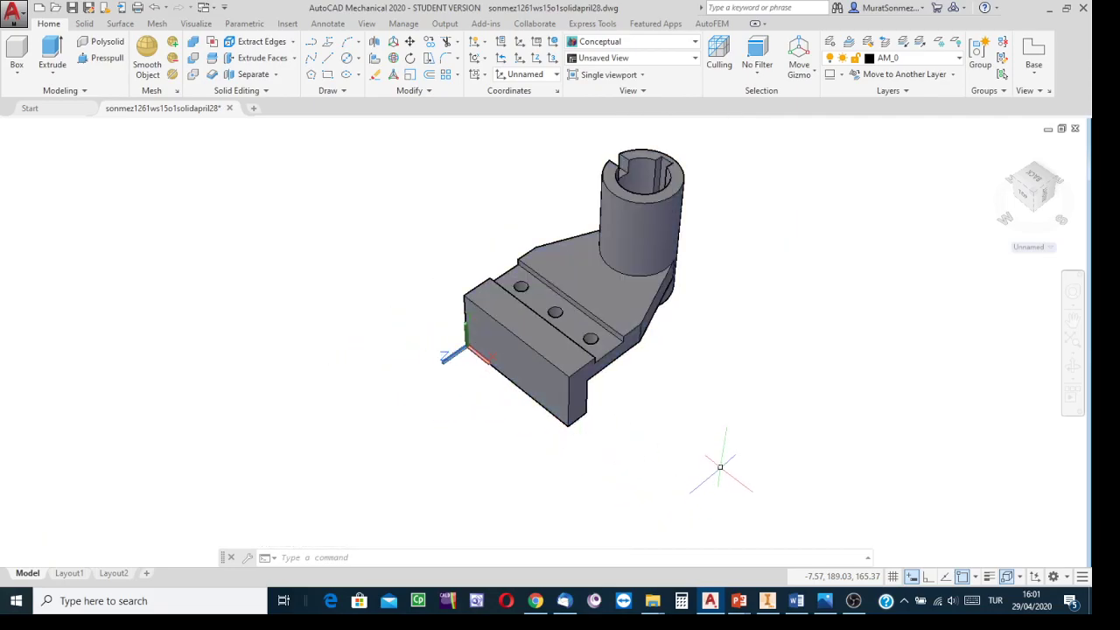
pyautogui.moveTo(721, 464); pyautogui.dragTo(670, 513, button='middle')
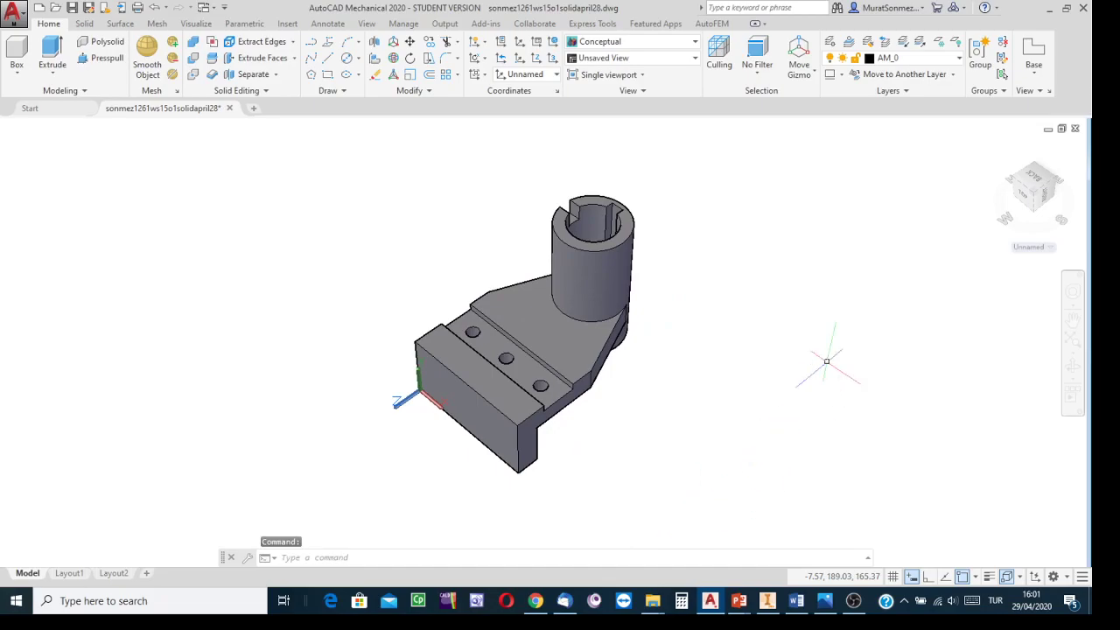
pyautogui.click(997, 153)
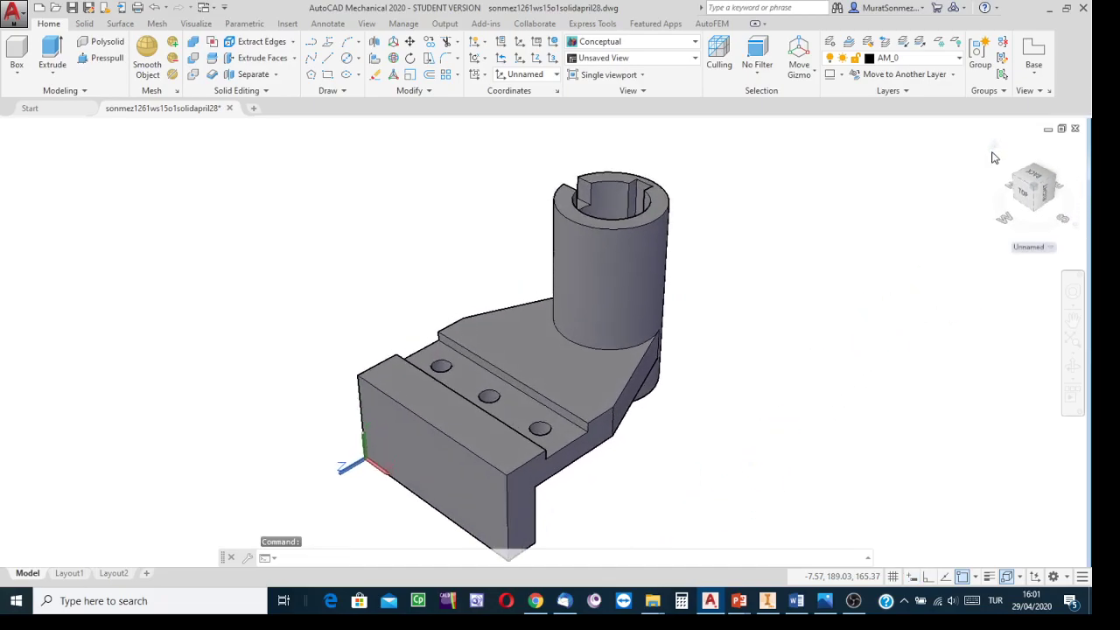
pyautogui.click(358, 59)
pyautogui.click(376, 79)
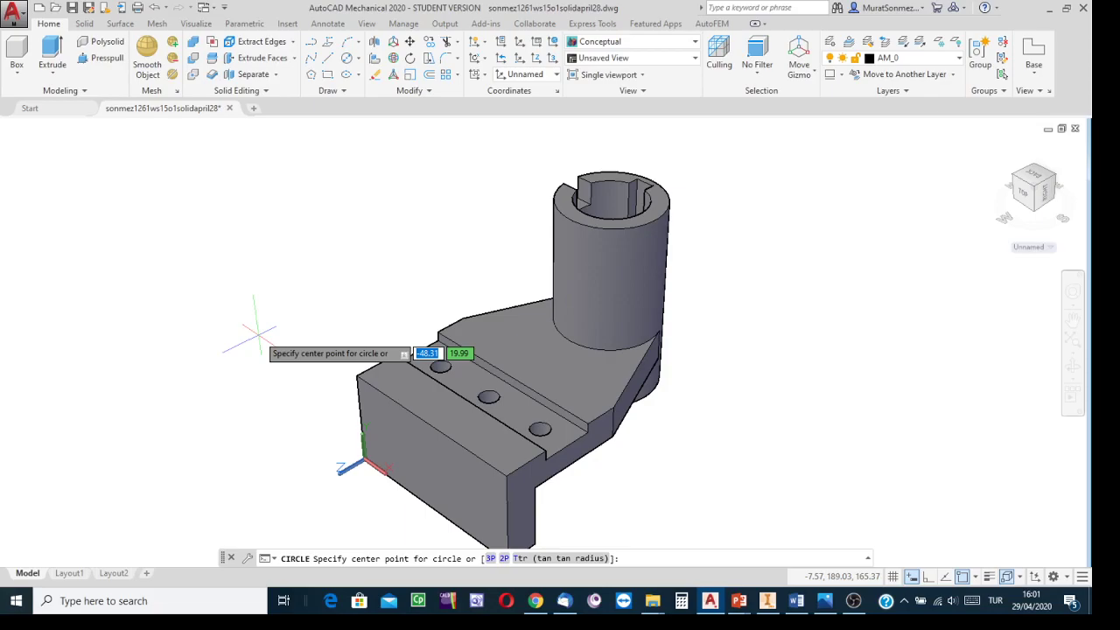
pyautogui.write('15')
pyautogui.press('Tab')
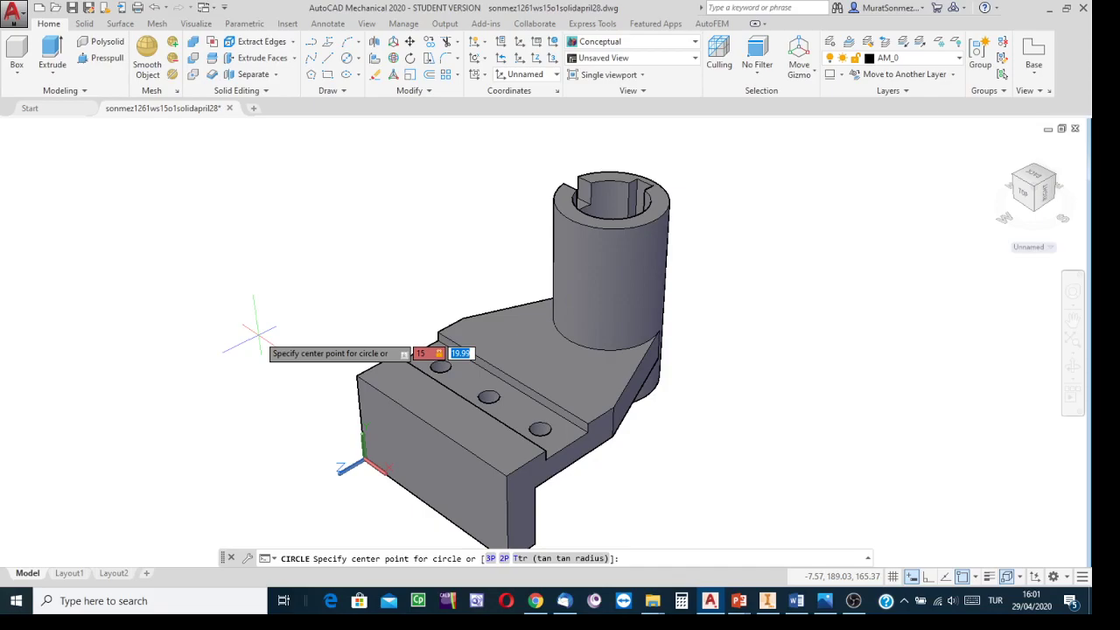
pyautogui.write('10')
pyautogui.press('Return')
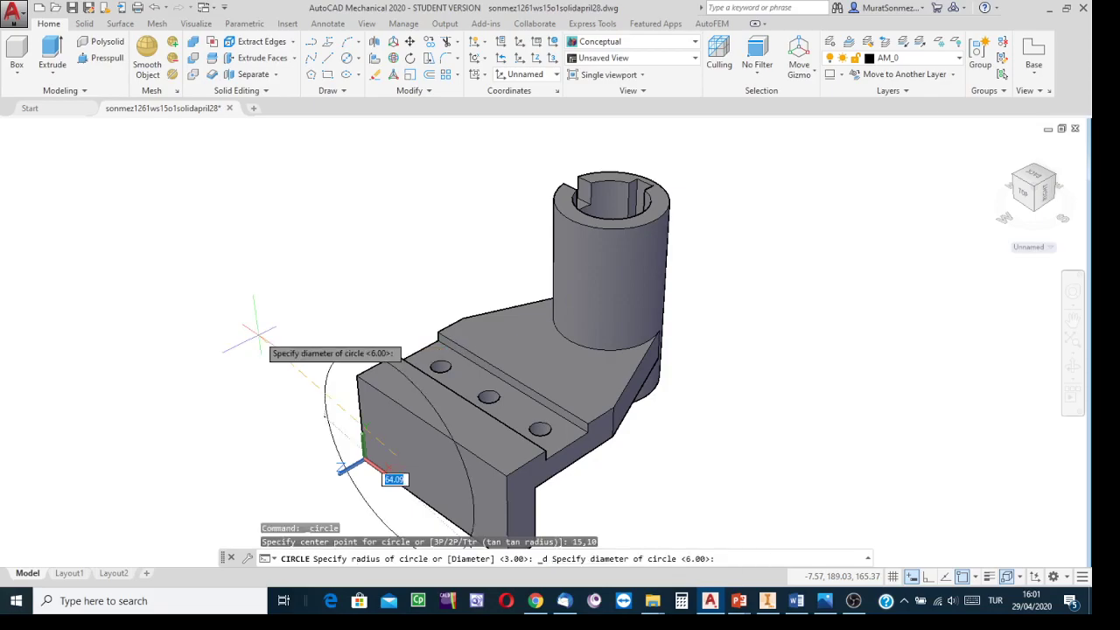
pyautogui.write('12')
pyautogui.press('Return')
# Step: Examine the reference drawing for the end block's Ø12 hole positions
pyautogui.moveTo(771, 451); pyautogui.dragTo(803, 284, button='middle')
pyautogui.click(826, 602)
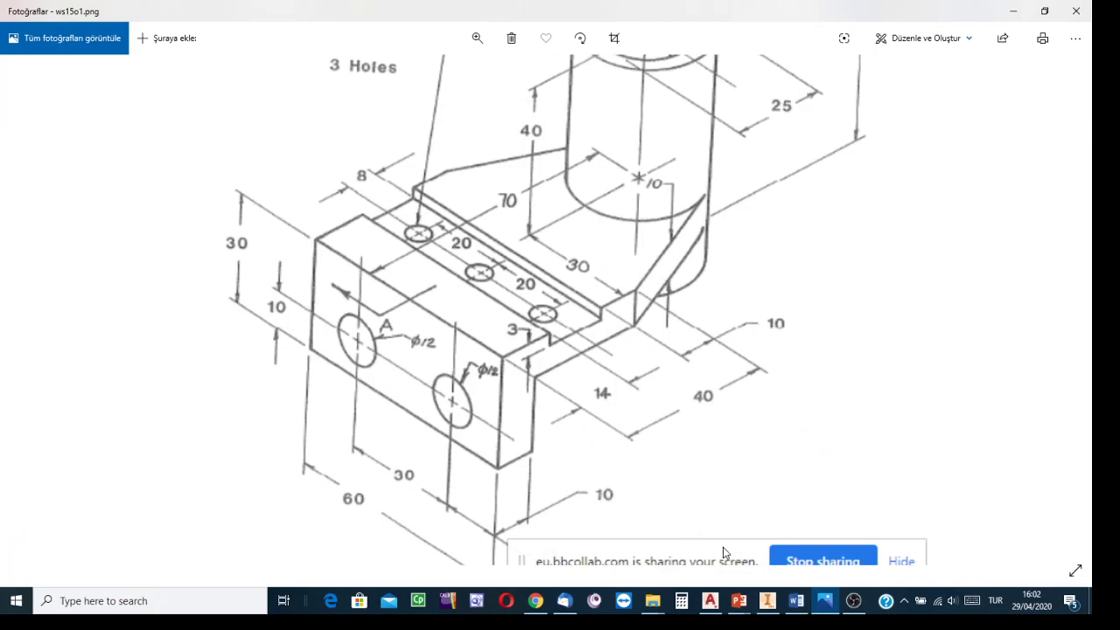
pyautogui.click(710, 600)
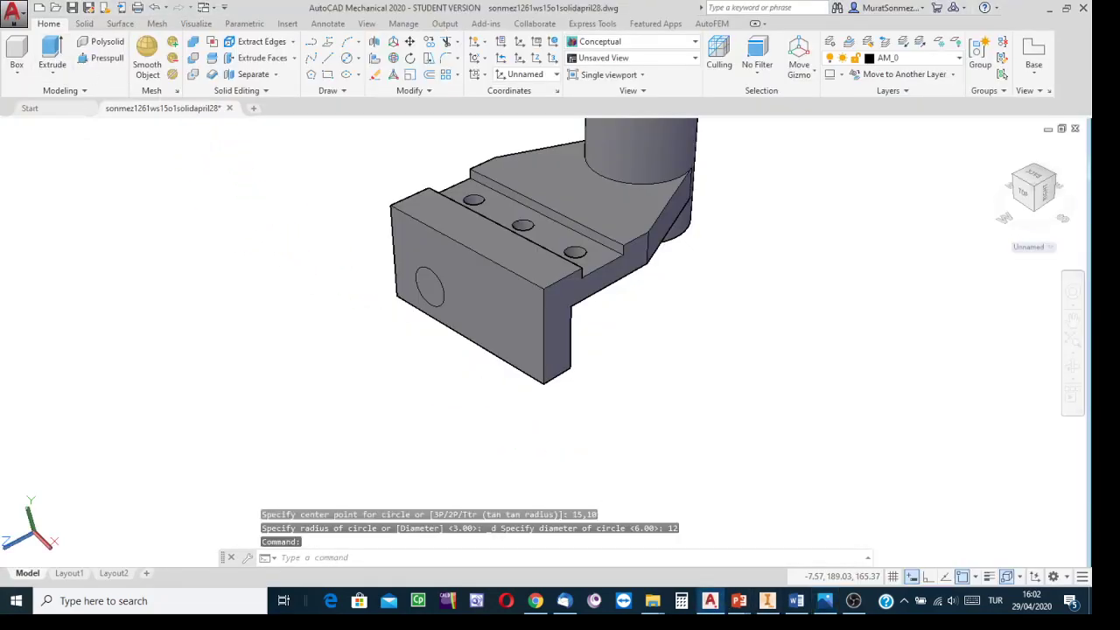
# Step: Extrude the Ø12 circle into a cylinder through the end block
pyautogui.click(51, 53)
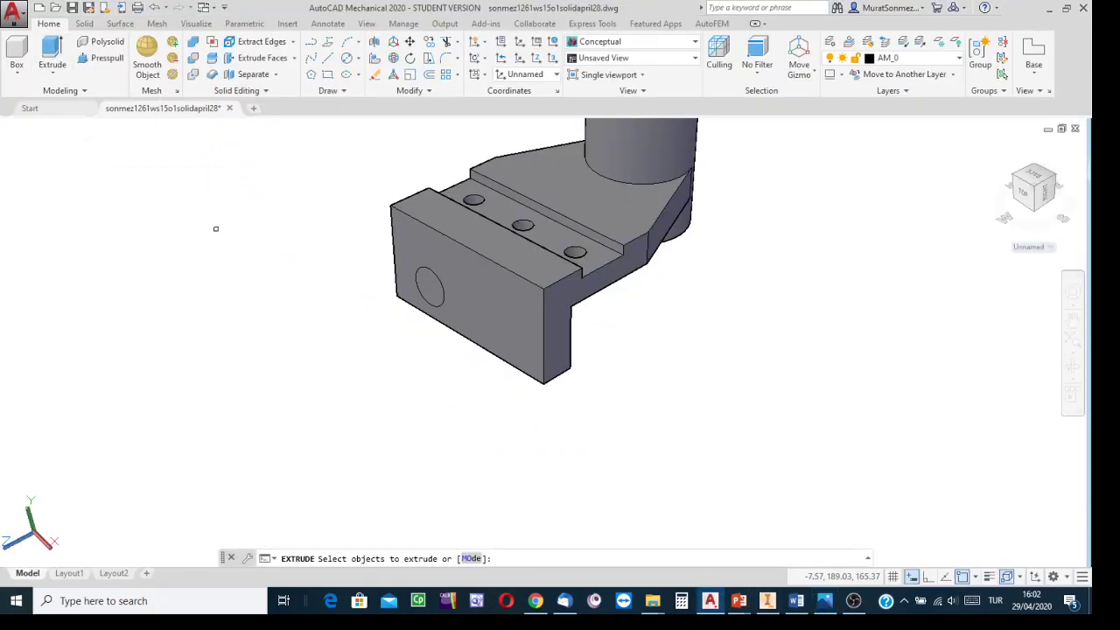
pyautogui.click(439, 303)
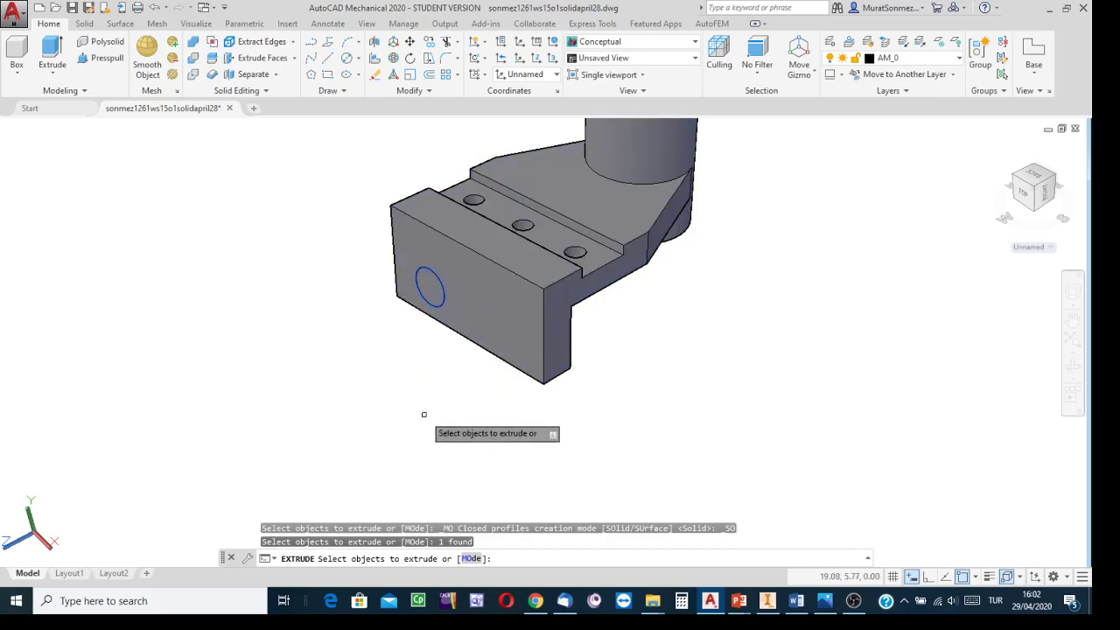
pyautogui.press('Return')
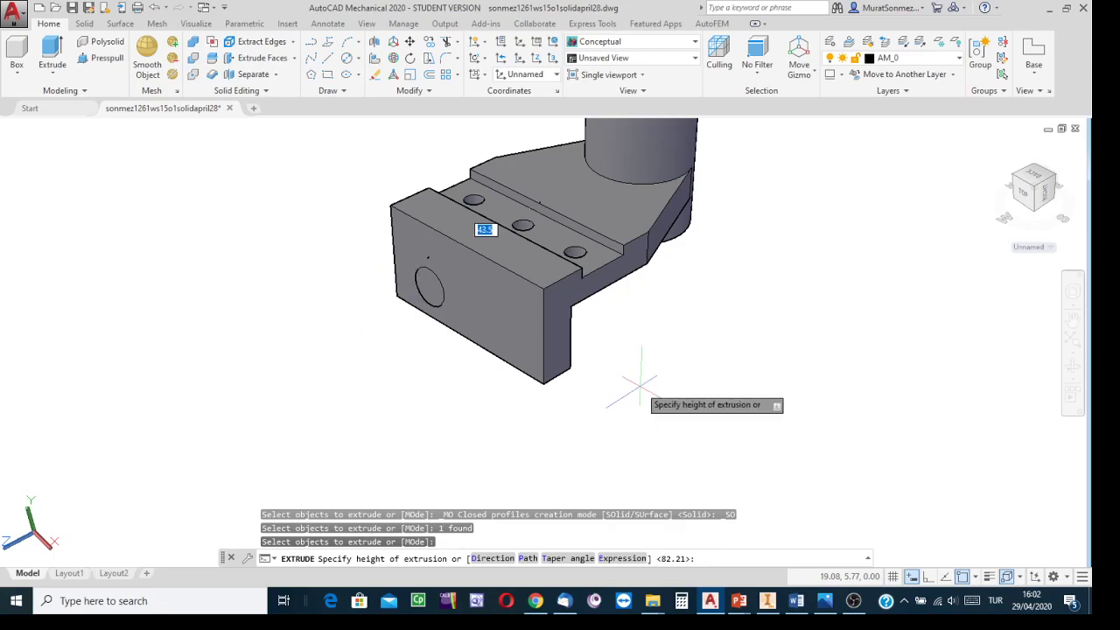
pyautogui.click(1035, 214)
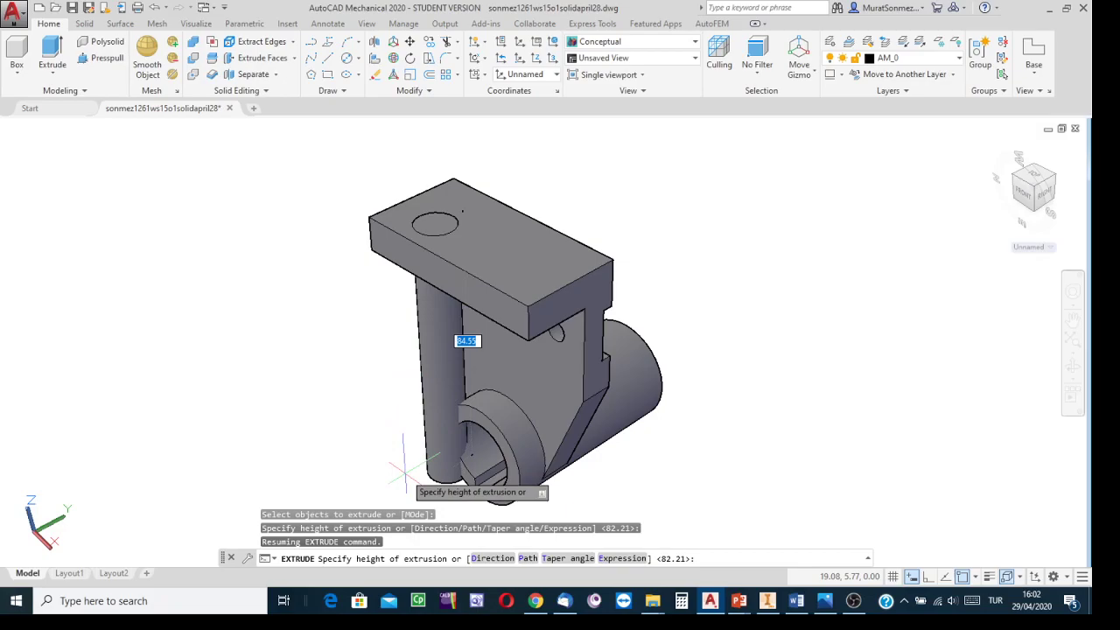
pyautogui.moveTo(404, 471); pyautogui.dragTo(466, 308, button='middle')
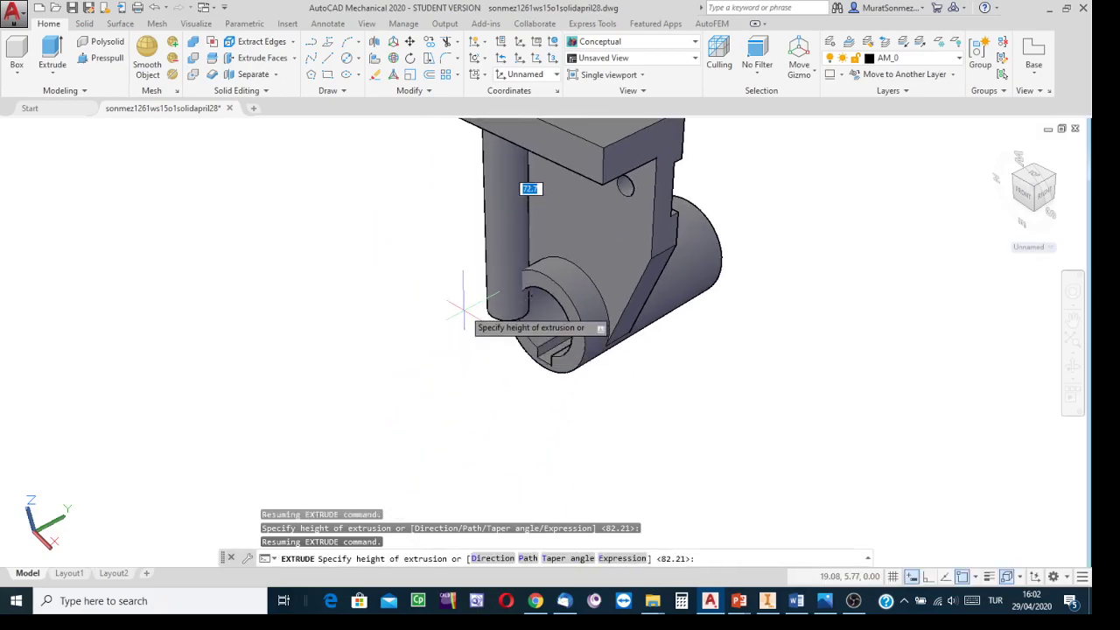
pyautogui.moveTo(465, 209); pyautogui.dragTo(414, 339, button='middle')
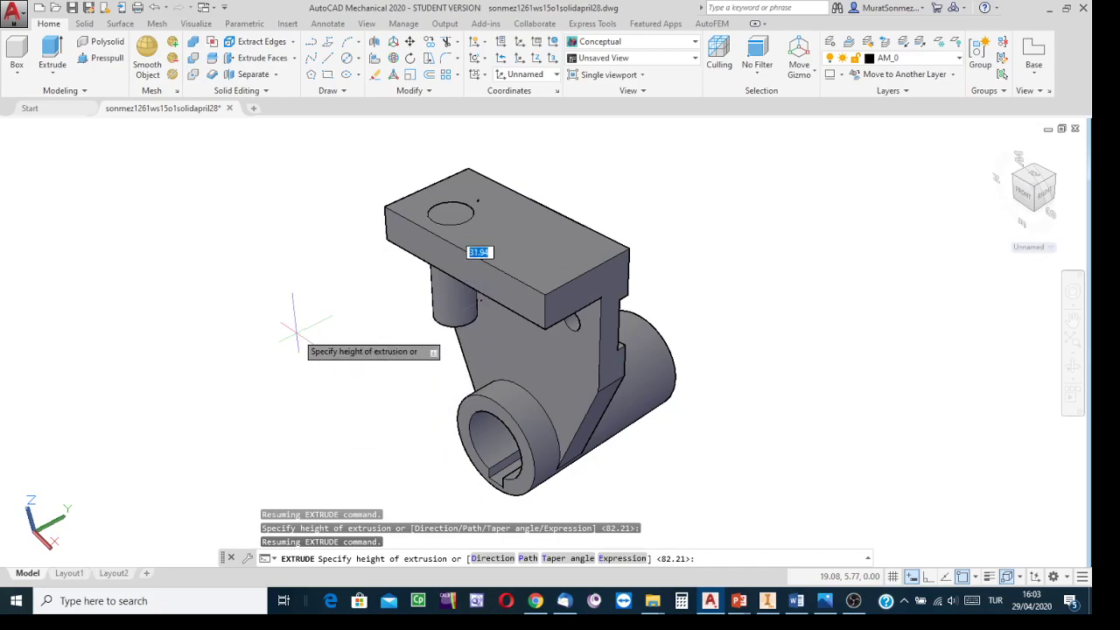
pyautogui.press('Escape')
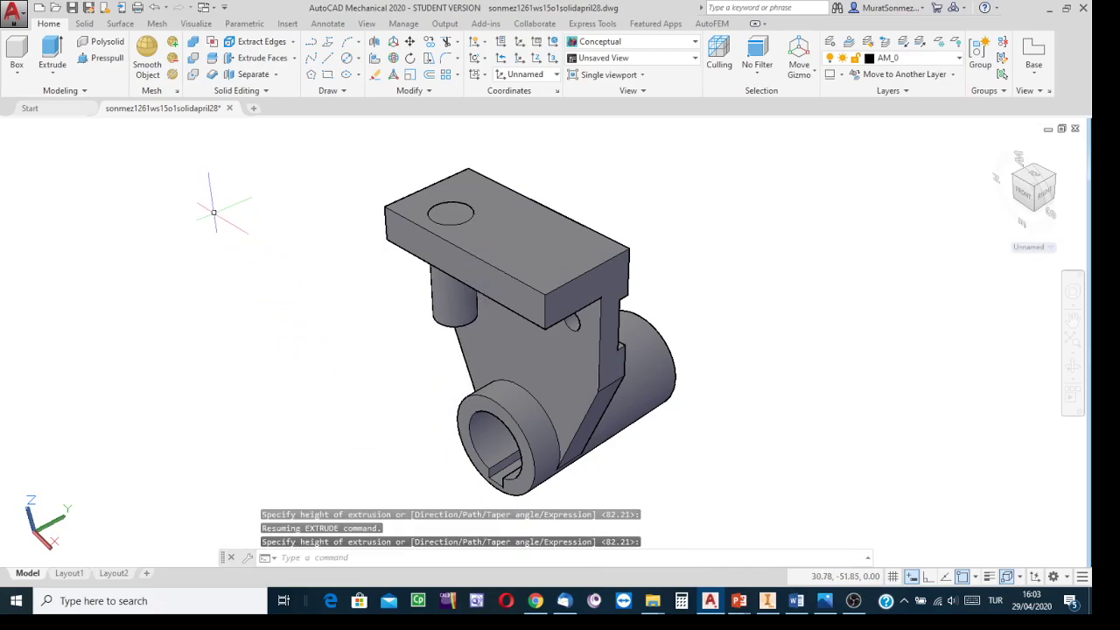
pyautogui.click(446, 75)
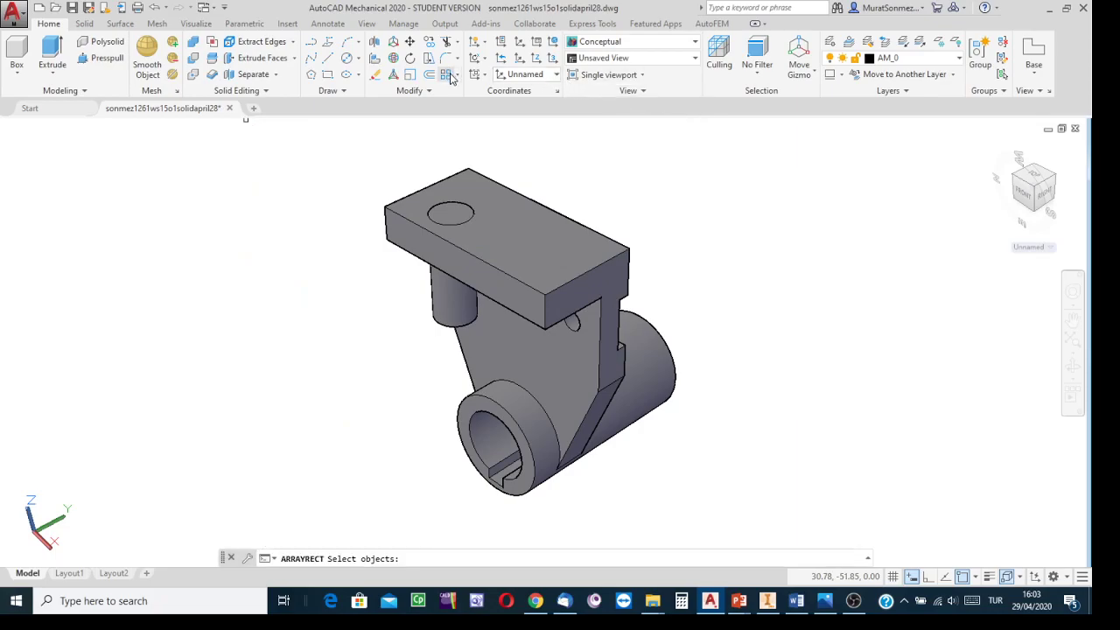
pyautogui.click(442, 321)
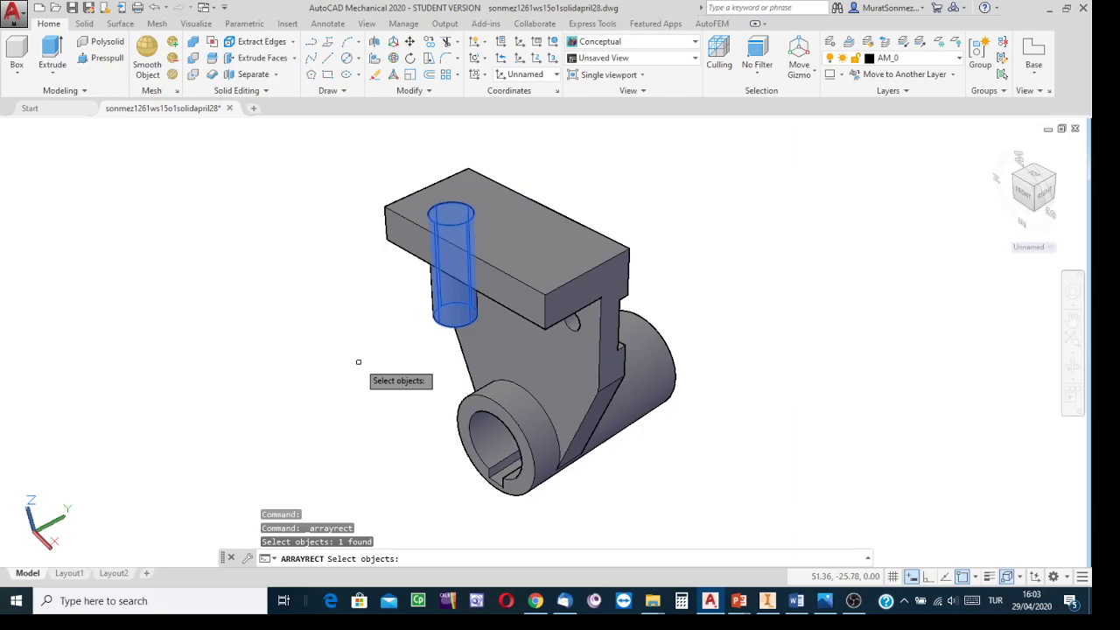
pyautogui.press('Escape')
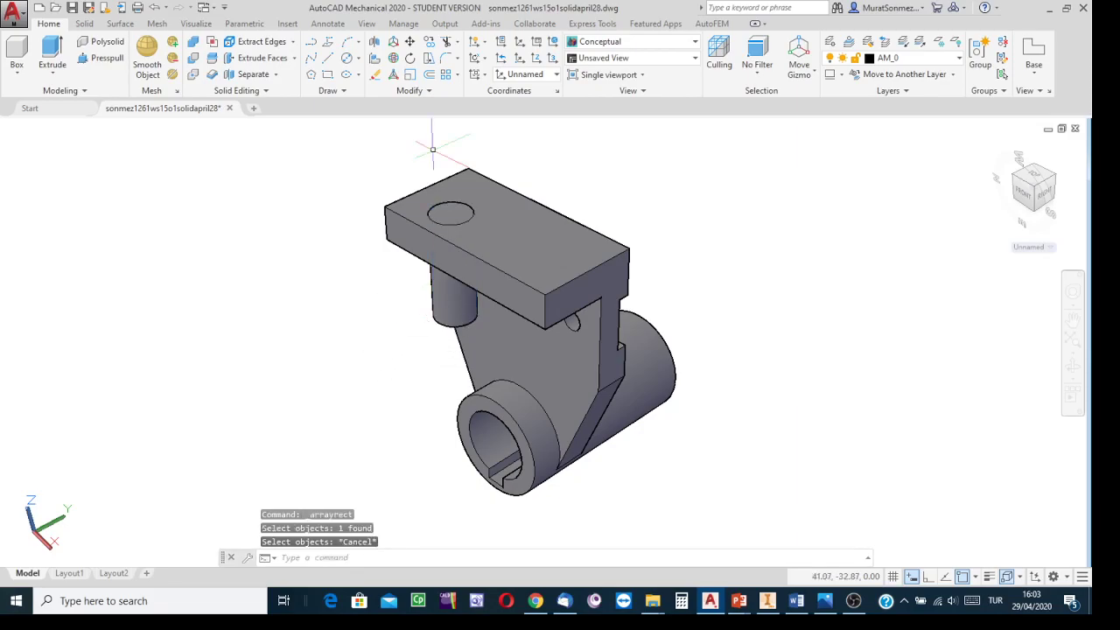
# Step: Create a rectangular array of the Ø12 cylinder and set it to 1 row
pyautogui.click(458, 75)
pyautogui.click(485, 98)
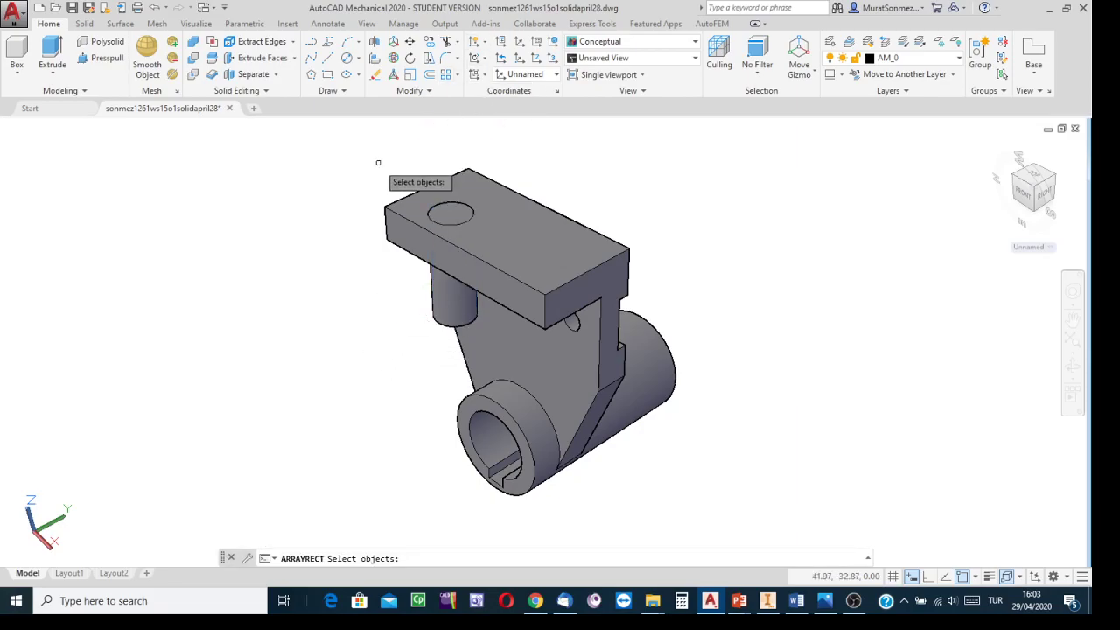
pyautogui.click(442, 322)
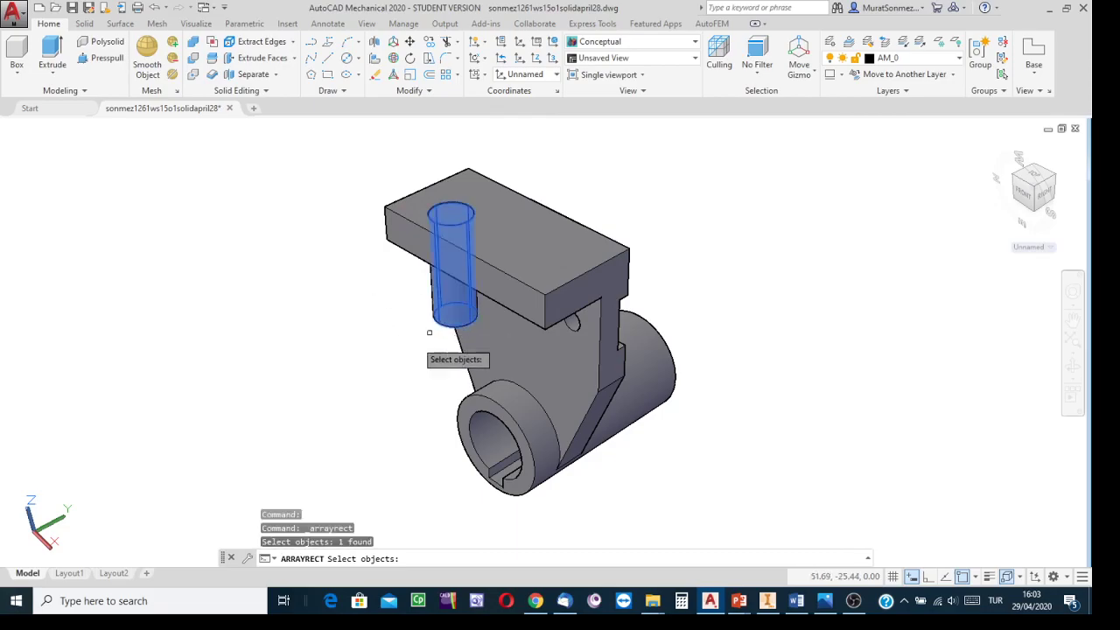
pyautogui.press('Return')
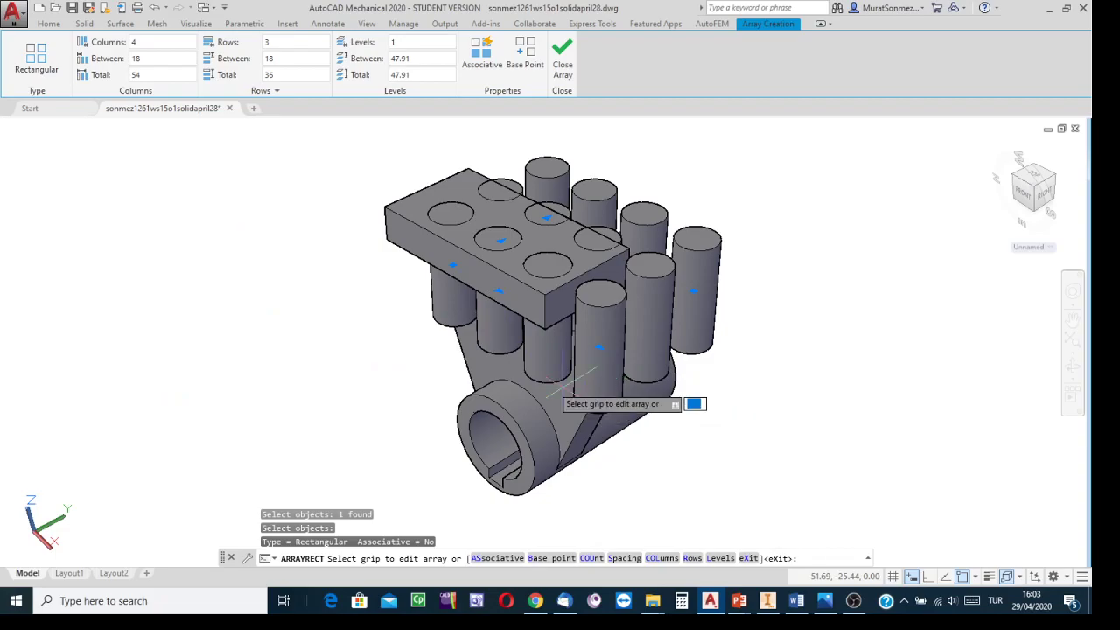
pyautogui.click(152, 45)
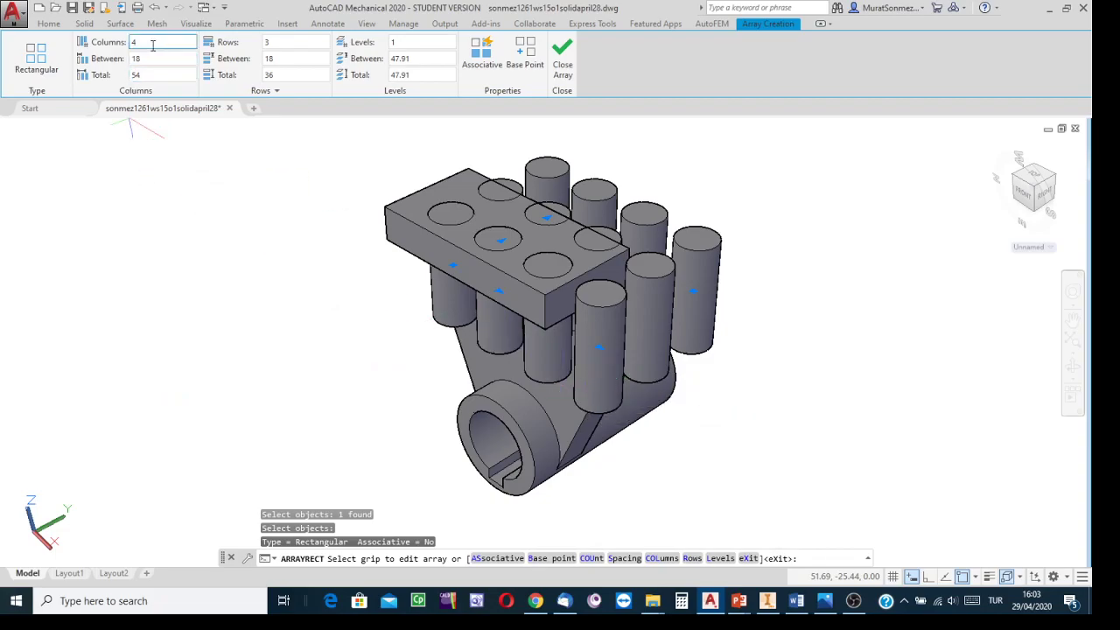
pyautogui.click(293, 42)
pyautogui.write('1')
pyautogui.press('Return')
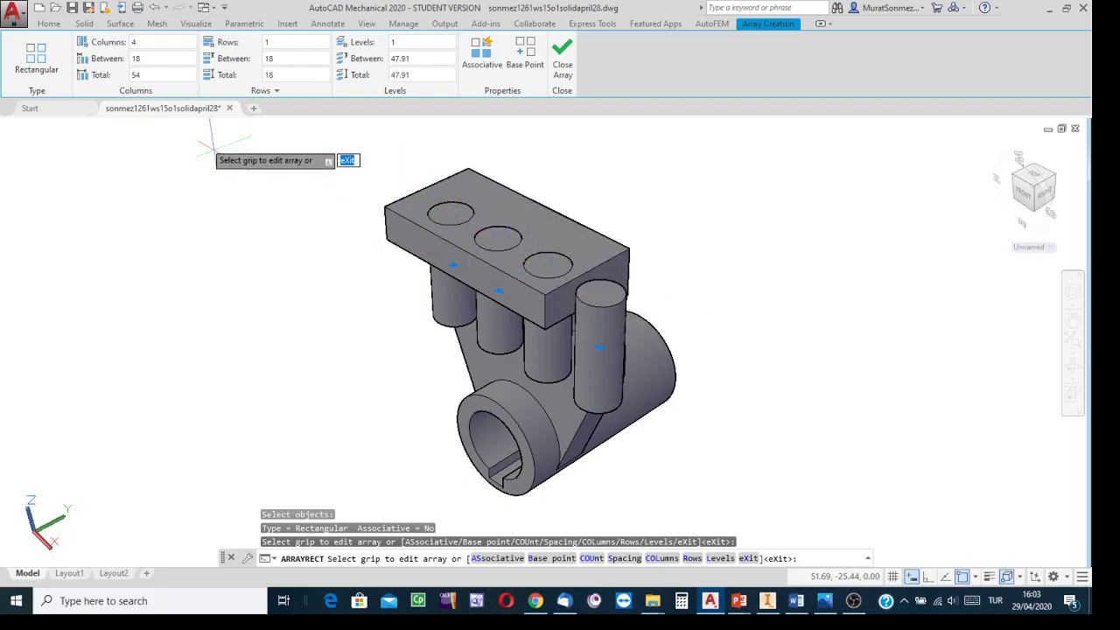
# Step: Set the array's column count to 2
pyautogui.click(154, 42)
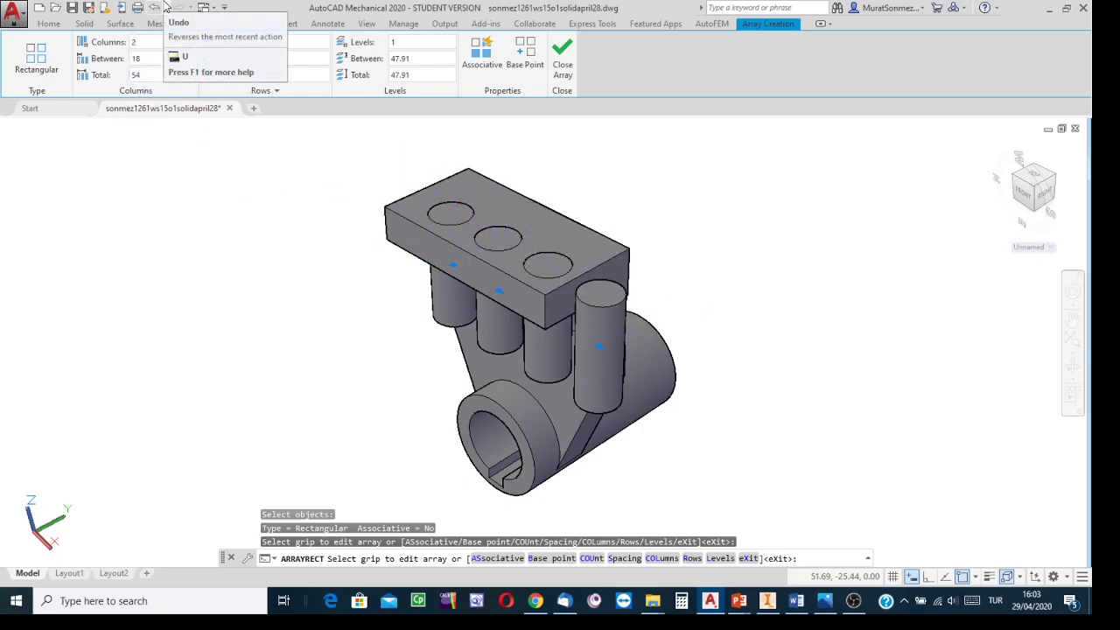
pyautogui.write('2')
pyautogui.press('Return')
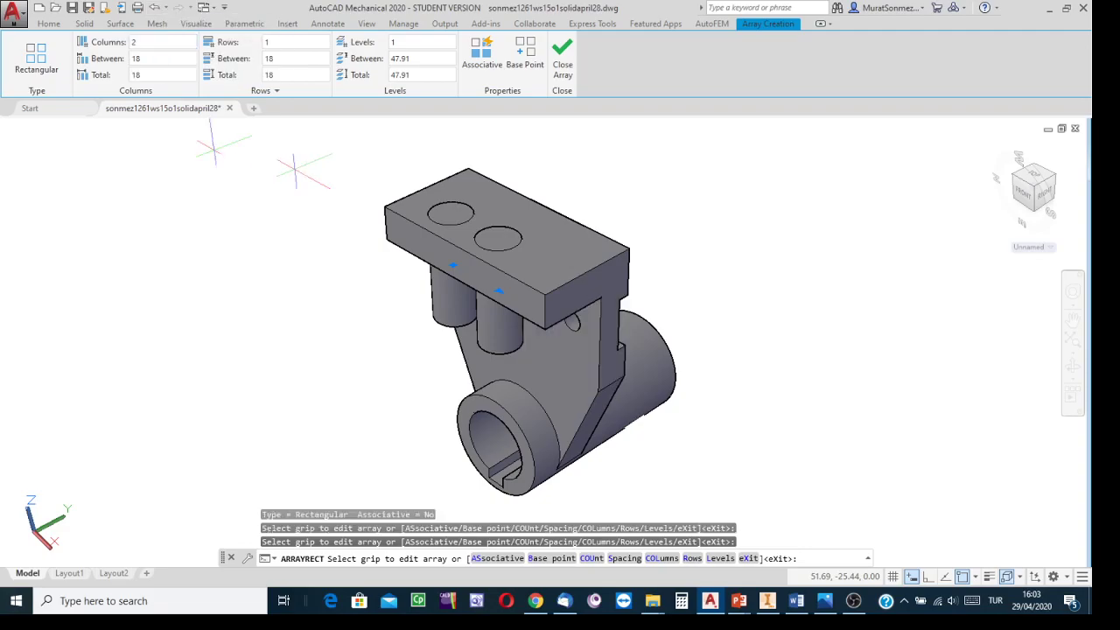
# Step: Check the reference drawing for the hole spacing, set the array's column spacing to 30, and close the array
pyautogui.click(825, 604)
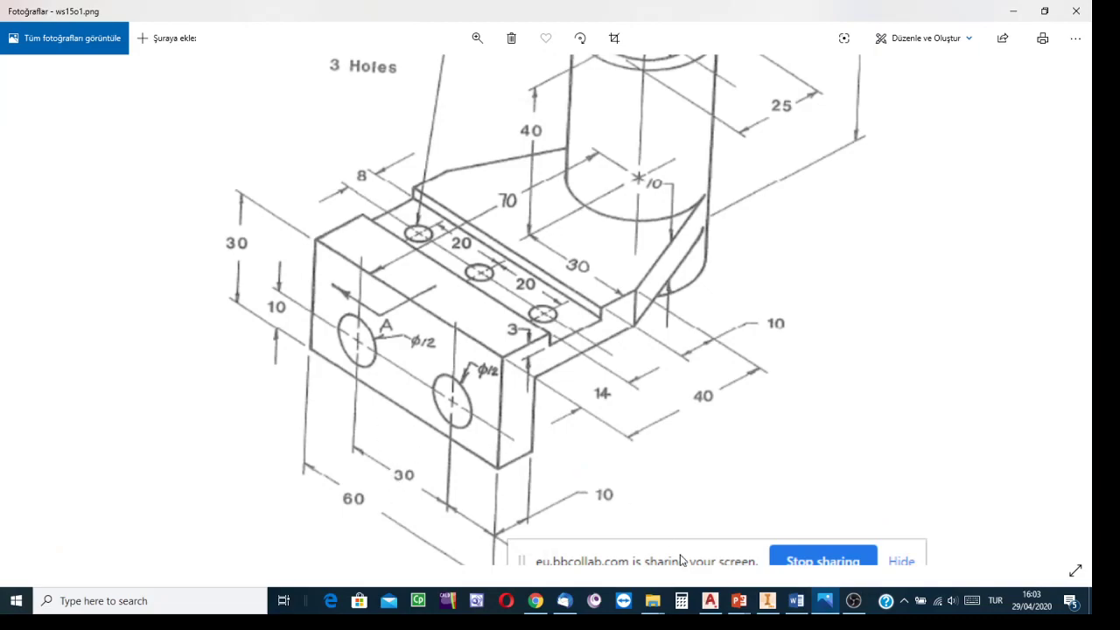
pyautogui.click(710, 600)
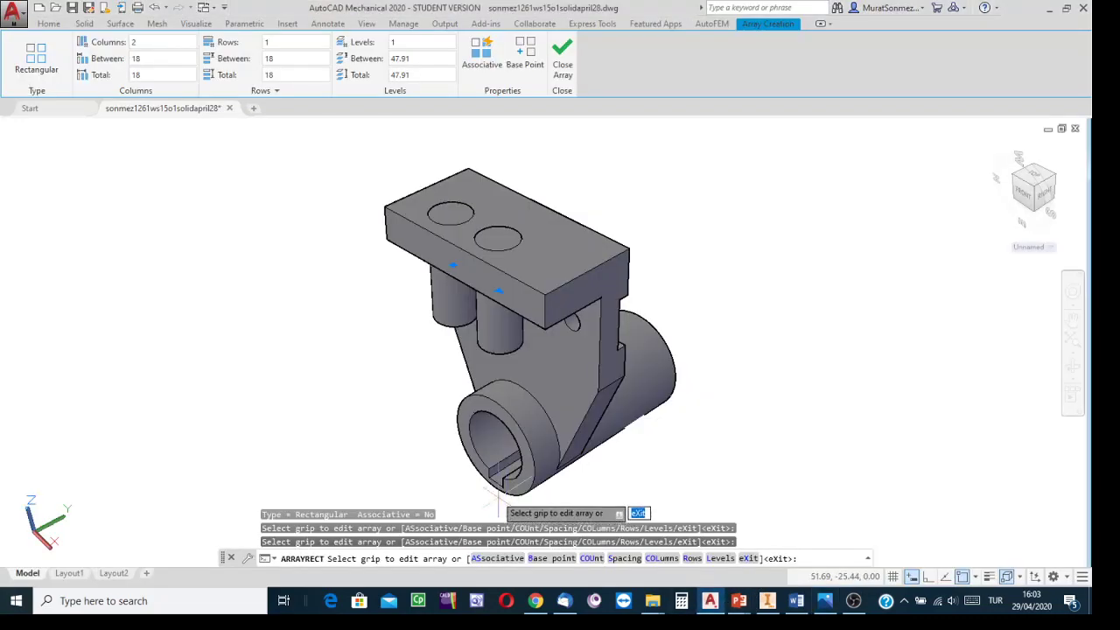
pyautogui.click(163, 58)
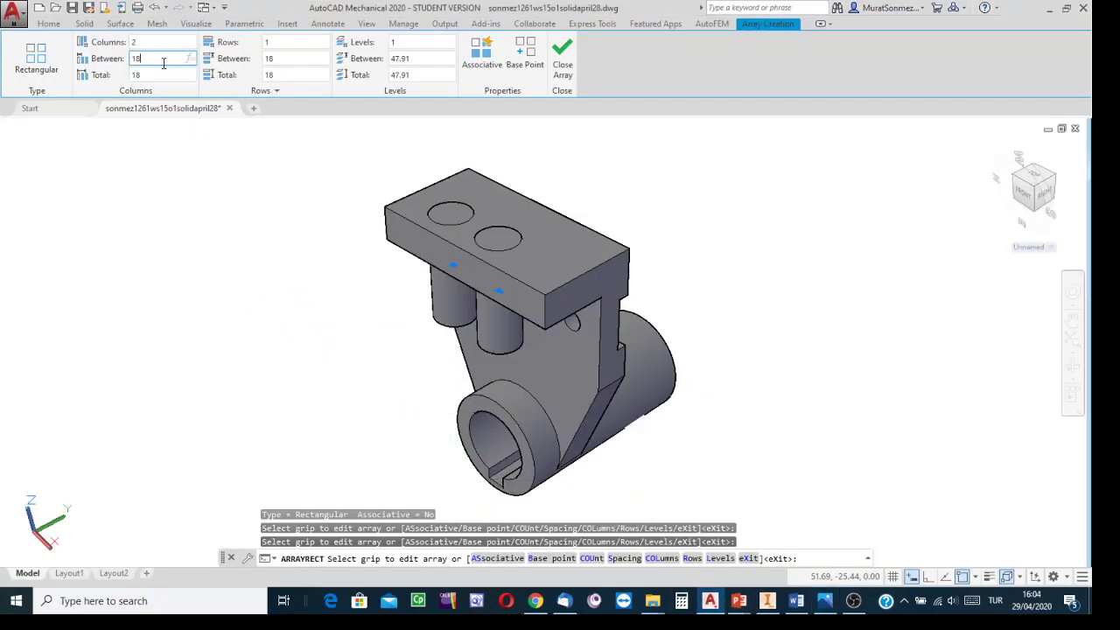
pyautogui.moveTo(163, 63); pyautogui.dragTo(113, 58)
pyautogui.write('30')
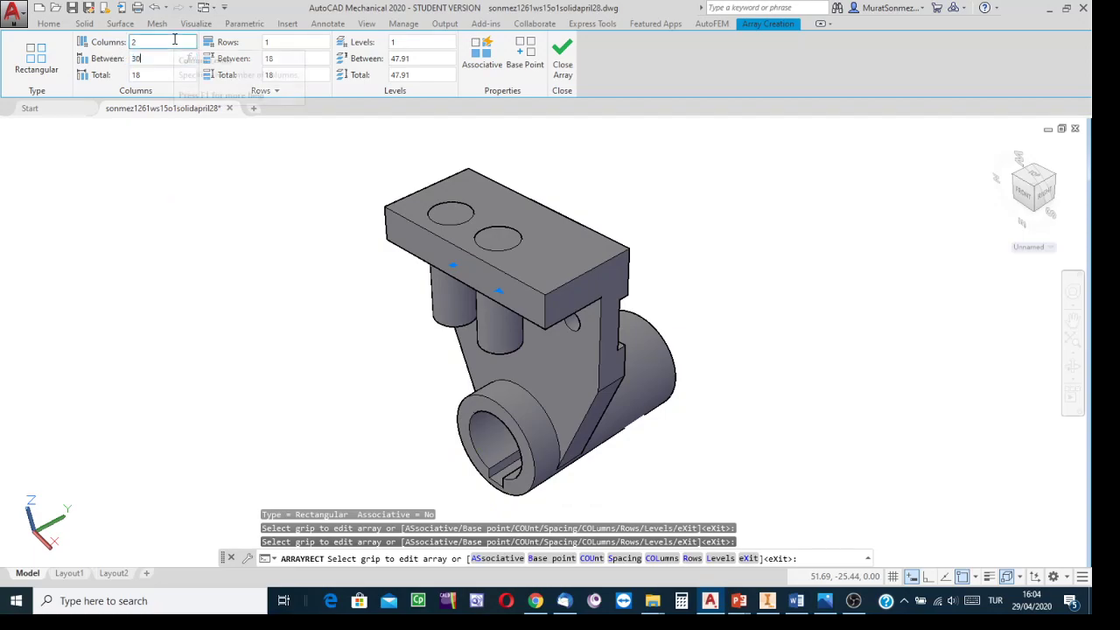
pyautogui.press('Return')
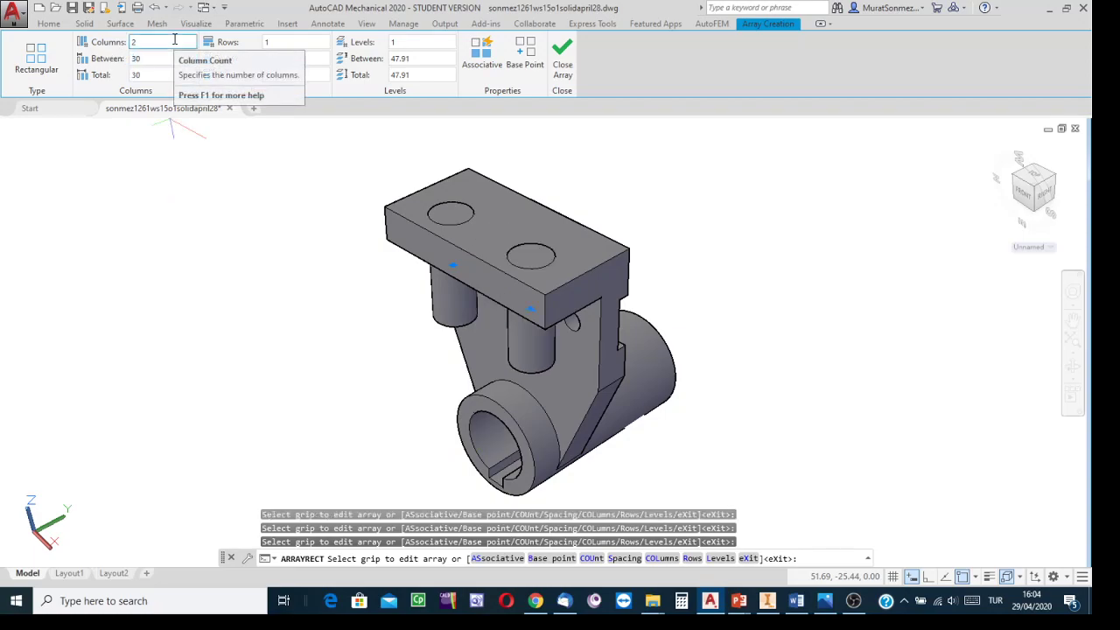
pyautogui.click(561, 54)
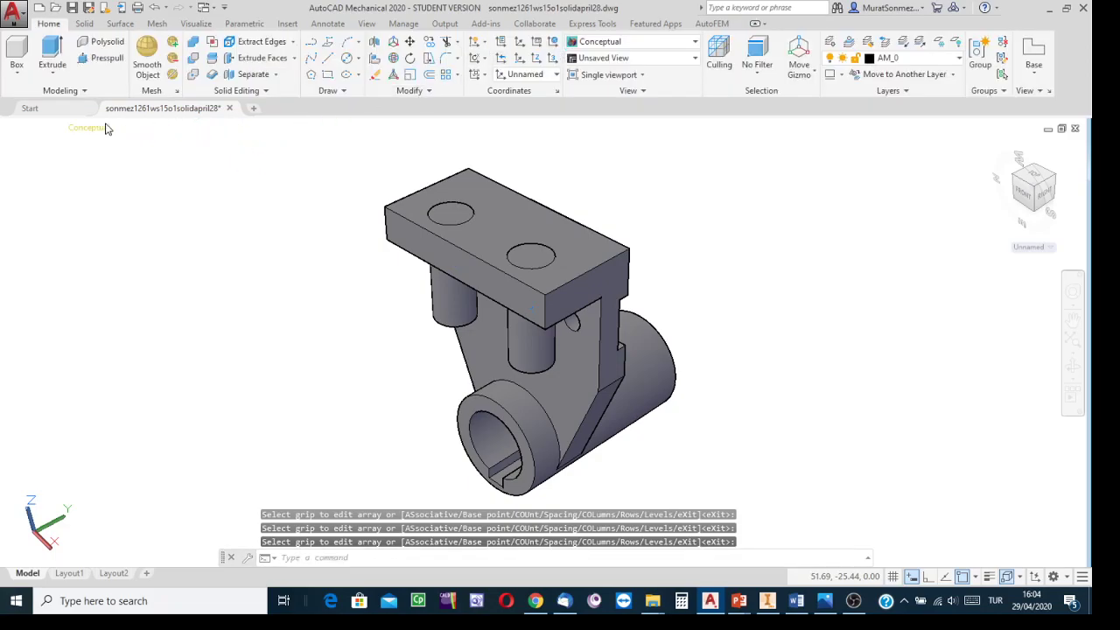
# Step: Subtract the two Ø12 cylinders from the end block to cut its holes
pyautogui.click(194, 59)
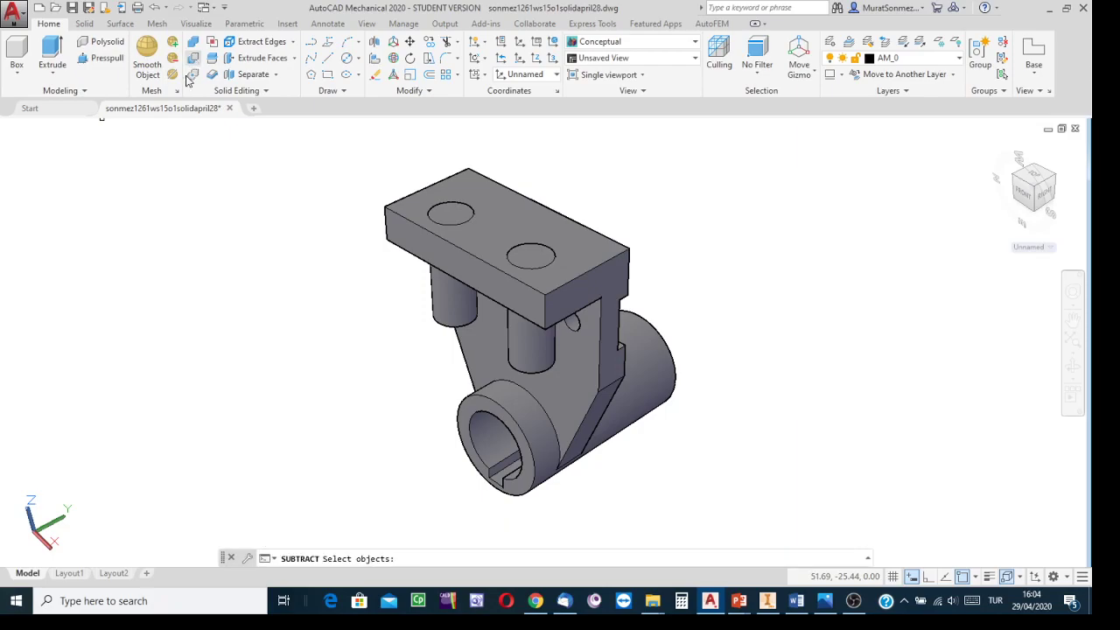
pyautogui.click(497, 184)
pyautogui.press('Return')
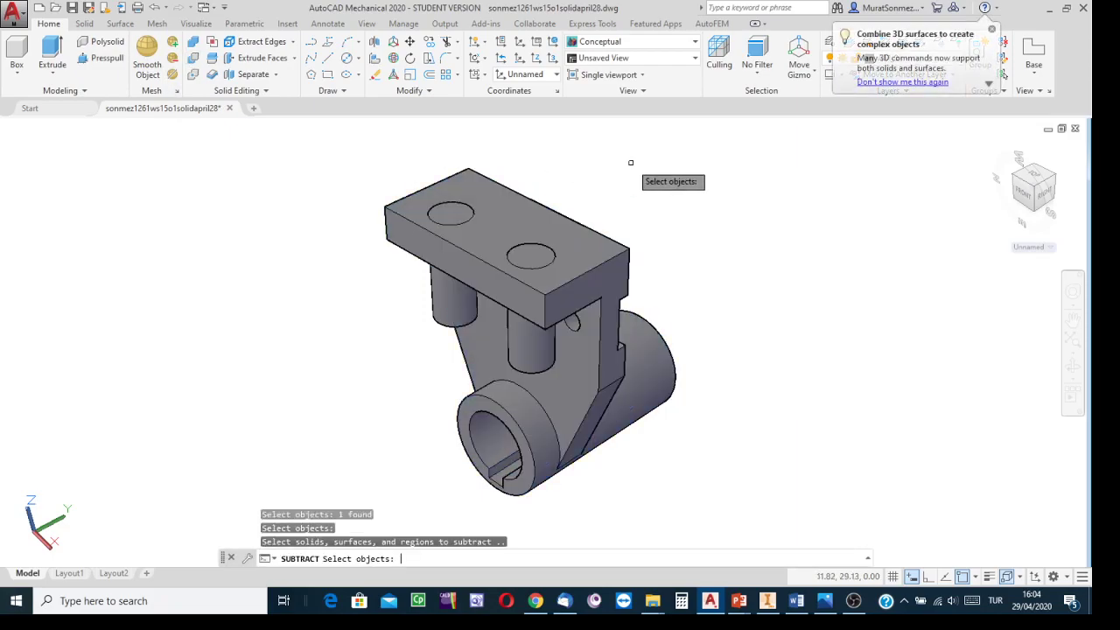
pyautogui.click(438, 321)
pyautogui.click(543, 364)
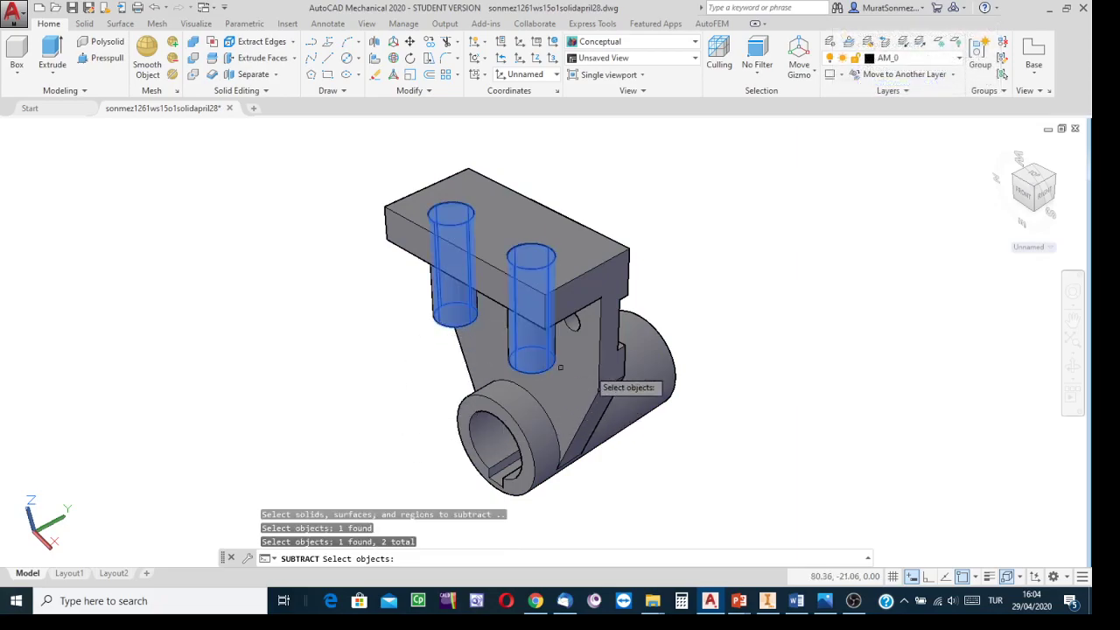
pyautogui.press('Return')
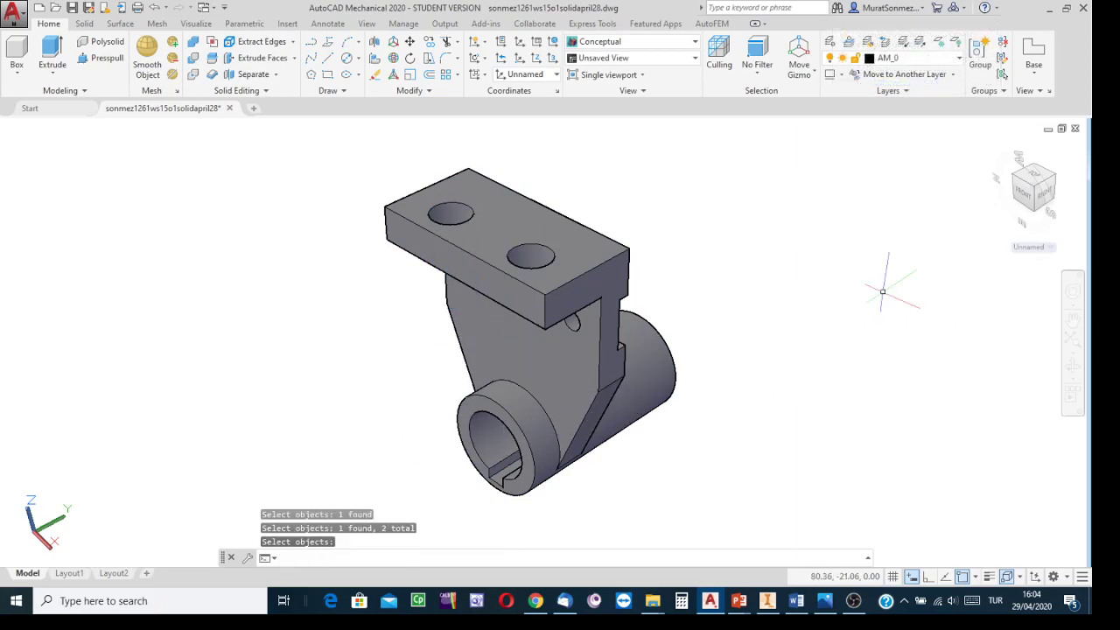
# Step: Orbit the model to examine the end block's holes and slot from below
pyautogui.click(995, 147)
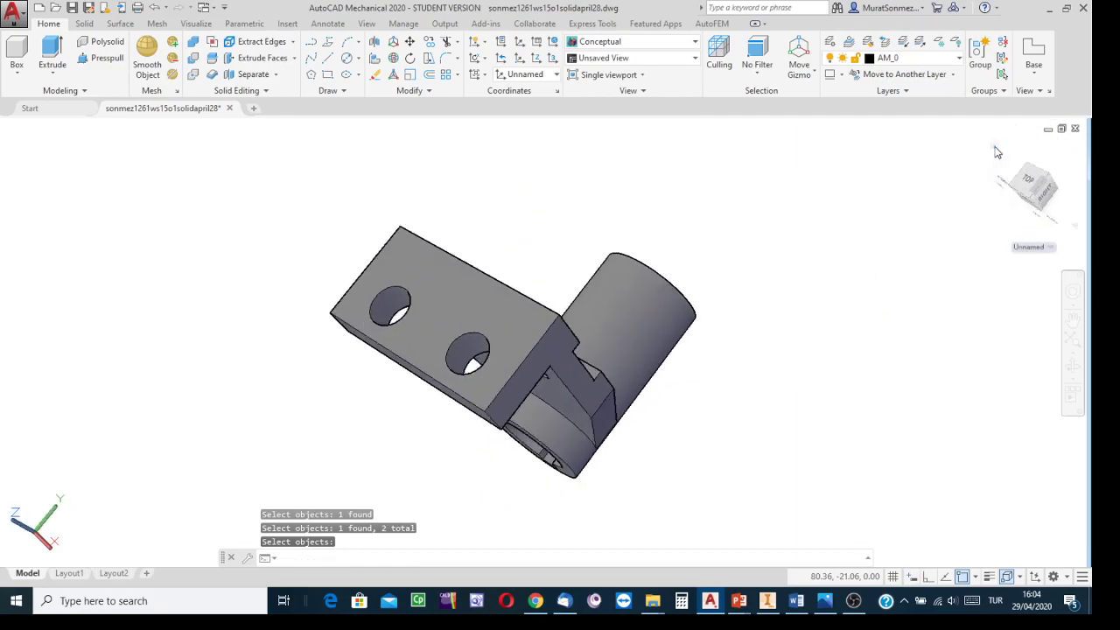
pyautogui.moveTo(798, 318); pyautogui.dragTo(831, 248, button='middle')
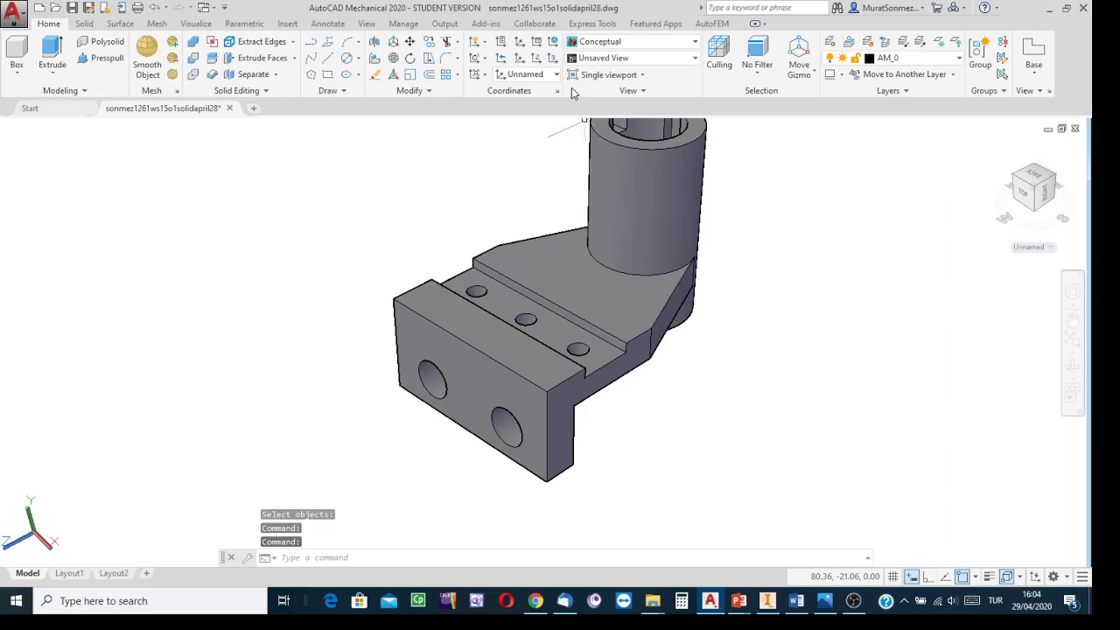
pyautogui.click(554, 44)
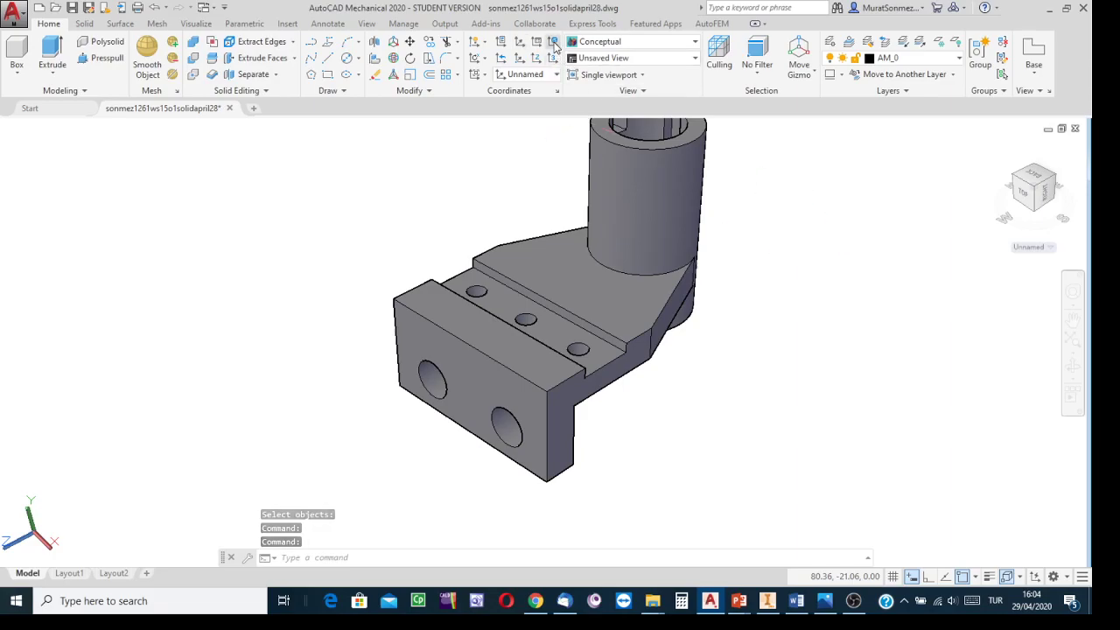
pyautogui.moveTo(760, 235); pyautogui.dragTo(627, 286, button='middle')
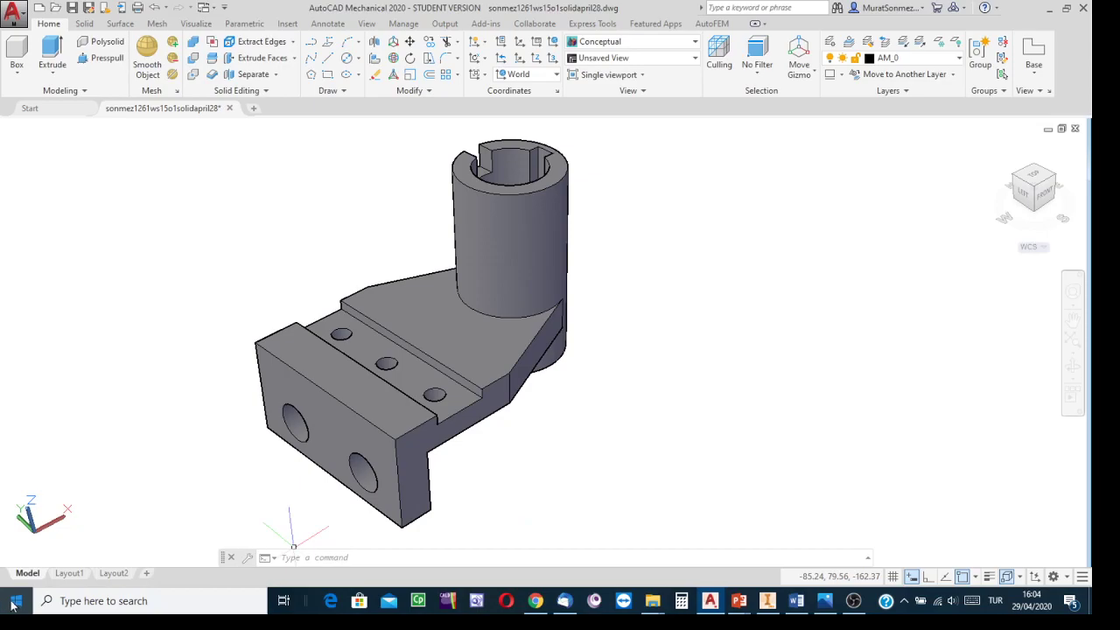
pyautogui.rightClick(64, 577)
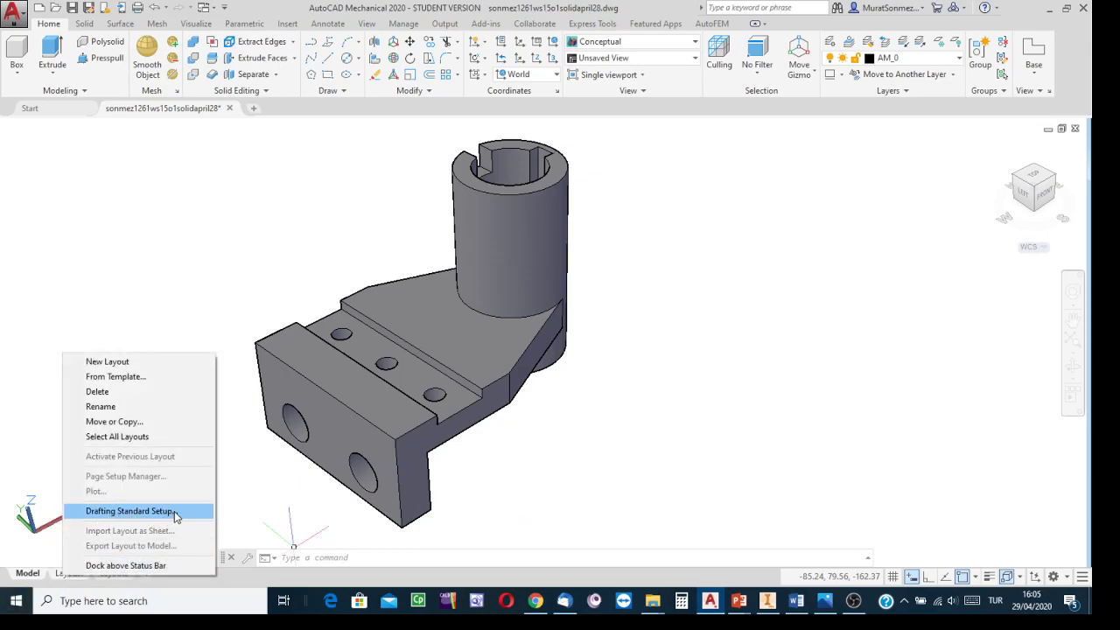
pyautogui.click(811, 481)
pyautogui.click(801, 477)
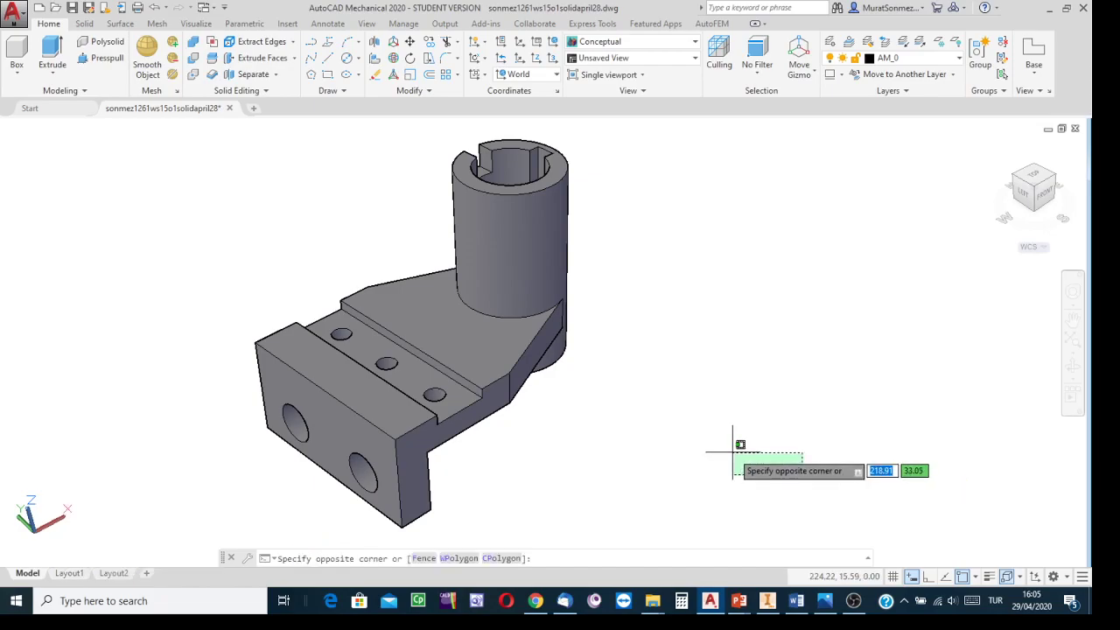
pyautogui.press('Escape')
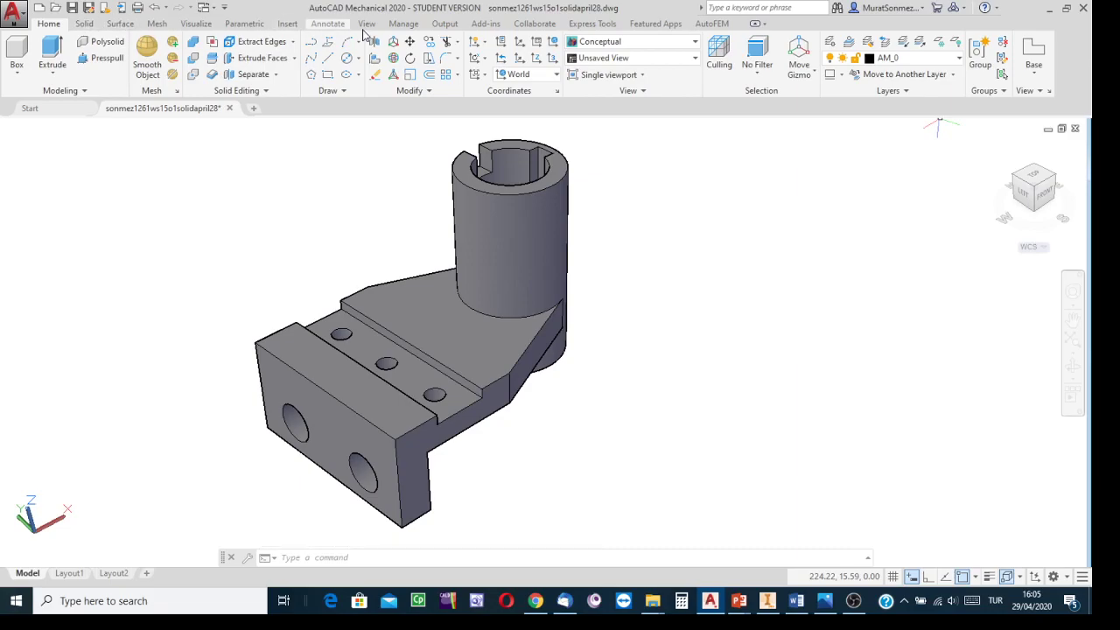
# Step: Apply the Steel material from the Autodesk Library's Metal category to the bracket, then close the materials browser
pyautogui.click(199, 24)
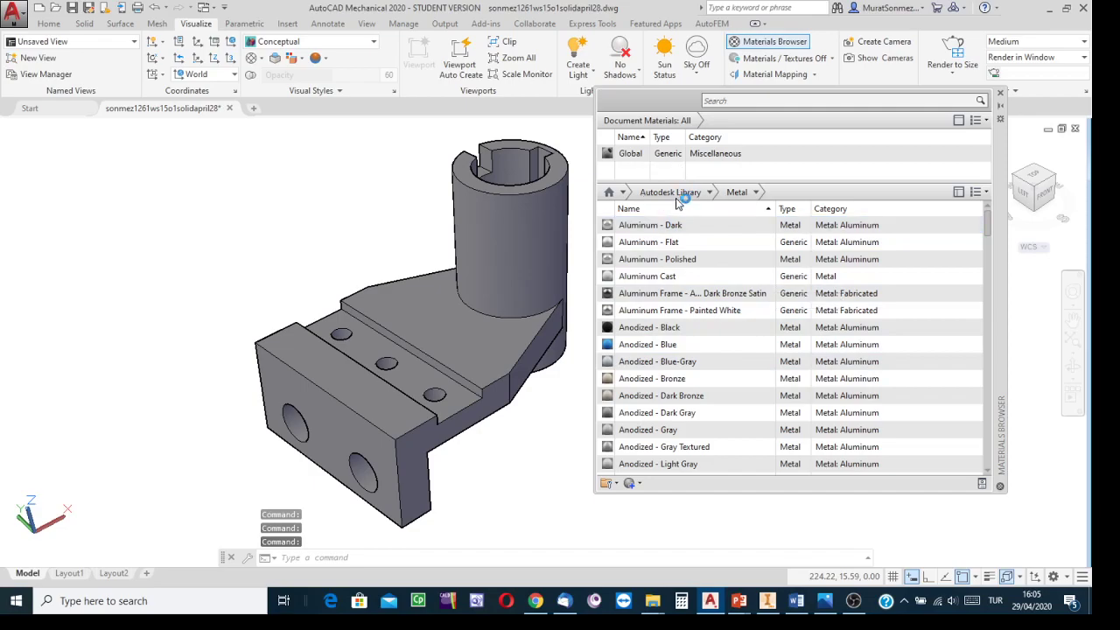
pyautogui.click(710, 192)
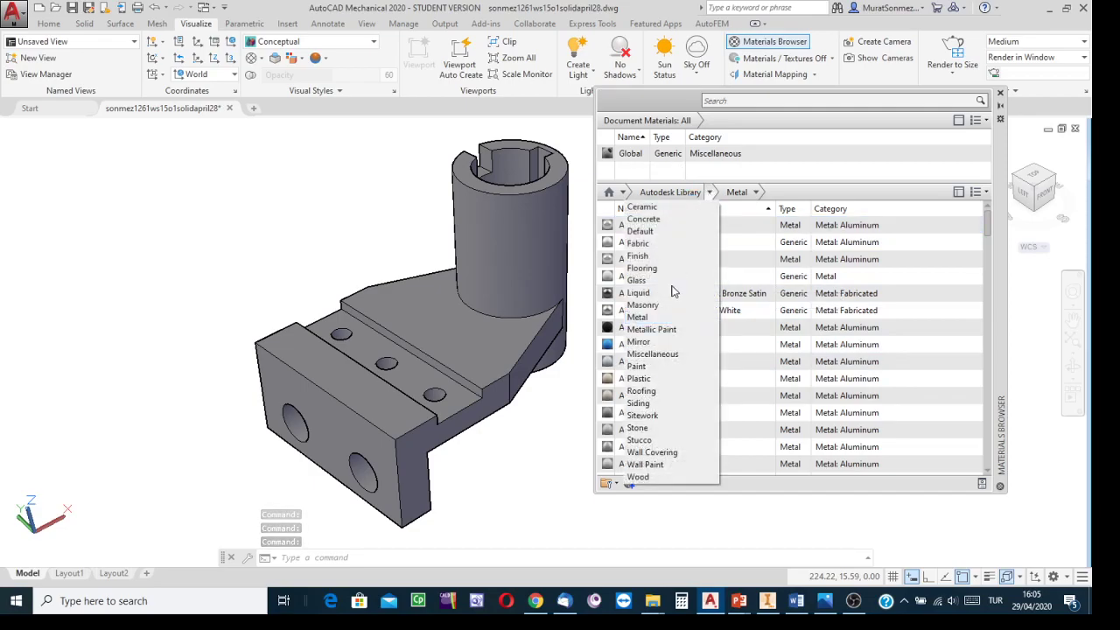
pyautogui.click(639, 318)
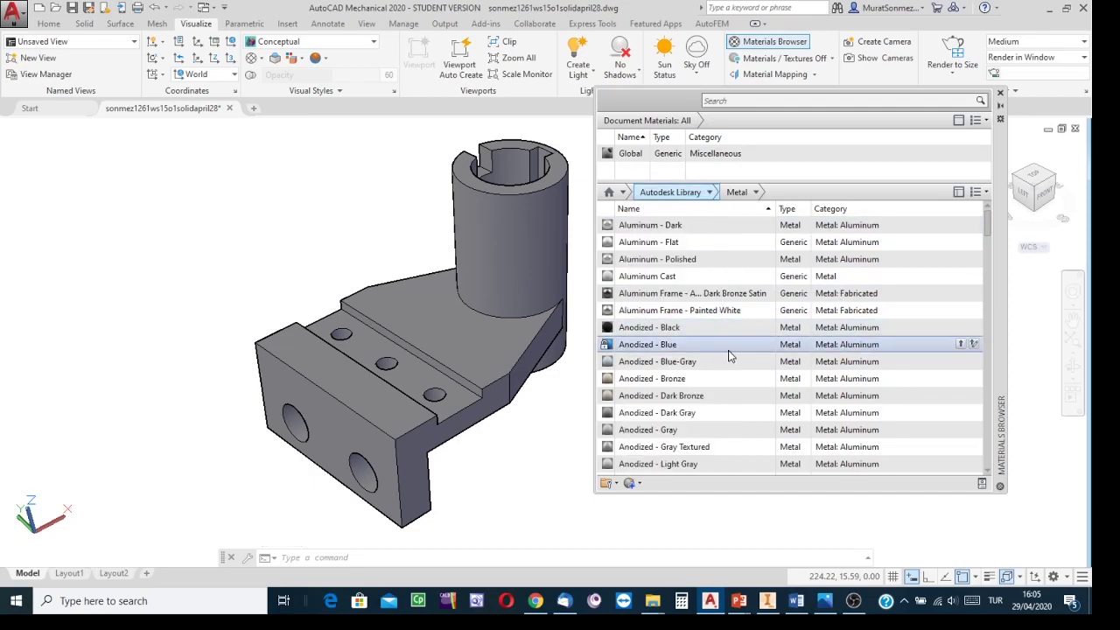
pyautogui.scroll(-5, 767, 378)
pyautogui.scroll(-20, 766, 378)
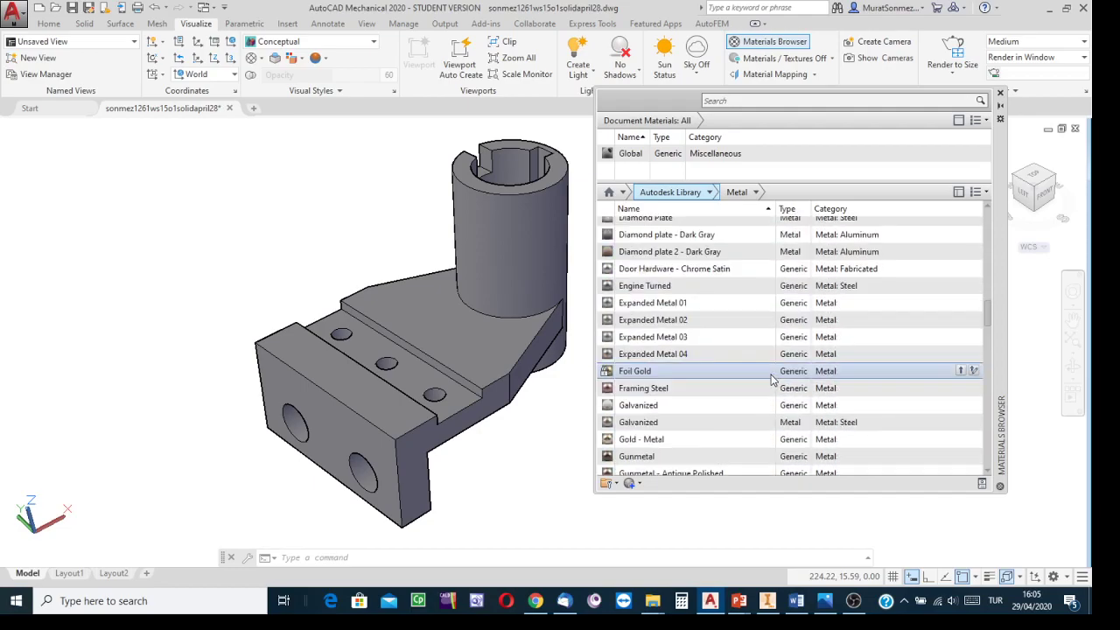
pyautogui.scroll(-8, 773, 379)
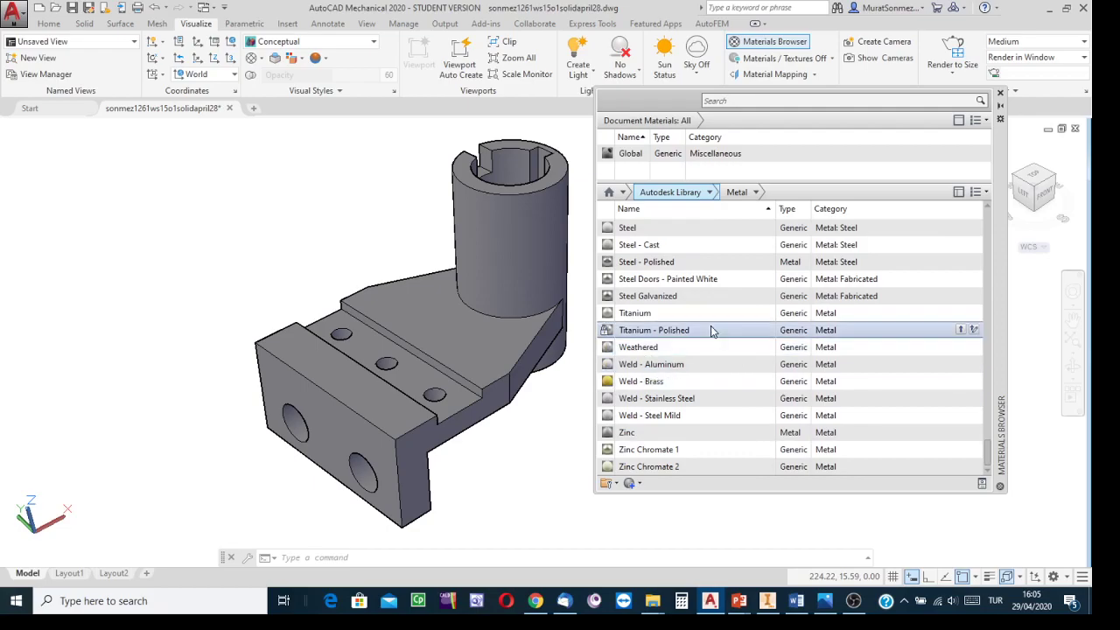
pyautogui.scroll(3, 671, 249)
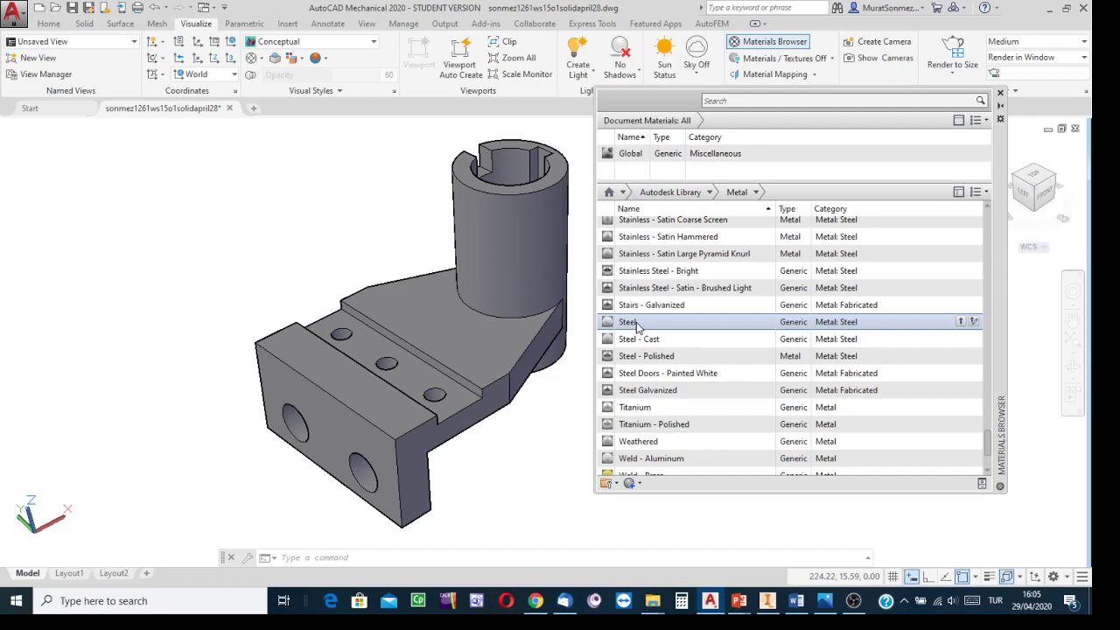
pyautogui.moveTo(637, 326); pyautogui.dragTo(529, 317)
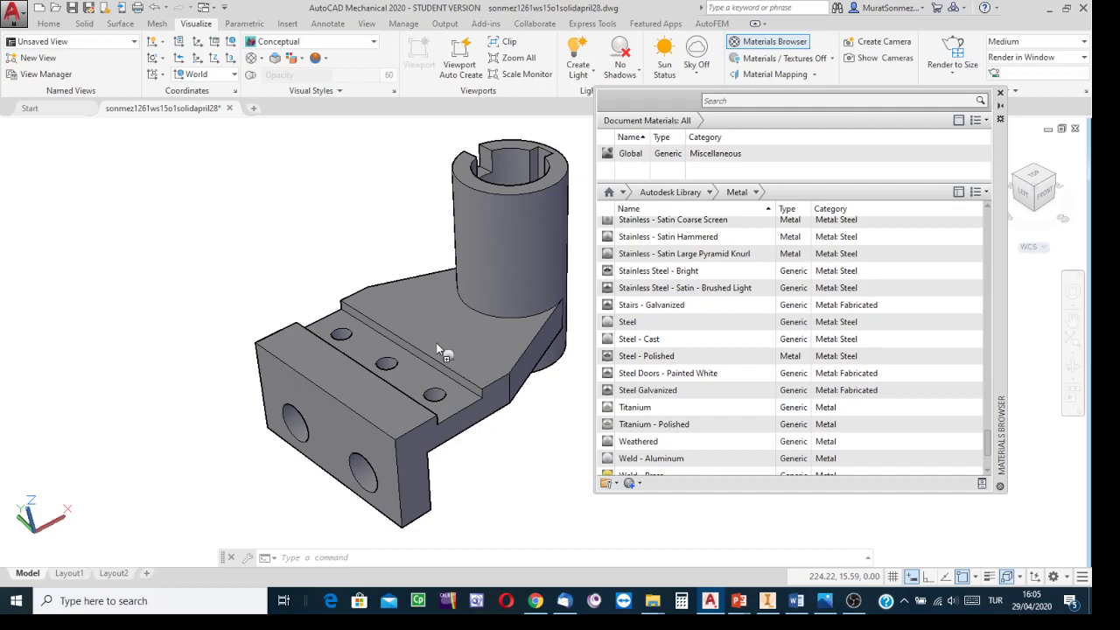
pyautogui.moveTo(437, 349); pyautogui.dragTo(413, 338)
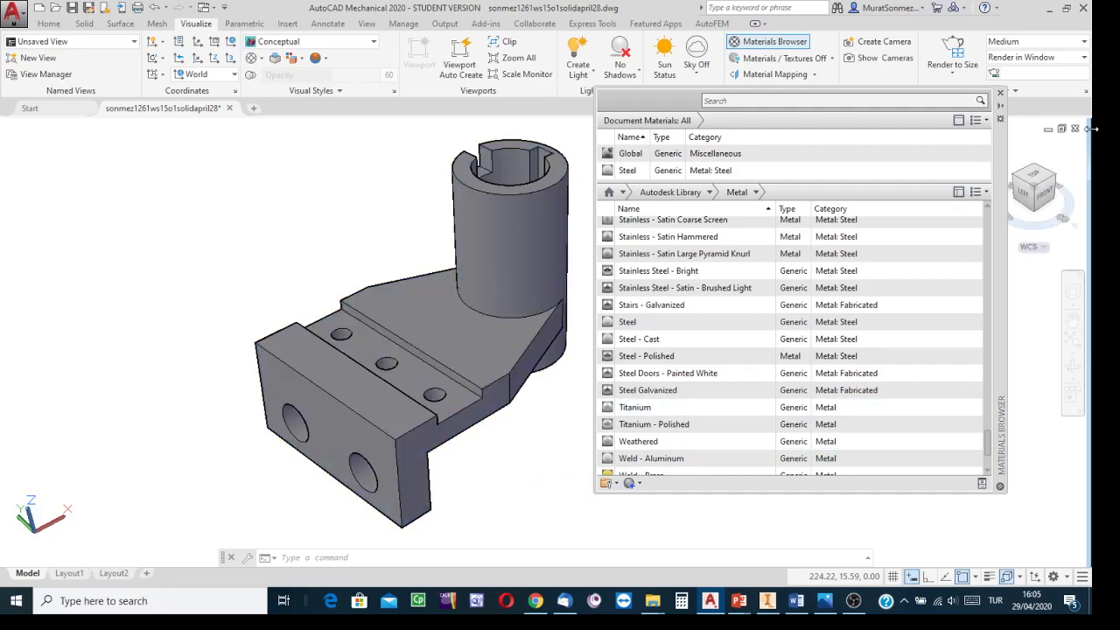
pyautogui.click(1000, 92)
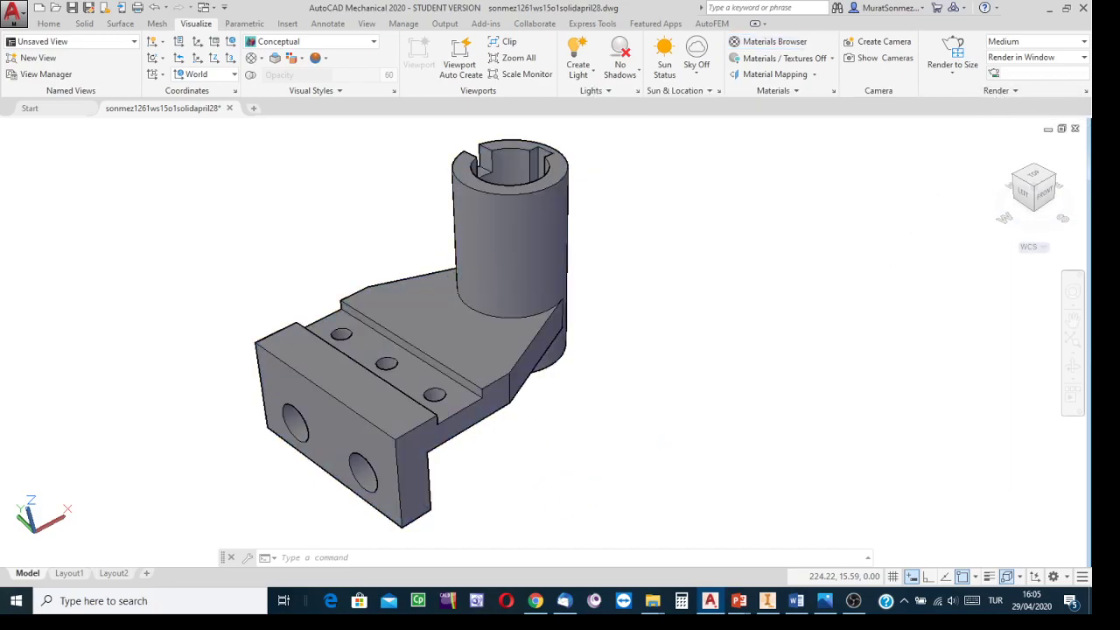
# Step: Set the viewport's visual style to Shaded
pyautogui.click(374, 46)
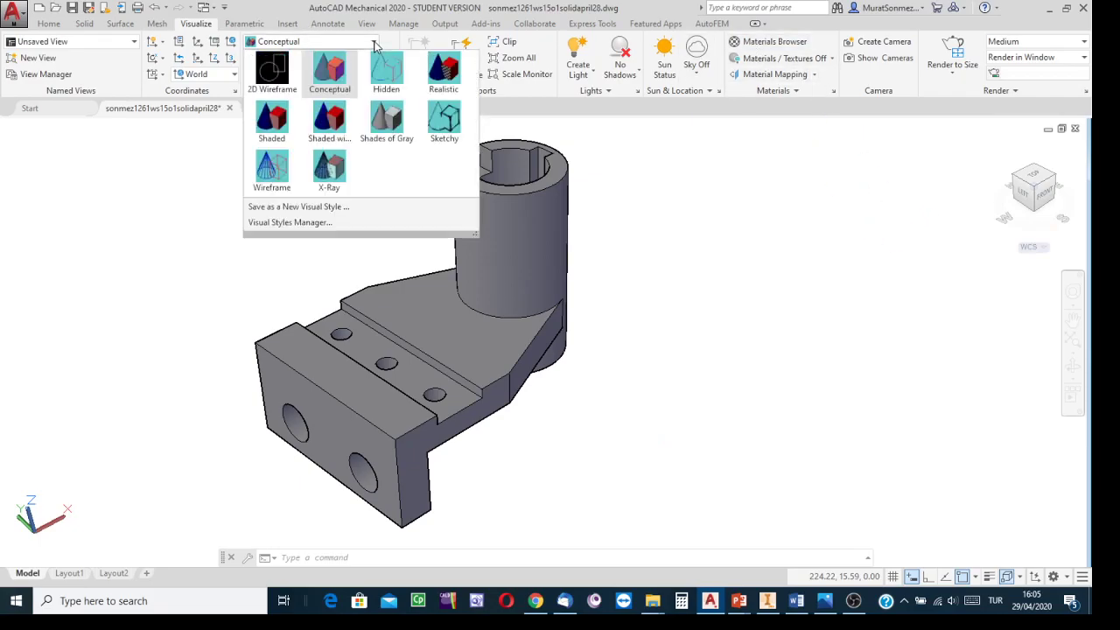
pyautogui.click(329, 124)
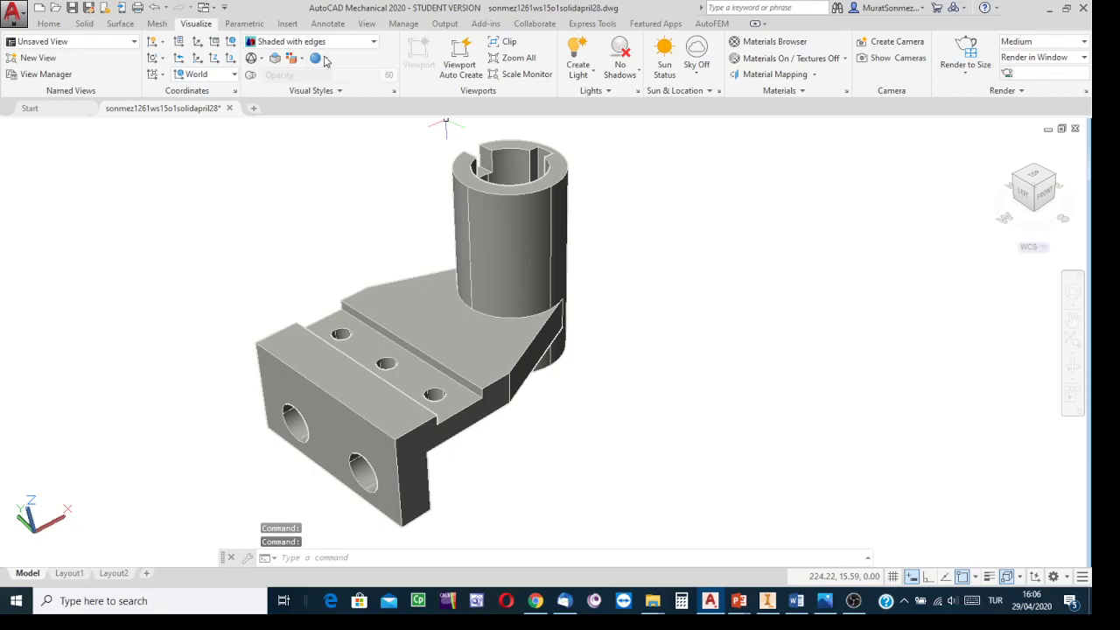
pyautogui.click(374, 45)
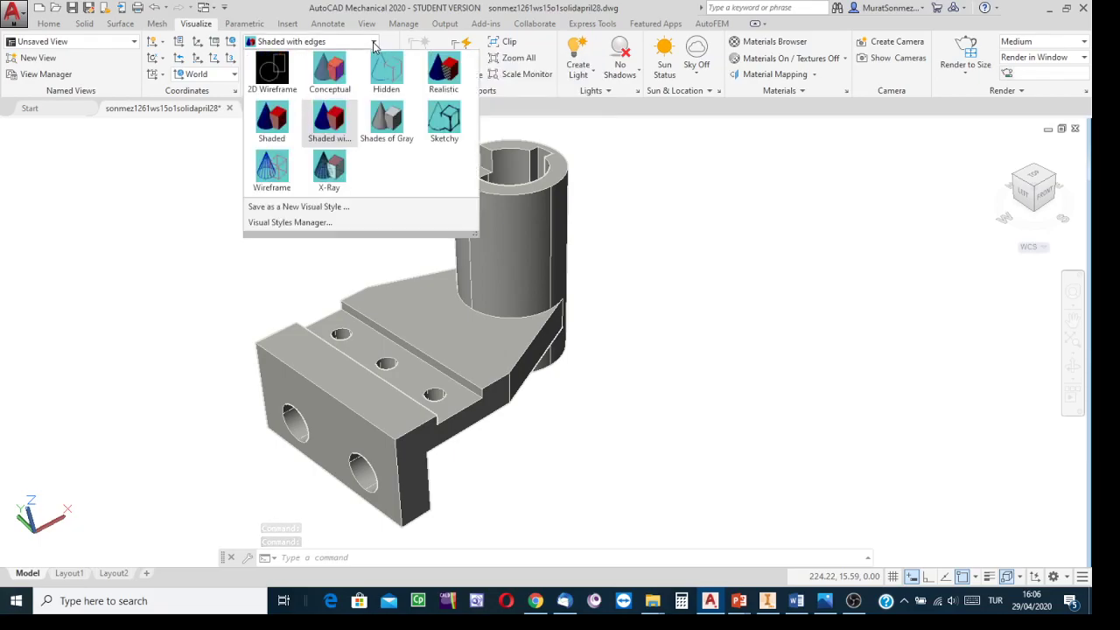
pyautogui.click(271, 121)
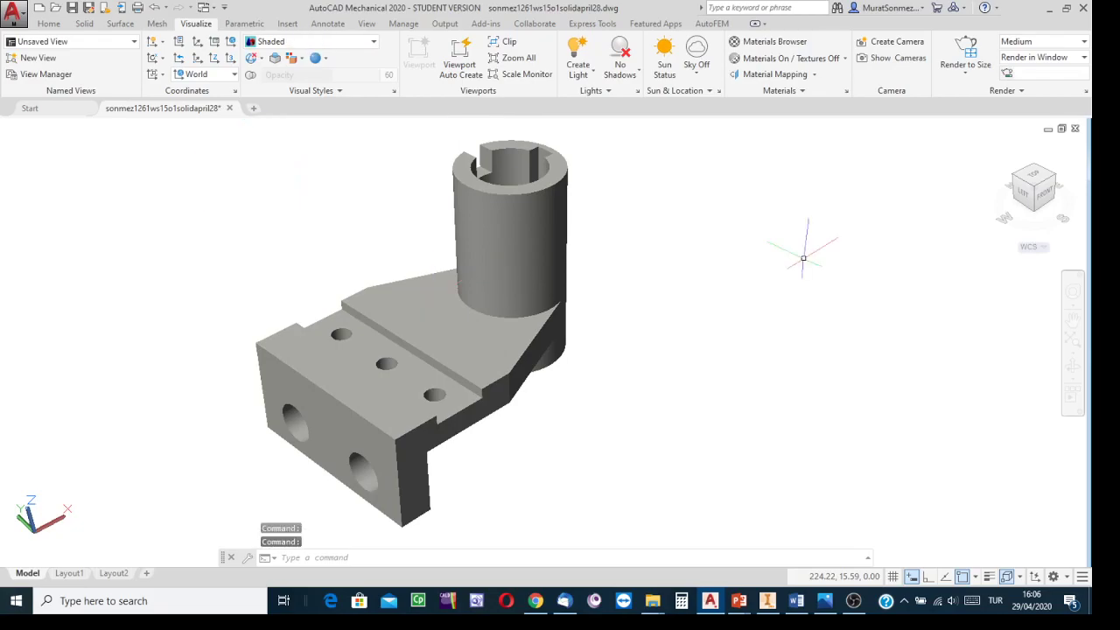
# Step: Save the drawing
pyautogui.moveTo(927, 311)
pyautogui.mouseDown(button='middle')
pyautogui.moveTo(963, 289)
pyautogui.moveTo(969, 307)
pyautogui.mouseUp(button='middle')
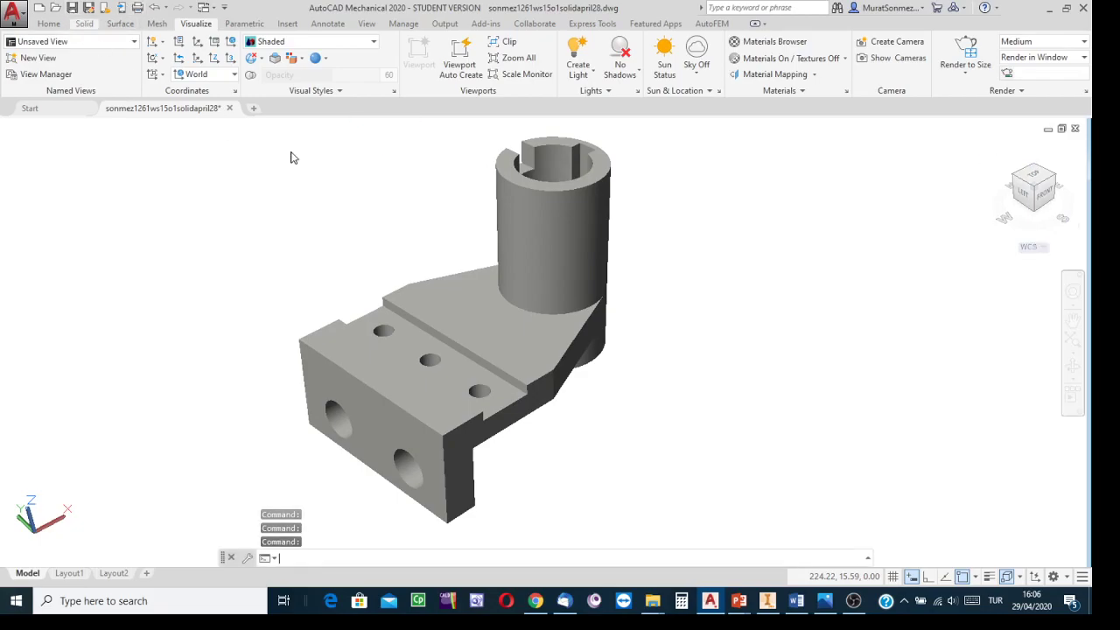
pyautogui.hotkey('ctrl', 's')
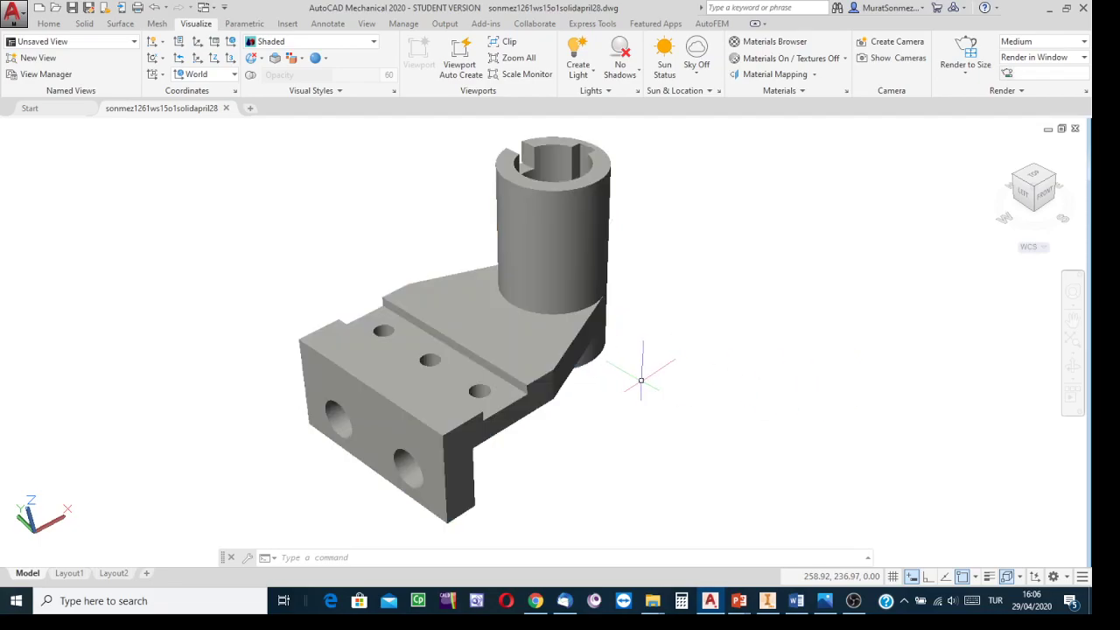
# Step: Switch to Autodesk Inventor and return the same part's view to its home orientation for comparison
pyautogui.click(767, 600)
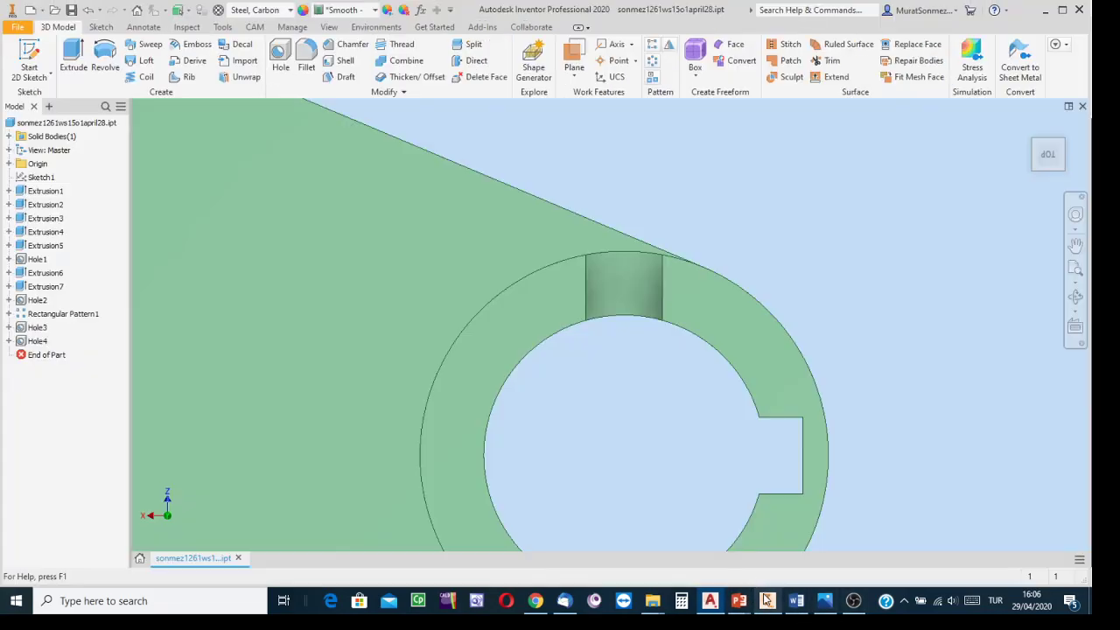
pyautogui.press('F2')
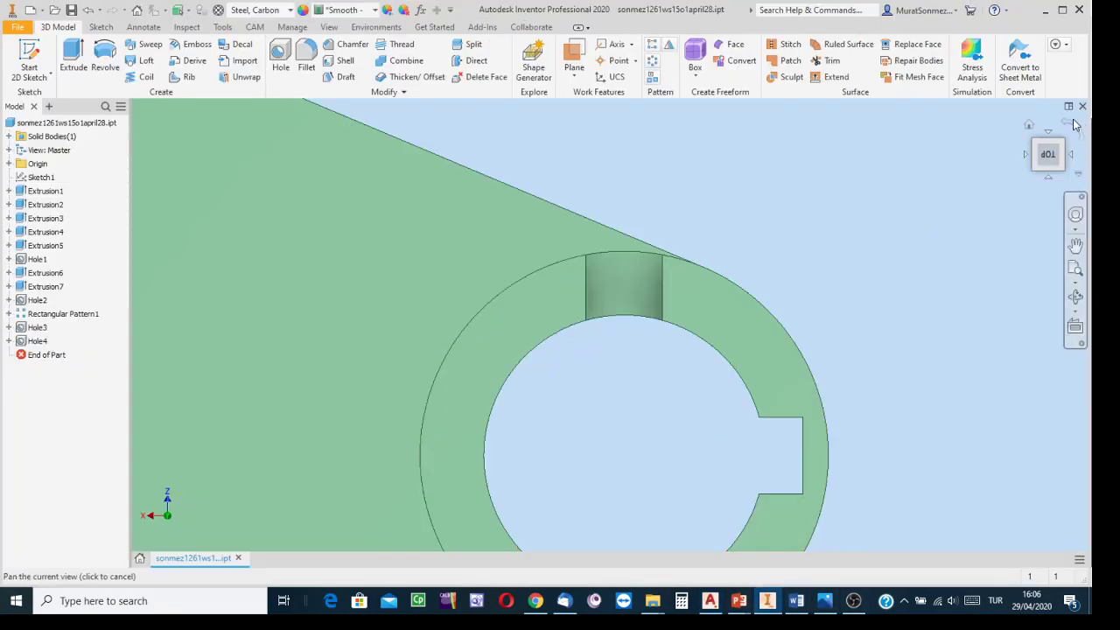
pyautogui.click(1030, 127)
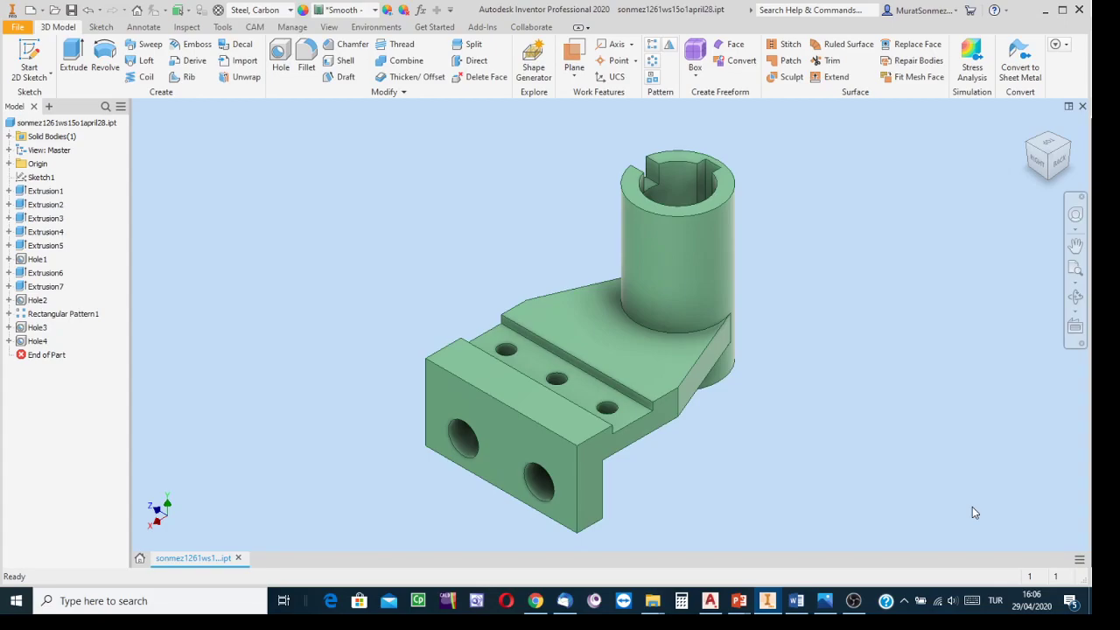
# Step: Switch to AutoCAD Mechanical and use Color Faces to give the bracket's upper and front faces the DIC 5 color from the DIC COLOR GUIDE book
pyautogui.click(710, 601)
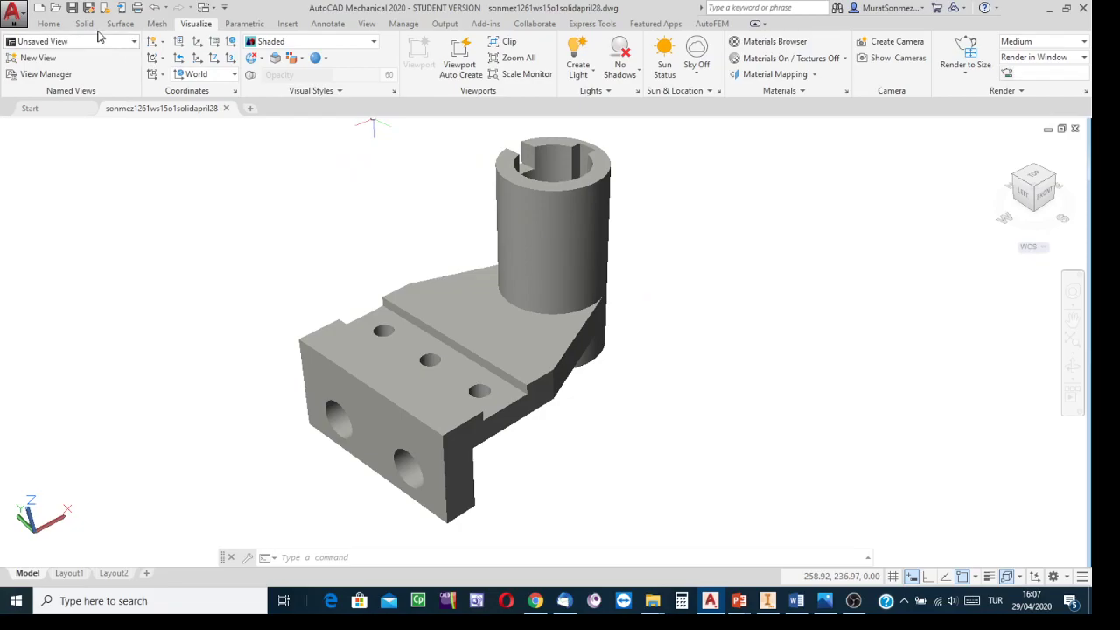
pyautogui.click(48, 27)
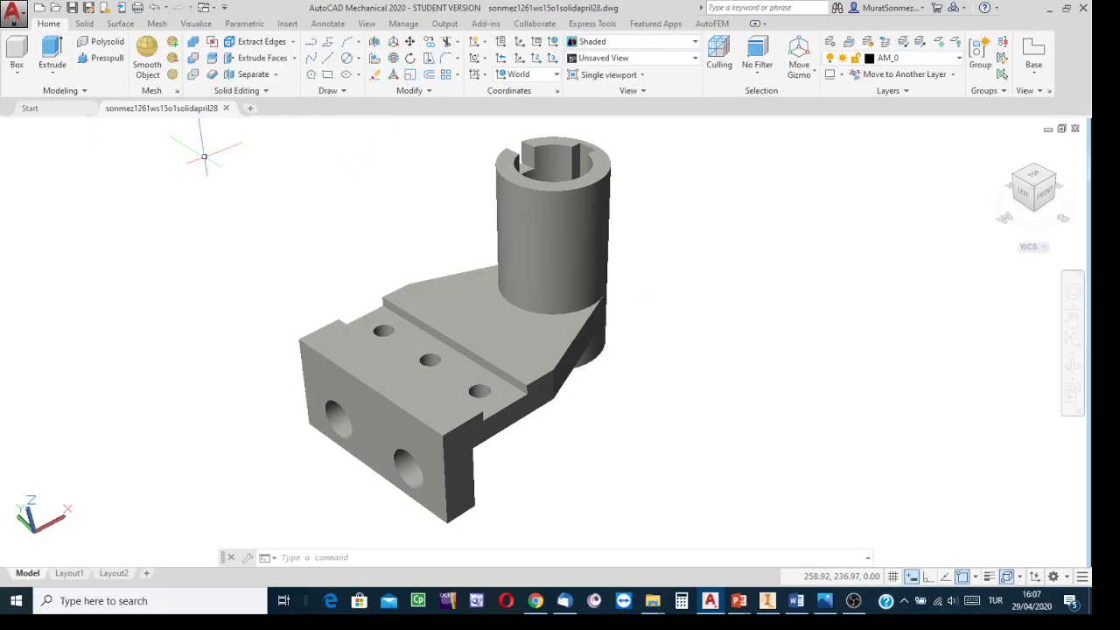
pyautogui.click(295, 58)
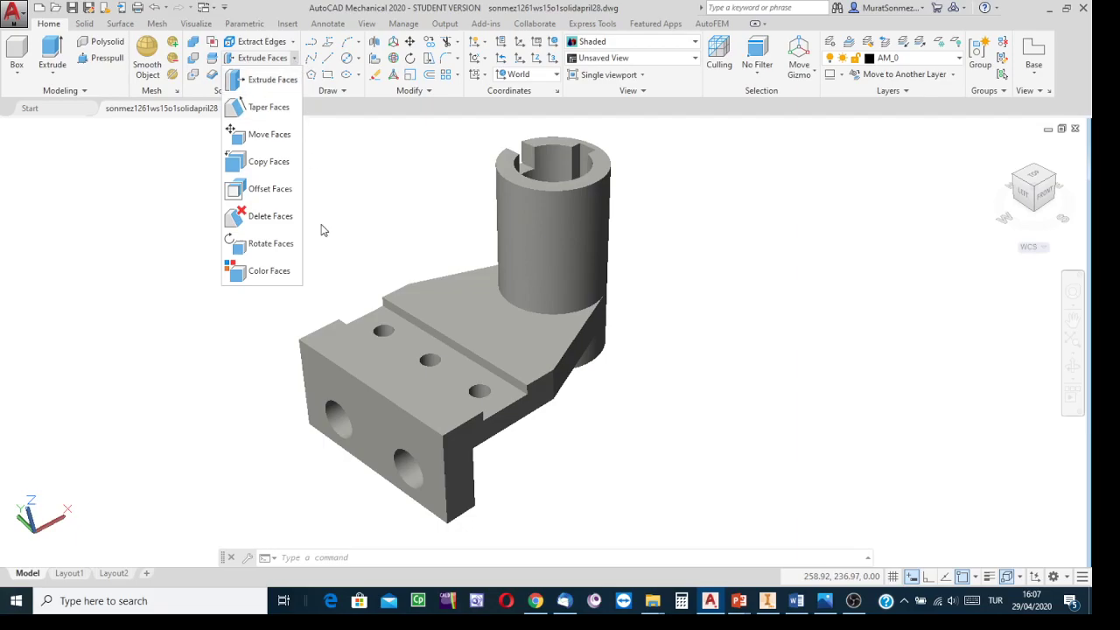
pyautogui.click(257, 272)
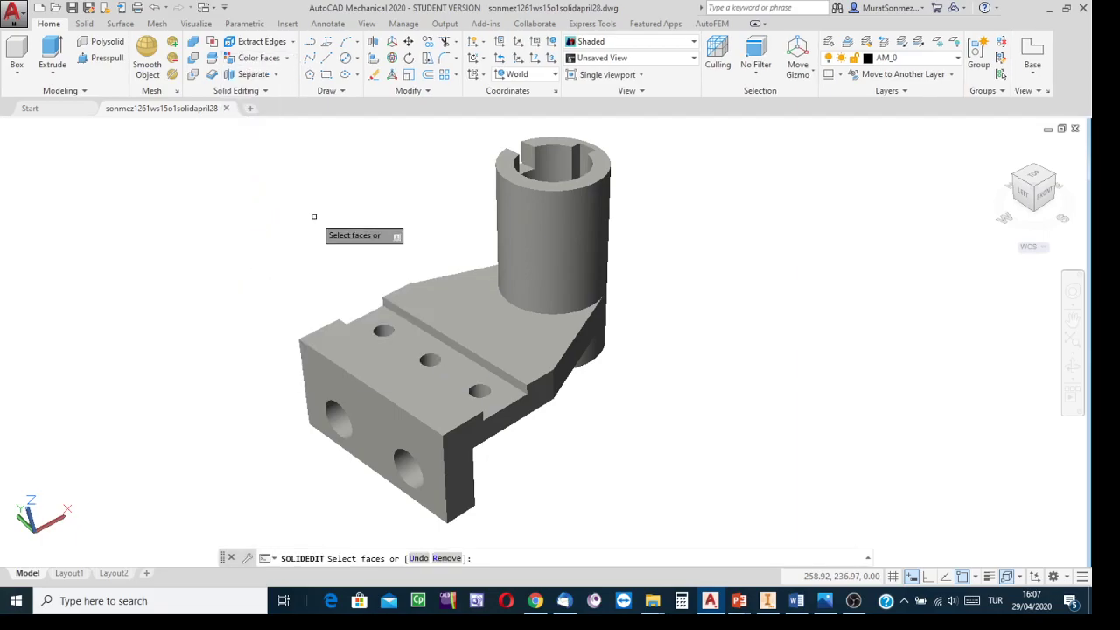
pyautogui.click(452, 299)
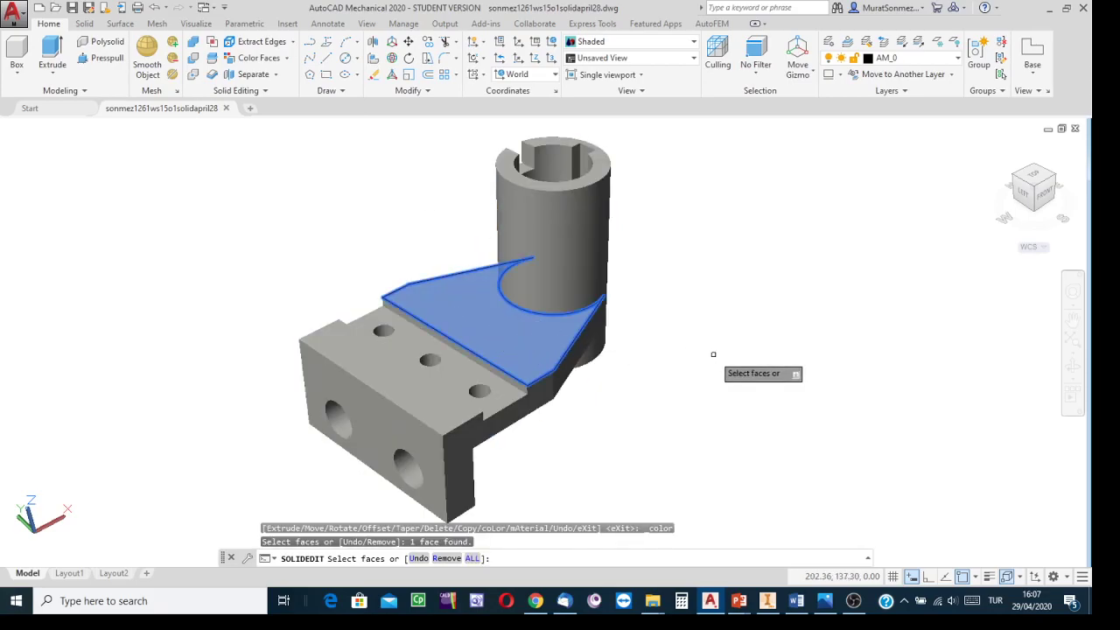
pyautogui.click(503, 398)
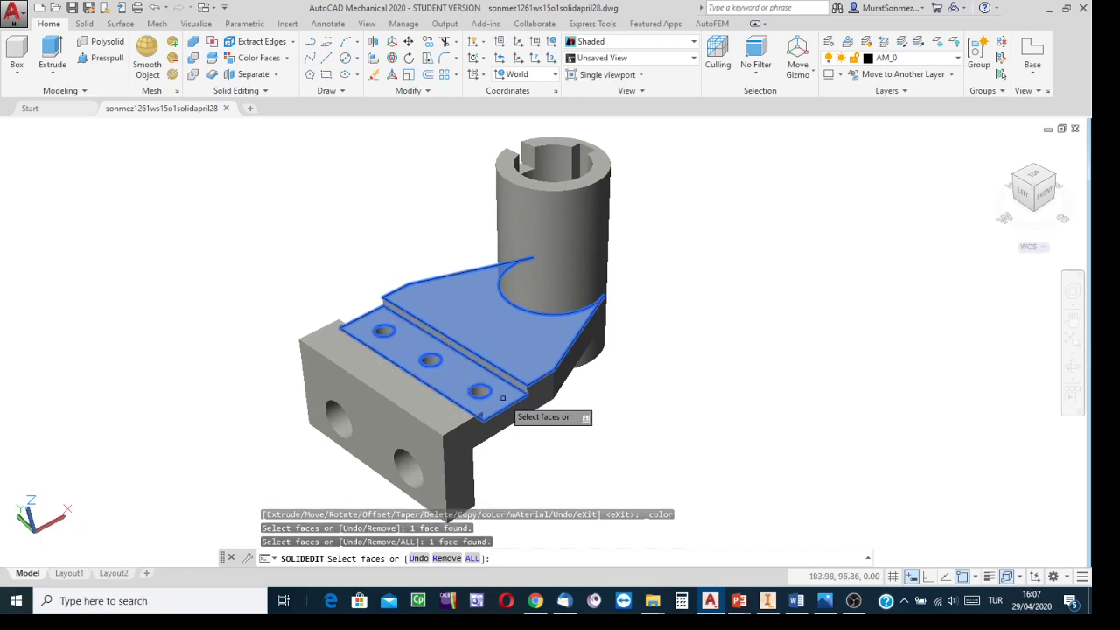
pyautogui.click(432, 423)
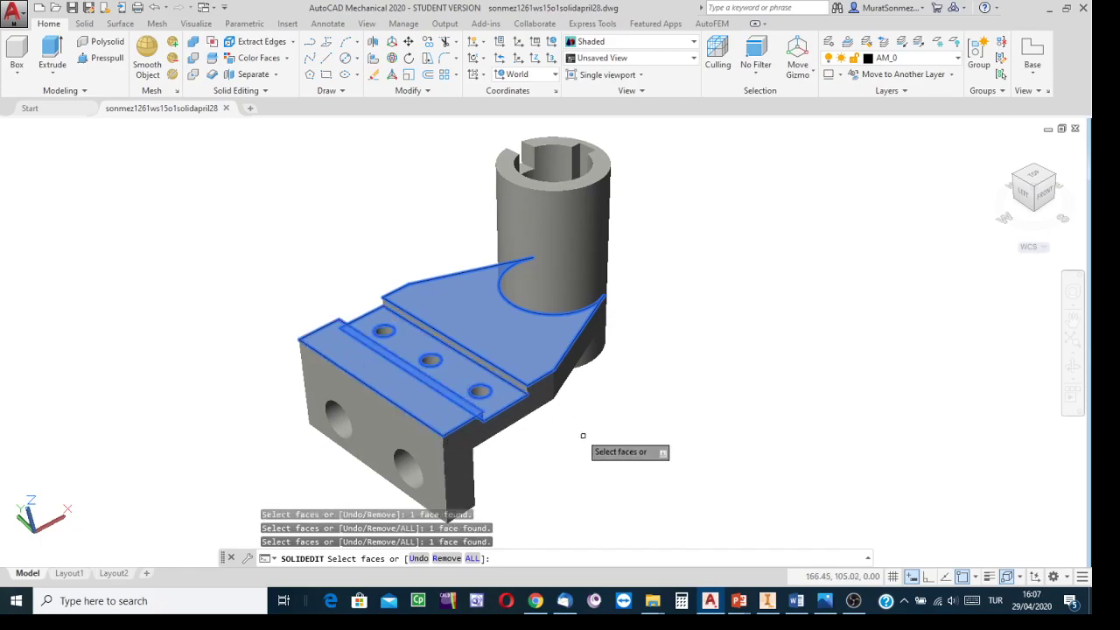
pyautogui.click(544, 395)
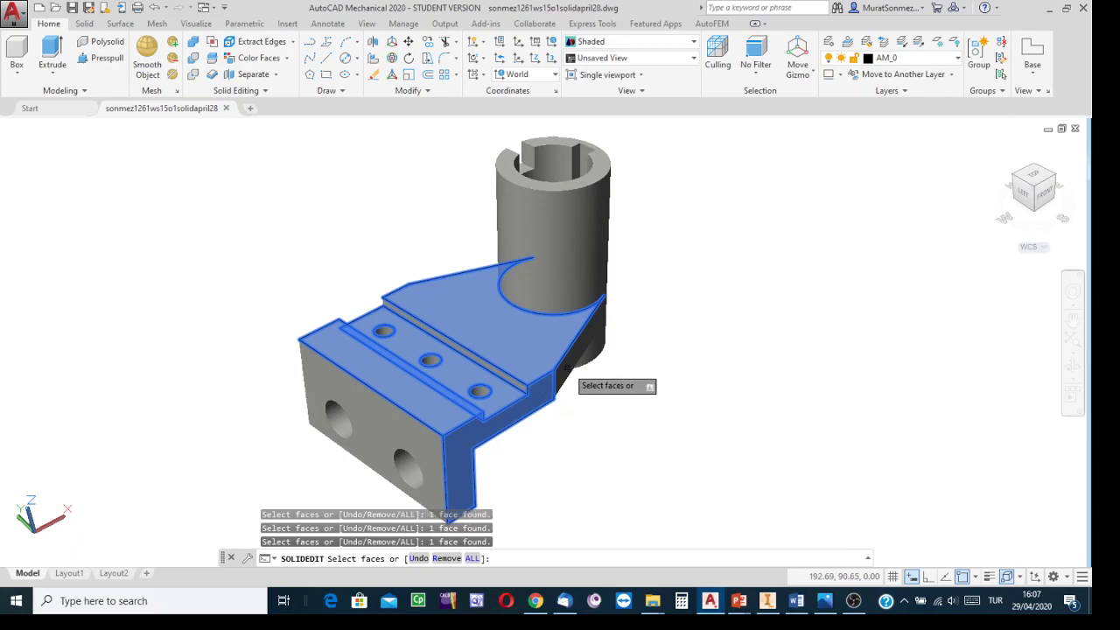
pyautogui.click(388, 419)
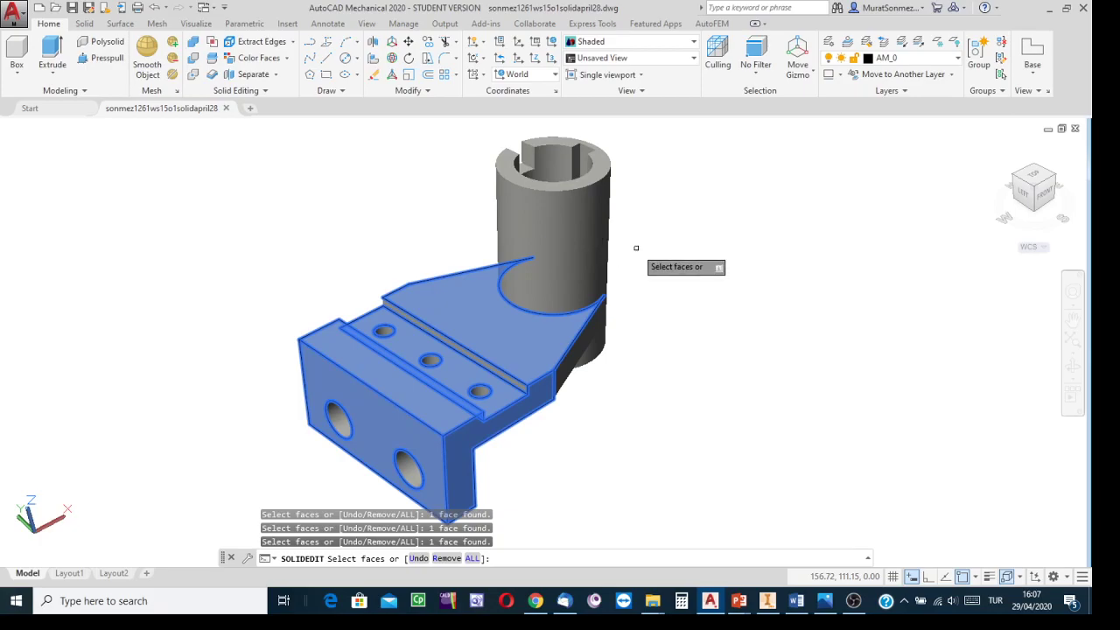
pyautogui.press('Down')
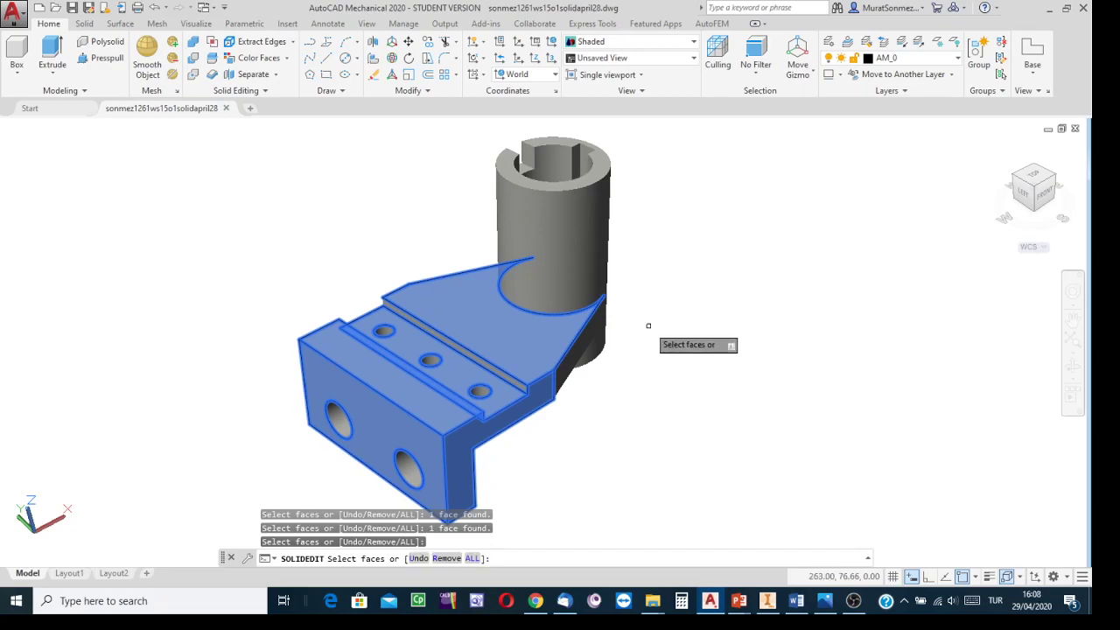
pyautogui.press('Return')
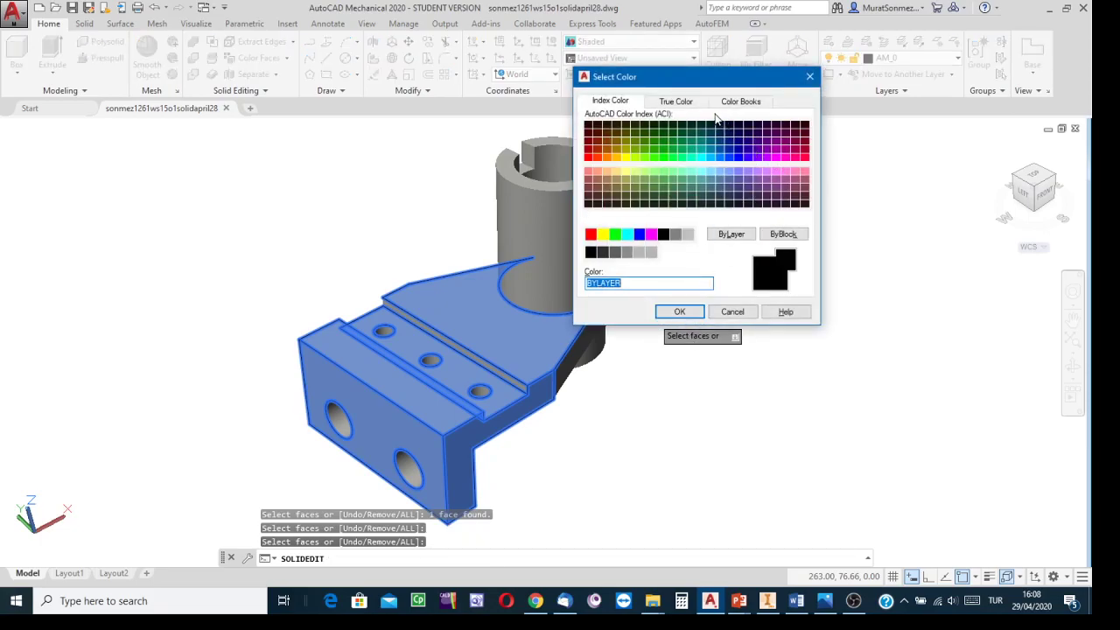
pyautogui.click(681, 103)
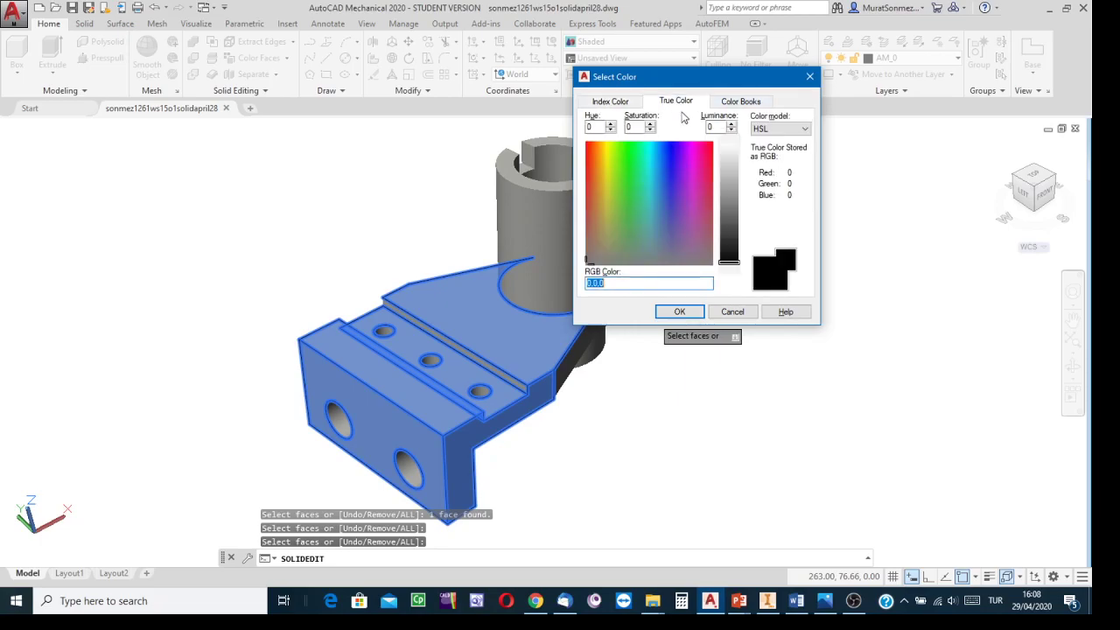
pyautogui.click(600, 103)
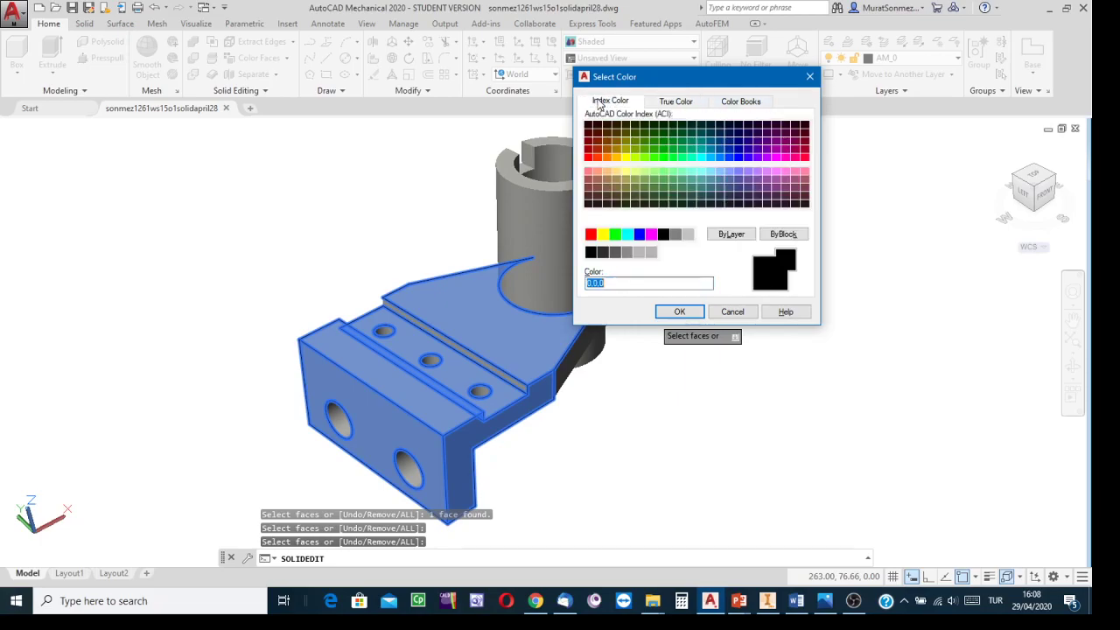
pyautogui.click(749, 105)
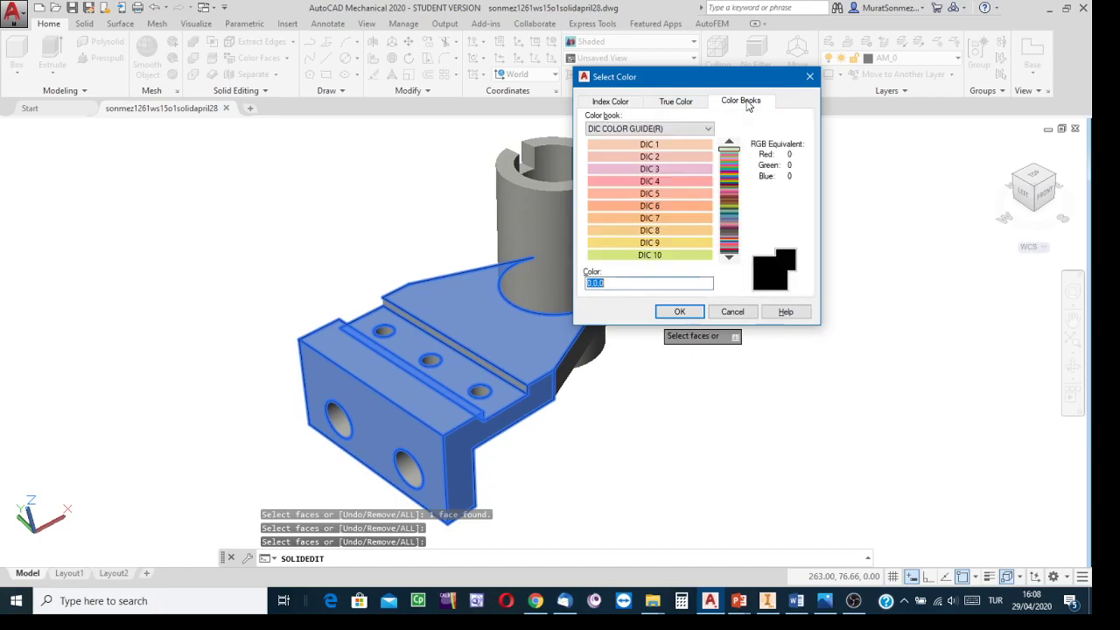
pyautogui.click(684, 192)
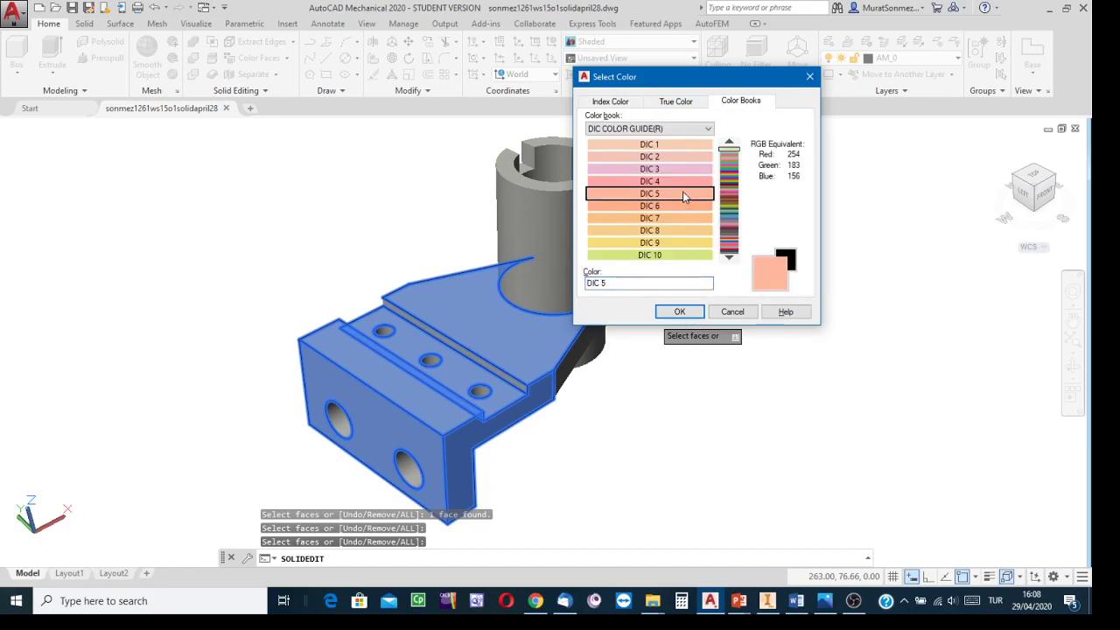
pyautogui.click(680, 311)
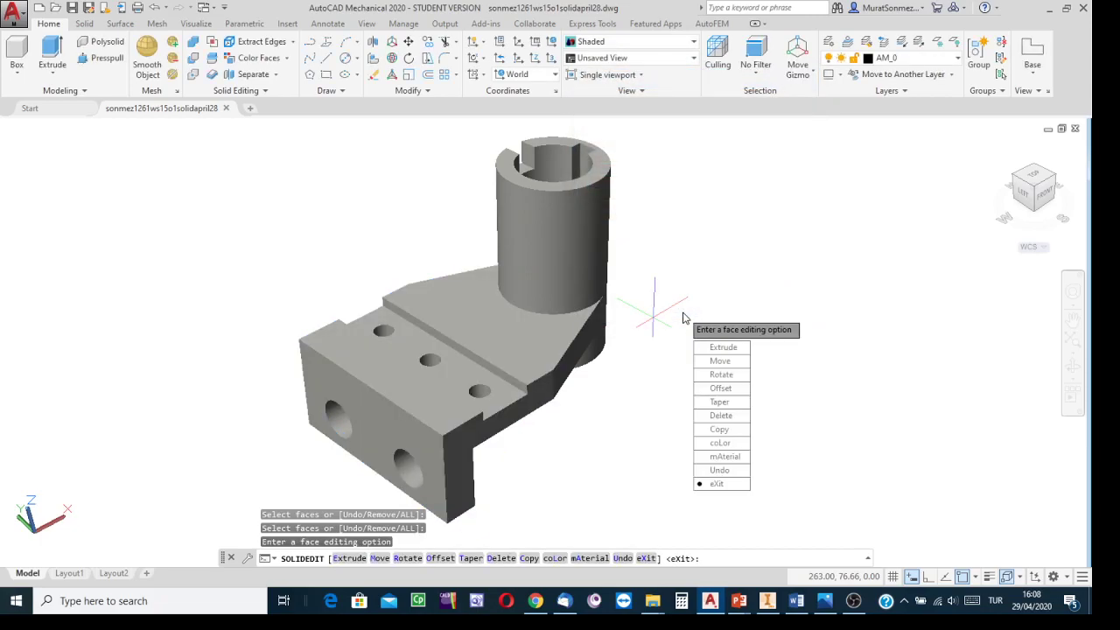
pyautogui.click(720, 485)
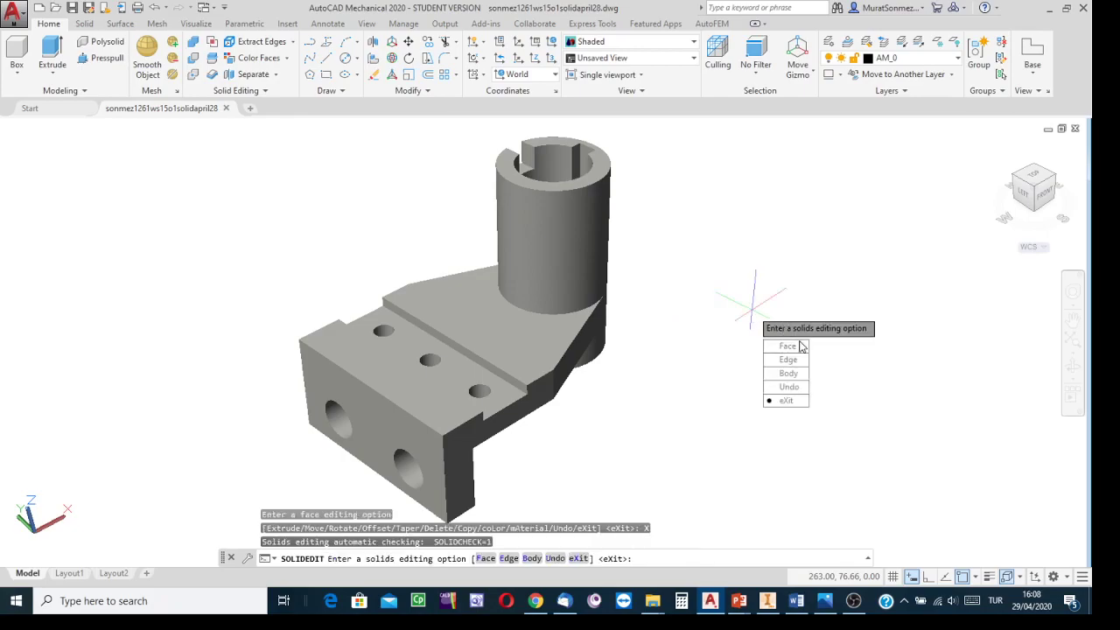
pyautogui.click(787, 400)
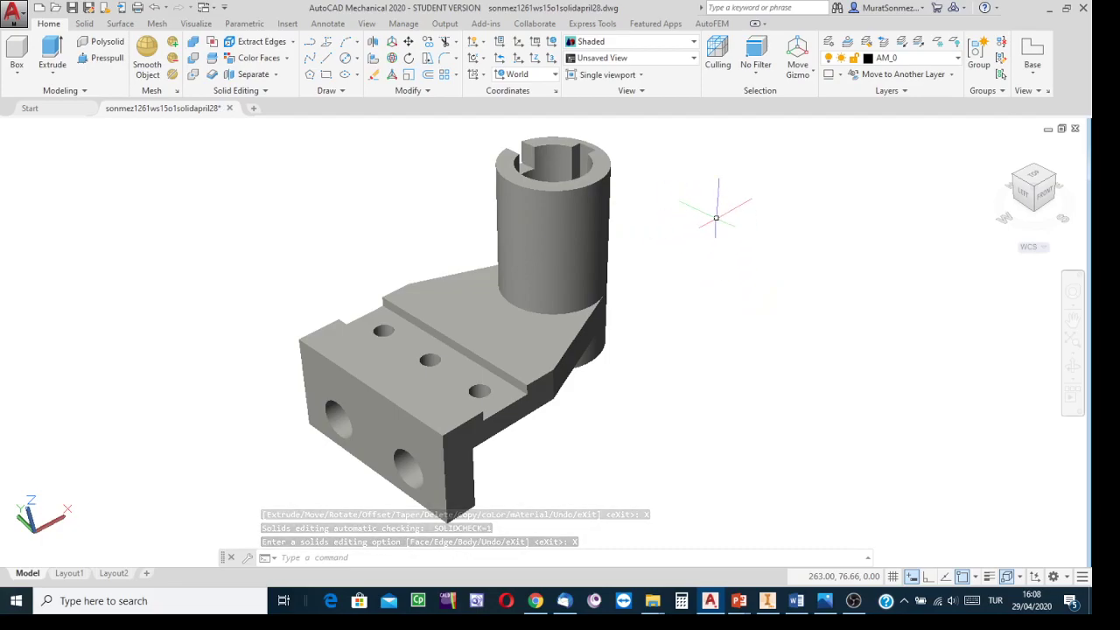
pyautogui.press('Return')
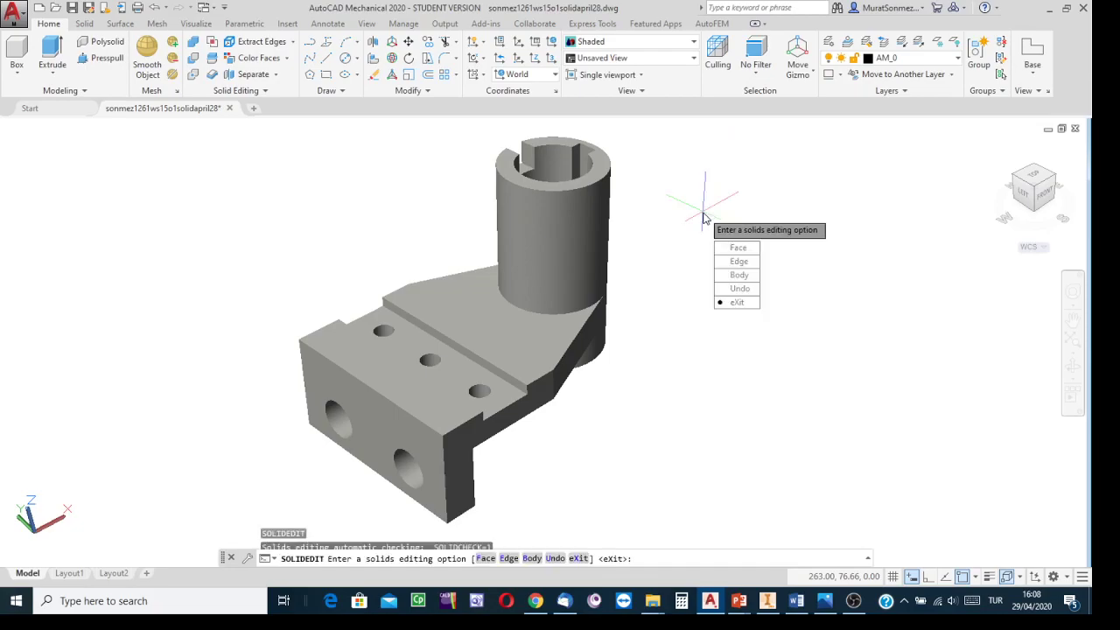
pyautogui.press('Escape')
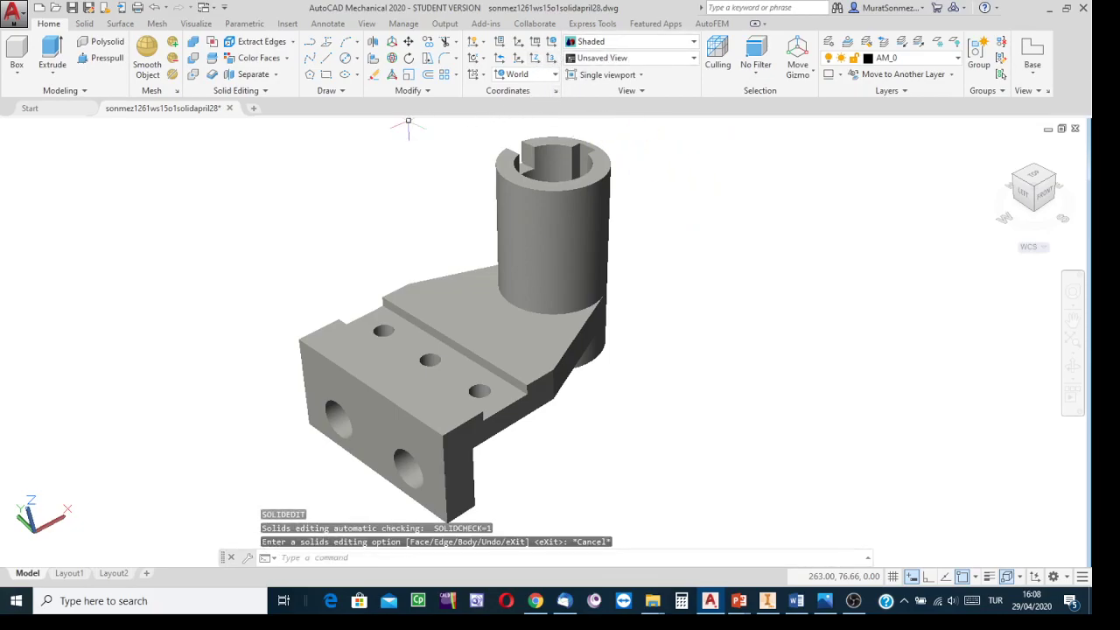
# Step: Color the slanted top face of the web beside the cylinder with index color 220
pyautogui.click(257, 58)
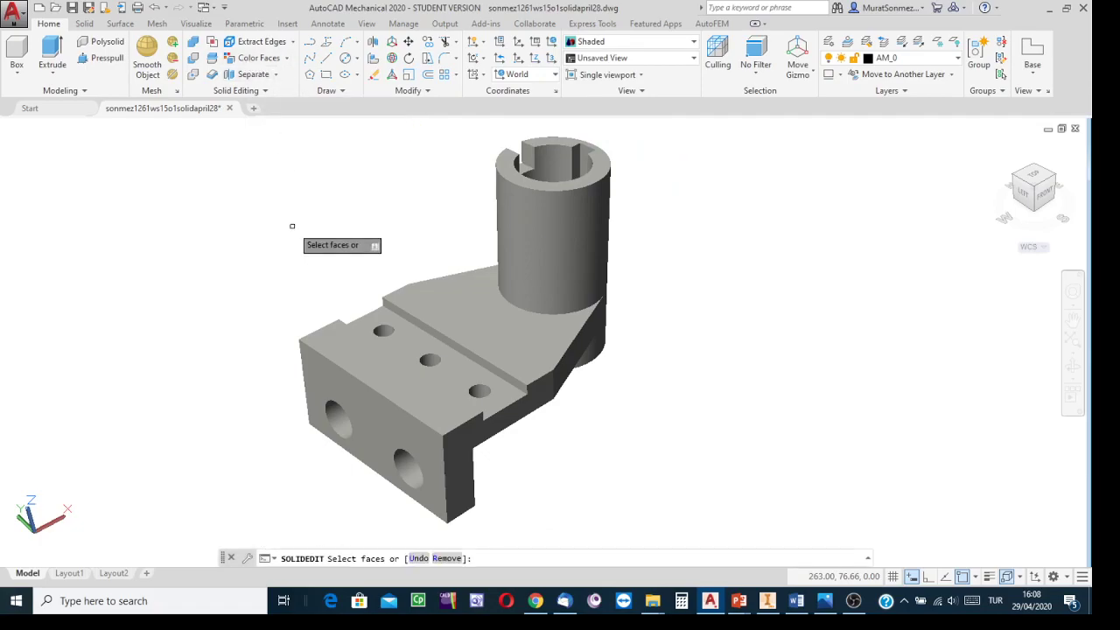
pyautogui.click(459, 306)
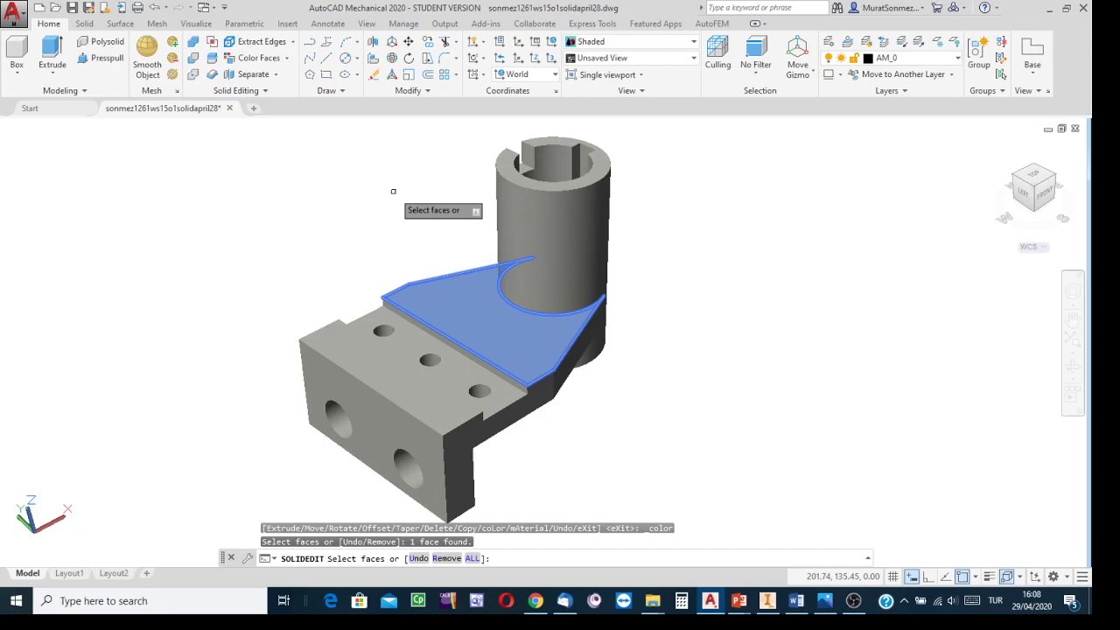
pyautogui.press('Return')
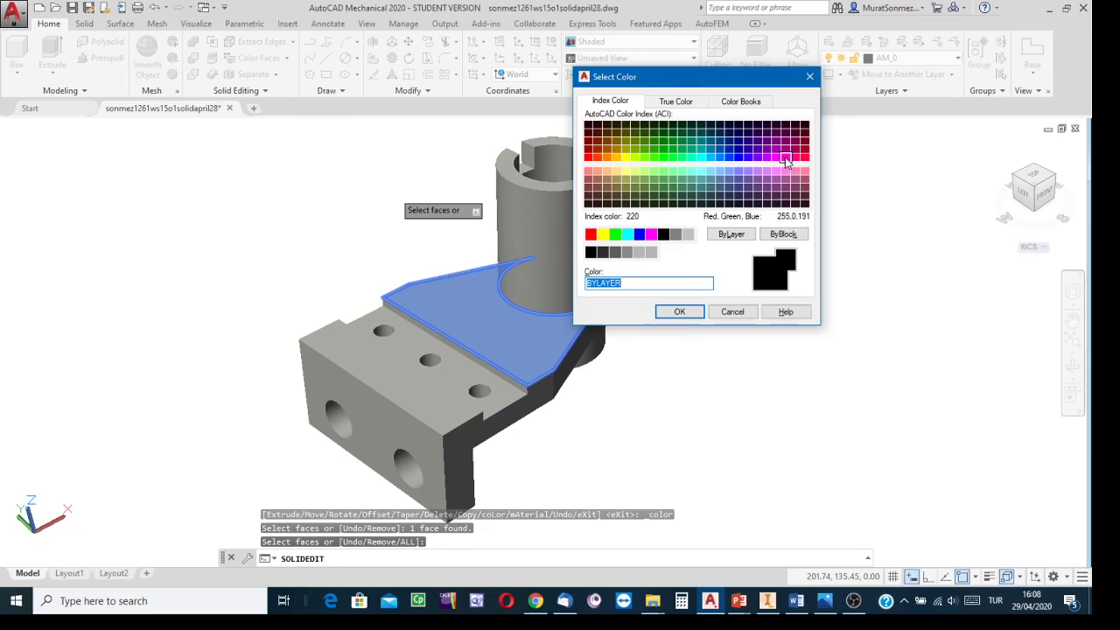
pyautogui.click(786, 160)
pyautogui.click(683, 313)
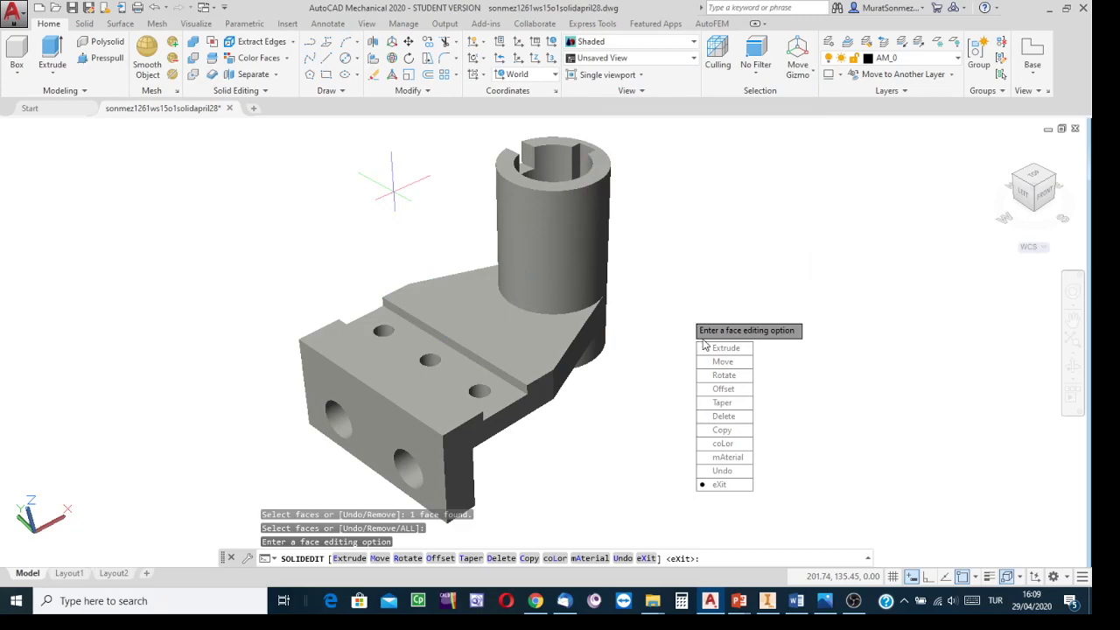
pyautogui.press('Return')
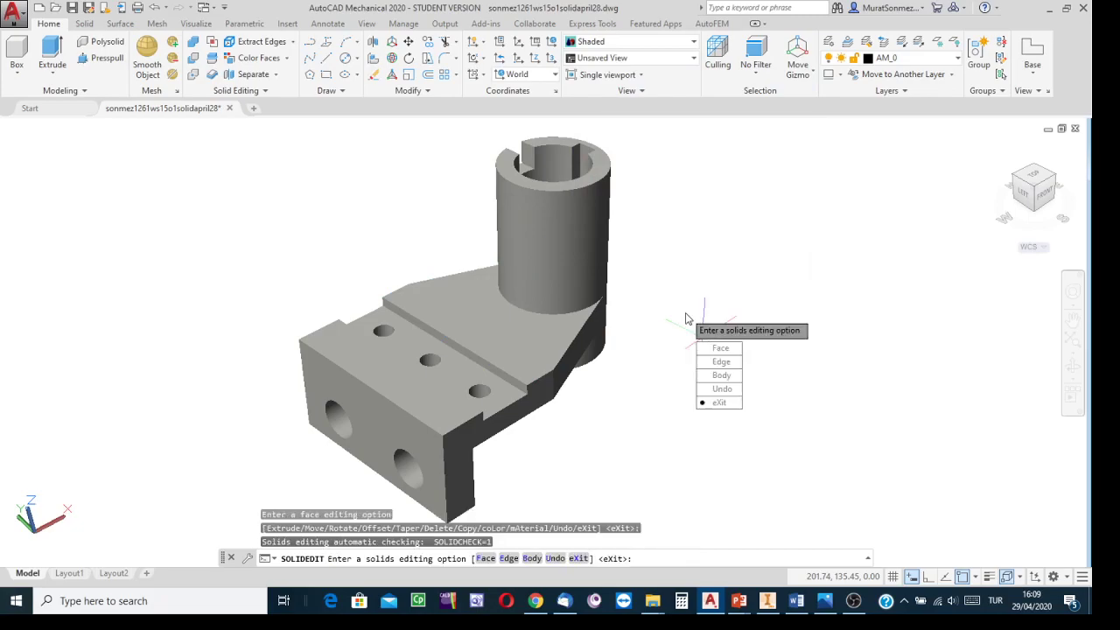
pyautogui.press('Return')
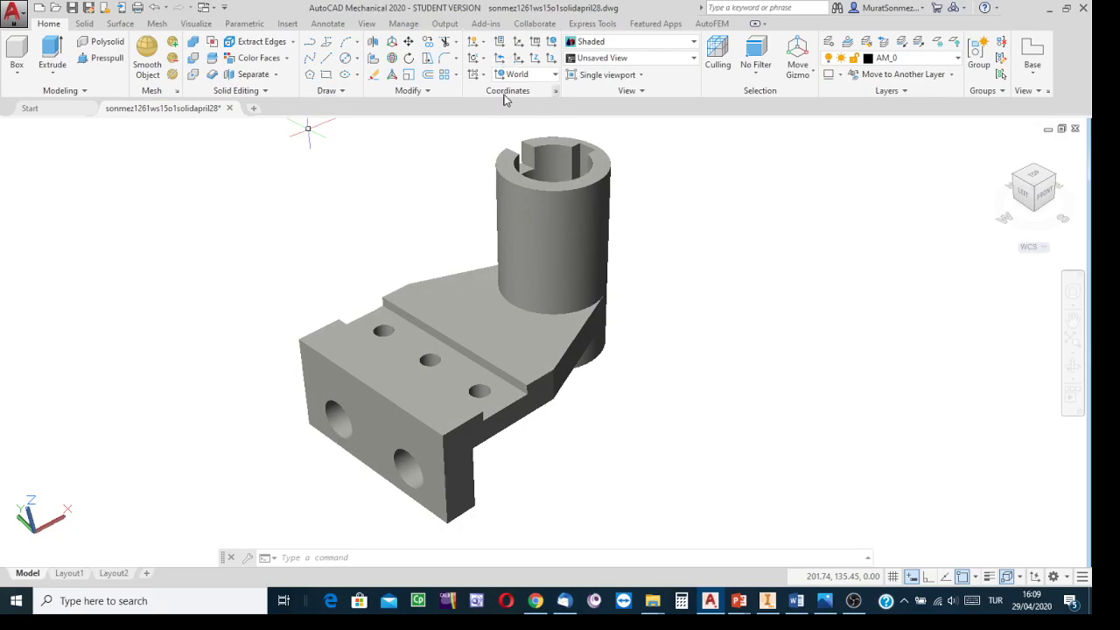
# Step: Color the bracket's holed top face, the web's top and vertical faces, and the front face with index color 230
pyautogui.click(286, 58)
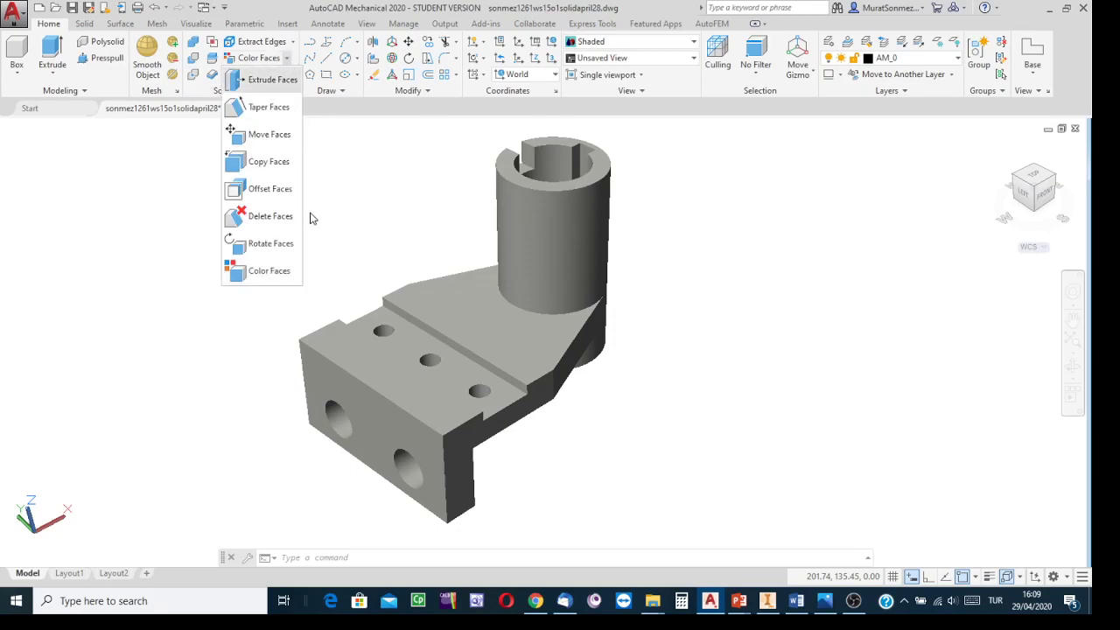
pyautogui.click(261, 269)
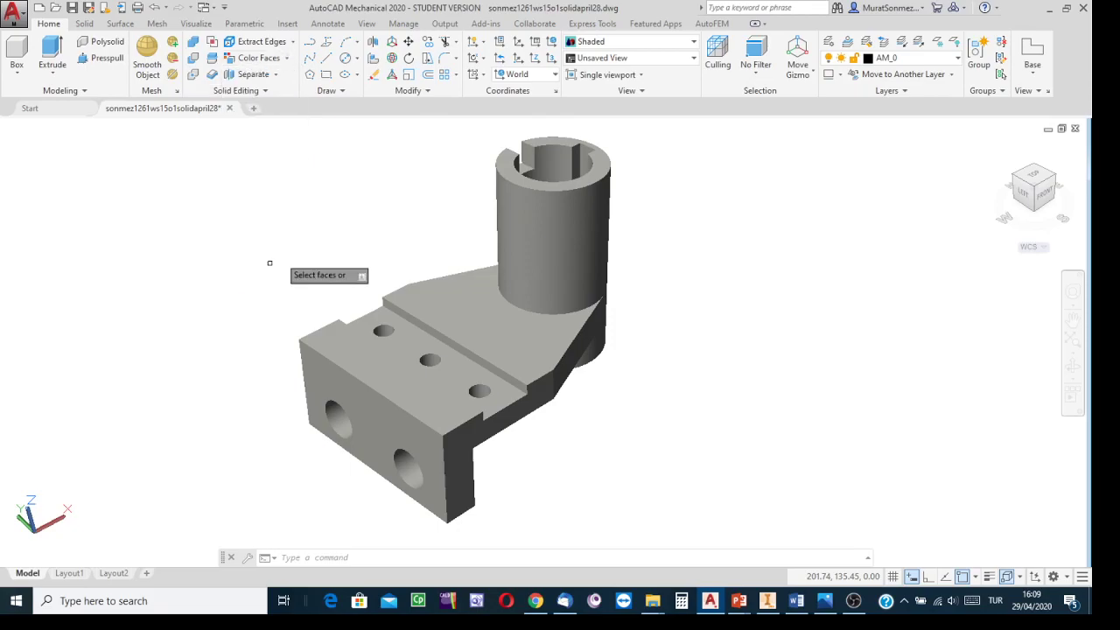
pyautogui.click(439, 304)
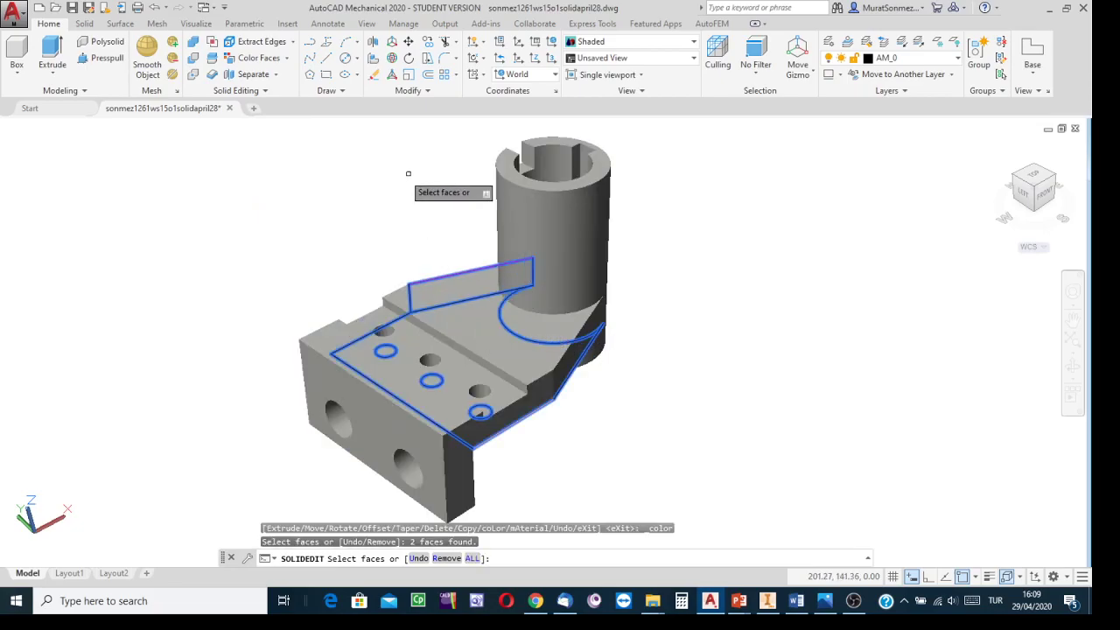
pyautogui.click(464, 288)
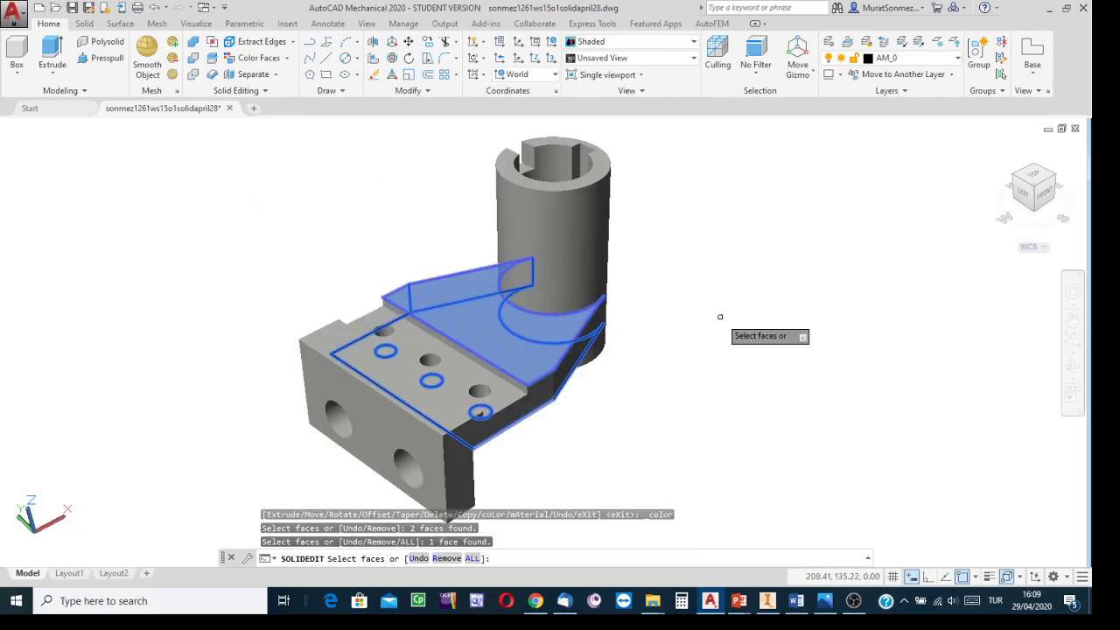
pyautogui.click(368, 428)
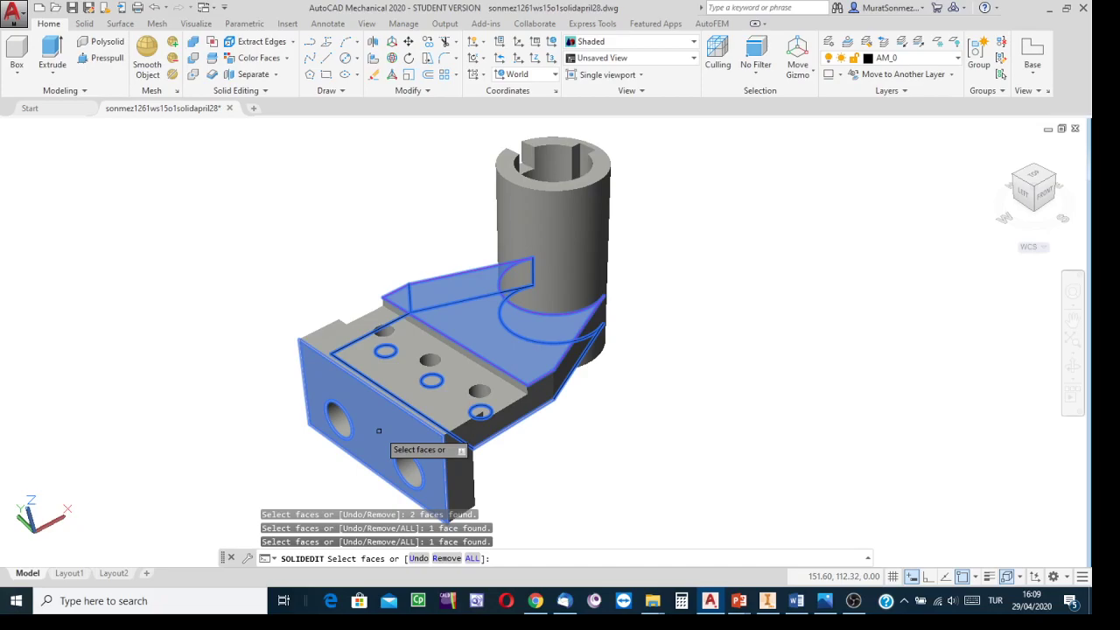
pyautogui.press('Down')
pyautogui.press('Return')
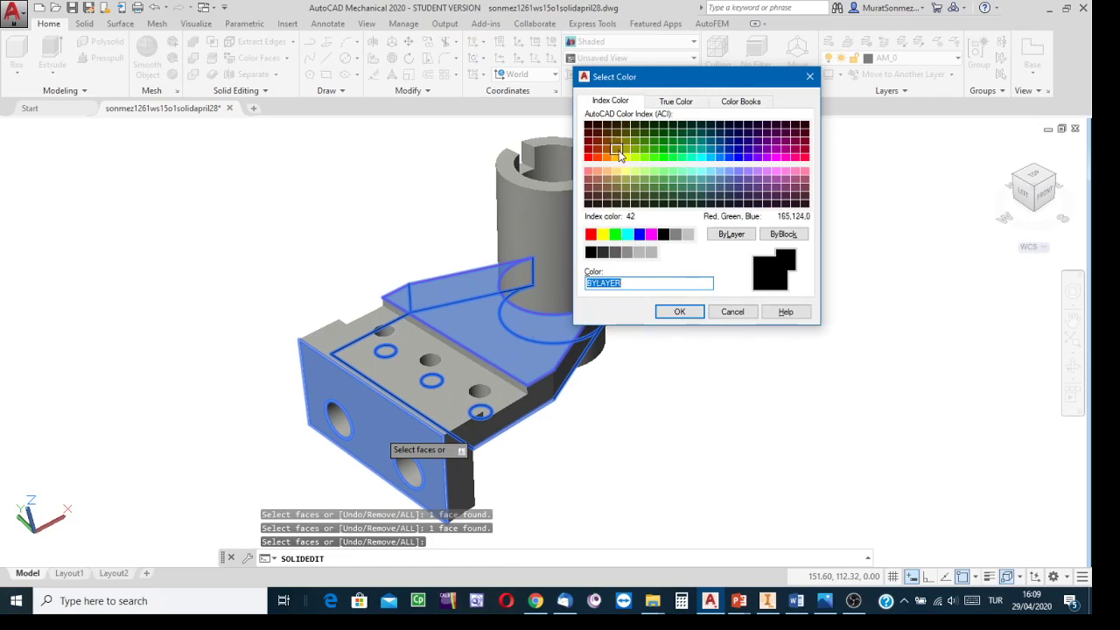
pyautogui.click(675, 103)
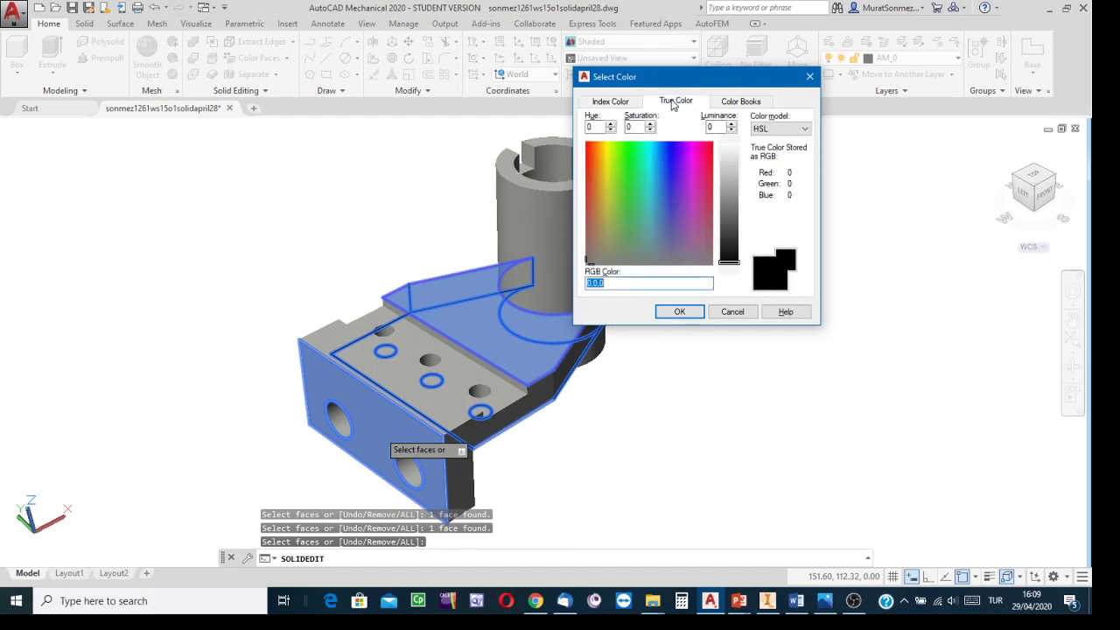
pyautogui.click(737, 101)
pyautogui.click(620, 103)
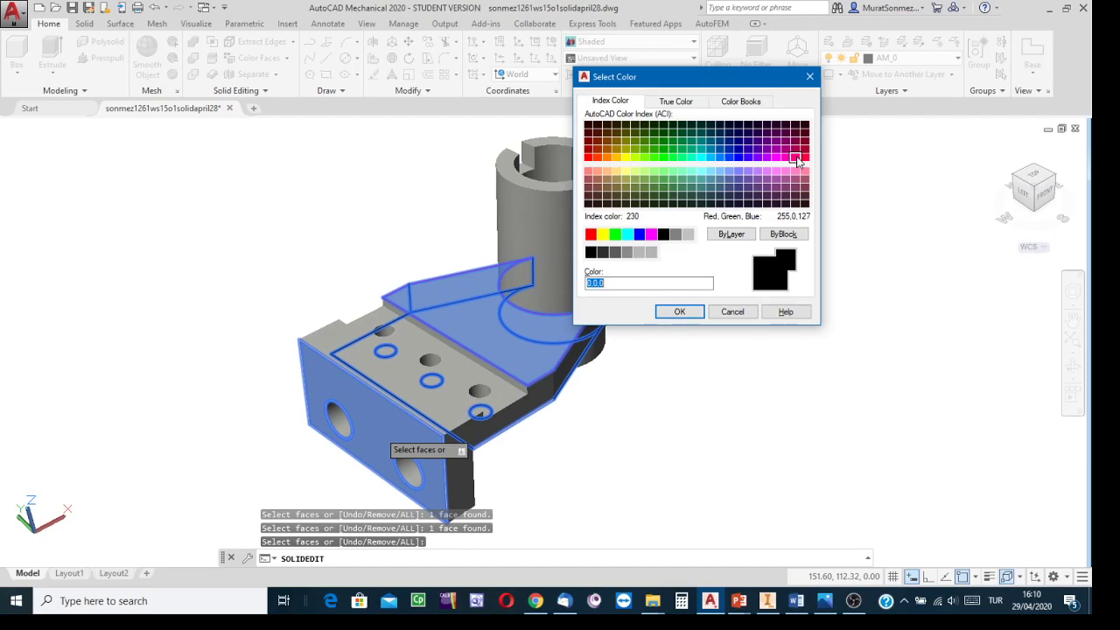
pyautogui.click(796, 158)
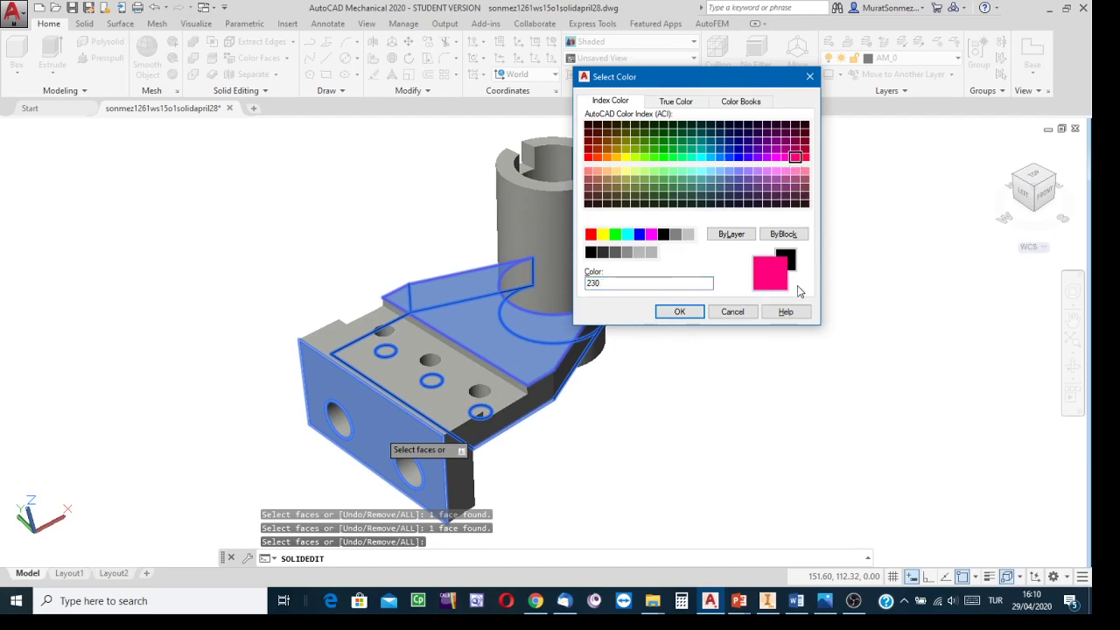
pyautogui.click(680, 313)
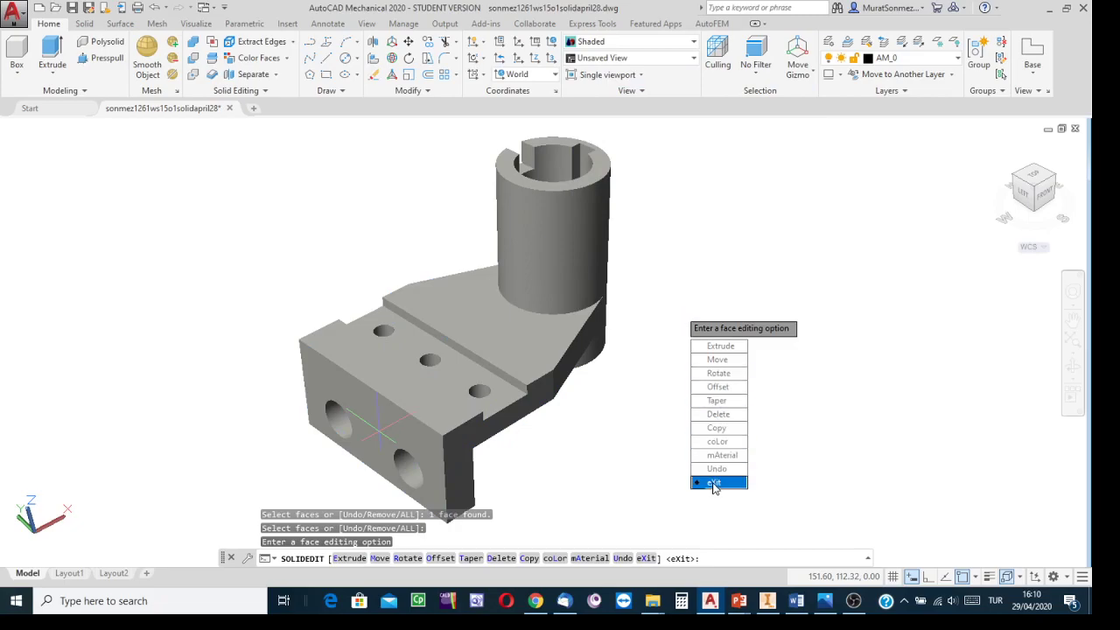
pyautogui.click(714, 483)
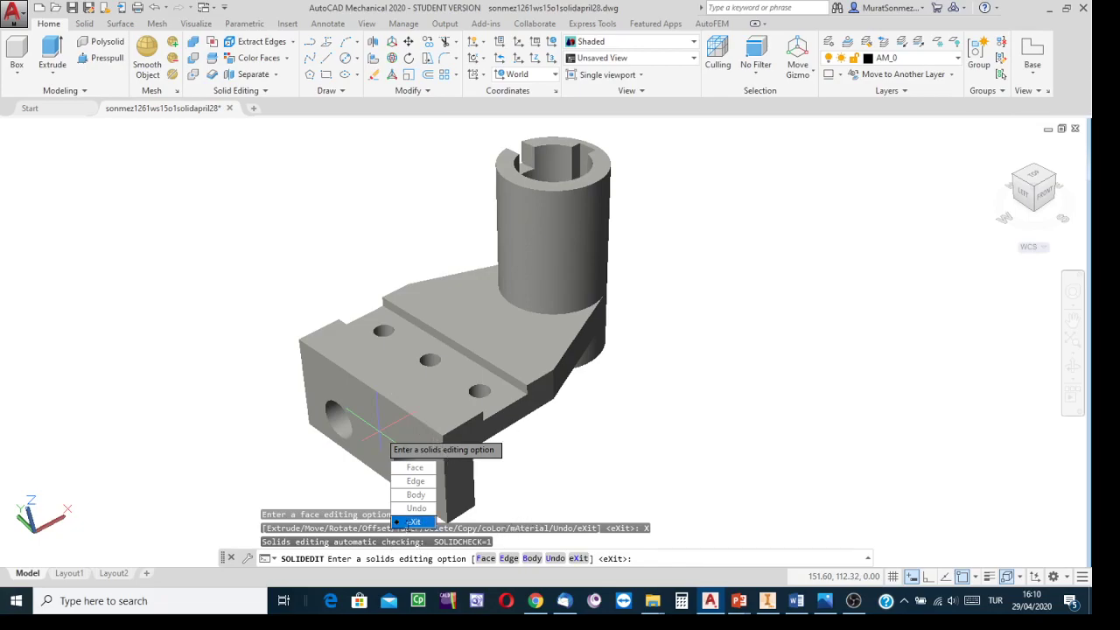
pyautogui.click(413, 522)
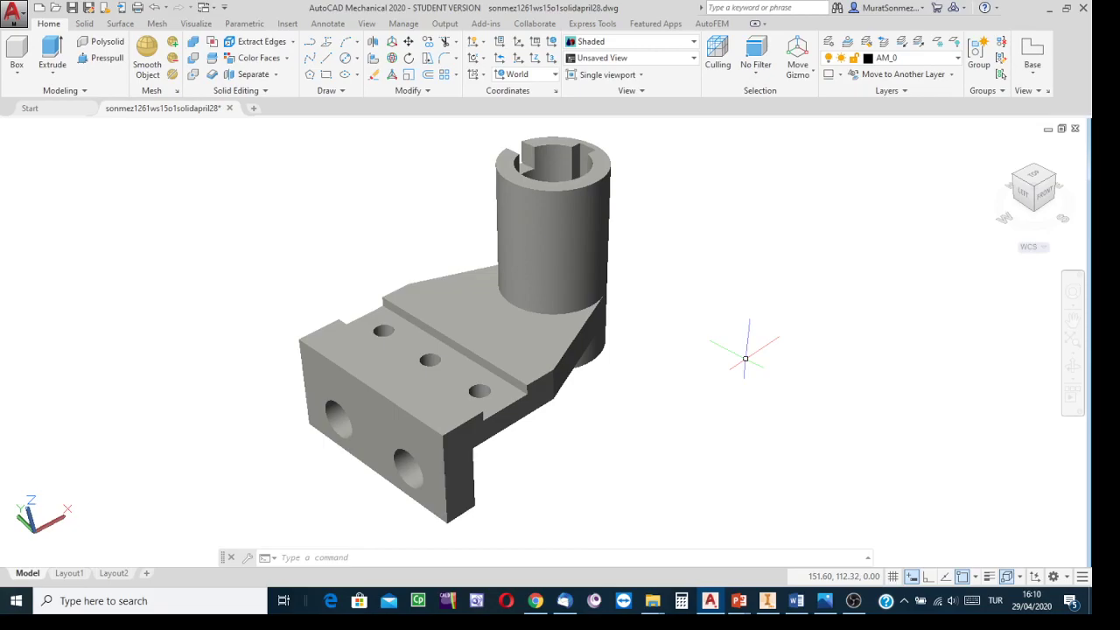
pyautogui.press('Escape')
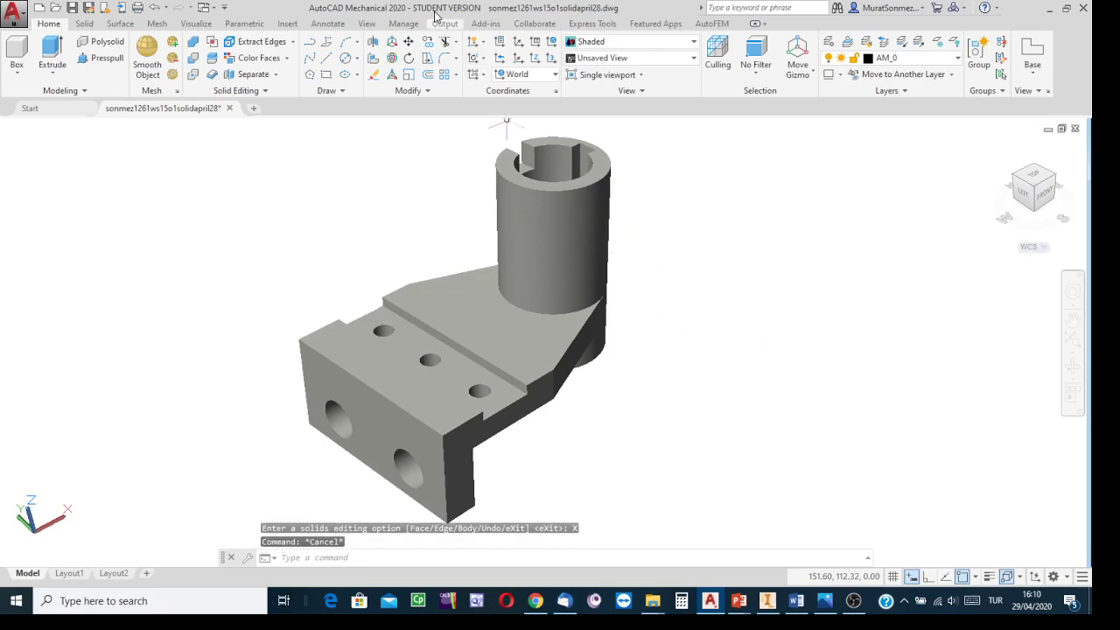
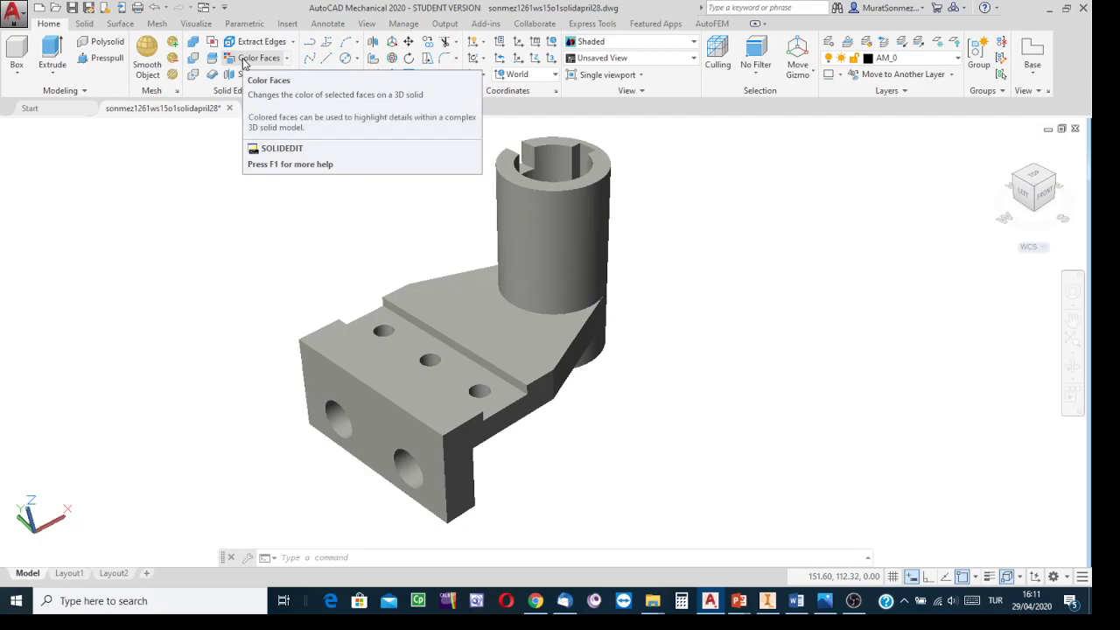
# Step: Use Color Faces to select all faces of the bracket and give them index color 170
pyautogui.click(461, 293)
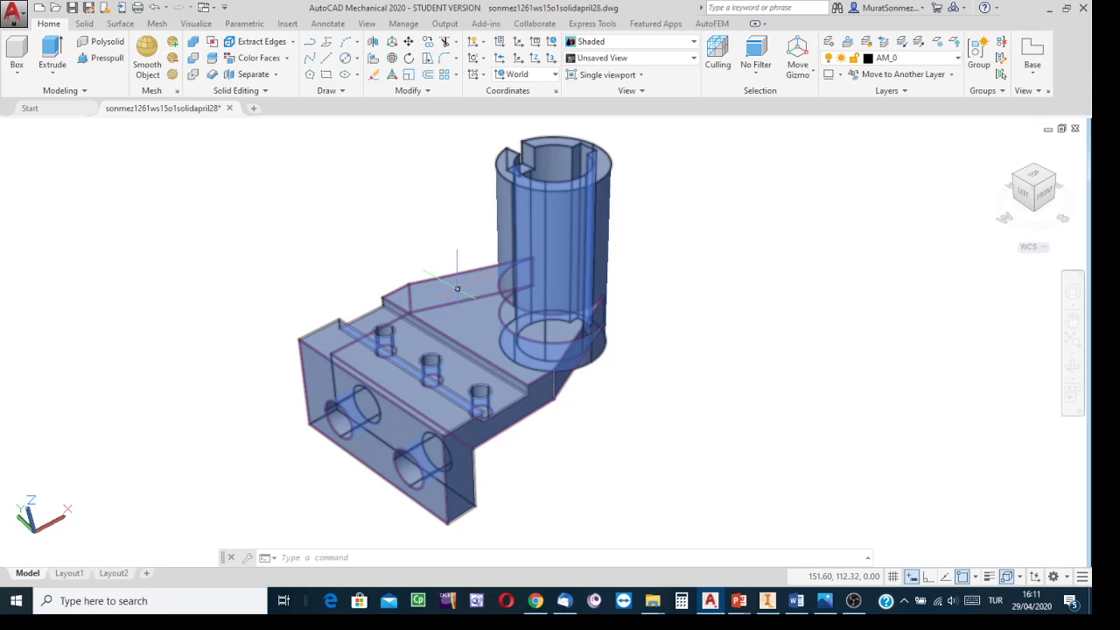
pyautogui.press('Escape')
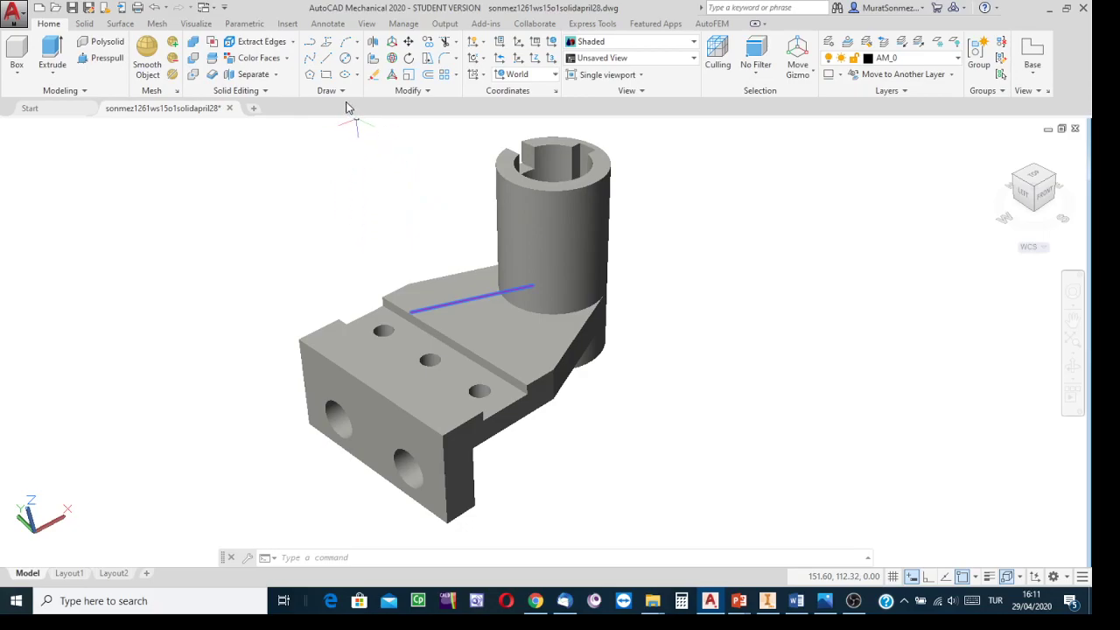
pyautogui.click(287, 58)
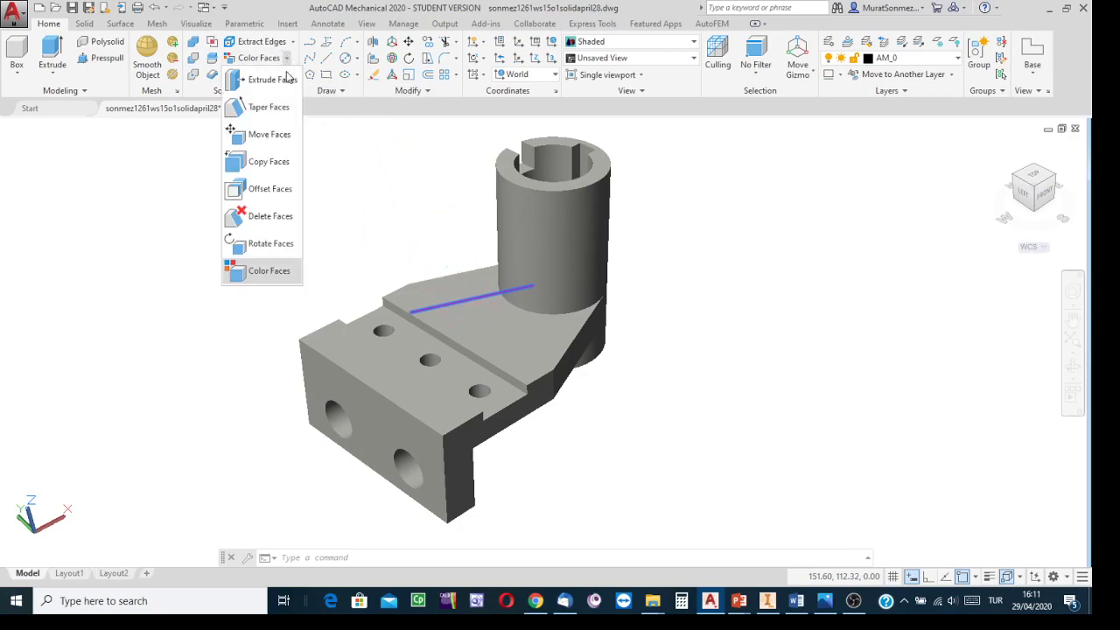
pyautogui.click(261, 273)
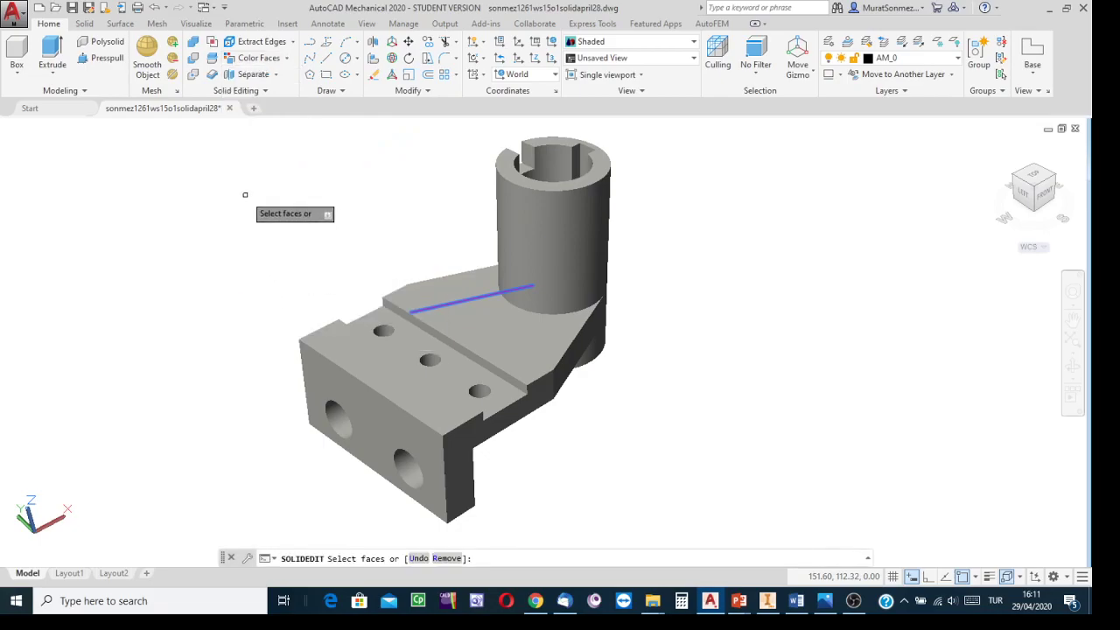
pyautogui.click(411, 393)
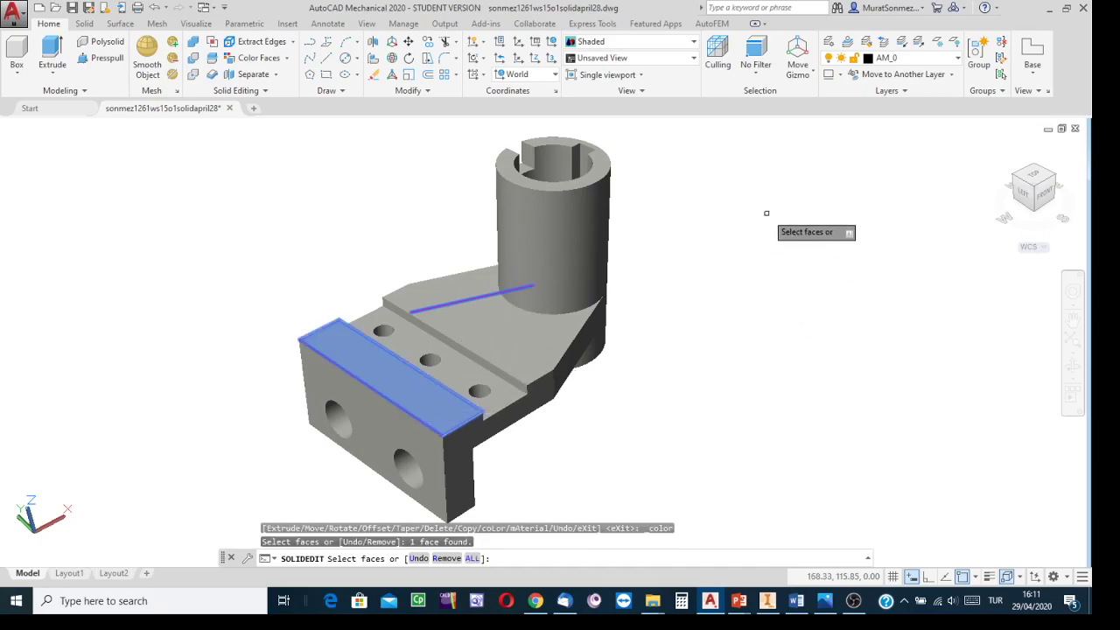
pyautogui.press('Down')
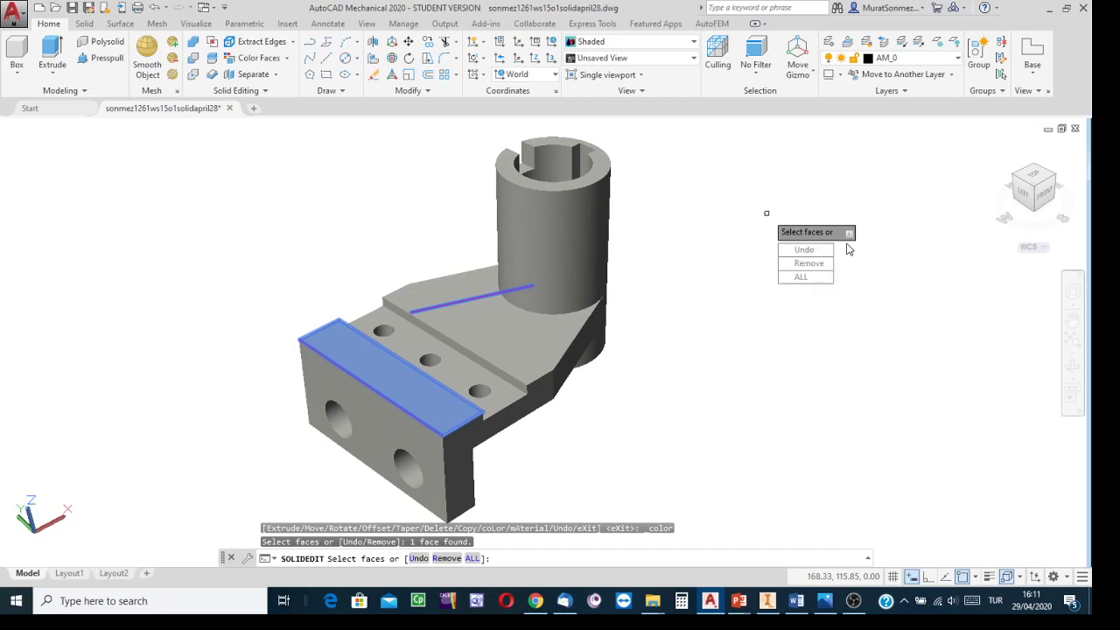
pyautogui.click(801, 277)
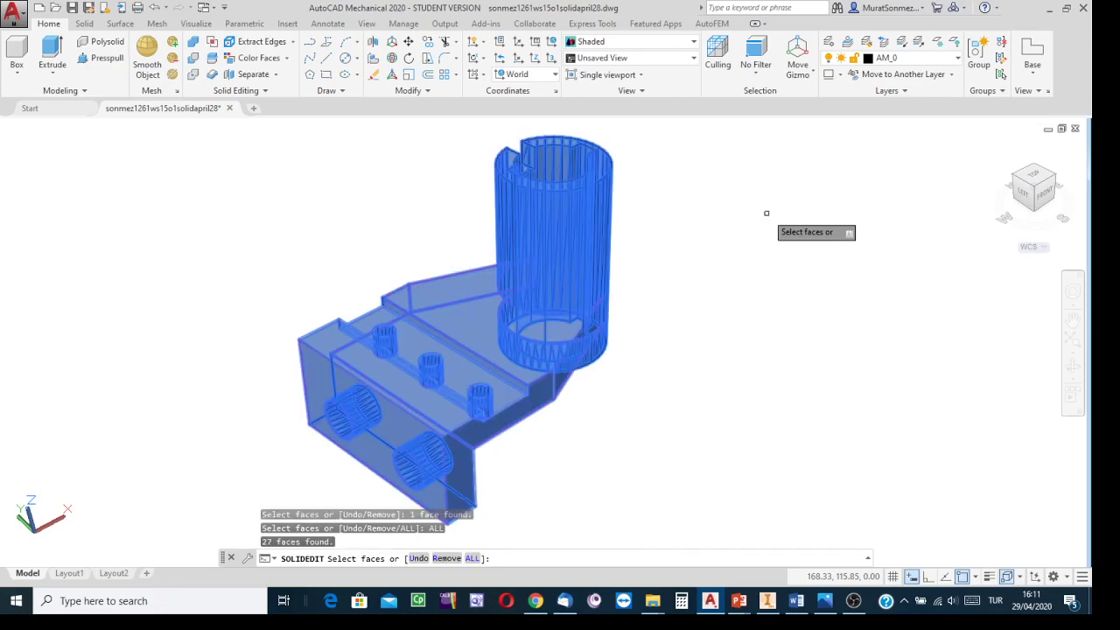
pyautogui.press('Return')
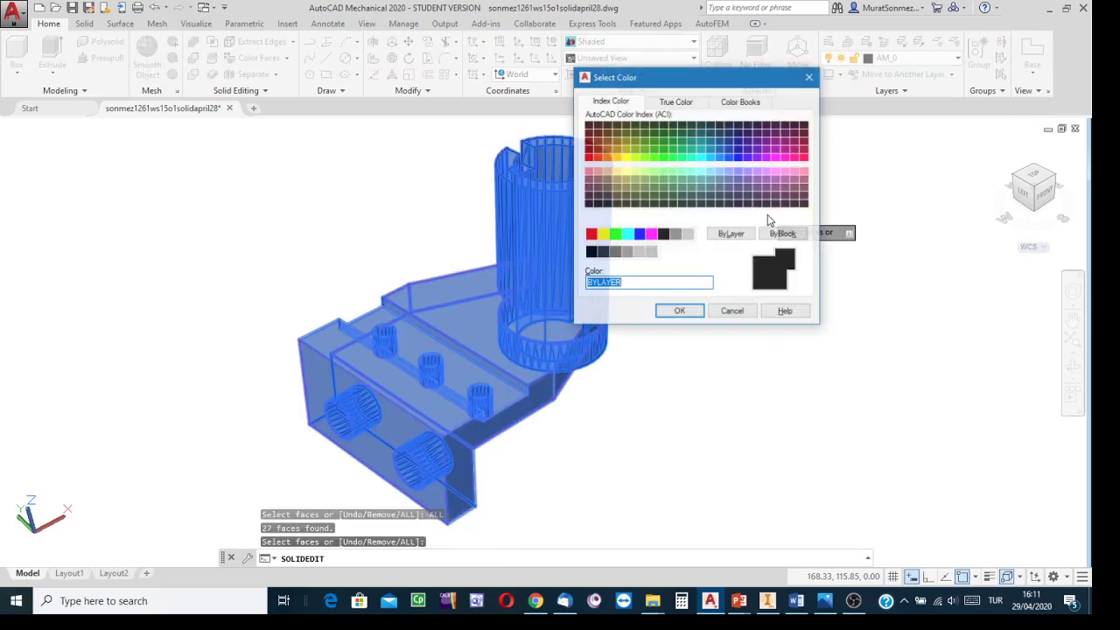
pyautogui.click(738, 160)
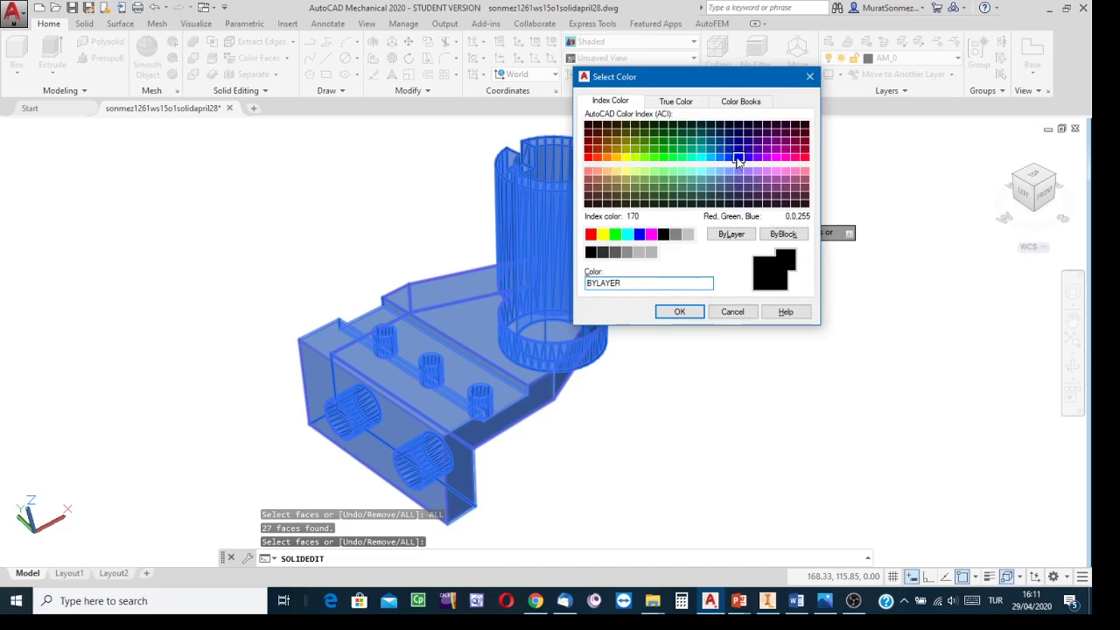
pyautogui.click(688, 317)
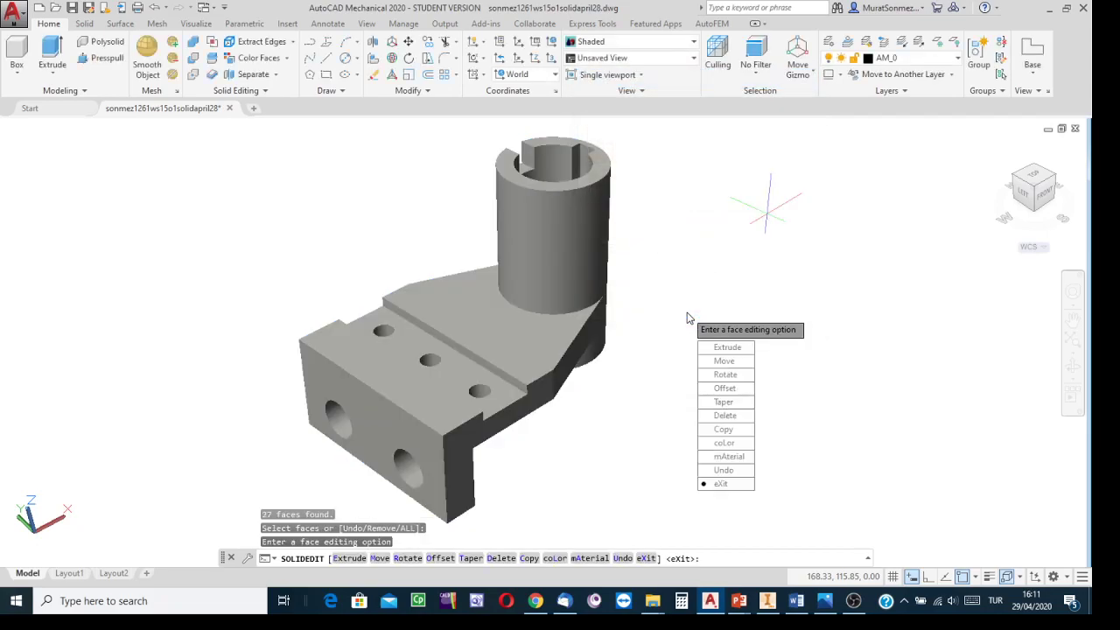
pyautogui.press('Return')
pyautogui.press('Return')
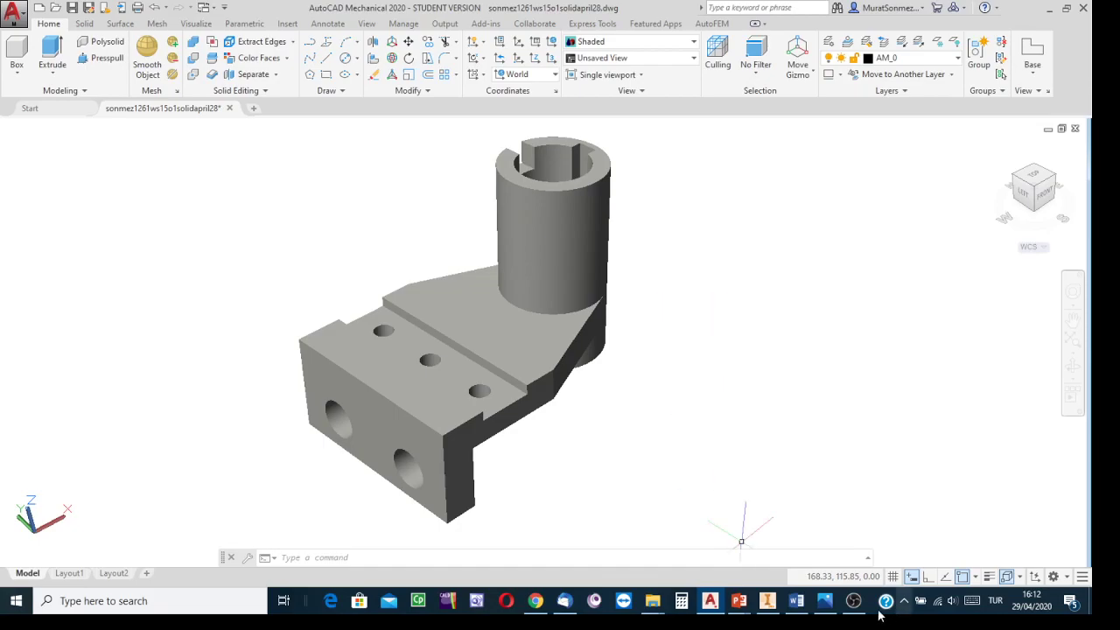
pyautogui.moveTo(859, 602)
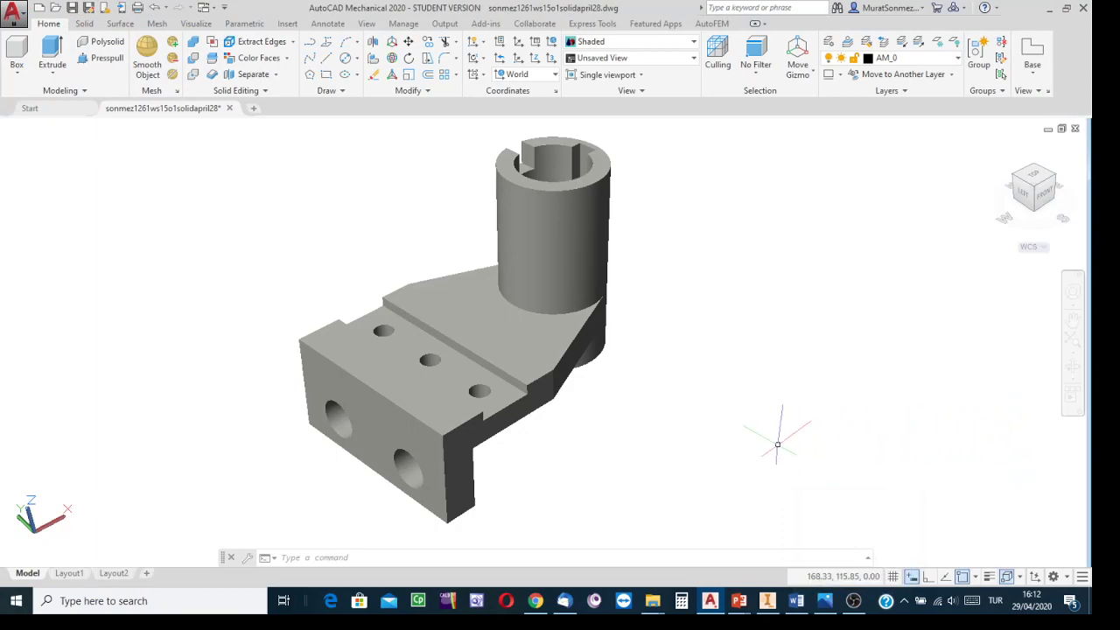
pyautogui.click(288, 60)
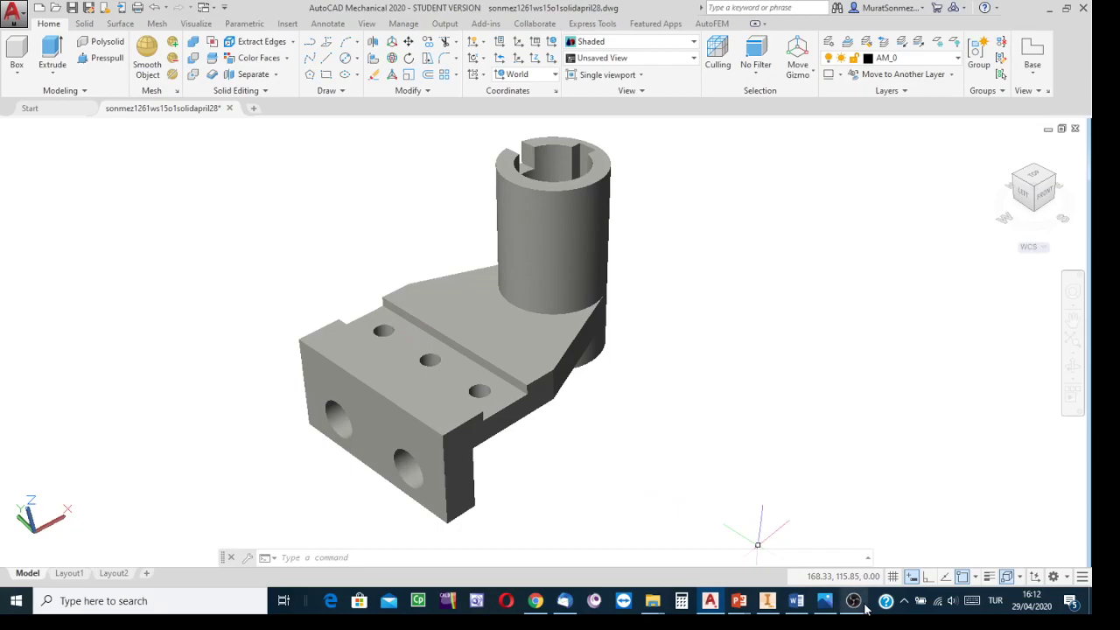
pyautogui.click(835, 496)
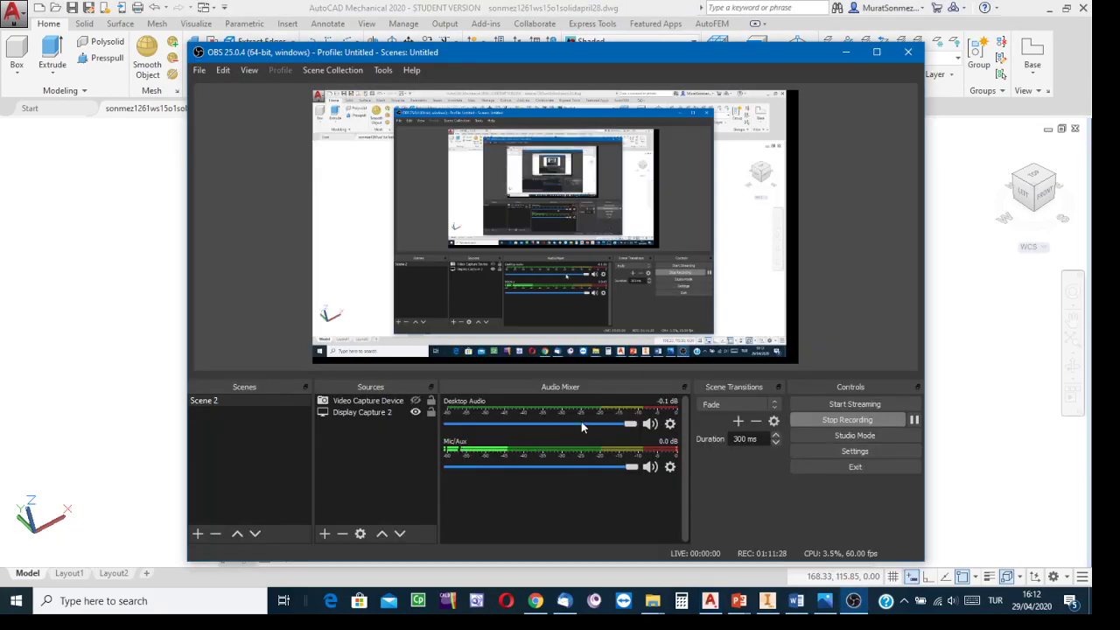
pyautogui.click(416, 402)
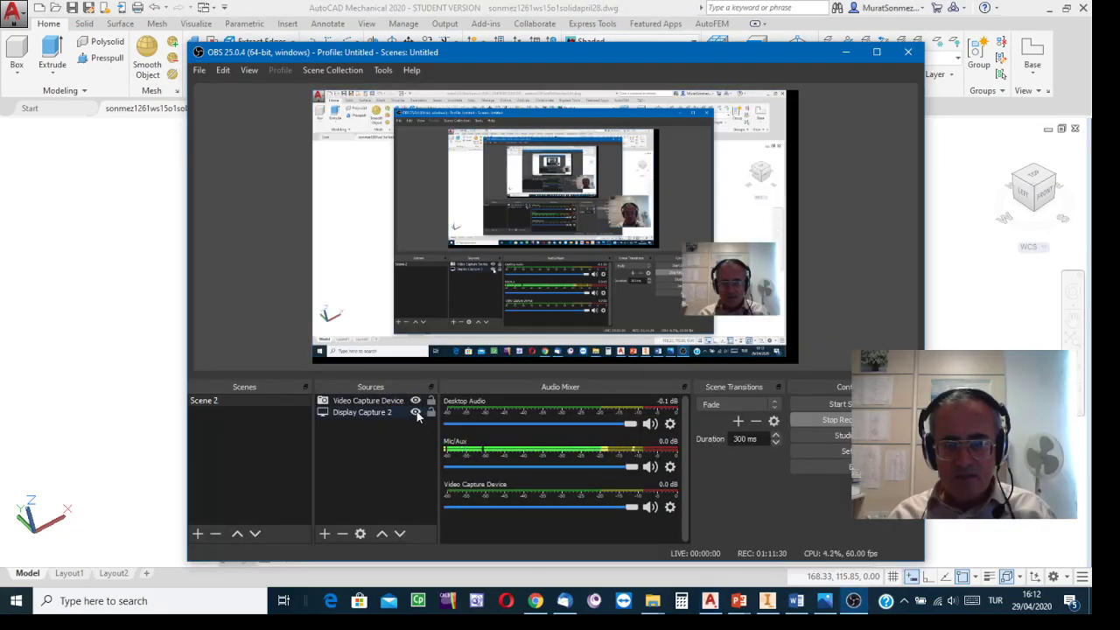
pyautogui.click(415, 413)
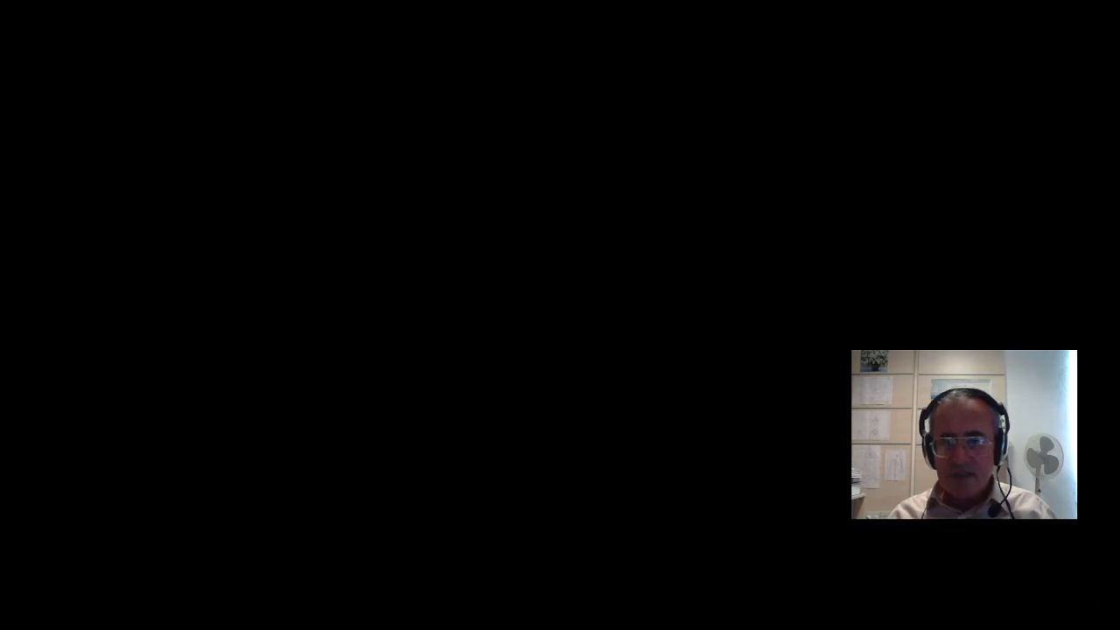